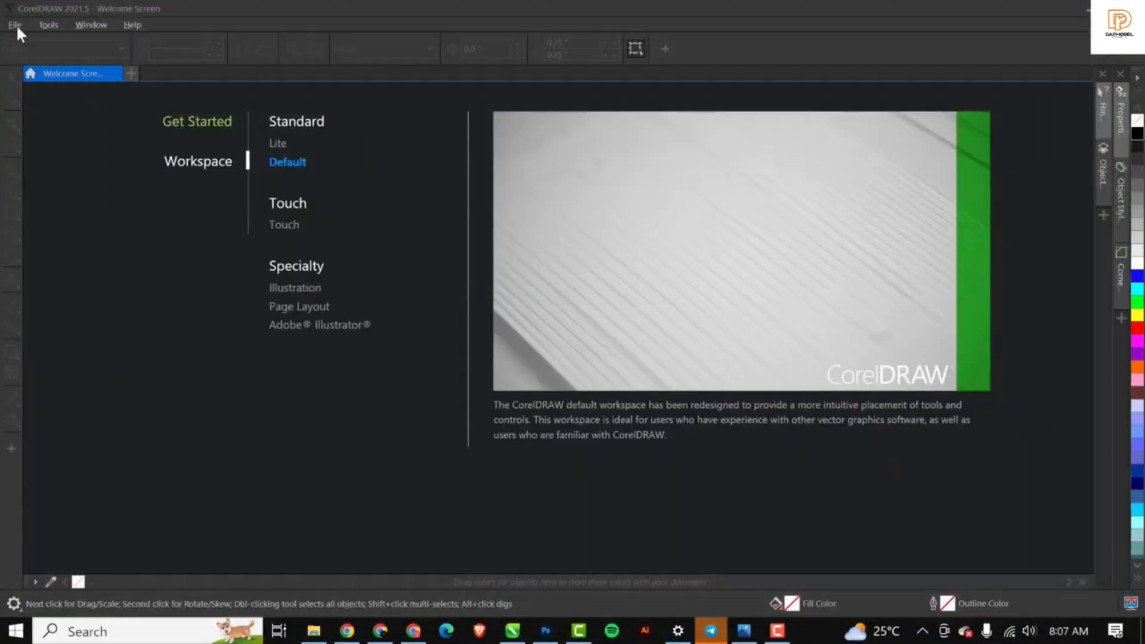
# Create a new document named GRACELAND CHURCH with the page width set to 5 inches.
pyautogui.click(15, 24)
pyautogui.click(31, 40)
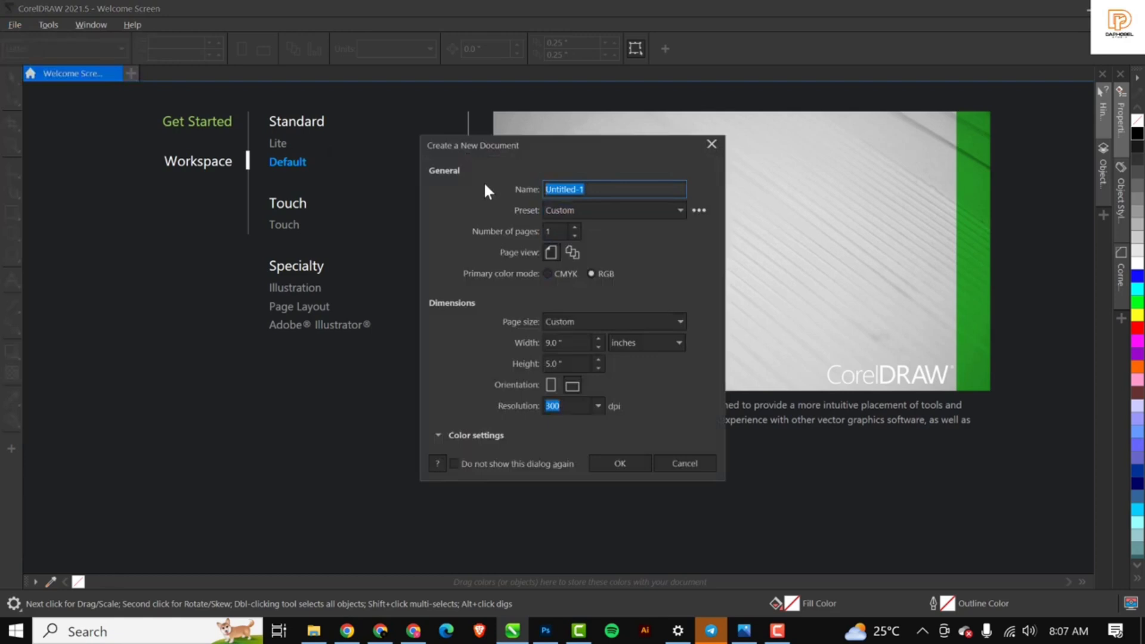
pyautogui.write('GRACELAND CHURCH')
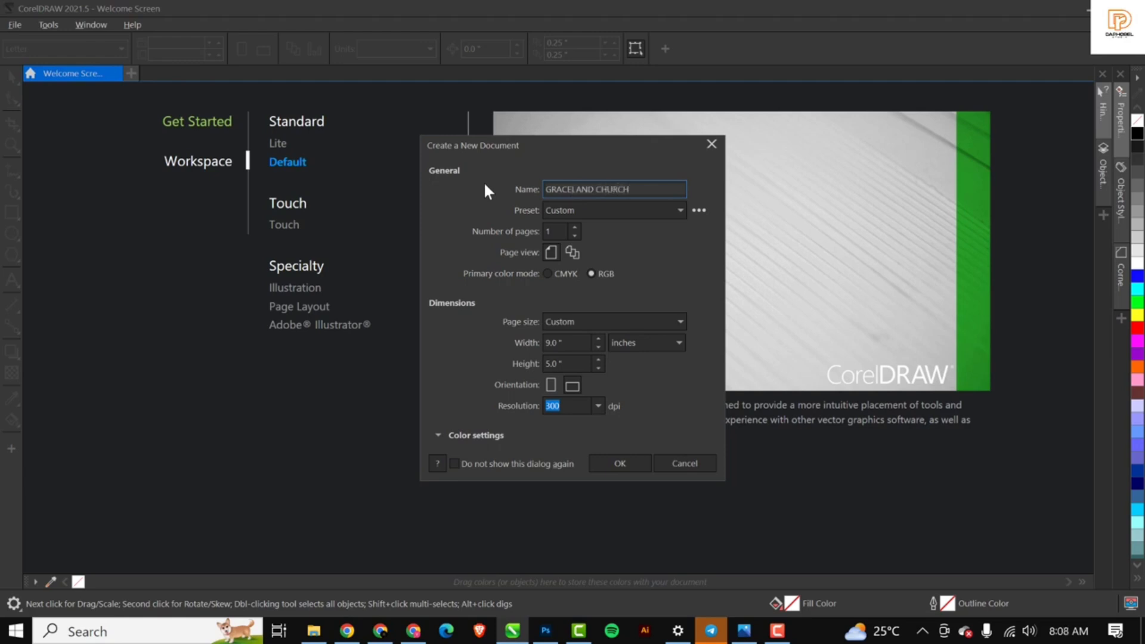
pyautogui.click(548, 206)
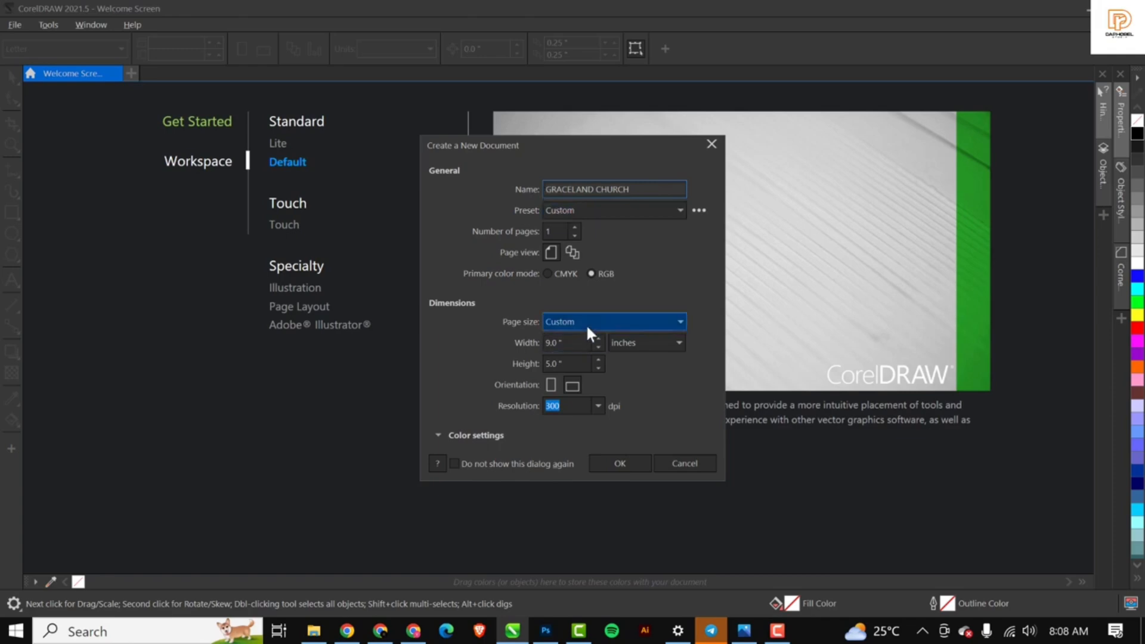
pyautogui.click(572, 342)
pyautogui.doubleClick(572, 342)
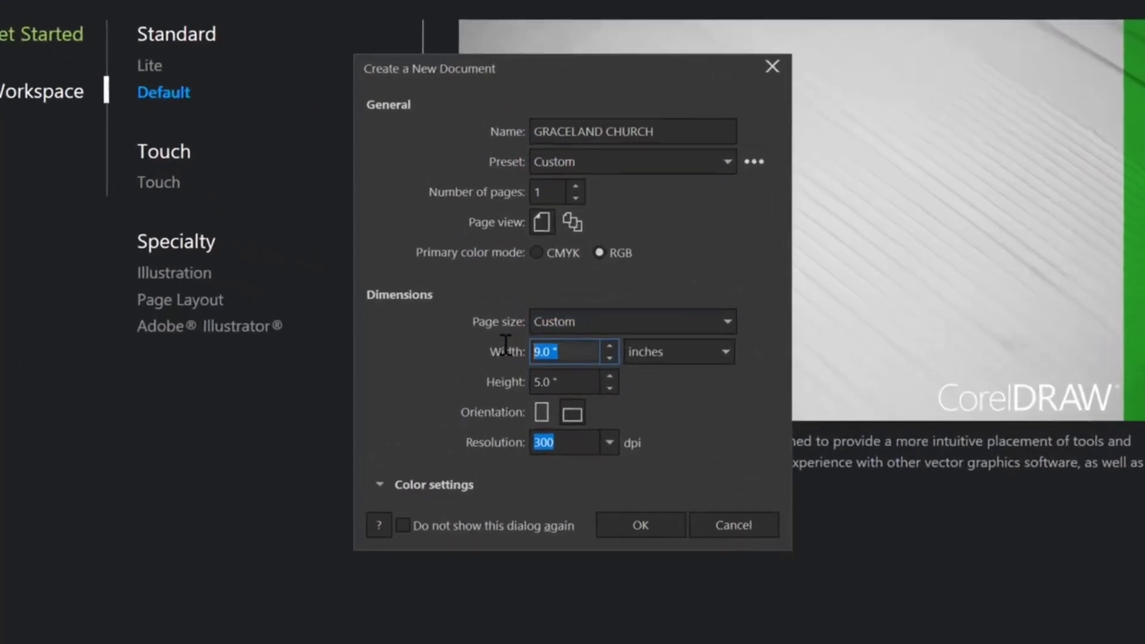
pyautogui.write('5')
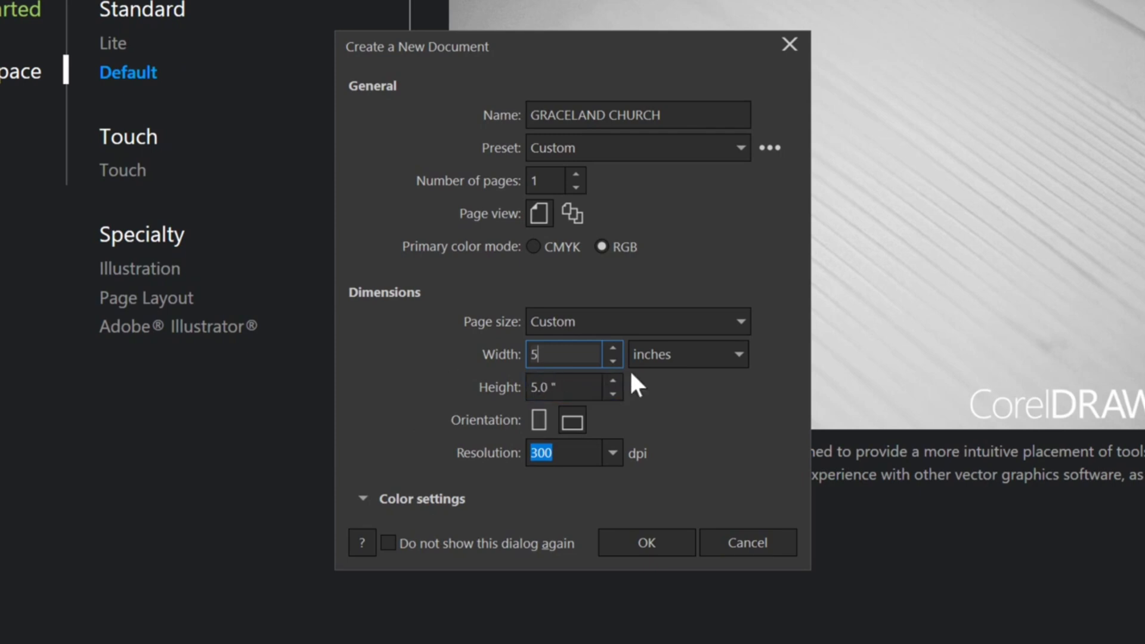
pyautogui.press('Tab')
pyautogui.click(680, 544)
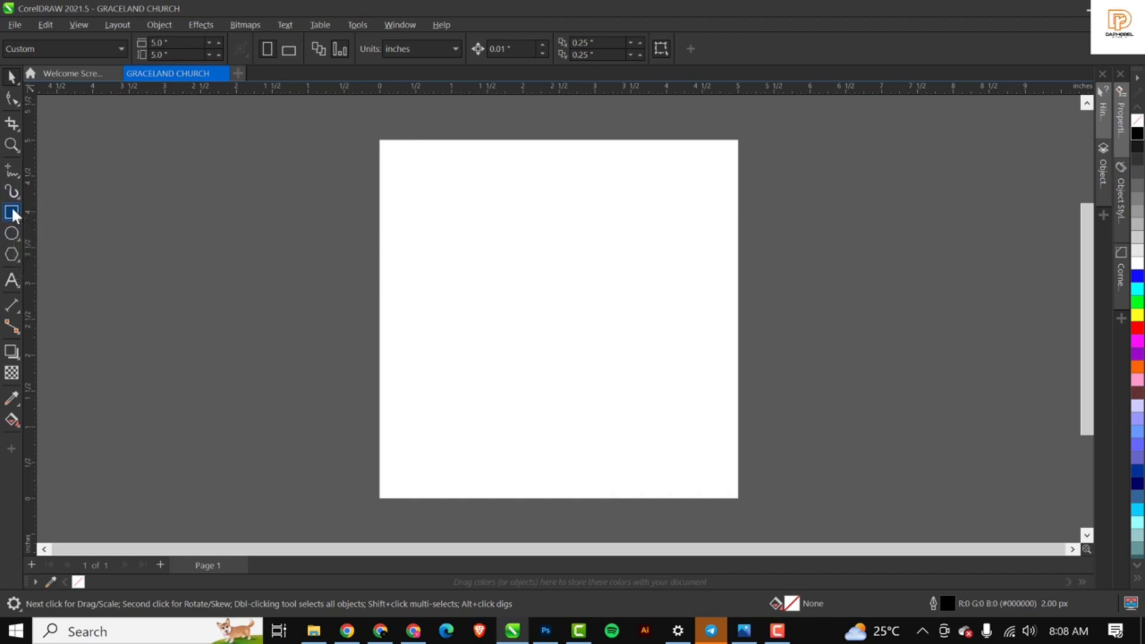
# Add a page-frame rectangle covering the whole page and remove its outline.
pyautogui.doubleClick(12, 210)
pyautogui.hotkey('shift', 'F4')
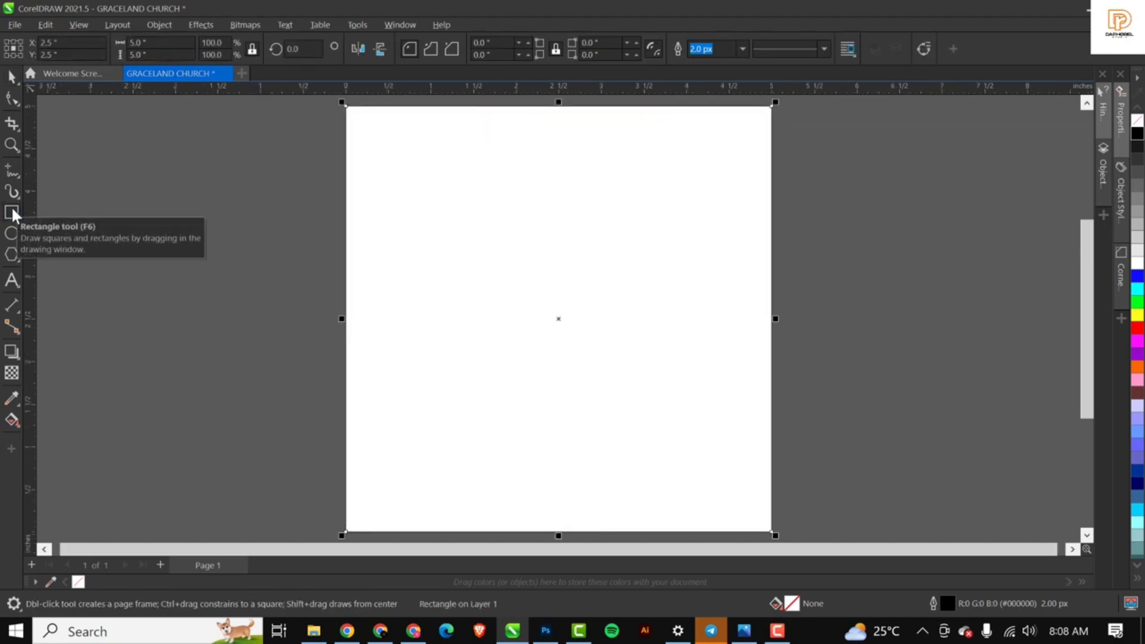
pyautogui.click(11, 77)
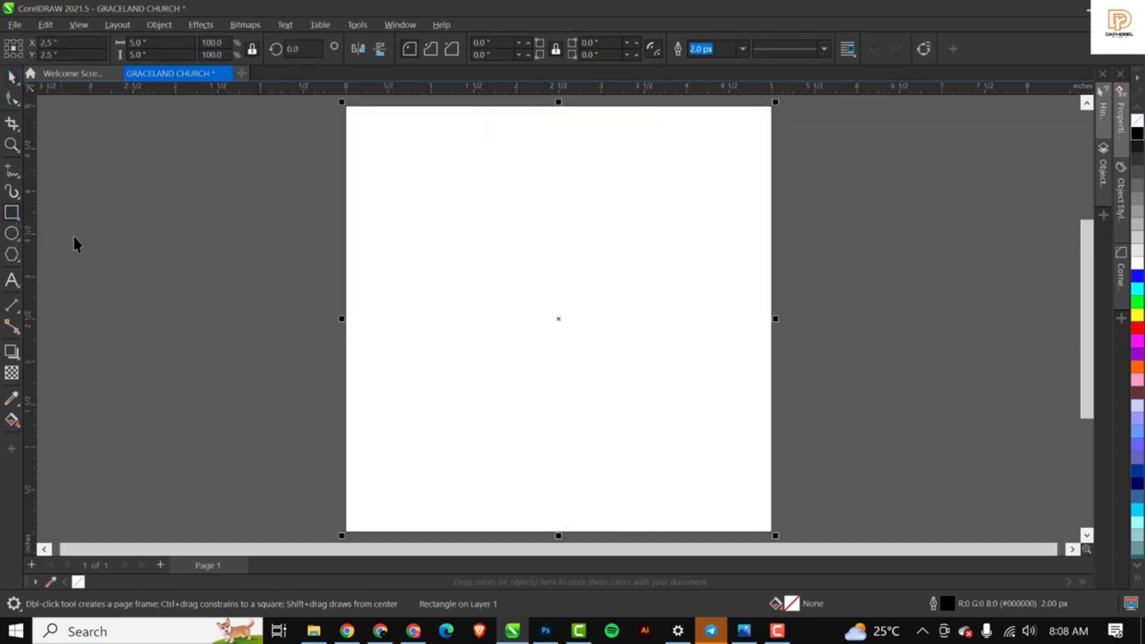
pyautogui.click(128, 212)
pyautogui.click(503, 197)
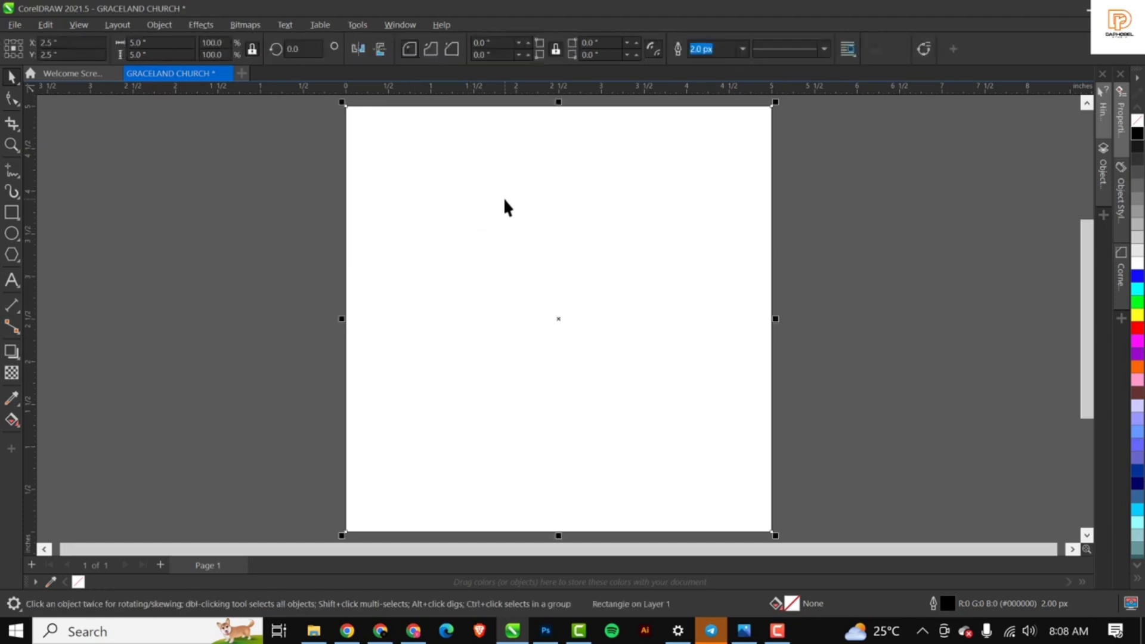
pyautogui.rightClick(1137, 121)
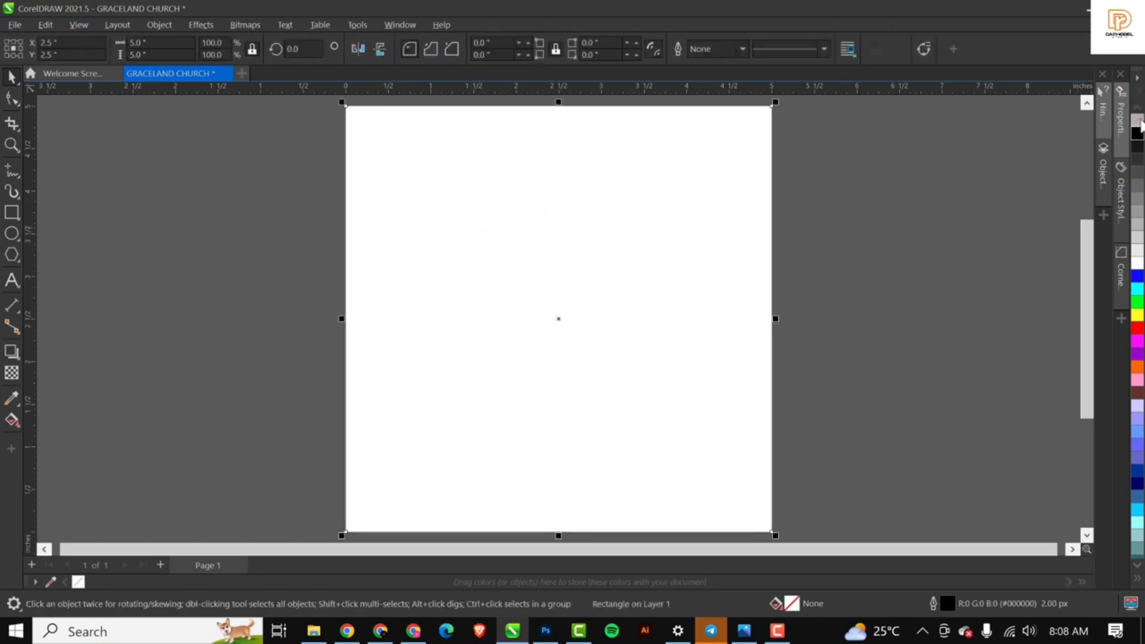
pyautogui.click(531, 225)
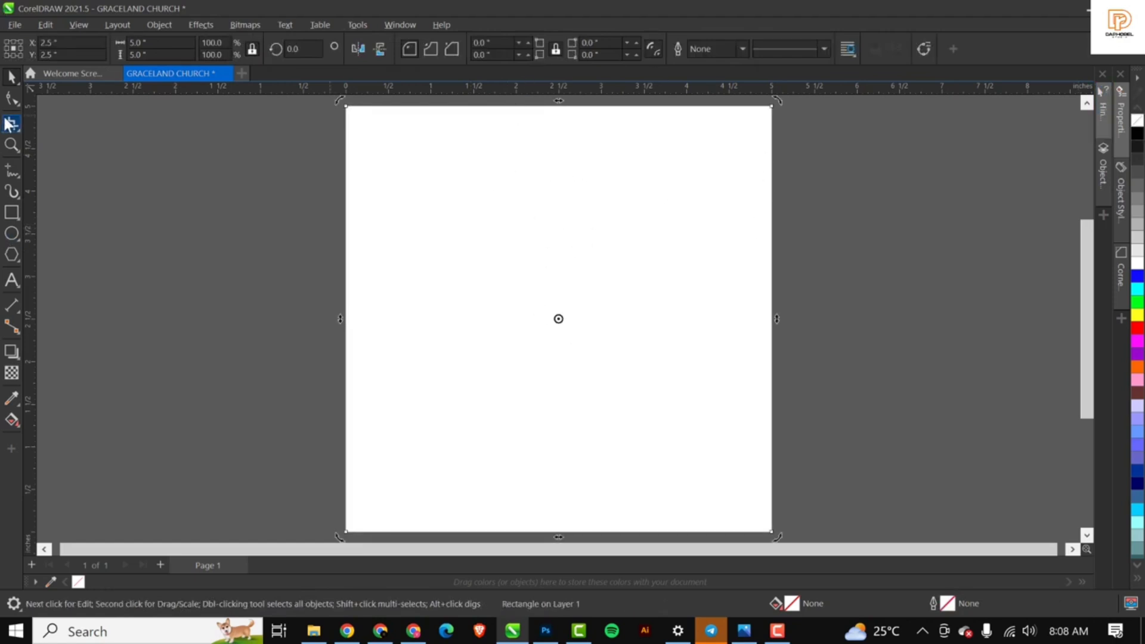
# Add the artistic text "Seasons" in the upper-left area of the page.
pyautogui.click(12, 281)
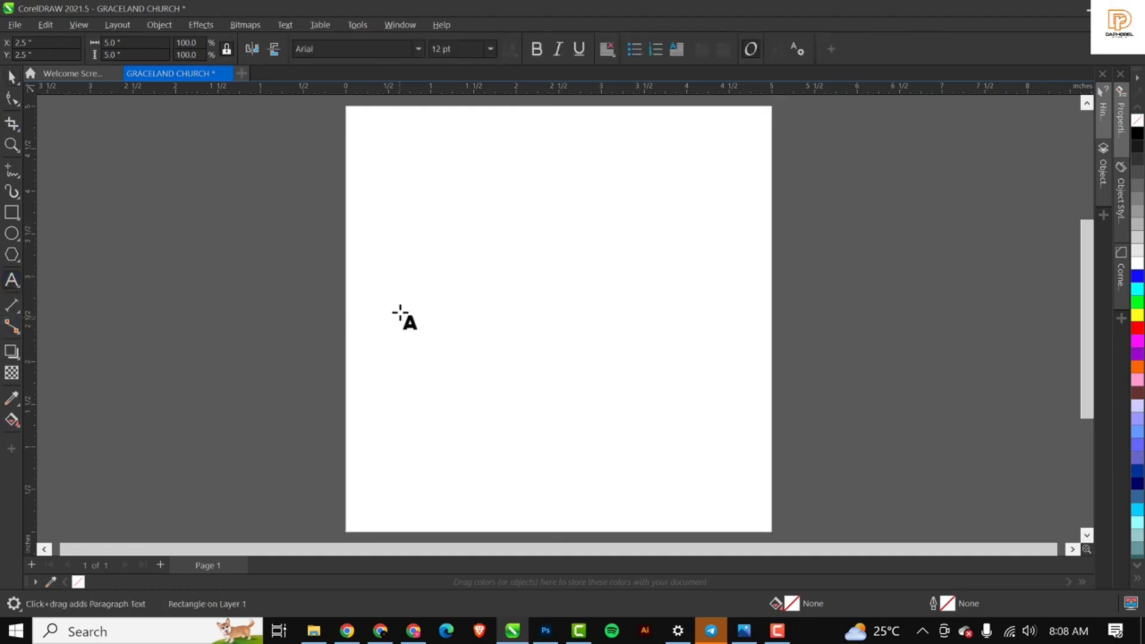
pyautogui.click(413, 246)
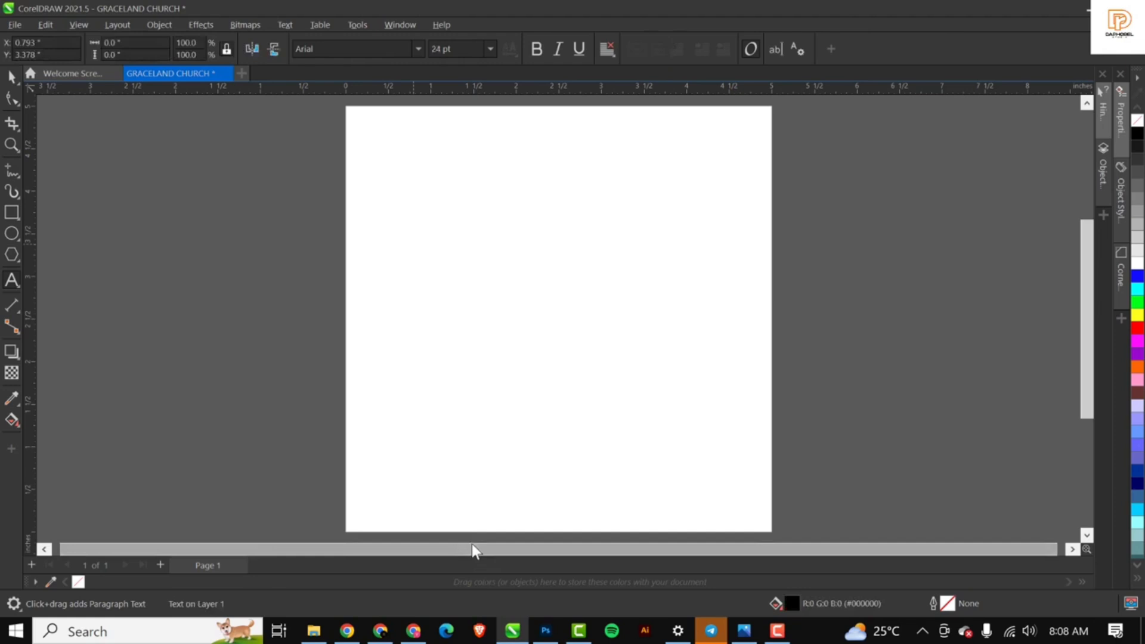
pyautogui.write('Se')
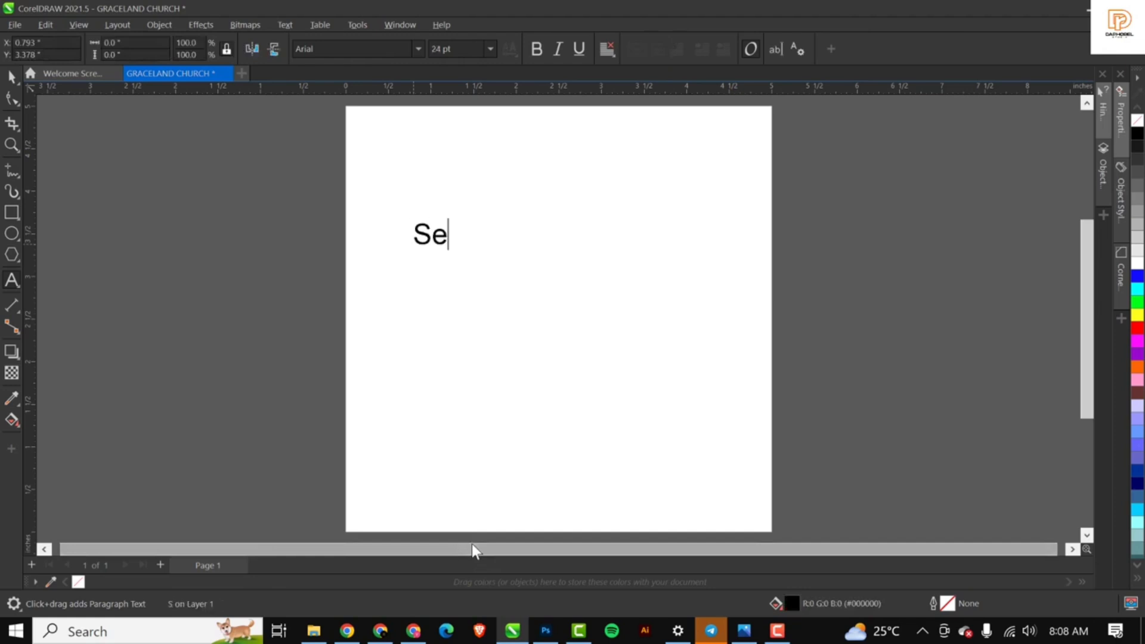
pyautogui.write('asons')
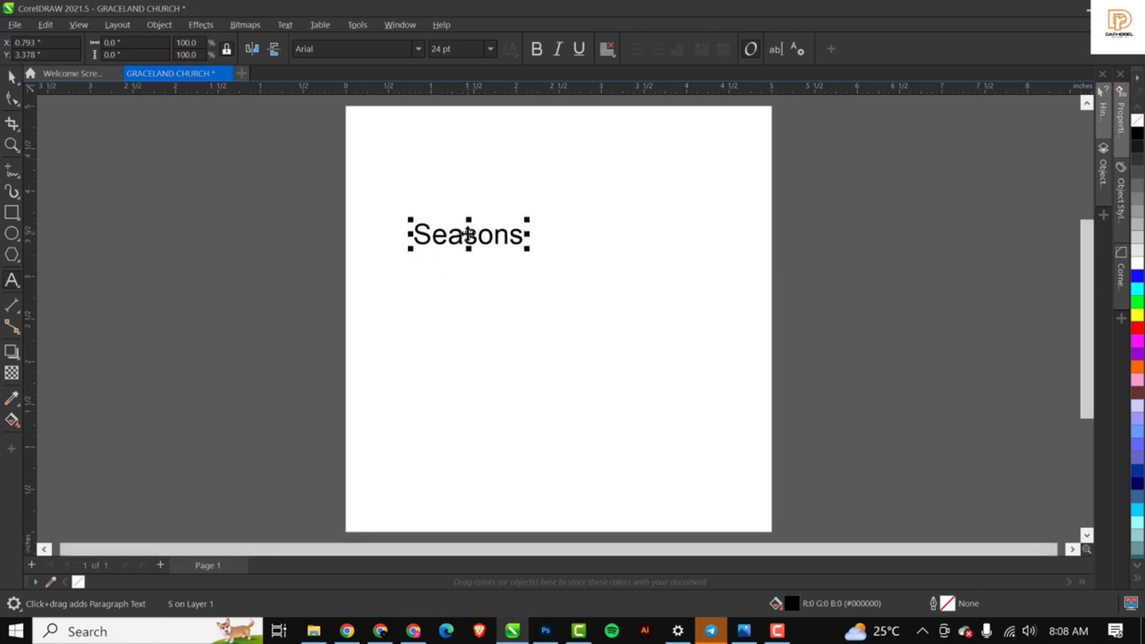
# Split the word "Seasons" after "Sea" so that "sons" sits on a second line.
pyautogui.scroll(2, 463, 243)
pyautogui.scroll(1, 461, 243)
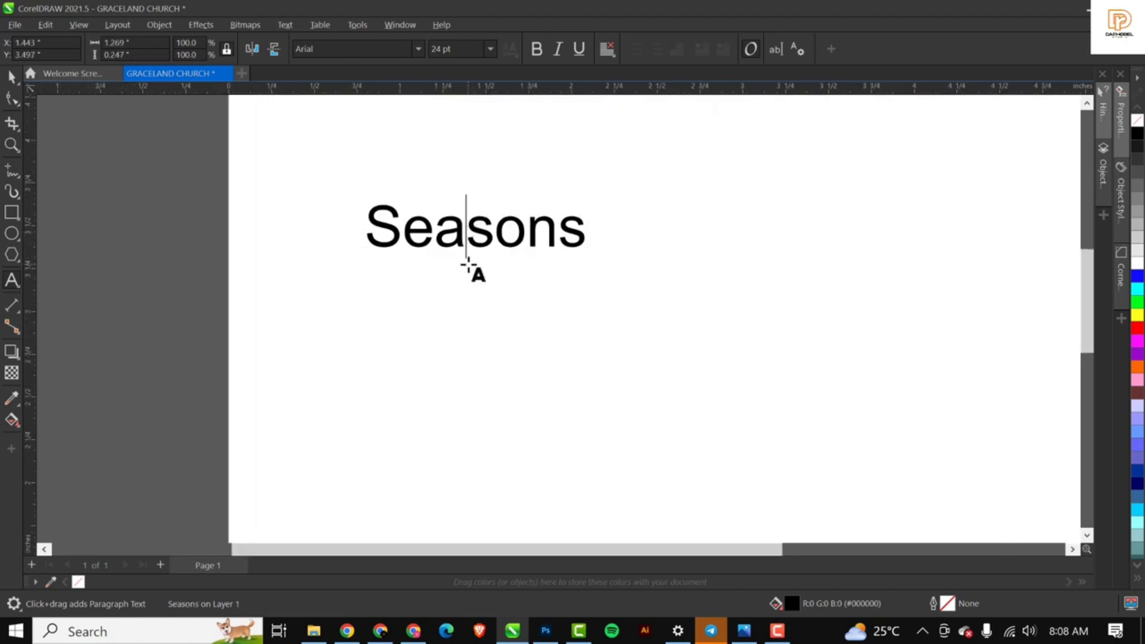
pyautogui.click(469, 264)
pyautogui.press('Return')
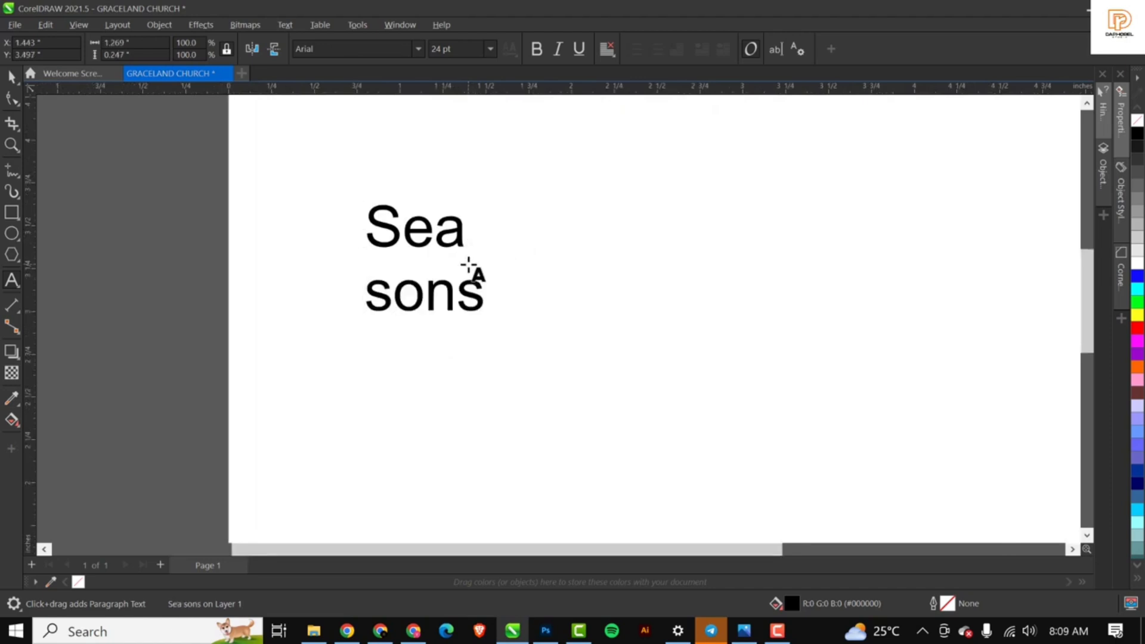
pyautogui.hotkey('ctrl', 'space')
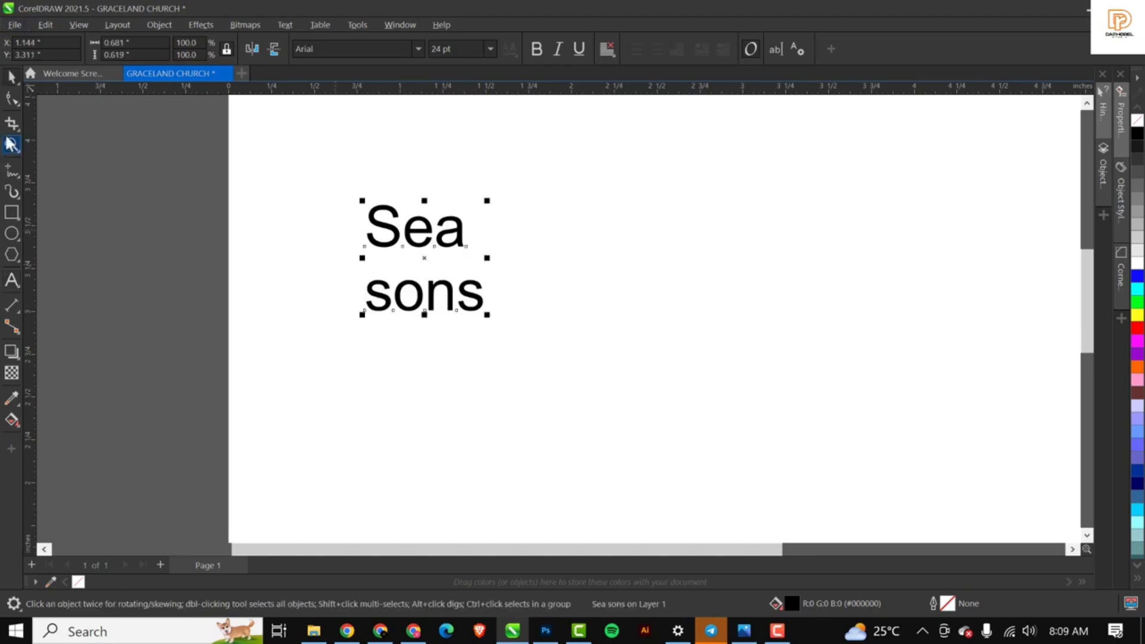
# Tighten the line spacing and the character spacing of the two-line "Sea sons" text with the Shape tool.
pyautogui.click(12, 98)
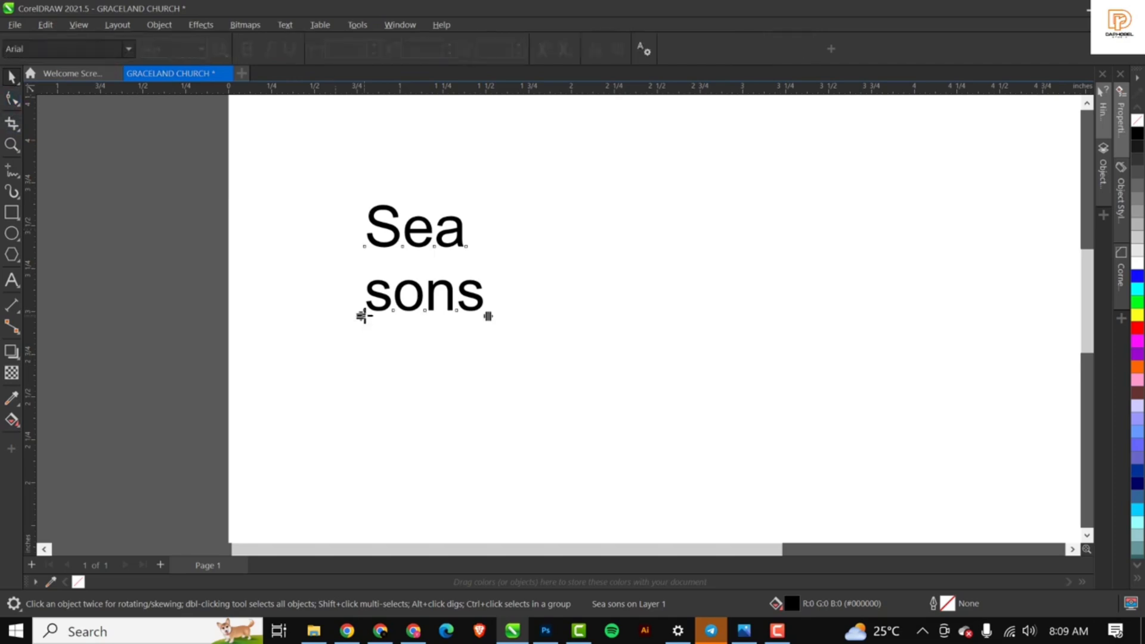
pyautogui.moveTo(361, 315); pyautogui.dragTo(374, 265)
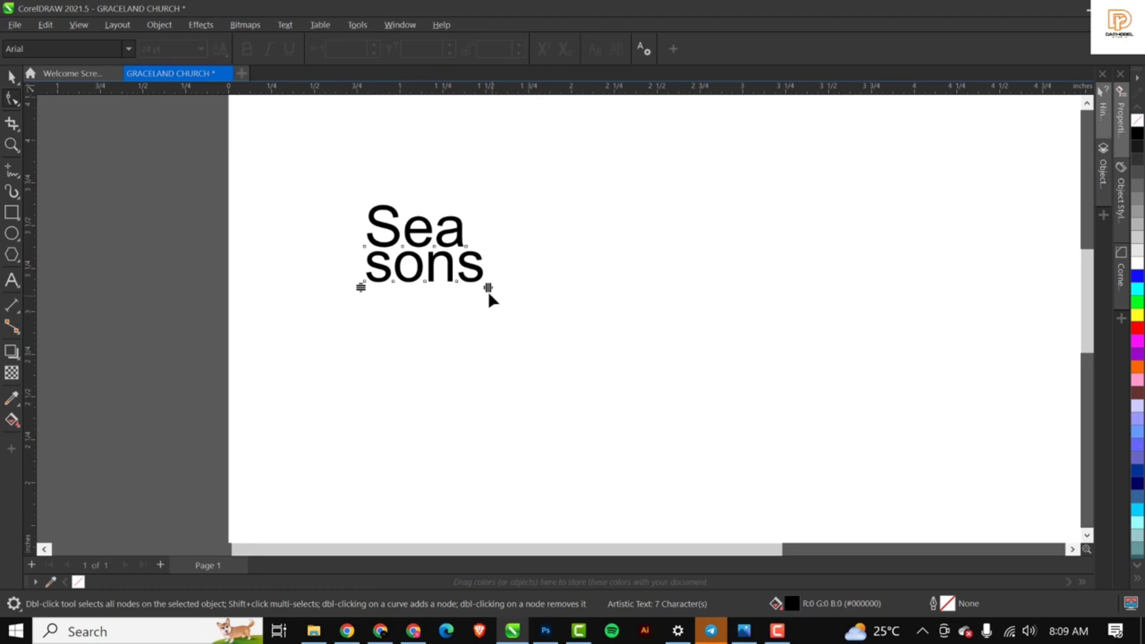
pyautogui.moveTo(487, 288); pyautogui.dragTo(466, 291)
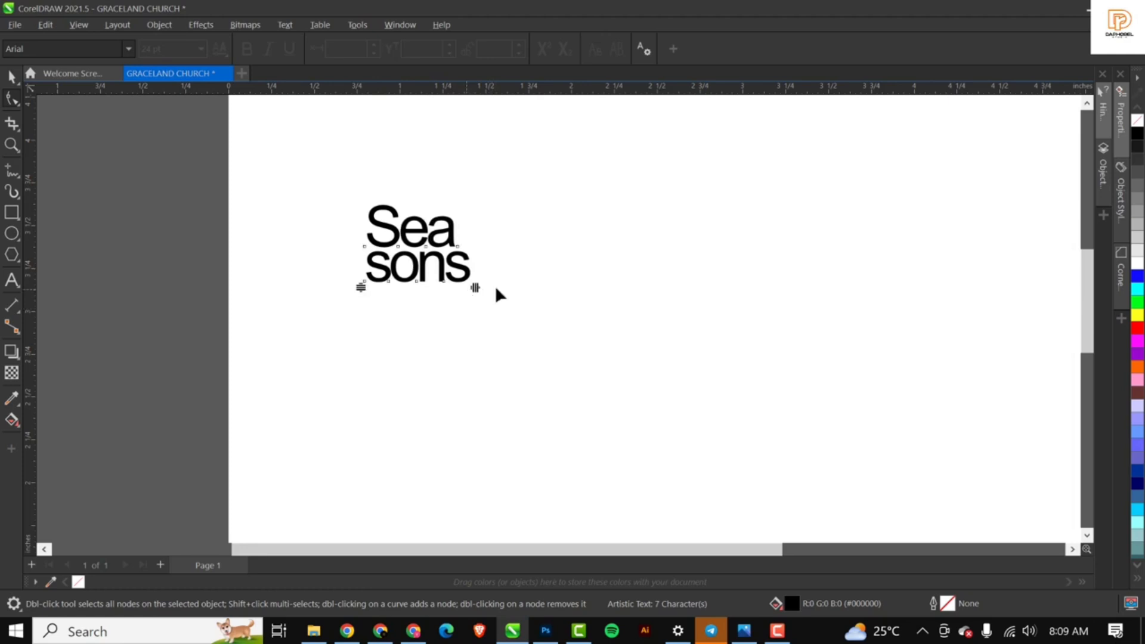
pyautogui.press('space')
# Change the font of the "Sea sons" text to TeXGyreAdventor Bold.
pyautogui.click(370, 46)
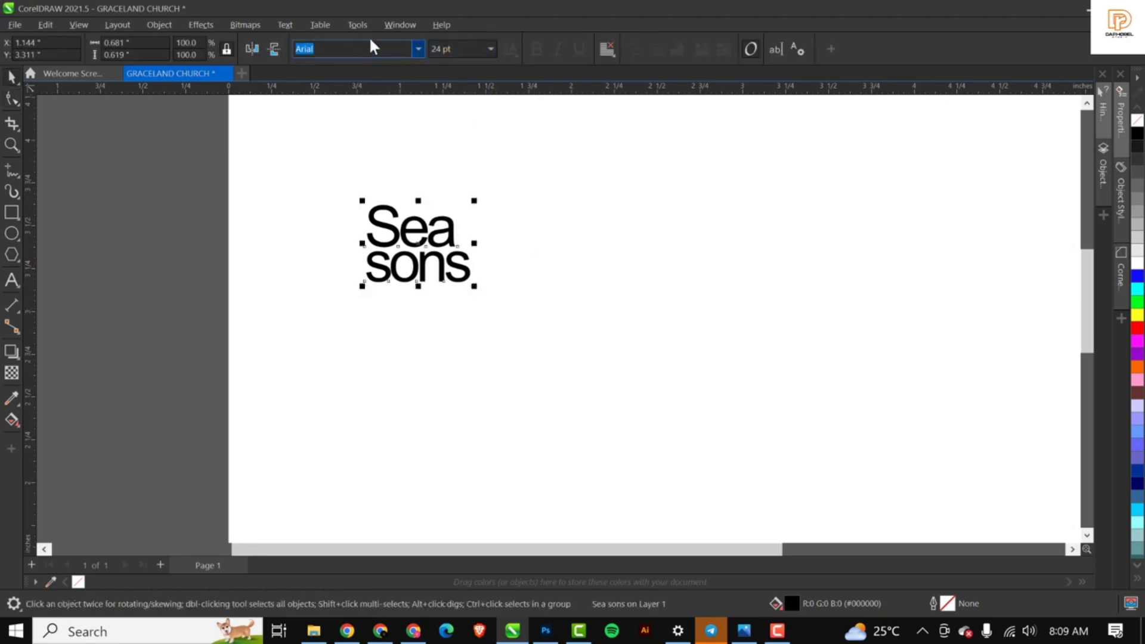
pyautogui.click(420, 48)
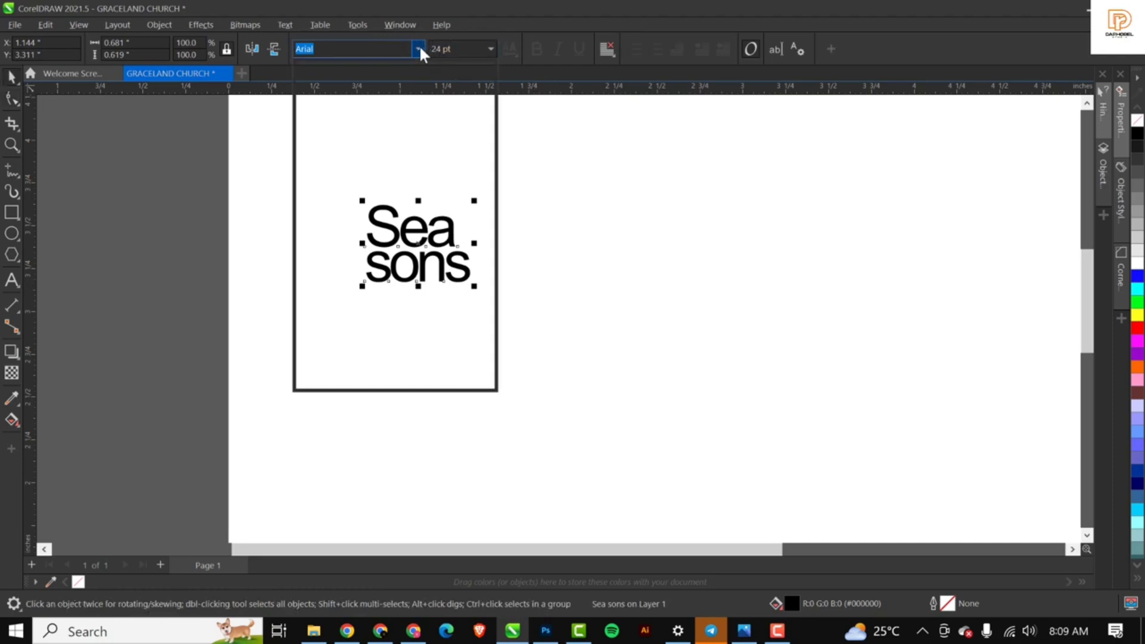
pyautogui.click(396, 91)
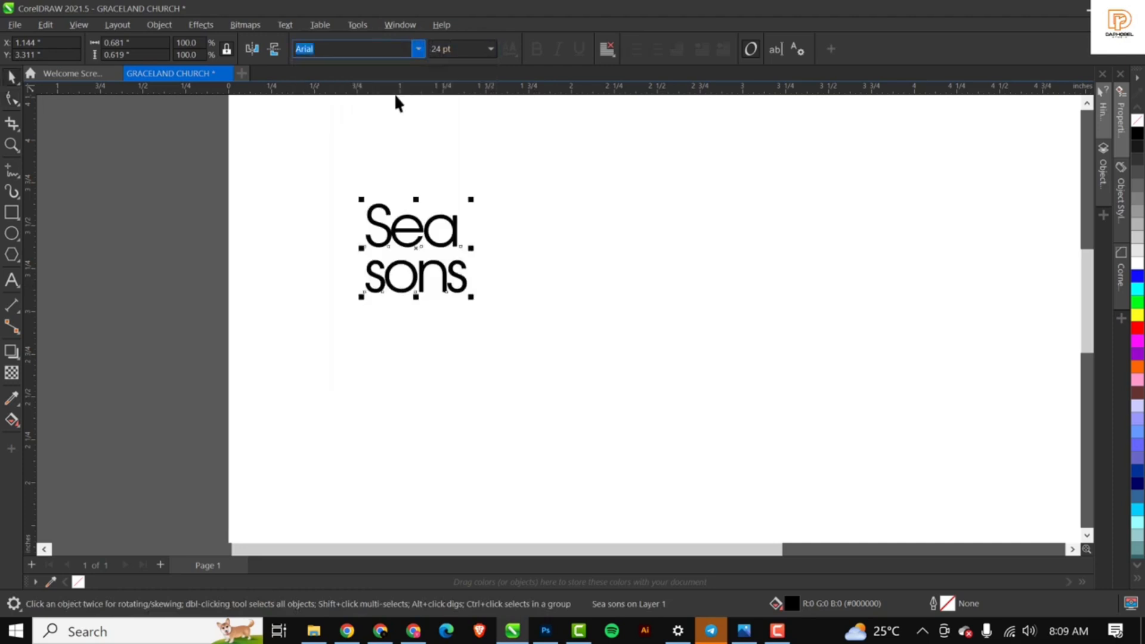
pyautogui.click(418, 47)
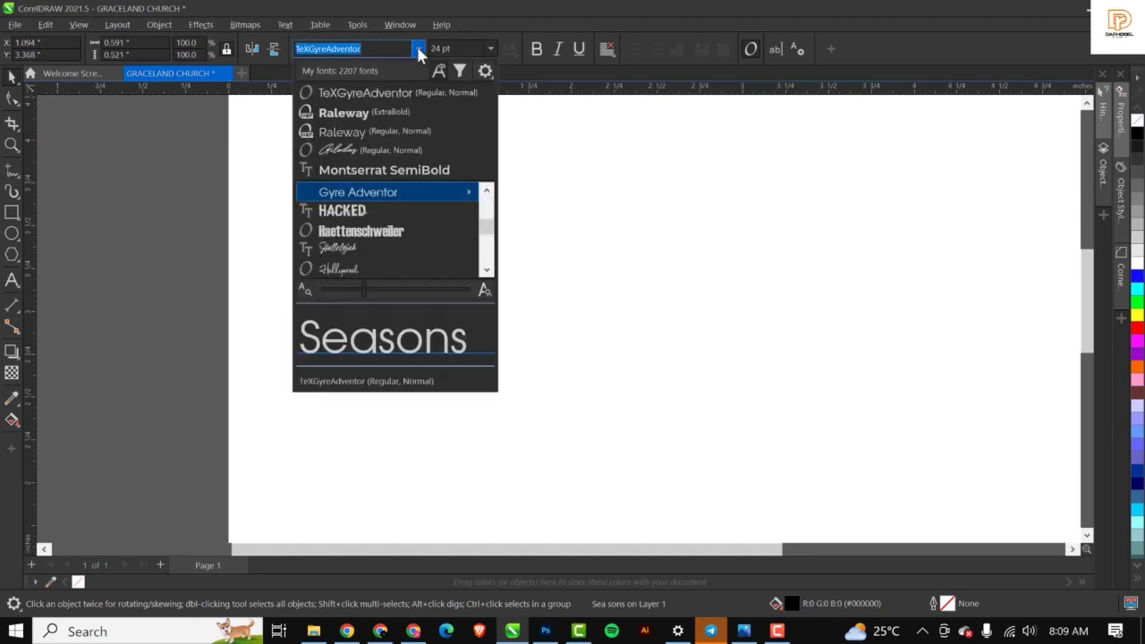
pyautogui.moveTo(443, 194)
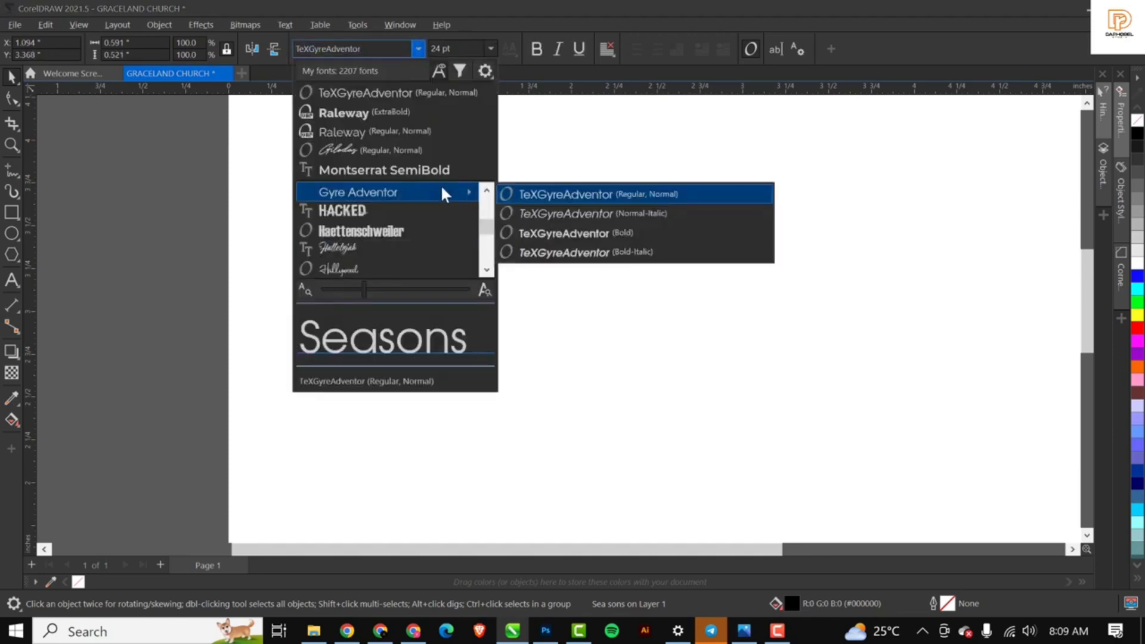
pyautogui.click(577, 233)
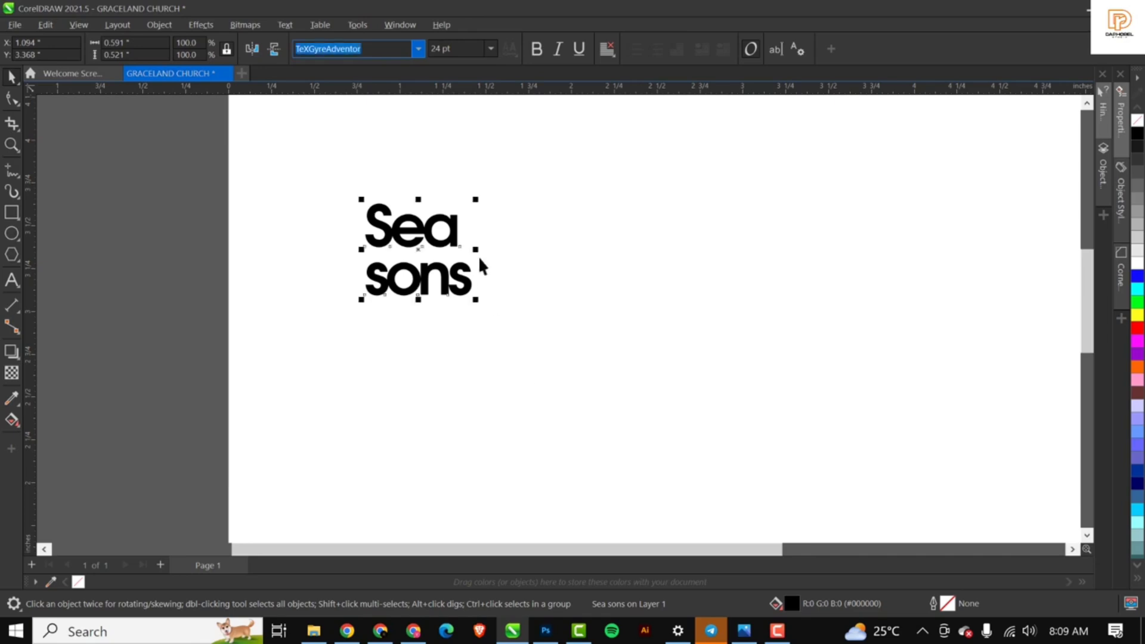
# Reduce the line spacing of the bold "Sea sons" text so its two lines sit closely together.
pyautogui.press('F10')
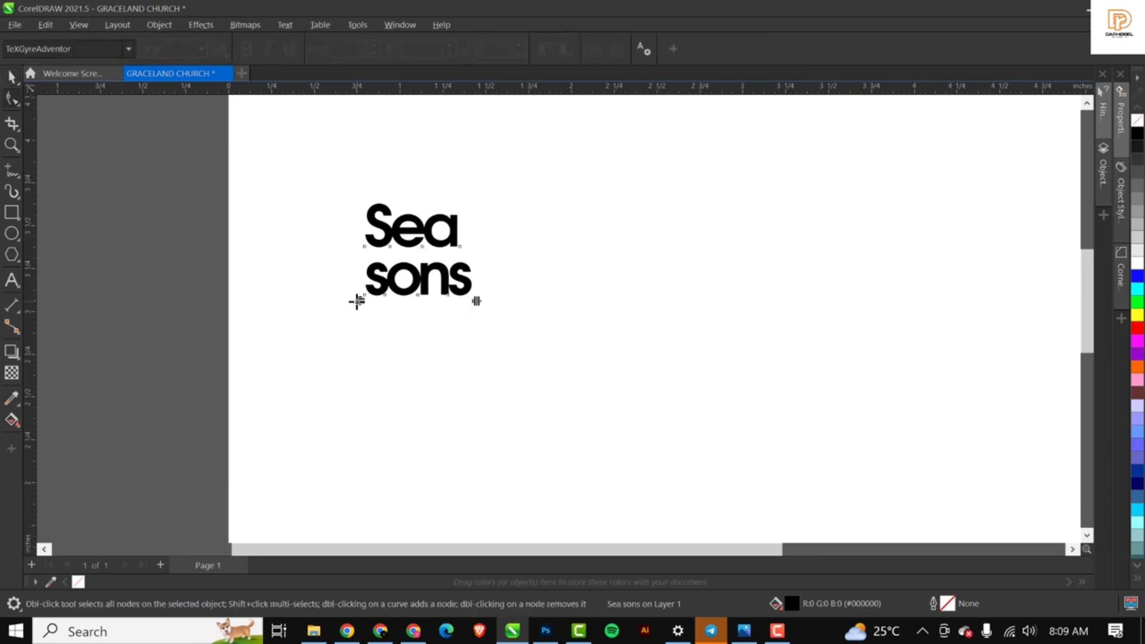
pyautogui.moveTo(356, 301); pyautogui.dragTo(354, 270)
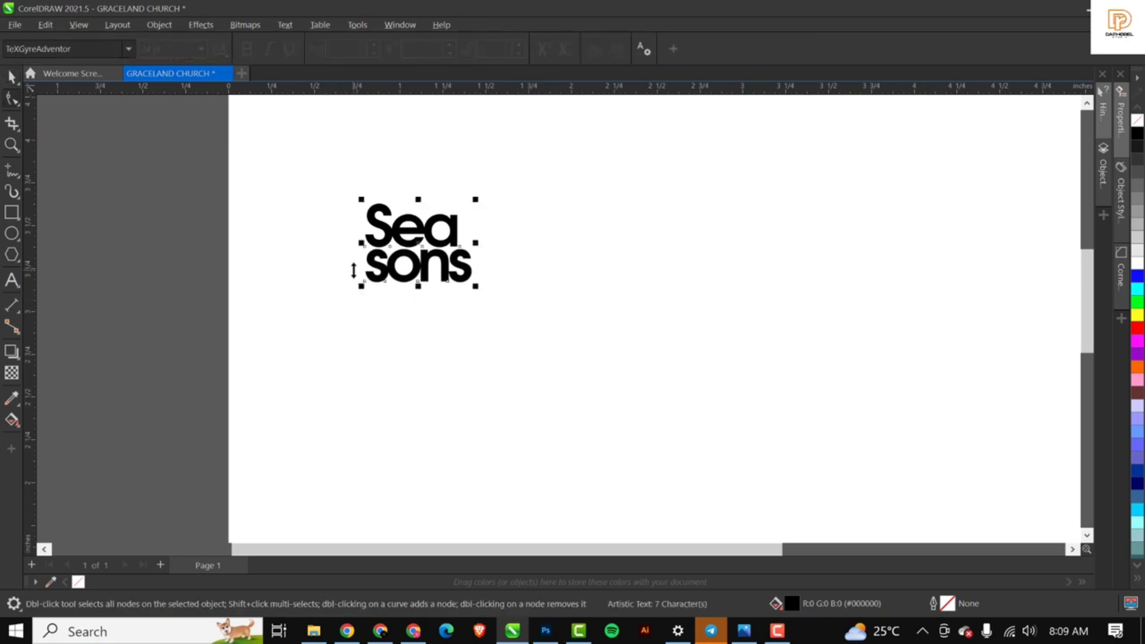
pyautogui.press('space')
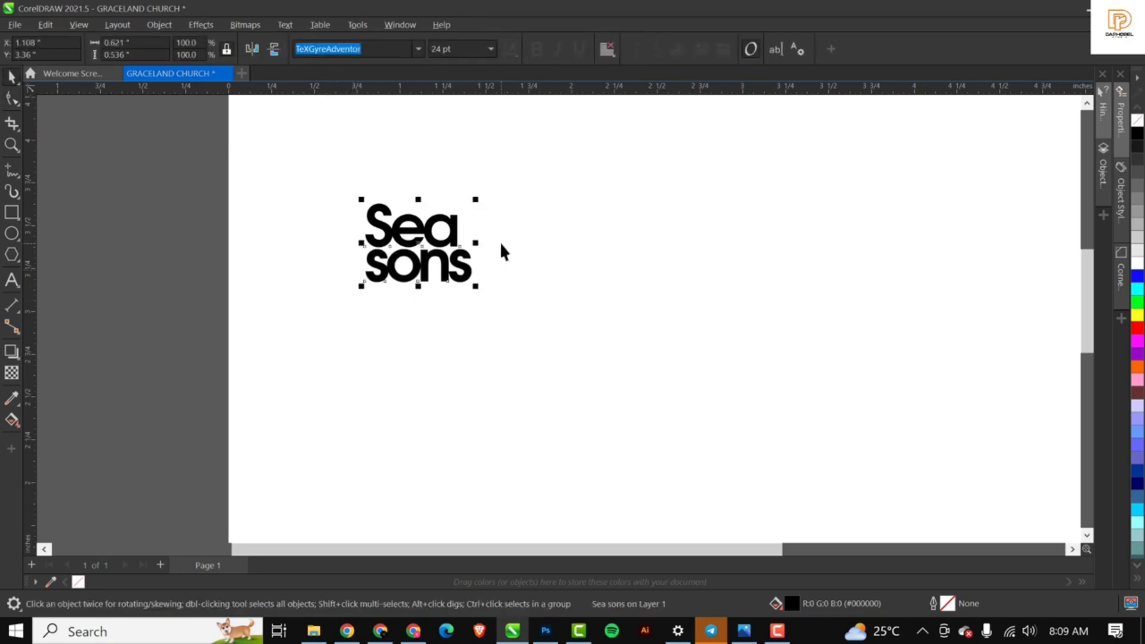
# Enlarge the "Sea sons" text to about 2.02 by 1.5 inches and shift it slightly toward the page's upper left.
pyautogui.scroll(-2, 439, 223)
pyautogui.scroll(-1, 439, 225)
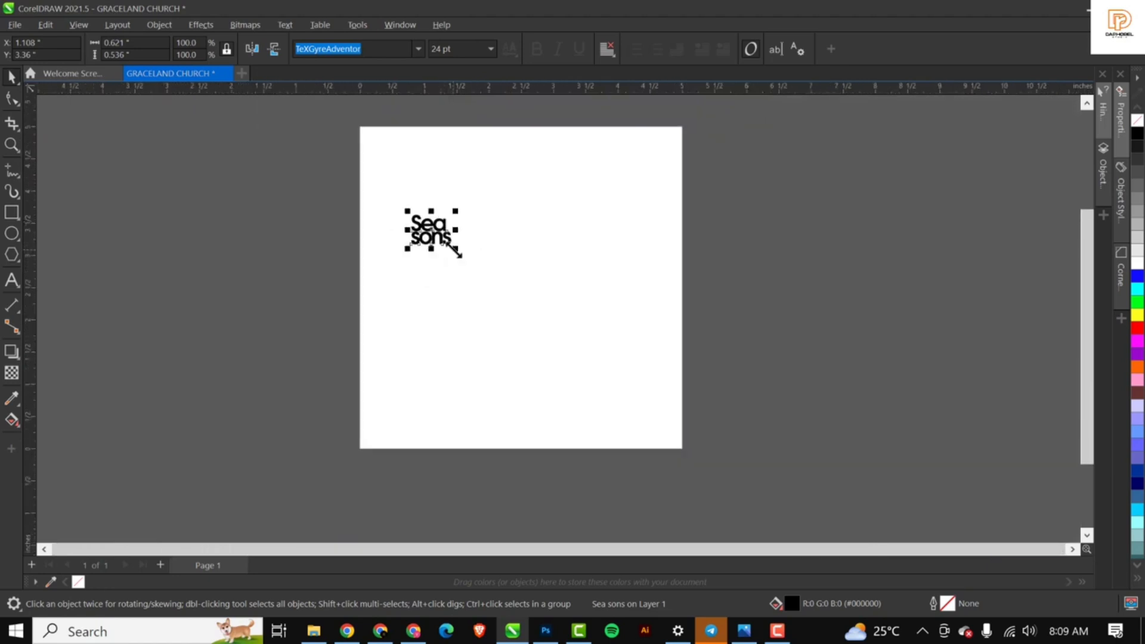
pyautogui.moveTo(454, 248); pyautogui.dragTo(545, 342)
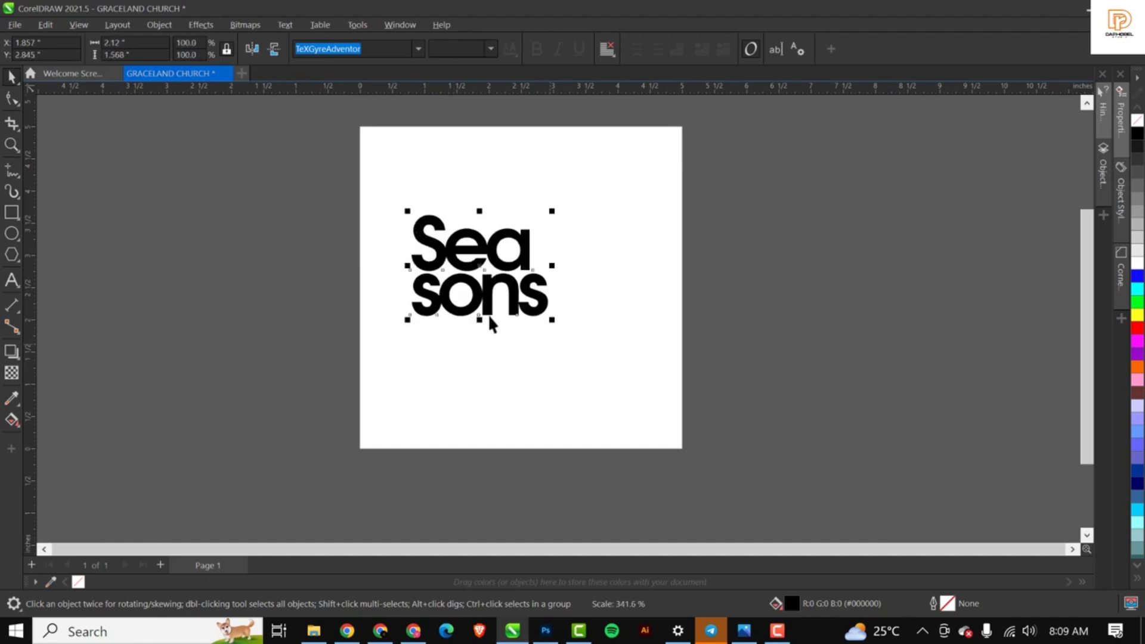
pyautogui.moveTo(476, 291); pyautogui.dragTo(479, 292)
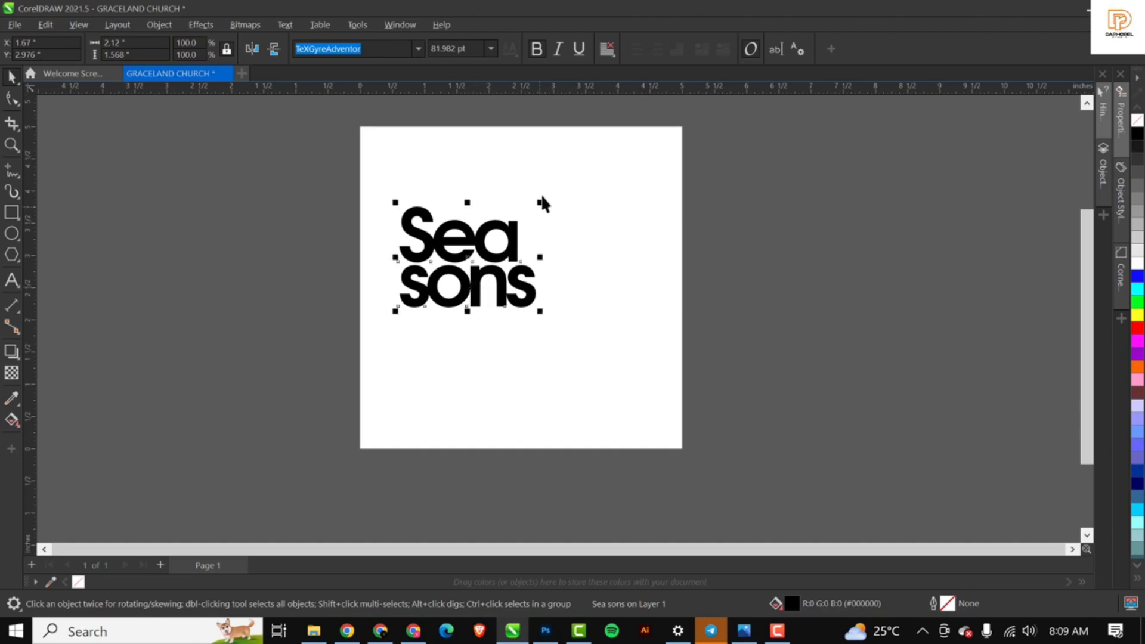
pyautogui.moveTo(540, 203); pyautogui.dragTo(536, 206)
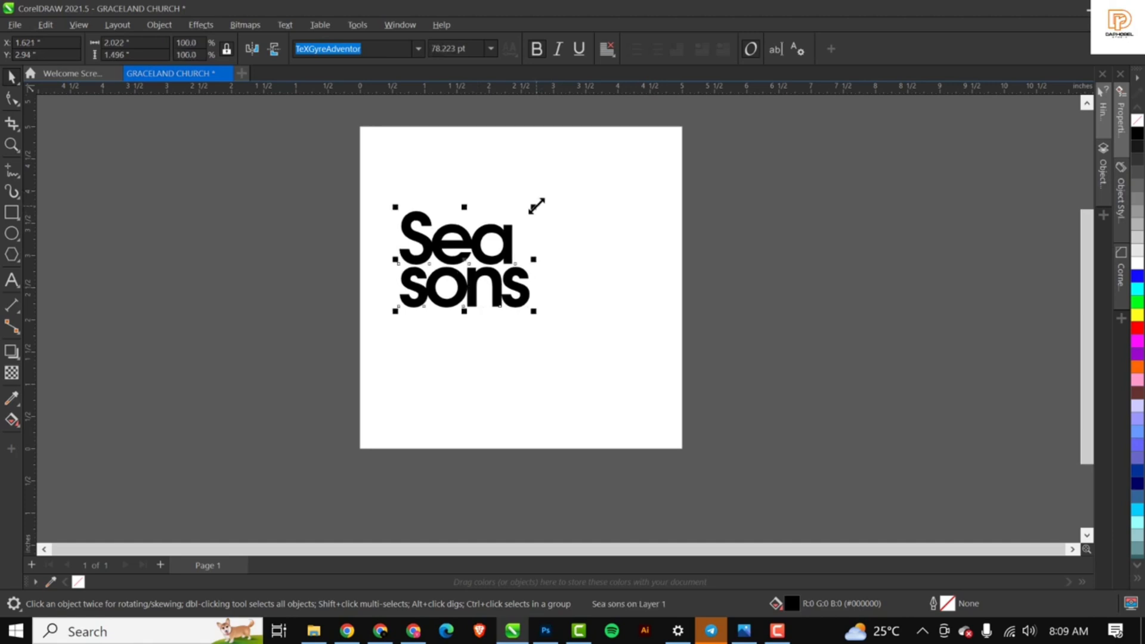
pyautogui.scroll(1, 537, 206)
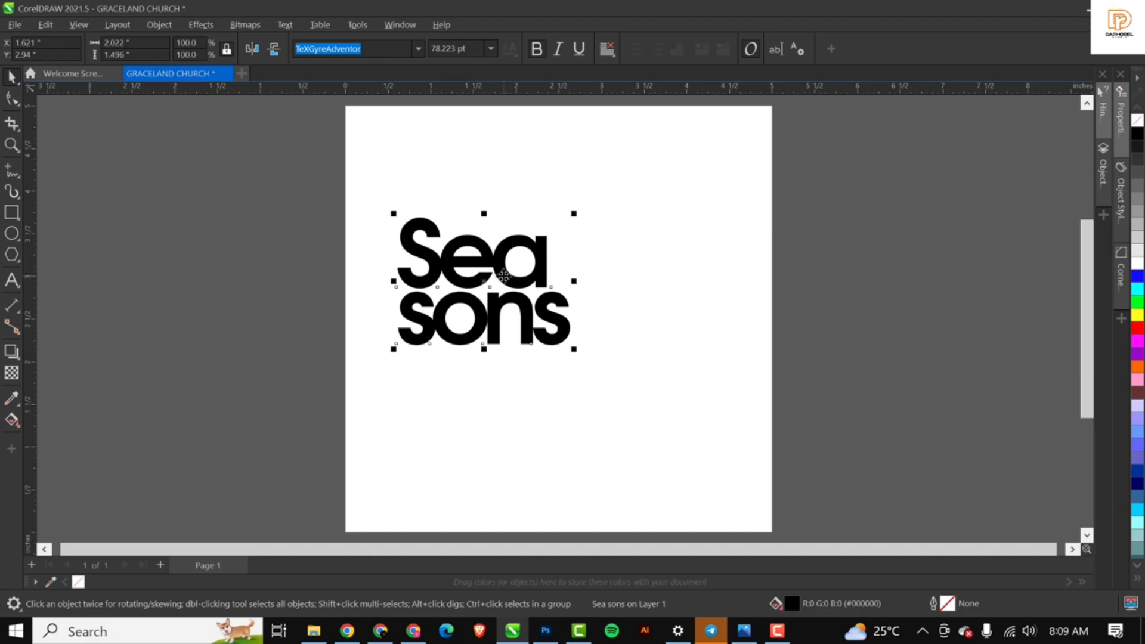
# Duplicate the "Sea sons" text beside the original, replace the copy's wording with "Of" and remove its bold style.
pyautogui.moveTo(504, 276); pyautogui.dragTo(679, 366)
pyautogui.doubleClick(677, 261)
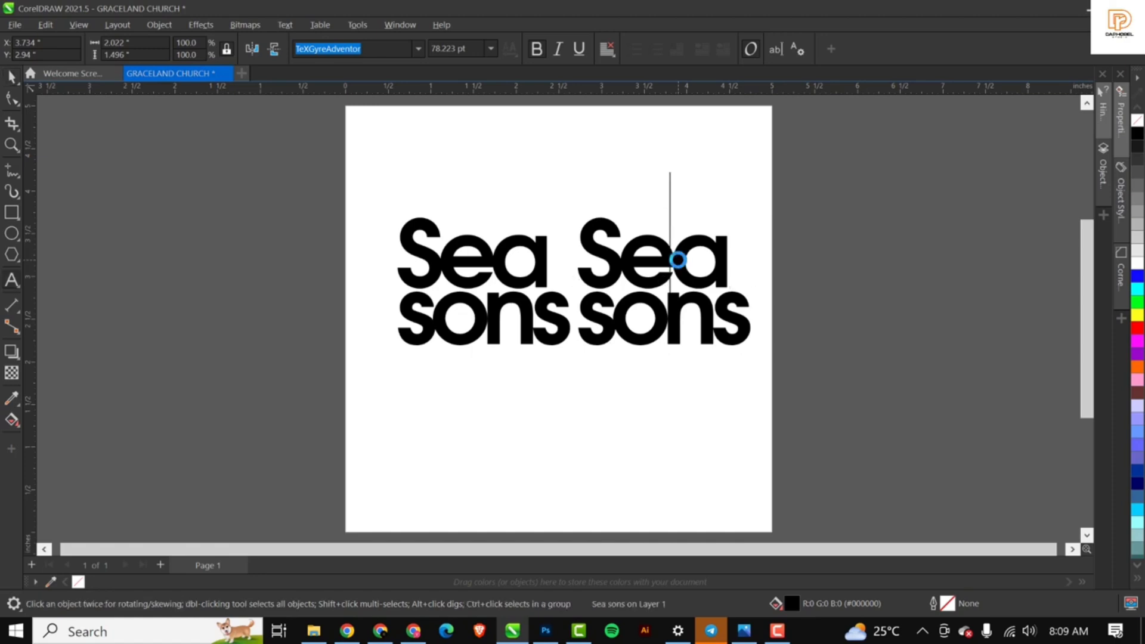
pyautogui.hotkey('ctrl', 'a')
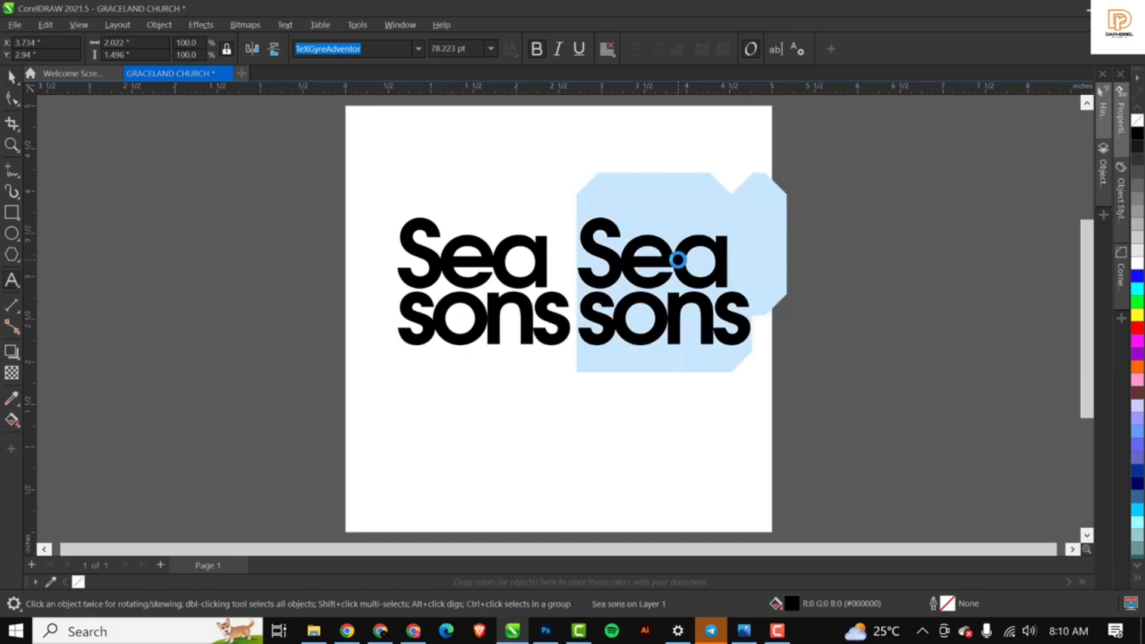
pyautogui.write('Of')
pyautogui.press('Escape')
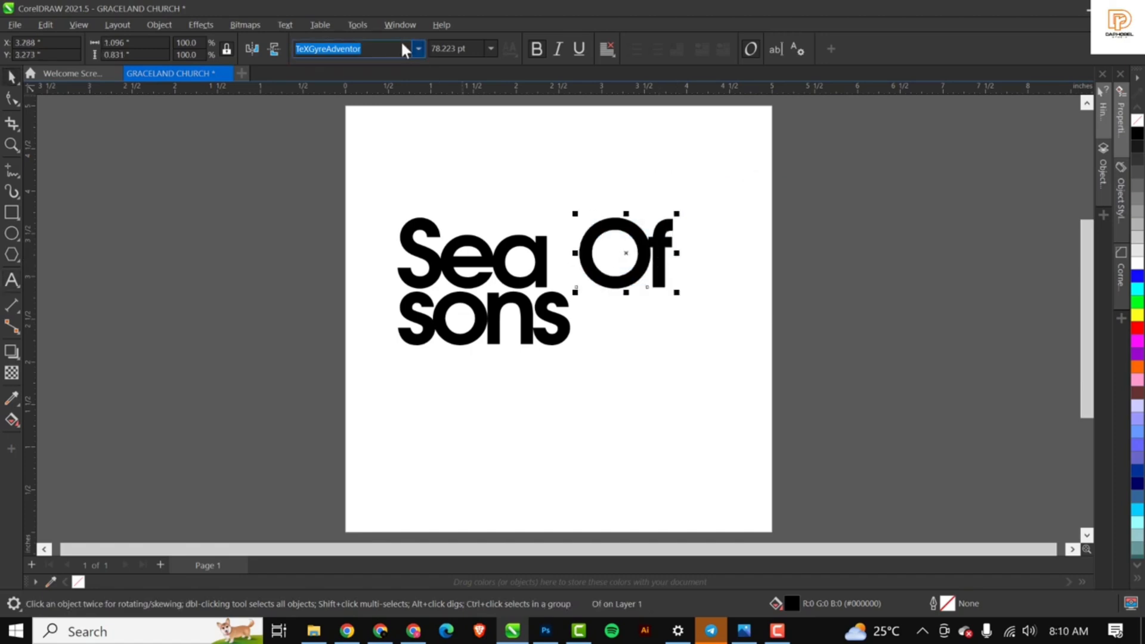
pyautogui.click(538, 44)
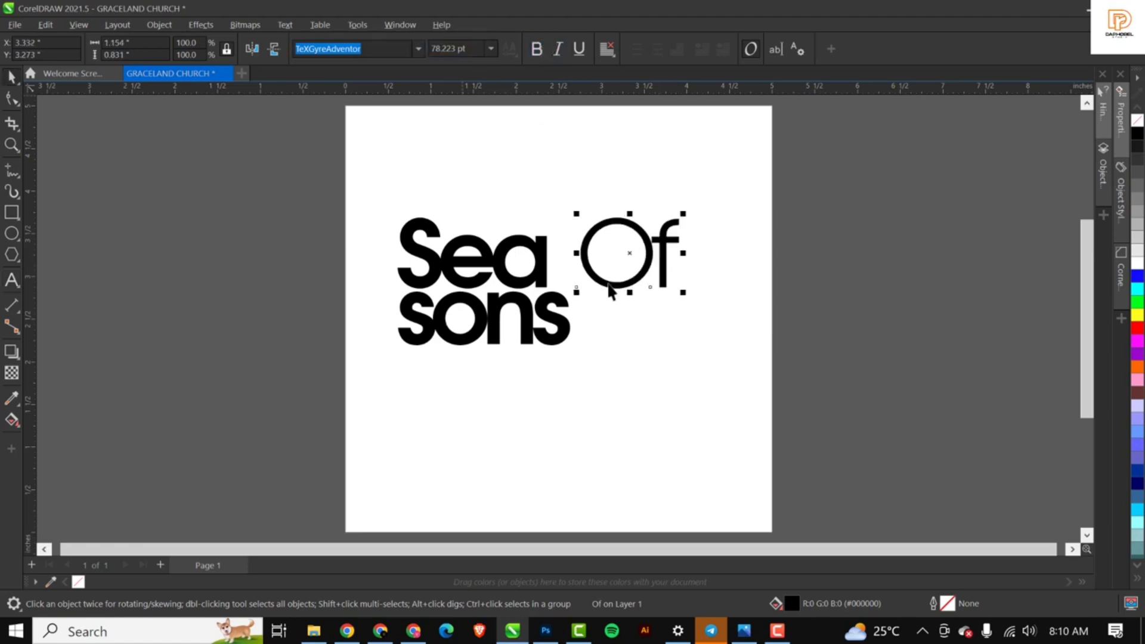
# Shrink the "Of" text to about 0.2 by 0.15 inches and place it inside the "o" of "sons".
pyautogui.moveTo(681, 213); pyautogui.dragTo(460, 317)
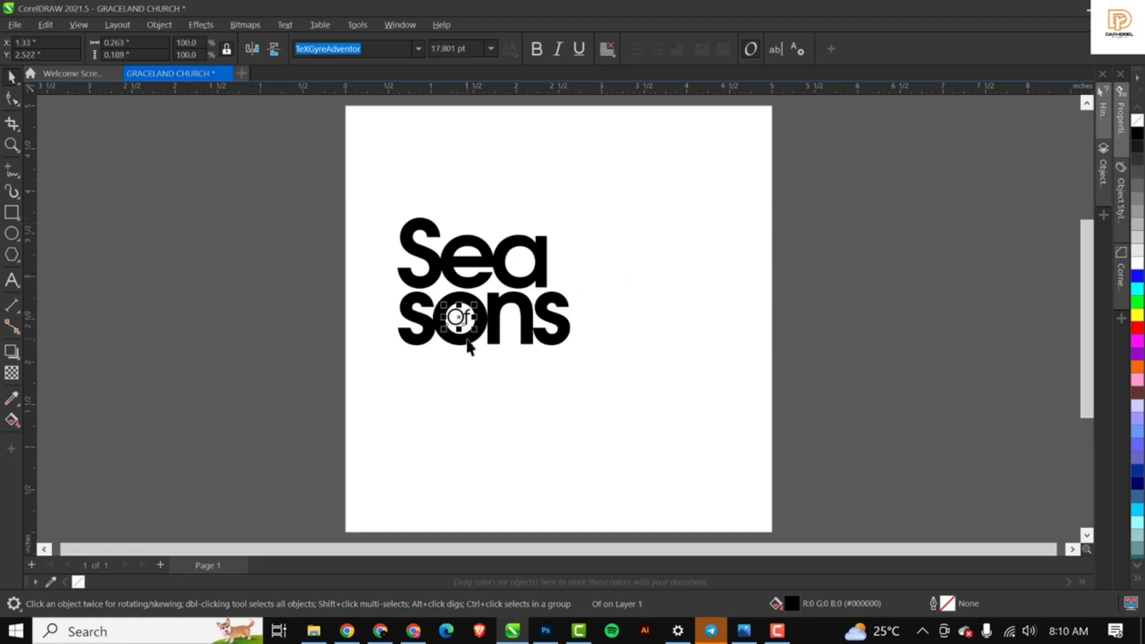
pyautogui.scroll(5, 468, 339)
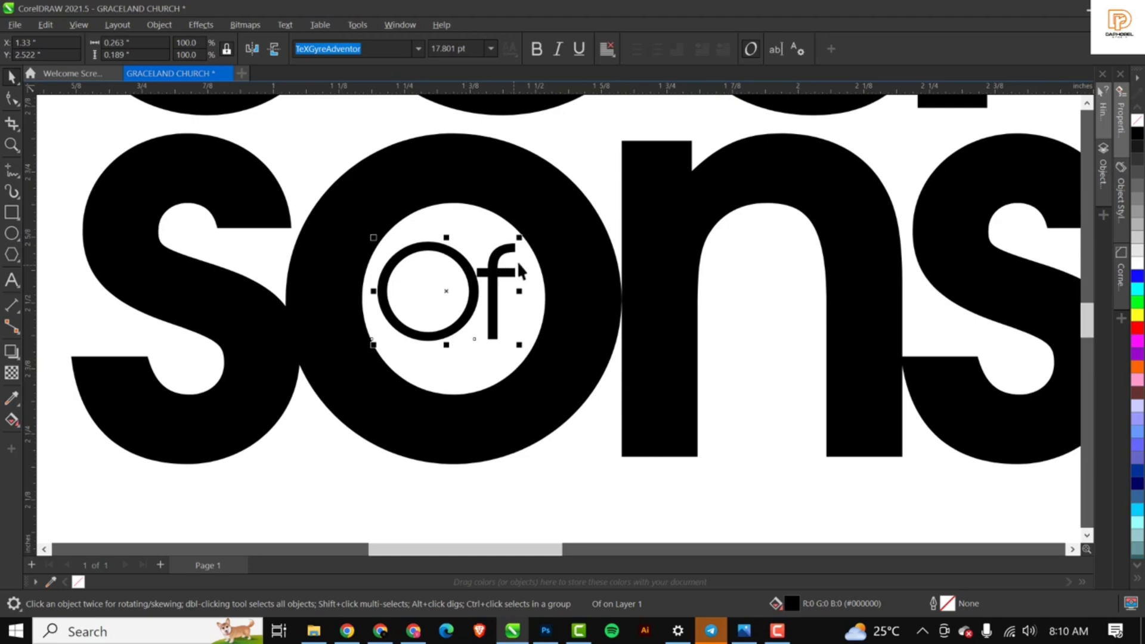
pyautogui.moveTo(519, 237); pyautogui.dragTo(505, 239)
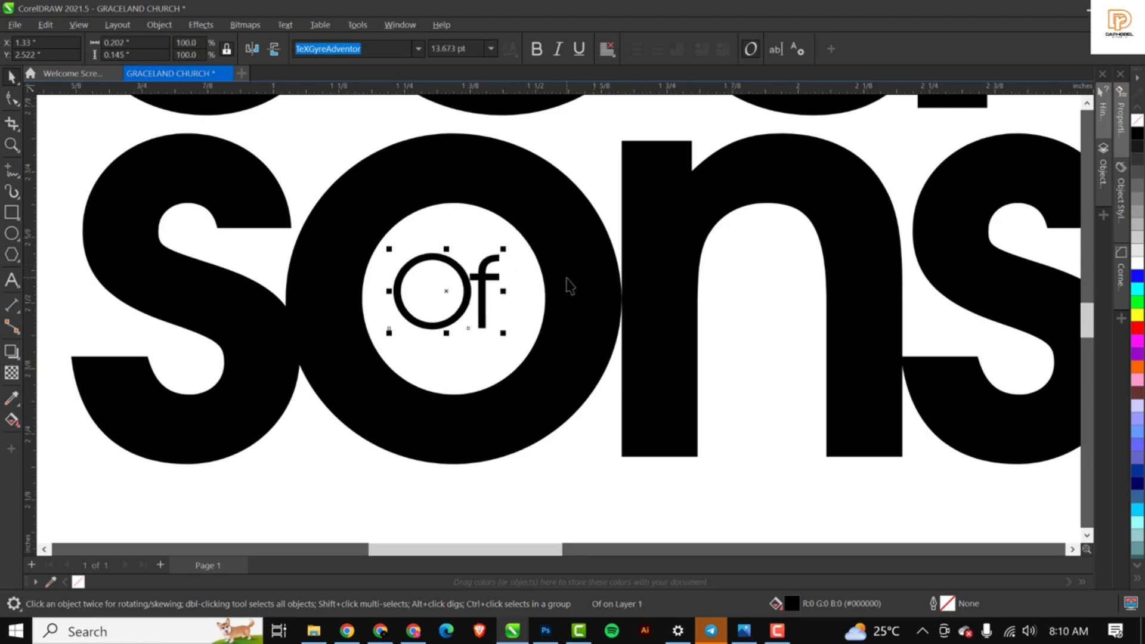
# Duplicate the small "Of" text below "sons" and replace the copy's wording with "Abundance".
pyautogui.scroll(-3, 565, 284)
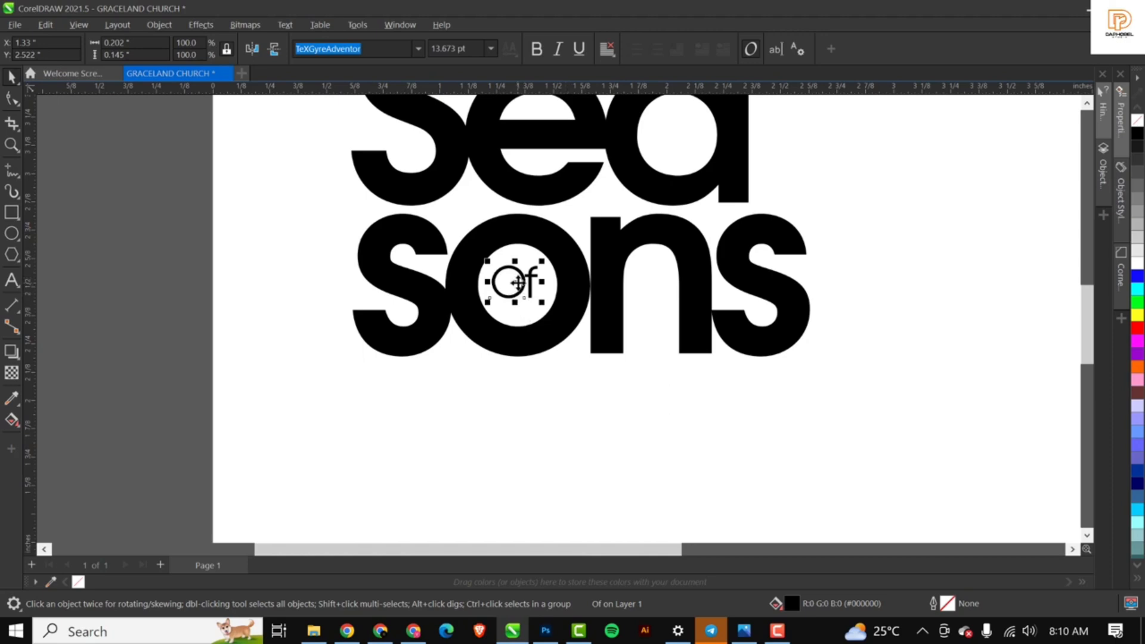
pyautogui.moveTo(516, 282); pyautogui.dragTo(459, 403)
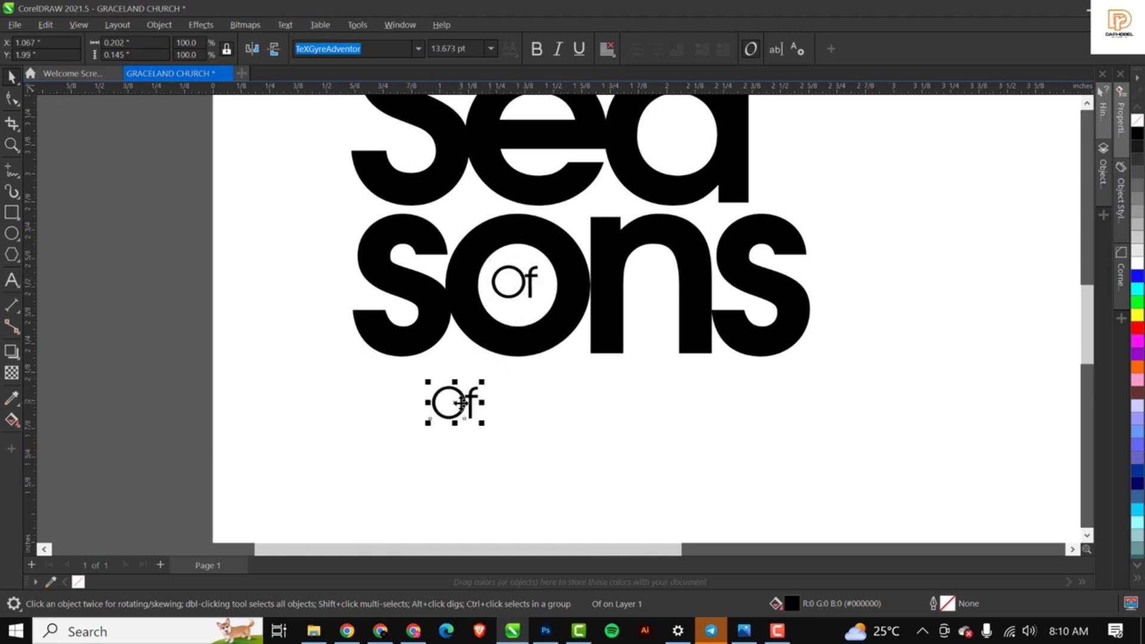
pyautogui.doubleClick(459, 403)
pyautogui.hotkey('ctrl', 'a')
pyautogui.write('A')
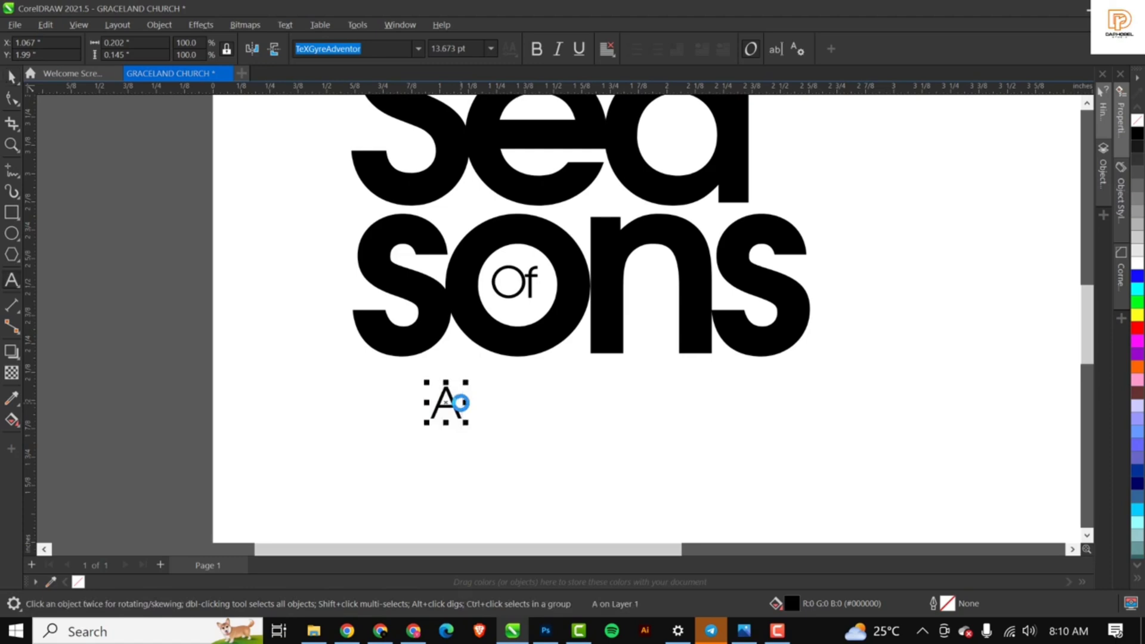
pyautogui.write('bu')
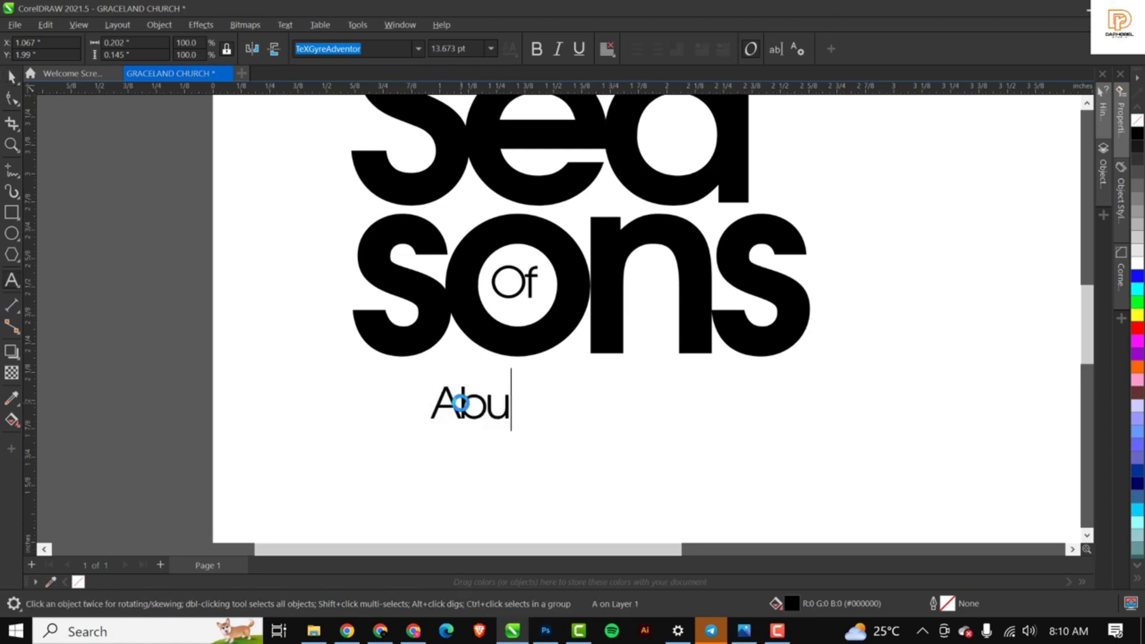
pyautogui.write('ndance')
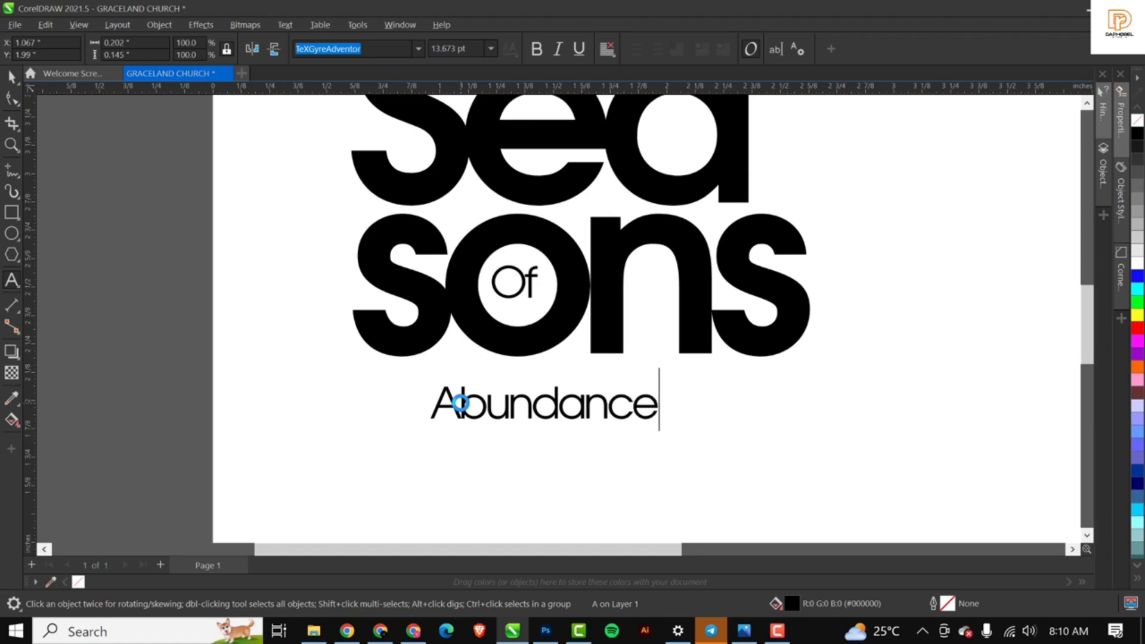
pyautogui.hotkey('ctrl', 'space')
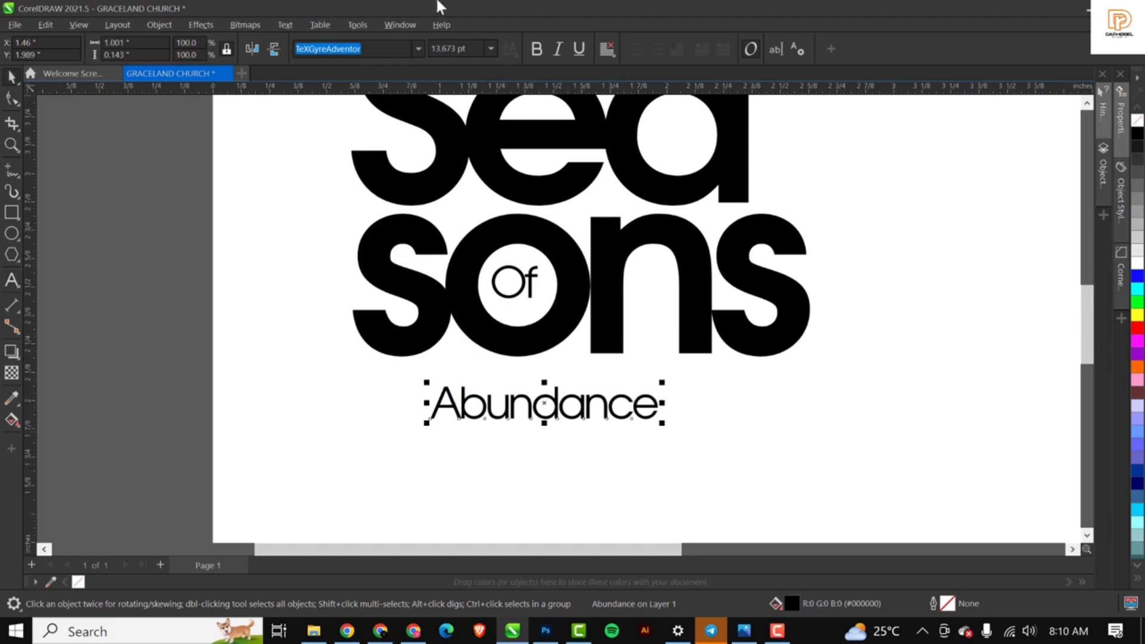
# Change the font of the "Abundance" text to Signatrust.
pyautogui.doubleClick(390, 47)
pyautogui.write('Signatrust')
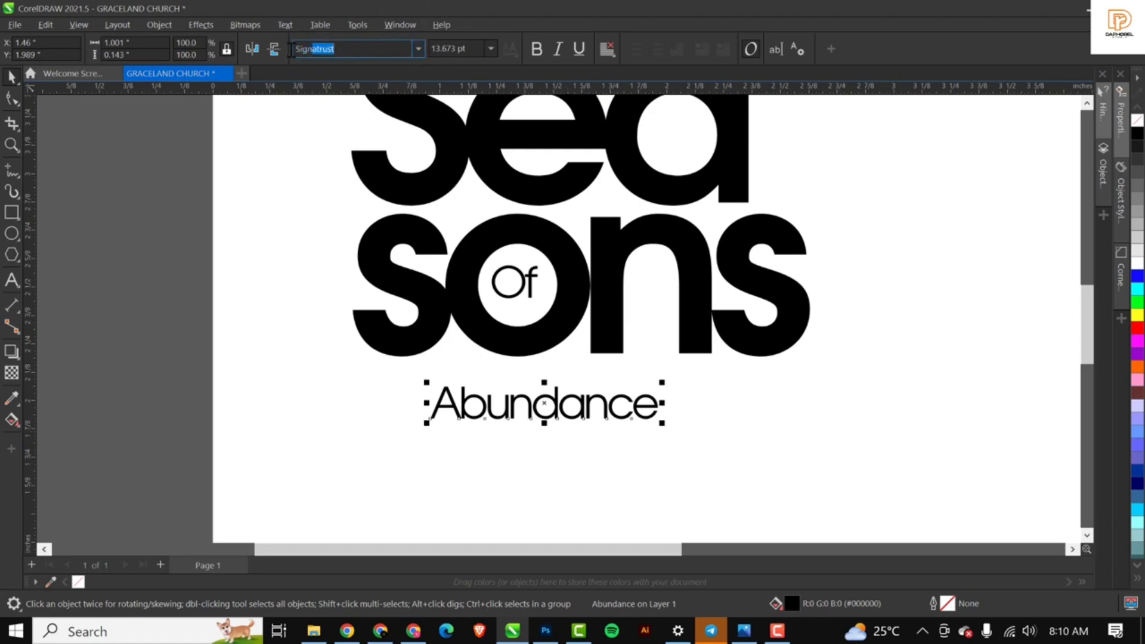
pyautogui.press('Return')
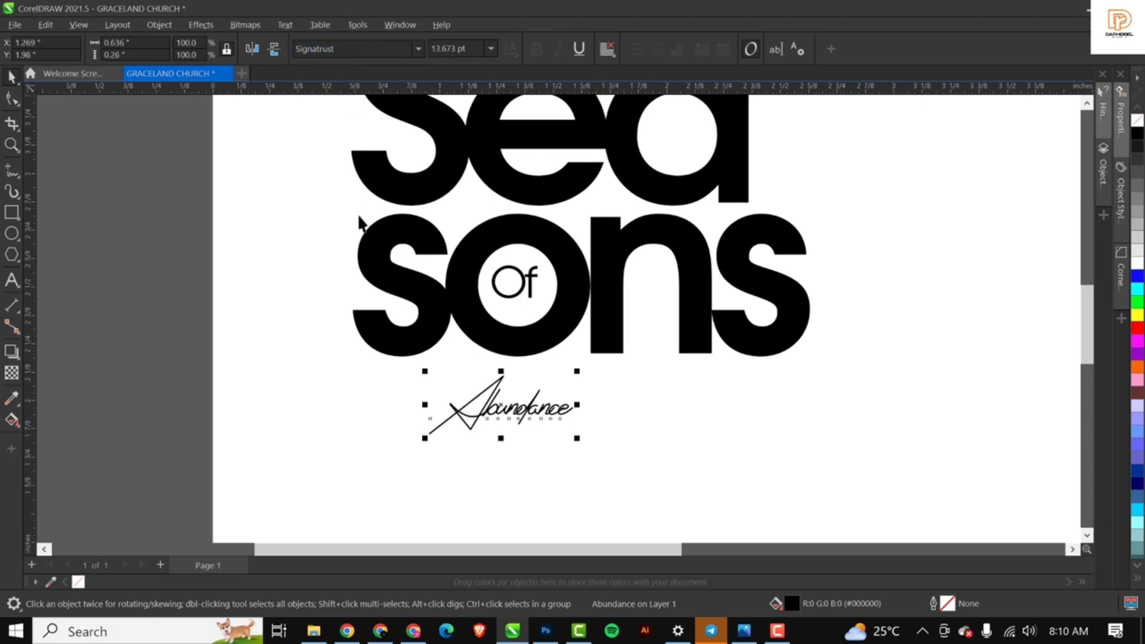
# Widen the character spacing of the "Abundance" script text with the Shape tool.
pyautogui.scroll(4, 492, 442)
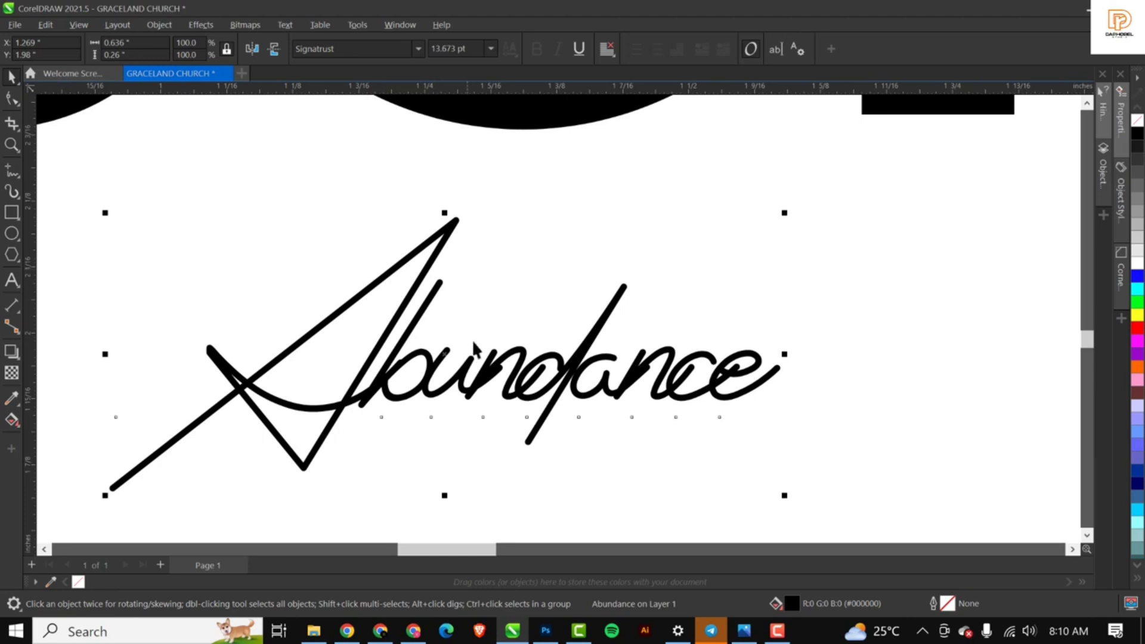
pyautogui.scroll(-2, 578, 342)
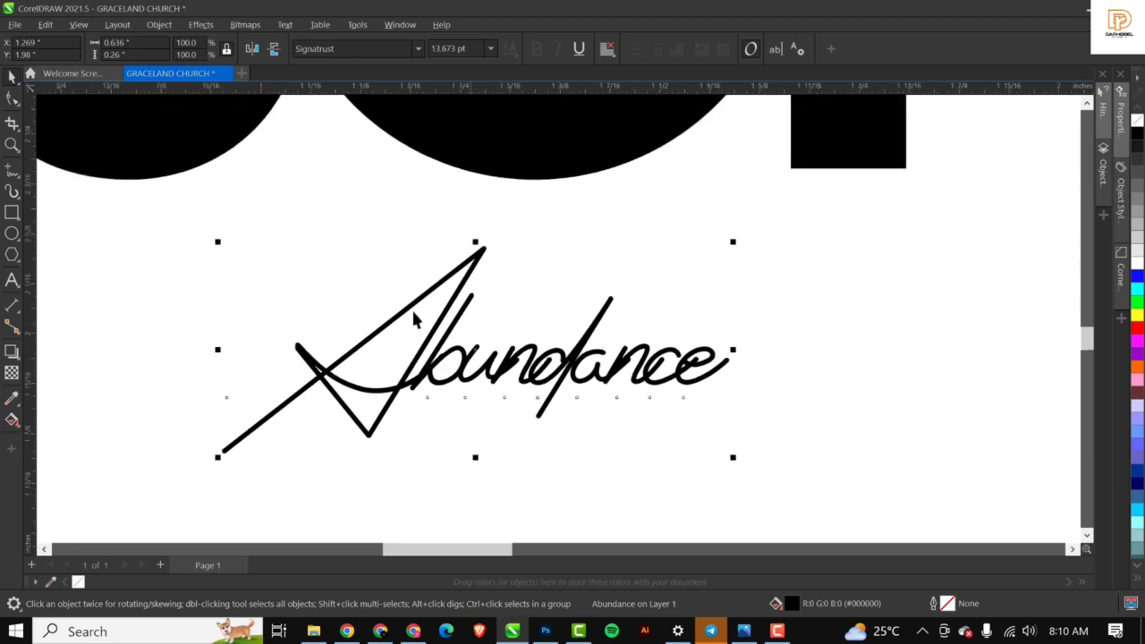
pyautogui.click(12, 98)
pyautogui.moveTo(692, 446); pyautogui.dragTo(773, 433)
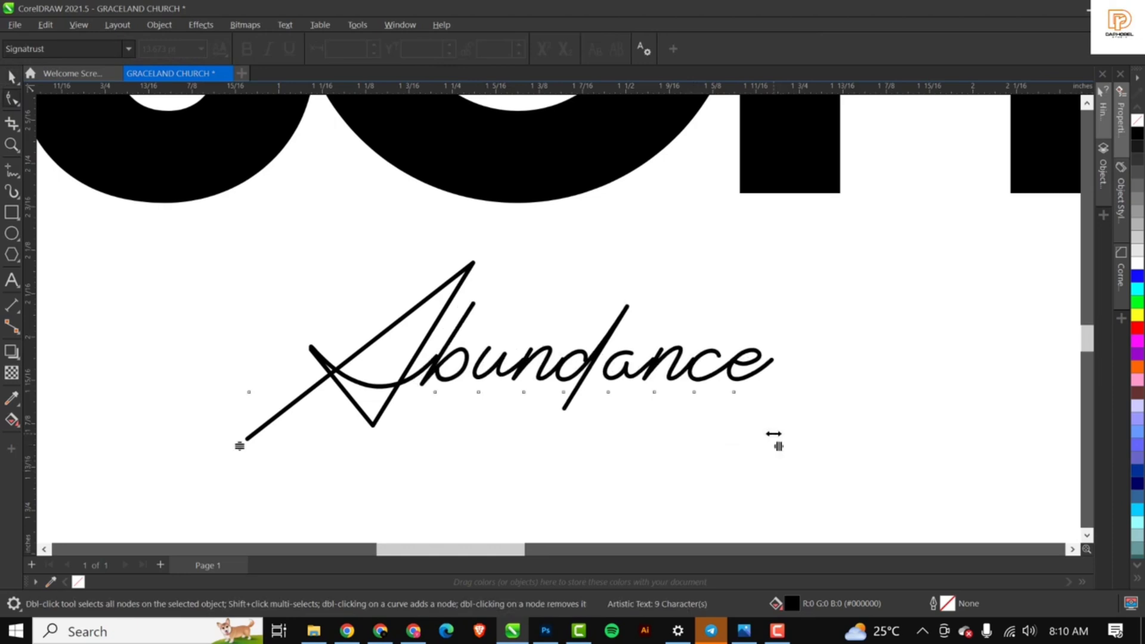
pyautogui.press('space')
# Enlarge the "Abundance" text to about 1.47 by 0.5 inches and move it up against the lower edge of "sons".
pyautogui.scroll(-2, 659, 349)
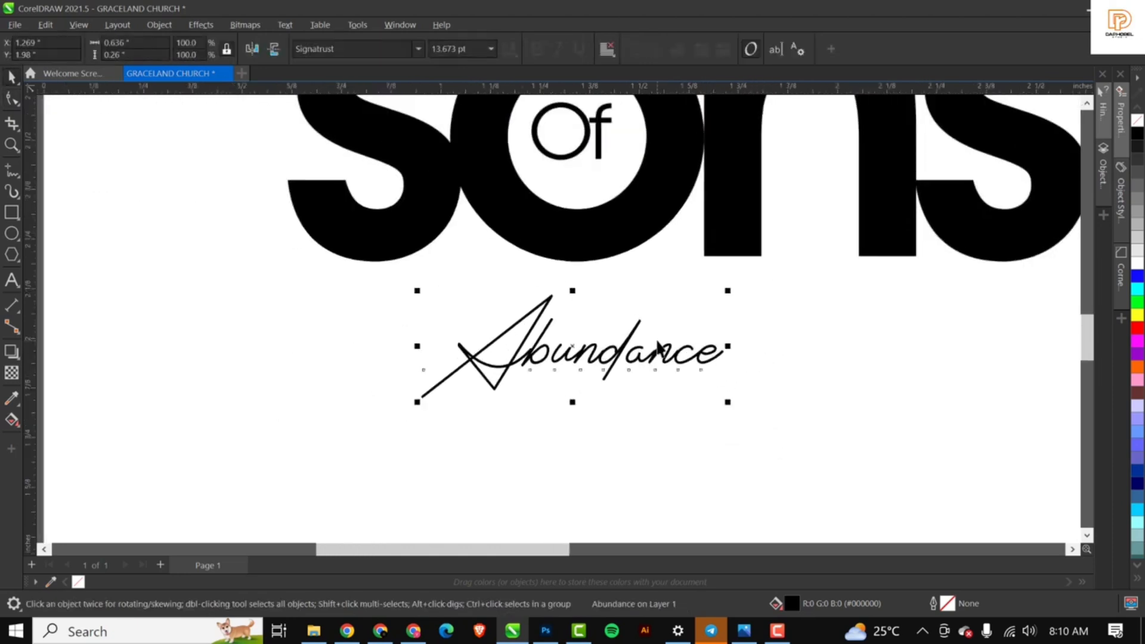
pyautogui.scroll(-1, 658, 349)
pyautogui.moveTo(711, 302); pyautogui.dragTo(922, 229)
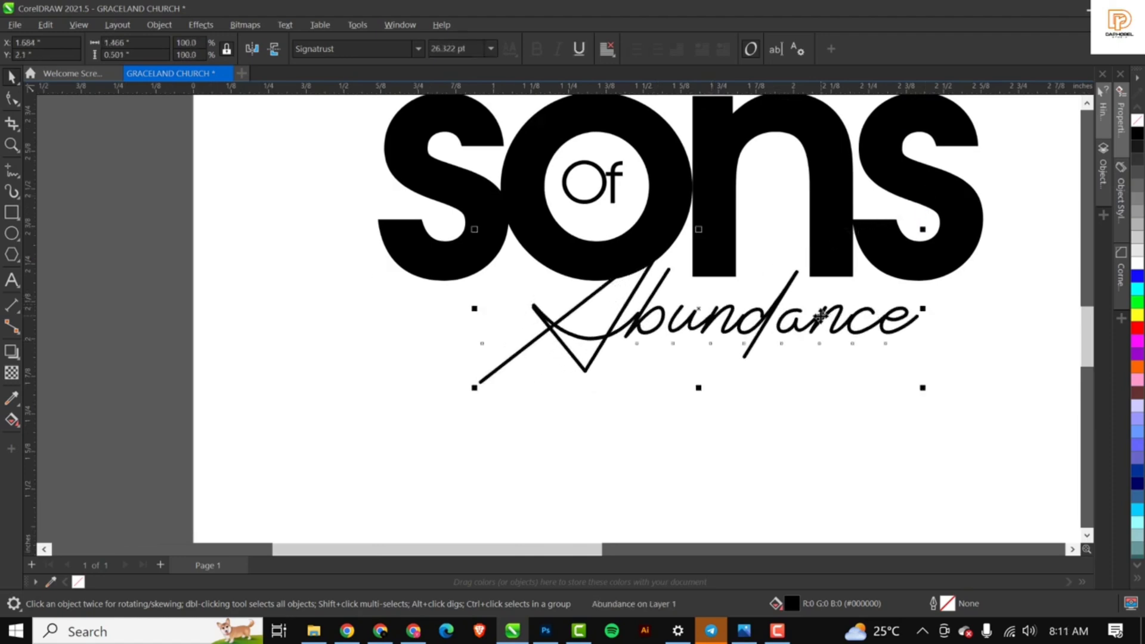
pyautogui.moveTo(834, 311); pyautogui.dragTo(733, 309)
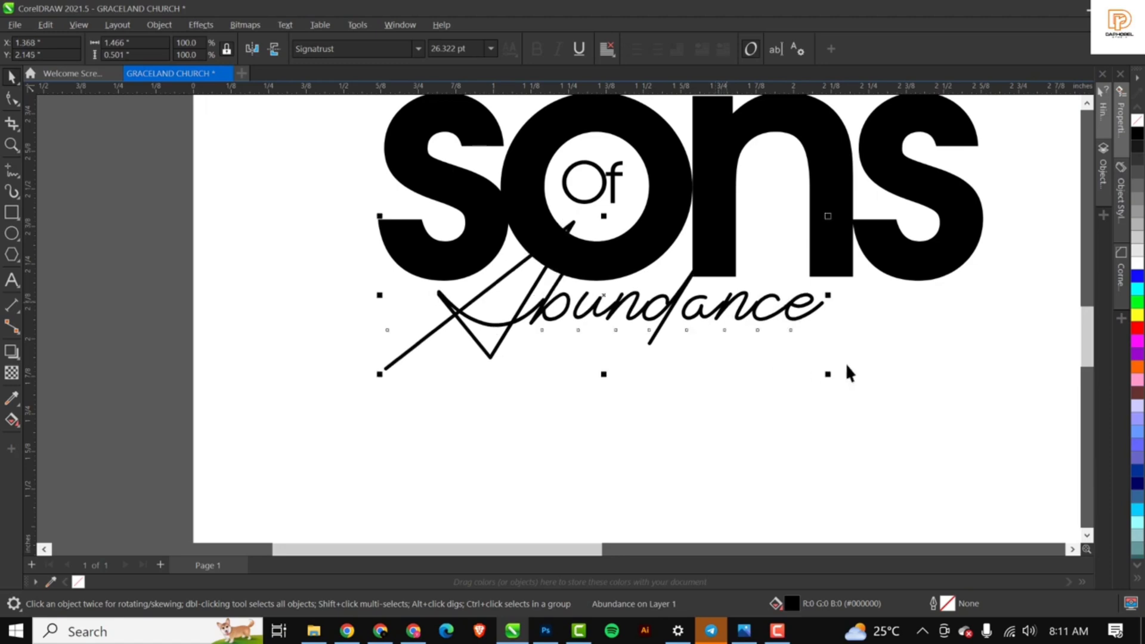
# Scale the "Abundance" text up to about 1.93 by 0.66 inches and nudge it slightly left and up beneath "sons".
pyautogui.scroll(-2, 846, 371)
pyautogui.moveTo(781, 347); pyautogui.dragTo(871, 386)
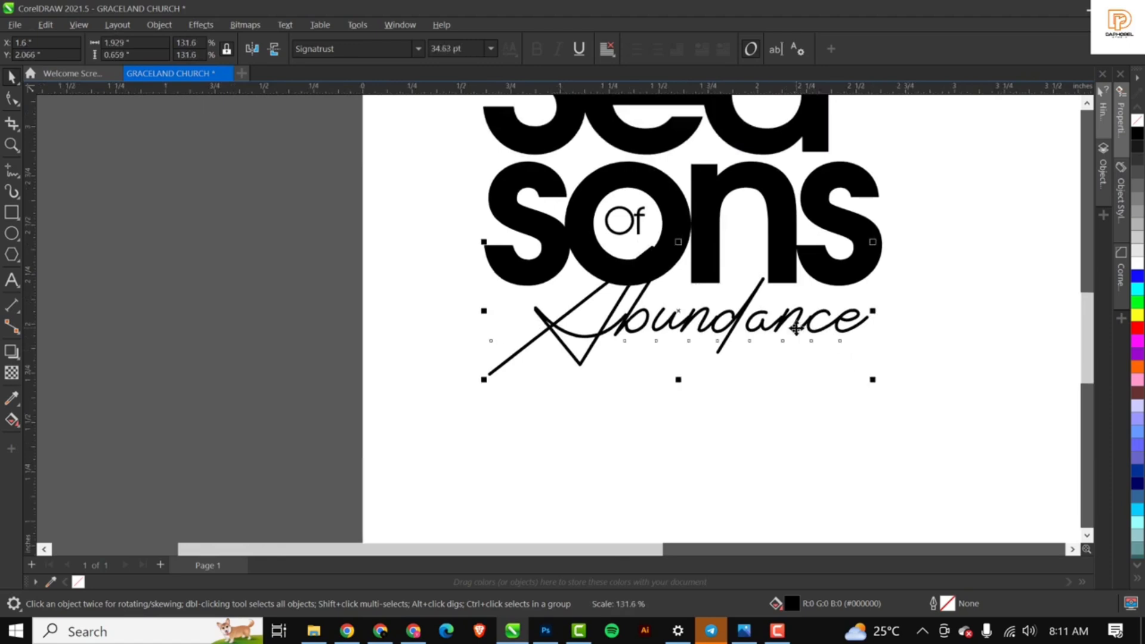
pyautogui.moveTo(796, 328)
pyautogui.mouseDown()
pyautogui.moveTo(786, 320)
pyautogui.moveTo(789, 329)
pyautogui.mouseUp()
pyautogui.scroll(-3, 789, 329)
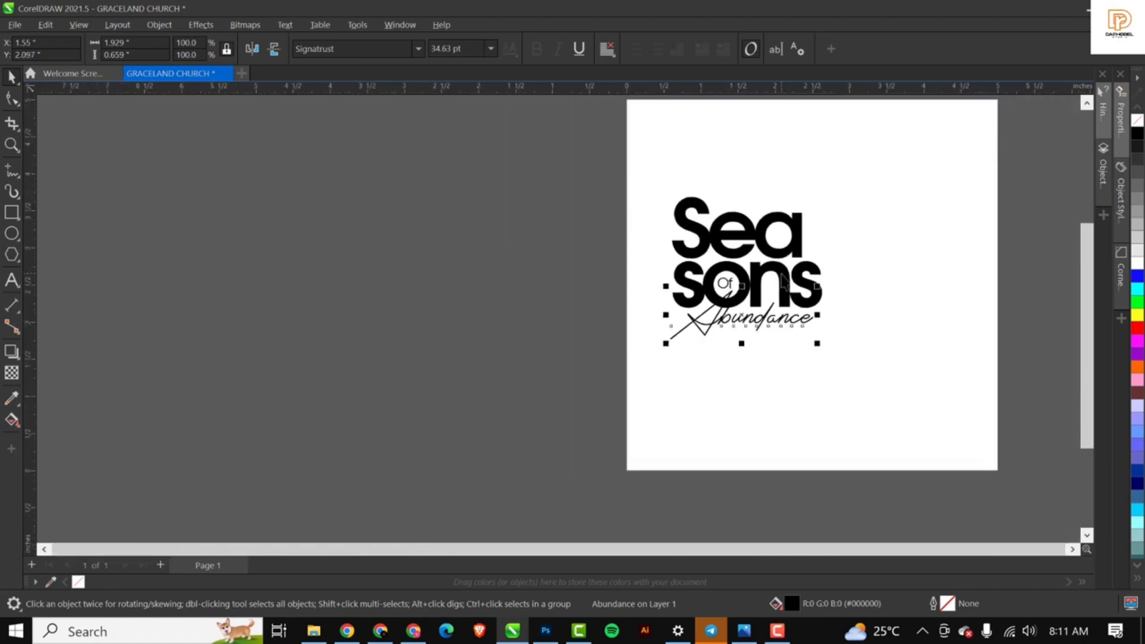
pyautogui.scroll(2, 782, 280)
pyautogui.moveTo(791, 337); pyautogui.dragTo(786, 339)
pyautogui.scroll(2, 716, 312)
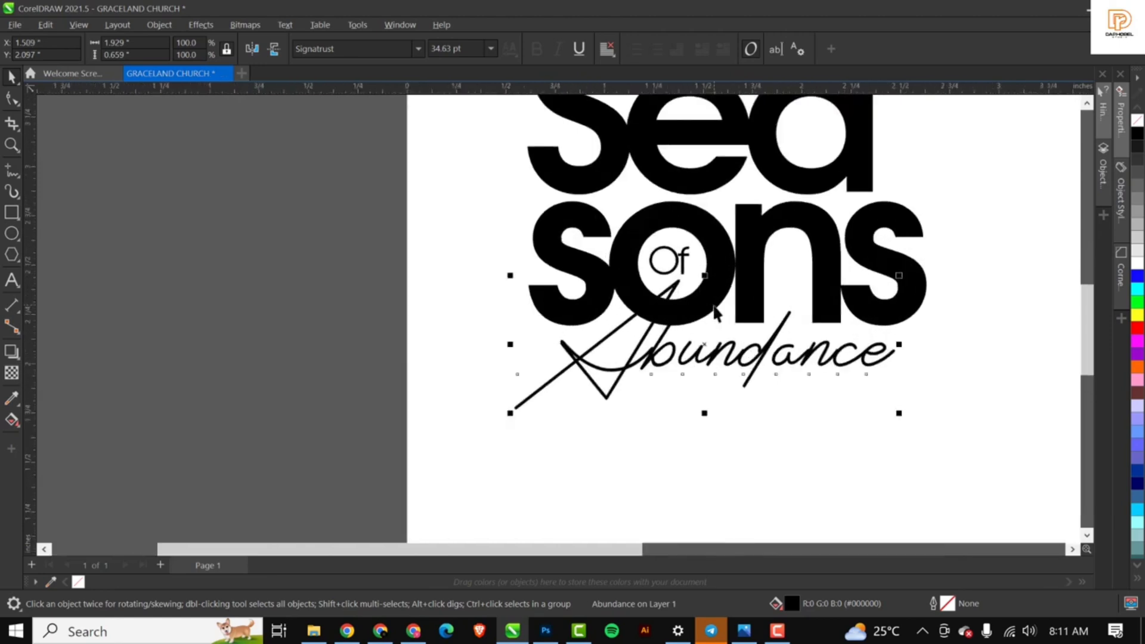
pyautogui.scroll(1, 716, 311)
pyautogui.scroll(-1, 719, 280)
pyautogui.click(722, 245)
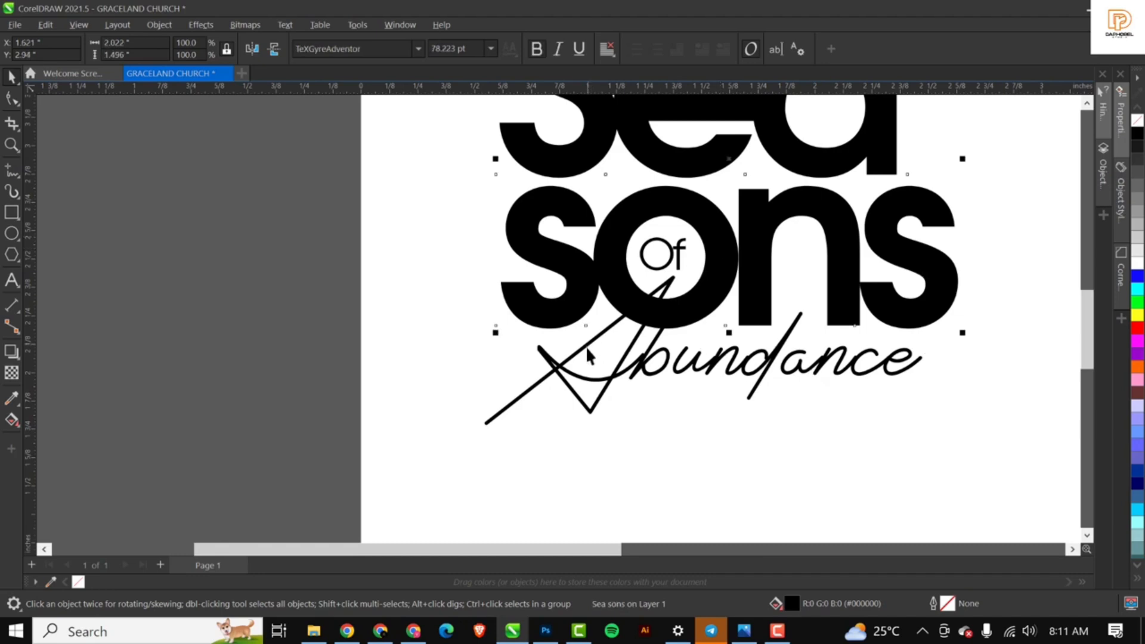
pyautogui.keyDown('shift'); pyautogui.click(555, 372); pyautogui.keyUp('shift')
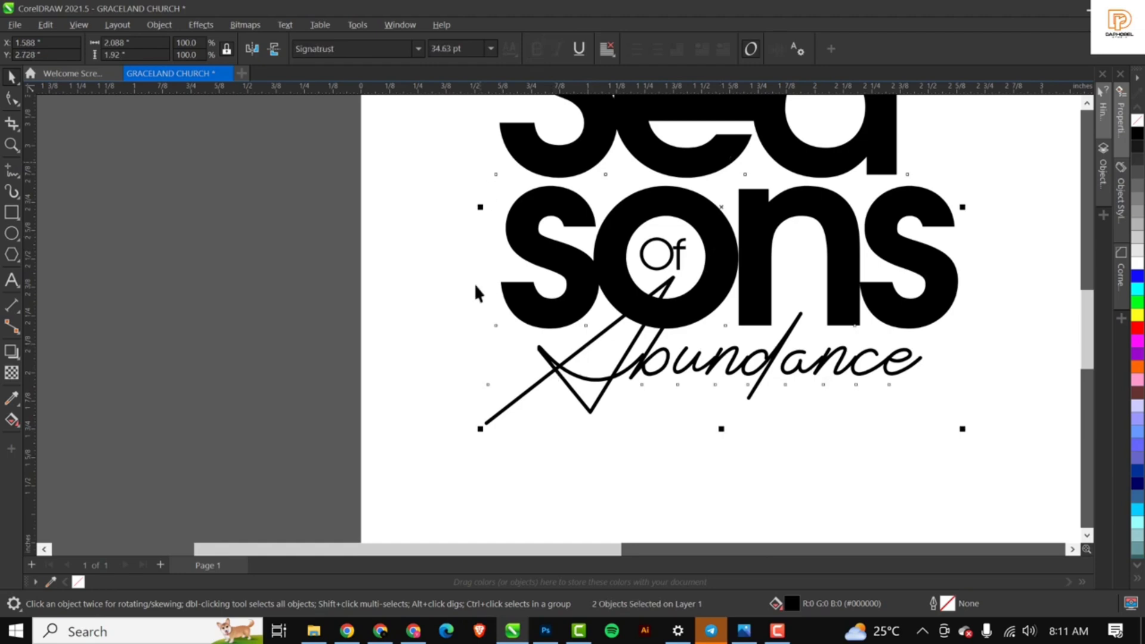
pyautogui.click(635, 375)
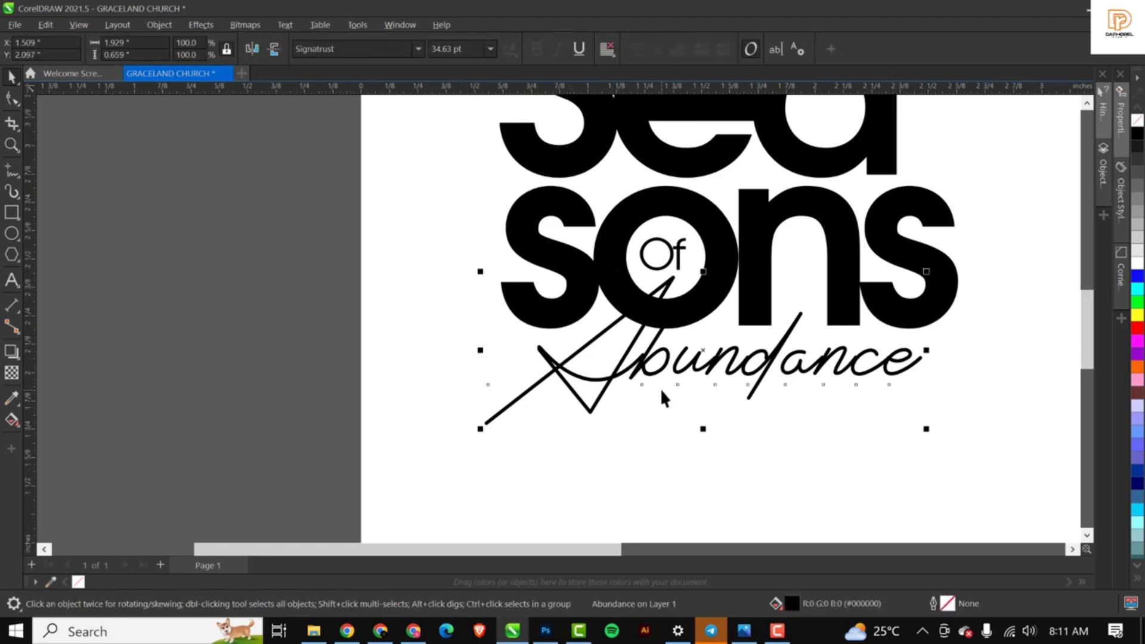
# Select the "Sea sons", "Of" and "Abundance" texts together and fill them with green #006633.
pyautogui.scroll(-4, 306, 387)
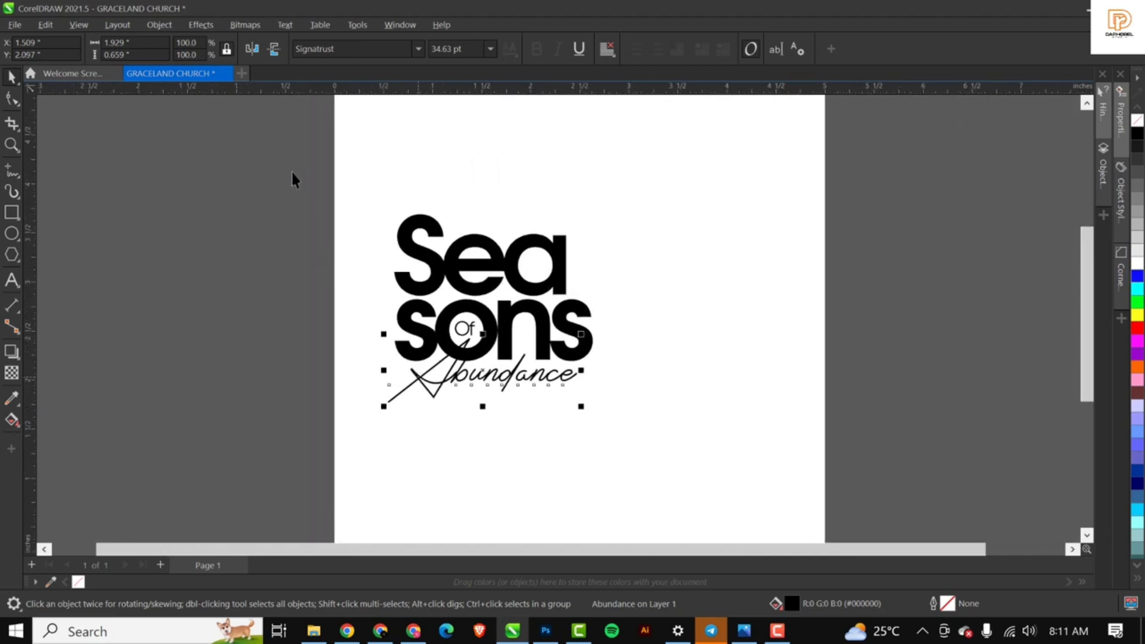
pyautogui.moveTo(292, 178)
pyautogui.mouseDown()
pyautogui.moveTo(416, 243)
pyautogui.moveTo(667, 451)
pyautogui.mouseUp()
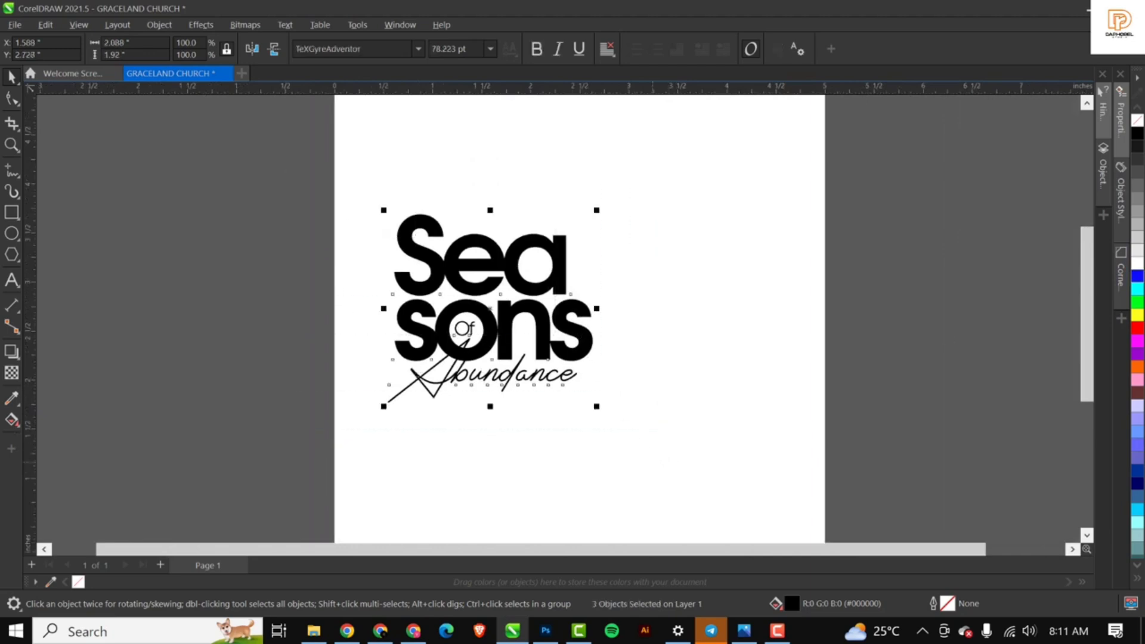
pyautogui.scroll(-5, 1138, 388)
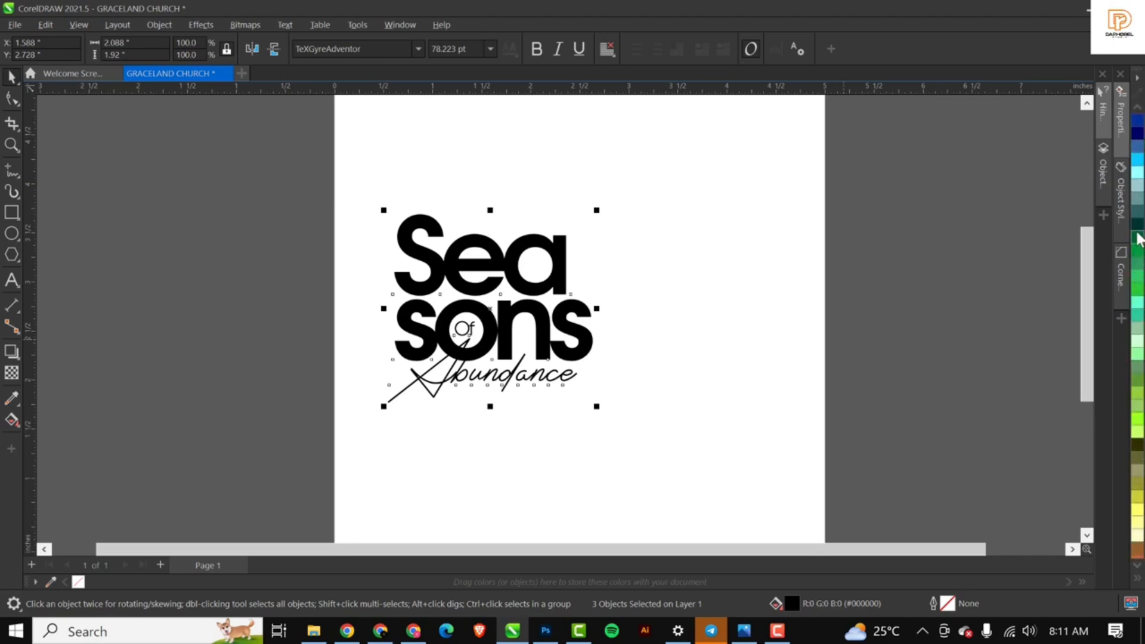
pyautogui.click(1137, 237)
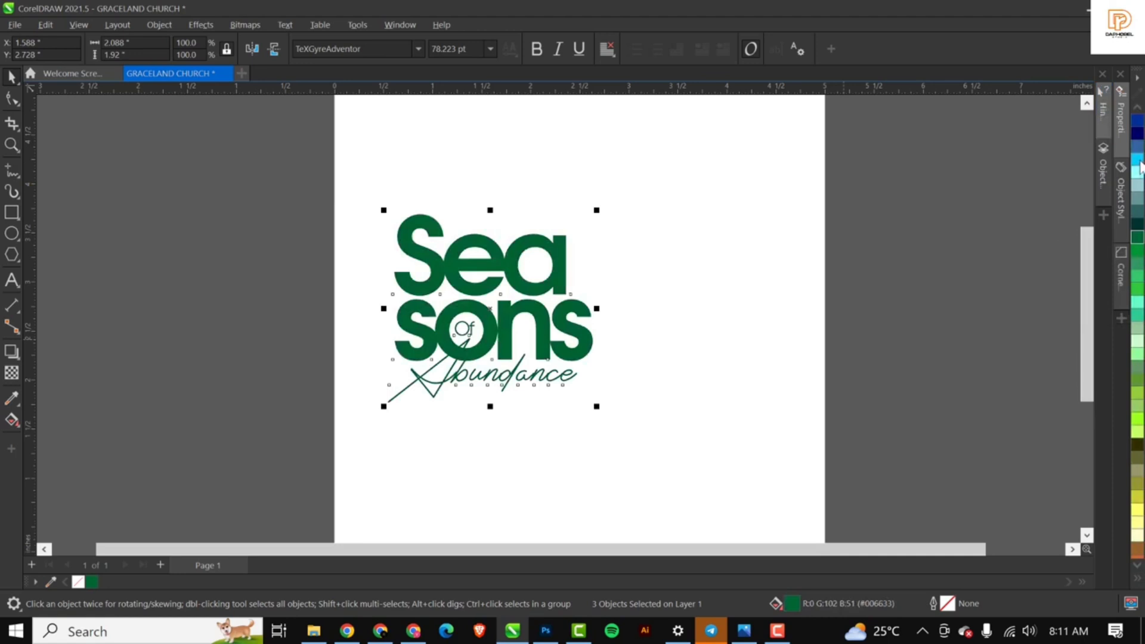
# Darken the green fill of the three title texts to #00371B by mixing in small amounts of black.
pyautogui.scroll(5, 1139, 161)
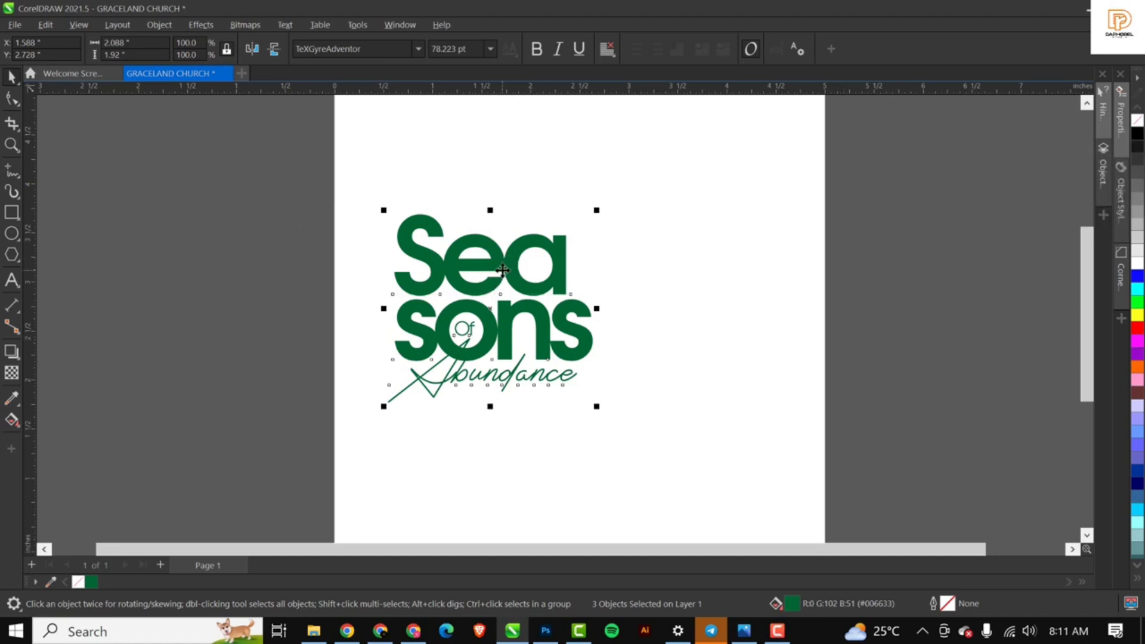
pyautogui.keyDown('ctrl'); pyautogui.click(1140, 136); pyautogui.keyUp('ctrl')
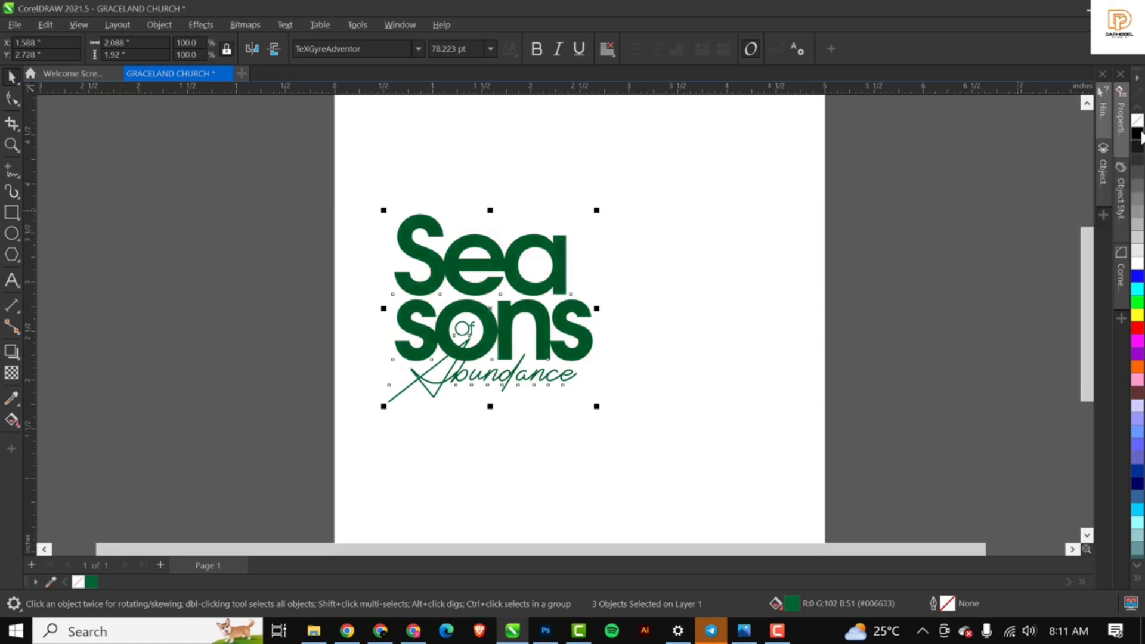
pyautogui.keyDown('ctrl'); pyautogui.click(1140, 136); pyautogui.keyUp('ctrl')
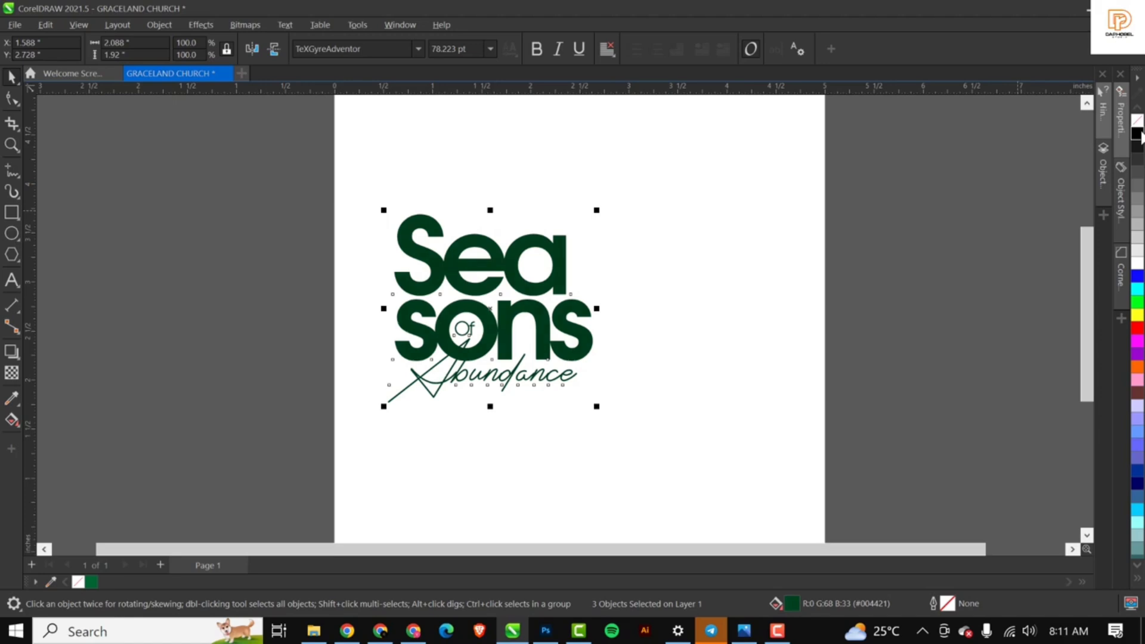
pyautogui.keyDown('ctrl'); pyautogui.click(1140, 136); pyautogui.keyUp('ctrl')
pyautogui.scroll(3, 542, 334)
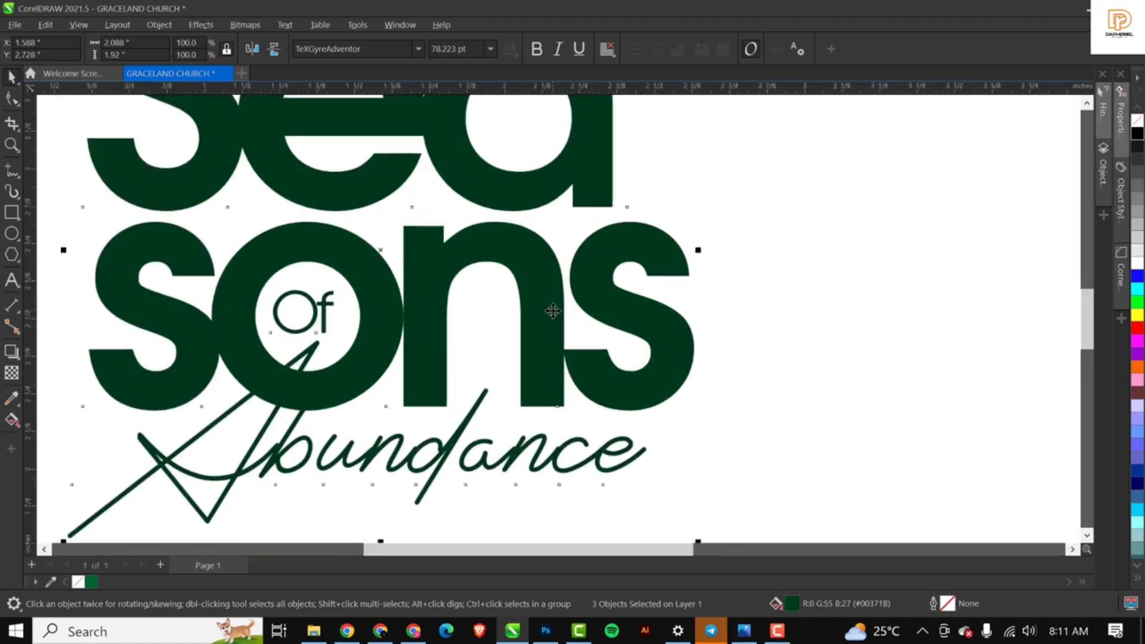
# Select the "Sea sons", "Of" and "Abundance" texts together and convert them to curves.
pyautogui.scroll(-3, 552, 310)
pyautogui.scroll(4, 554, 286)
pyautogui.scroll(-2, 556, 256)
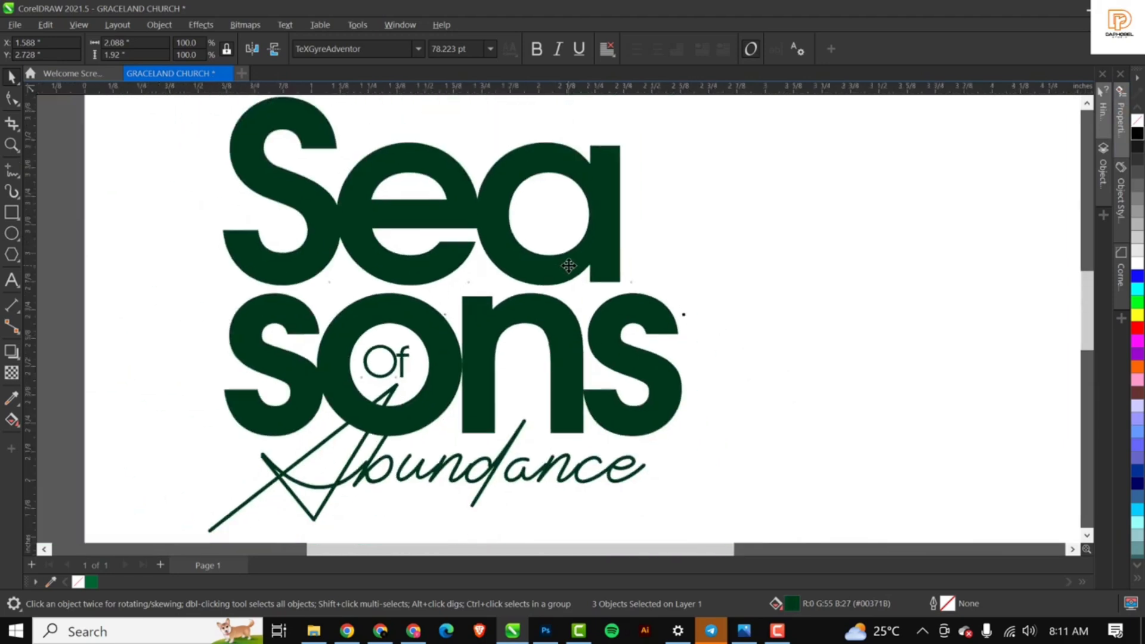
pyautogui.scroll(-3, 568, 266)
pyautogui.scroll(1, 581, 289)
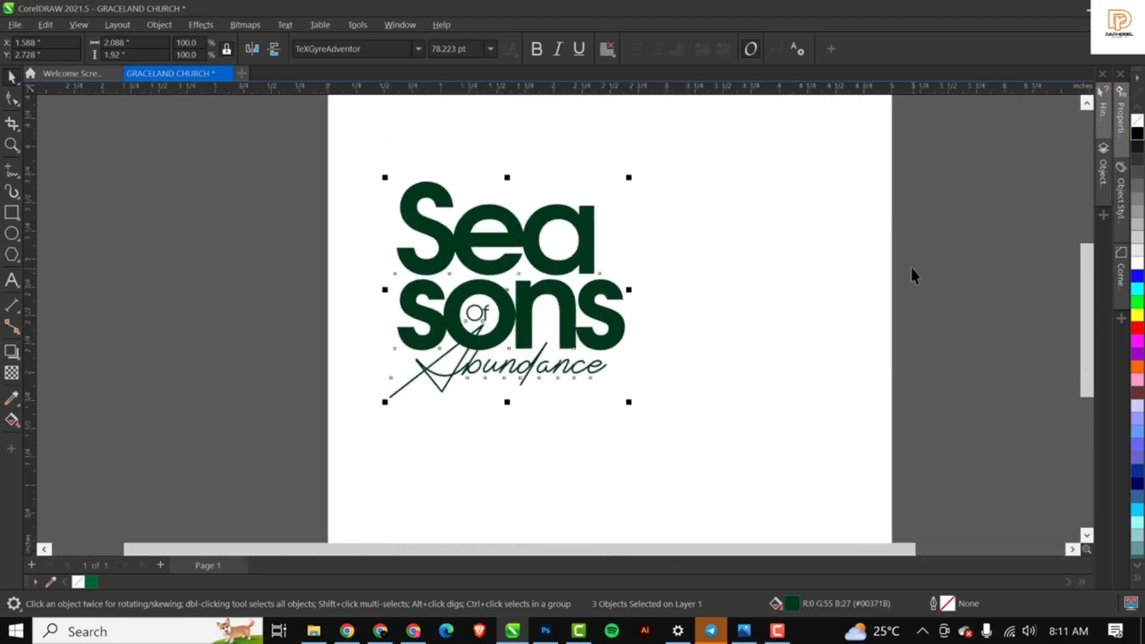
pyautogui.click(295, 218)
pyautogui.moveTo(278, 158); pyautogui.dragTo(696, 437)
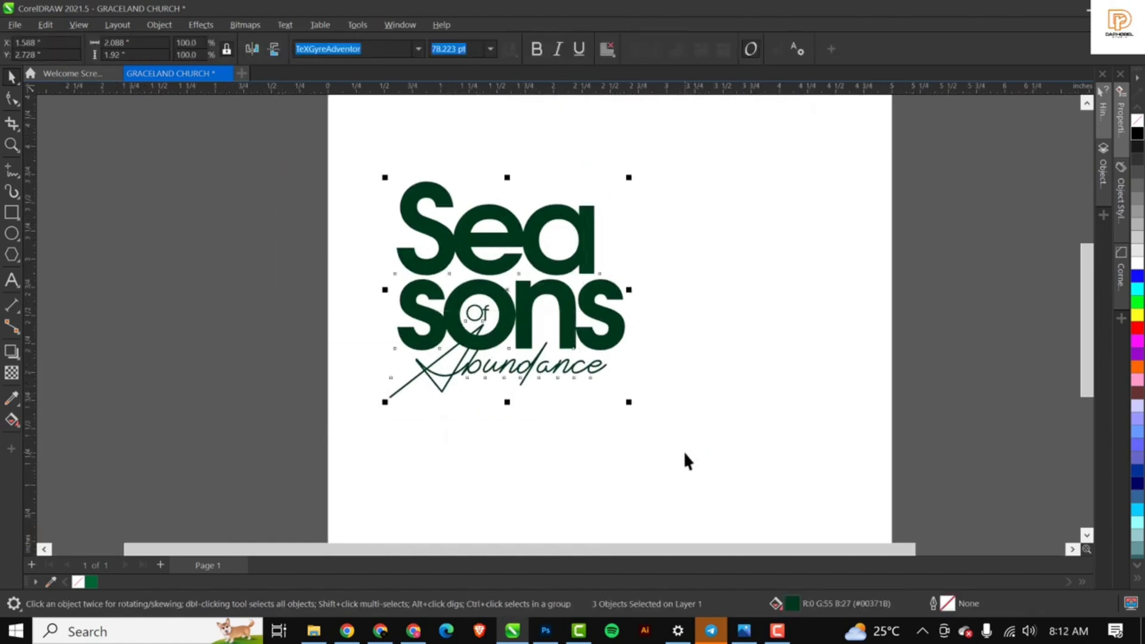
pyautogui.hotkey('ctrl', 'q')
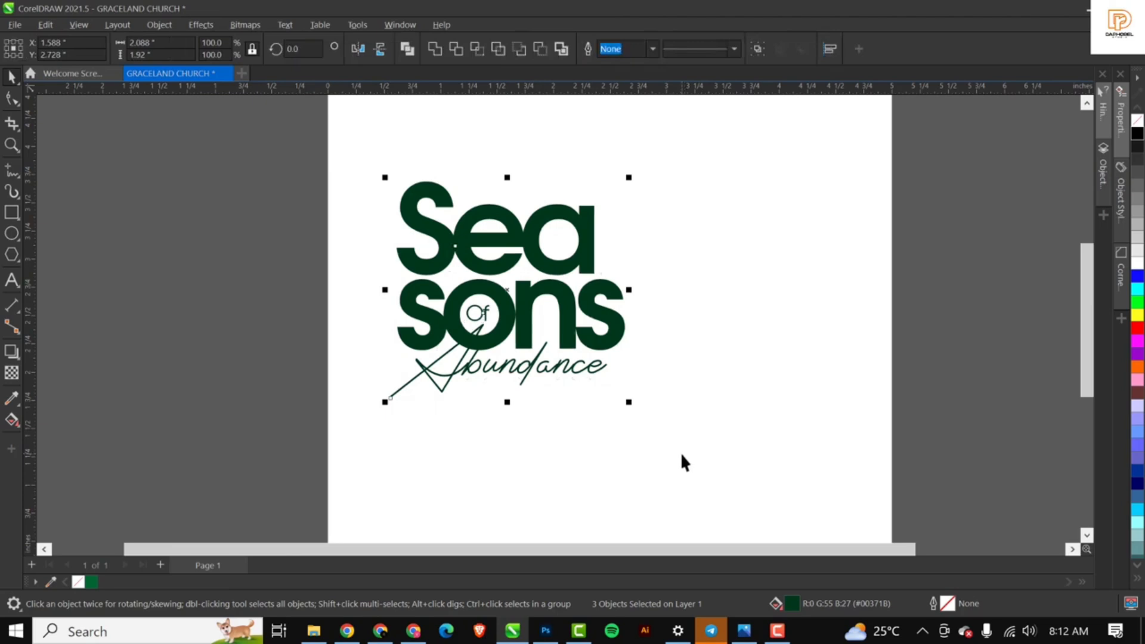
pyautogui.hotkey('ctrl', 'z')
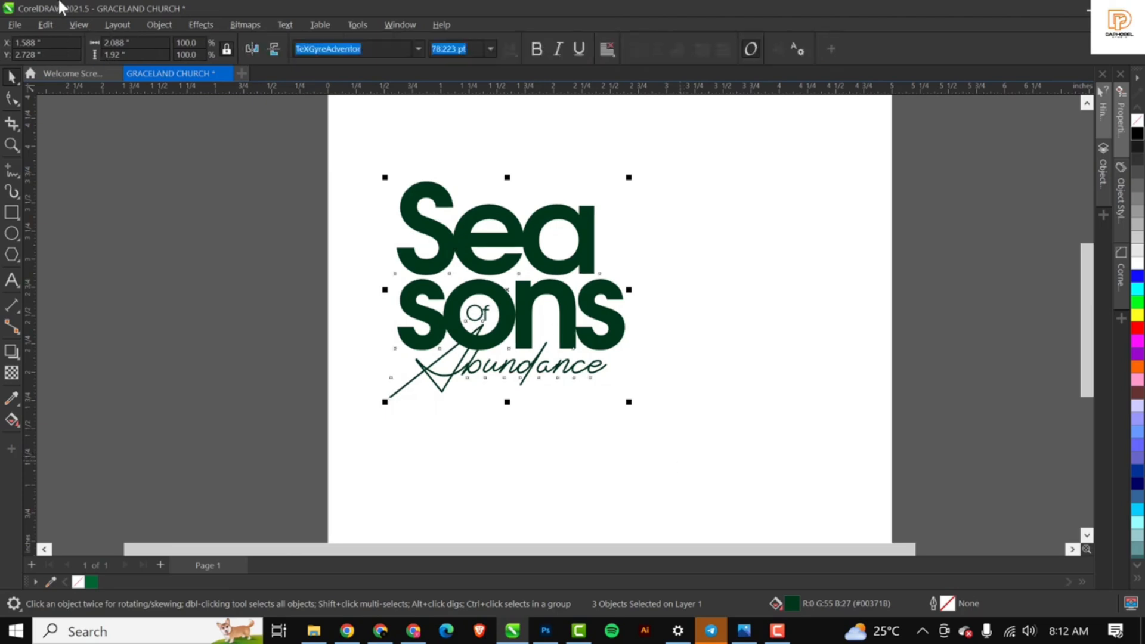
pyautogui.click(160, 26)
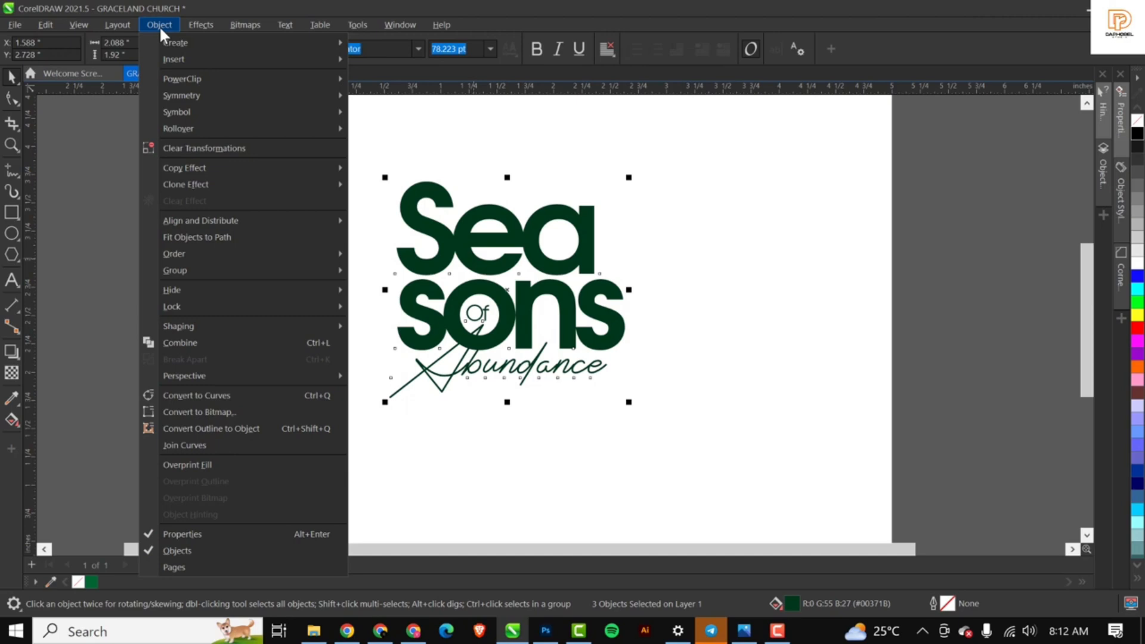
pyautogui.click(220, 399)
# Trim the "Abundance" curve with the "Sea sons" lettering where the two overlap.
pyautogui.click(464, 389)
pyautogui.click(467, 367)
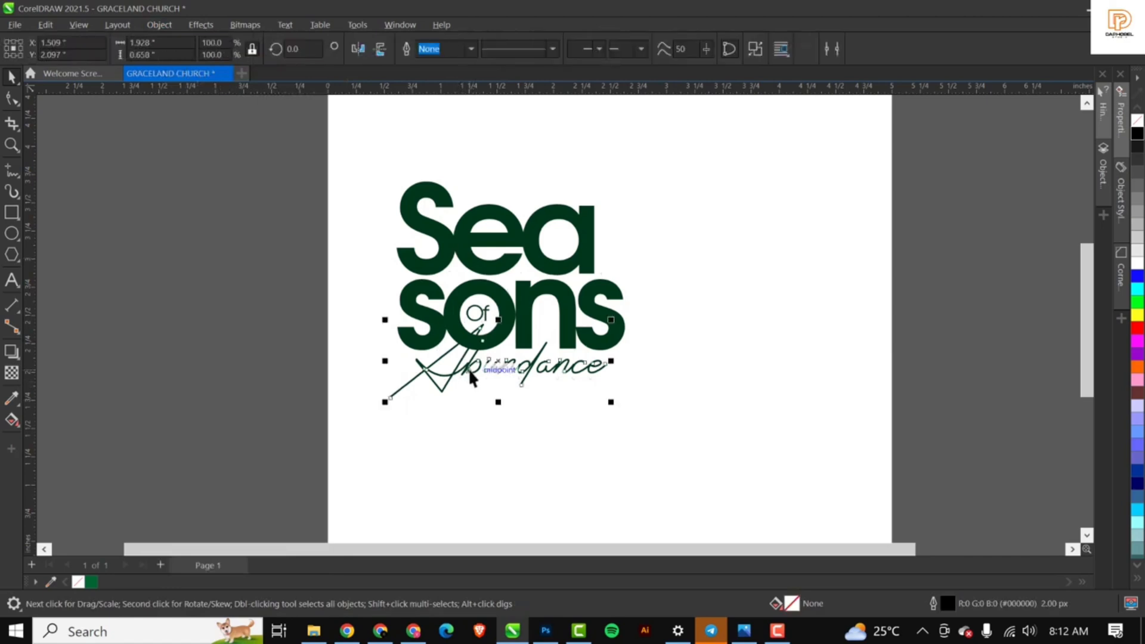
pyautogui.scroll(2, 467, 367)
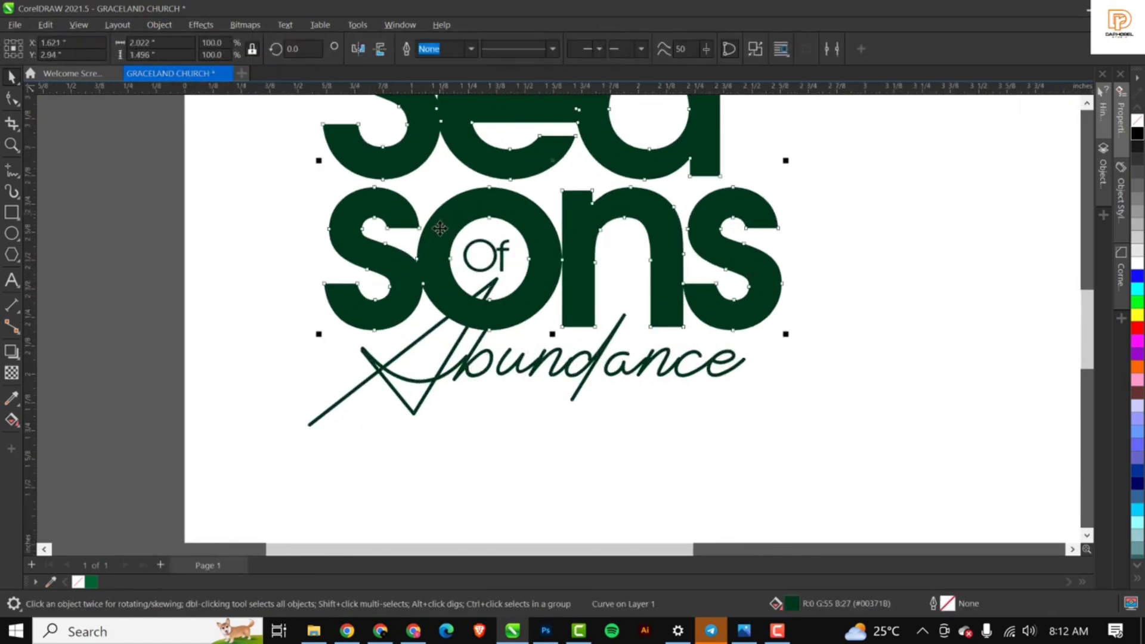
pyautogui.scroll(-1, 440, 228)
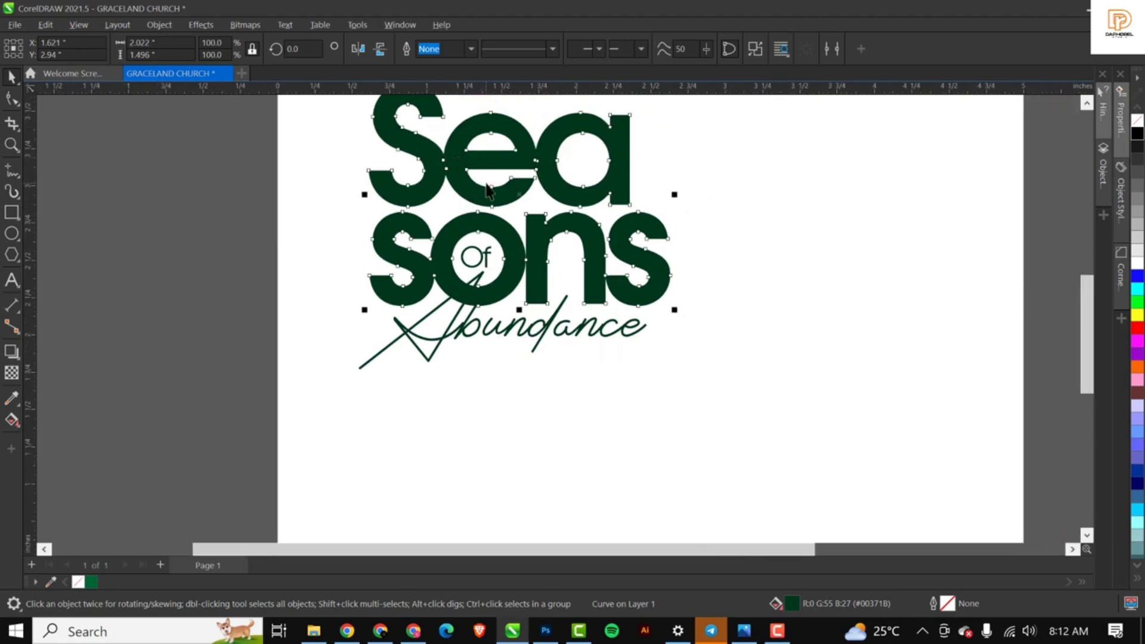
pyautogui.click(475, 325)
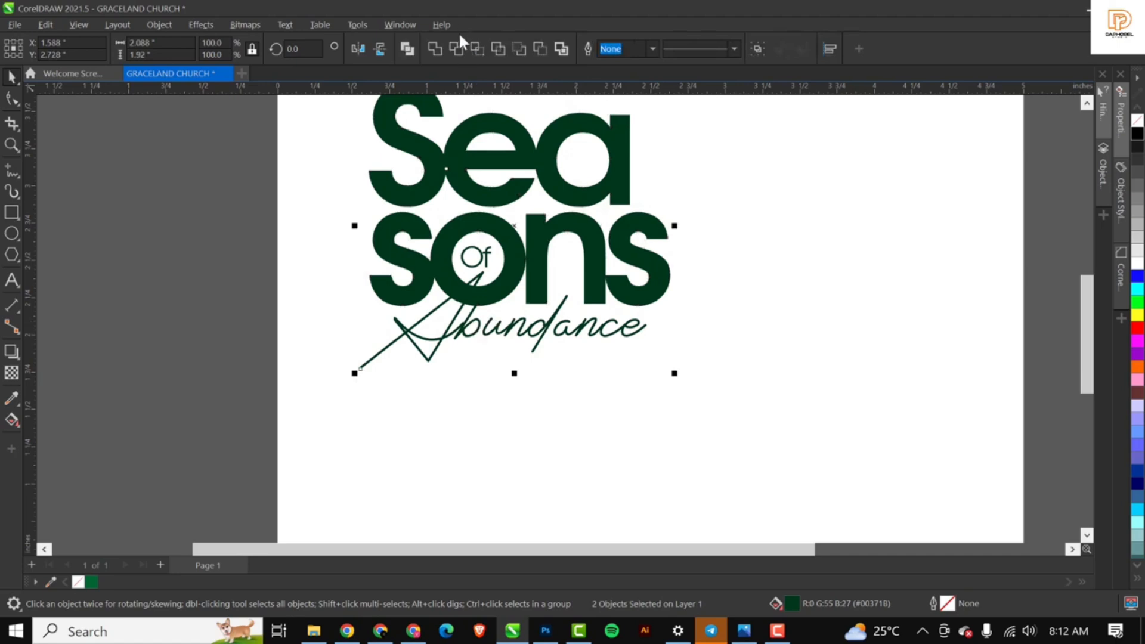
pyautogui.click(456, 51)
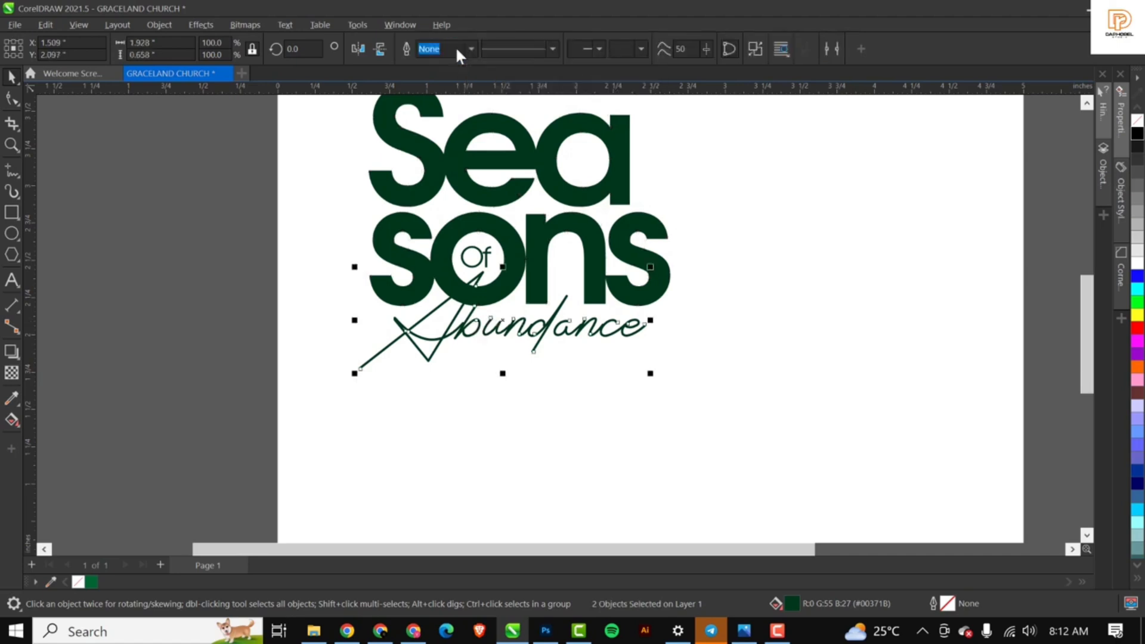
pyautogui.click(267, 334)
# Delete the leftover tip of the "Abundance" capital A inside the "o" of "sons" by removing its nodes.
pyautogui.scroll(2, 473, 296)
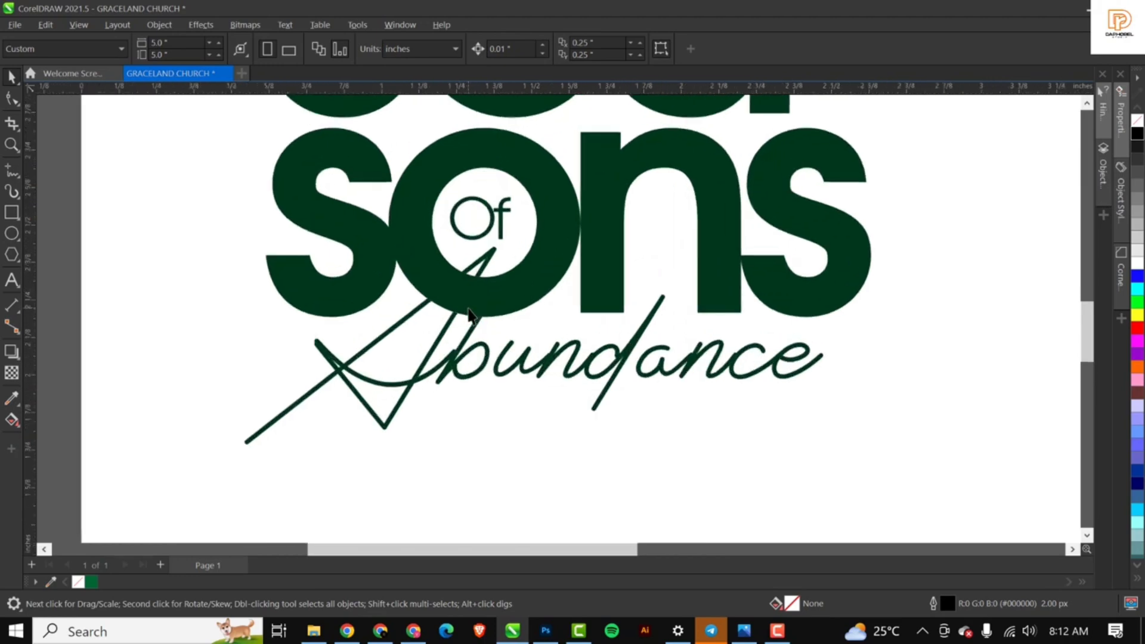
pyautogui.click(491, 253)
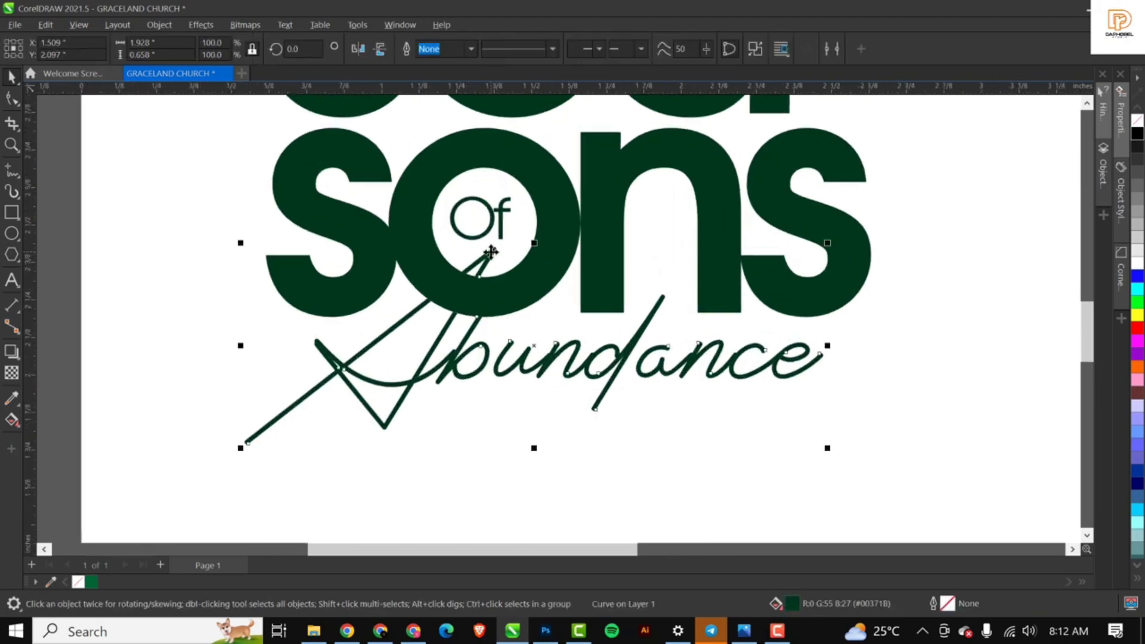
pyautogui.doubleClick(492, 254)
pyautogui.scroll(4, 493, 279)
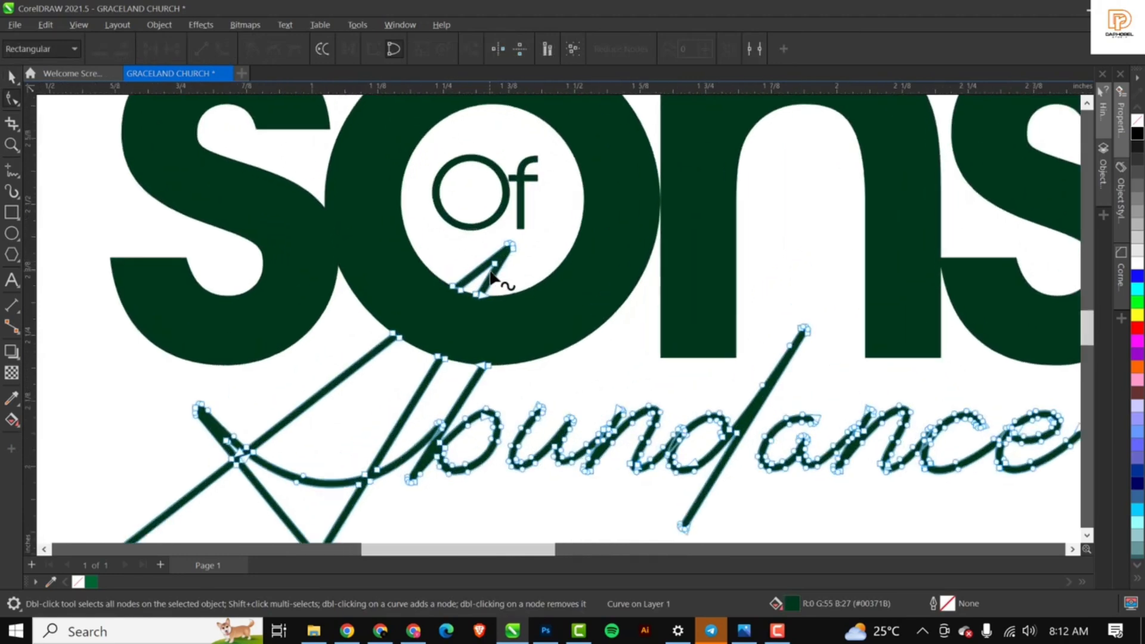
pyautogui.scroll(-2, 493, 279)
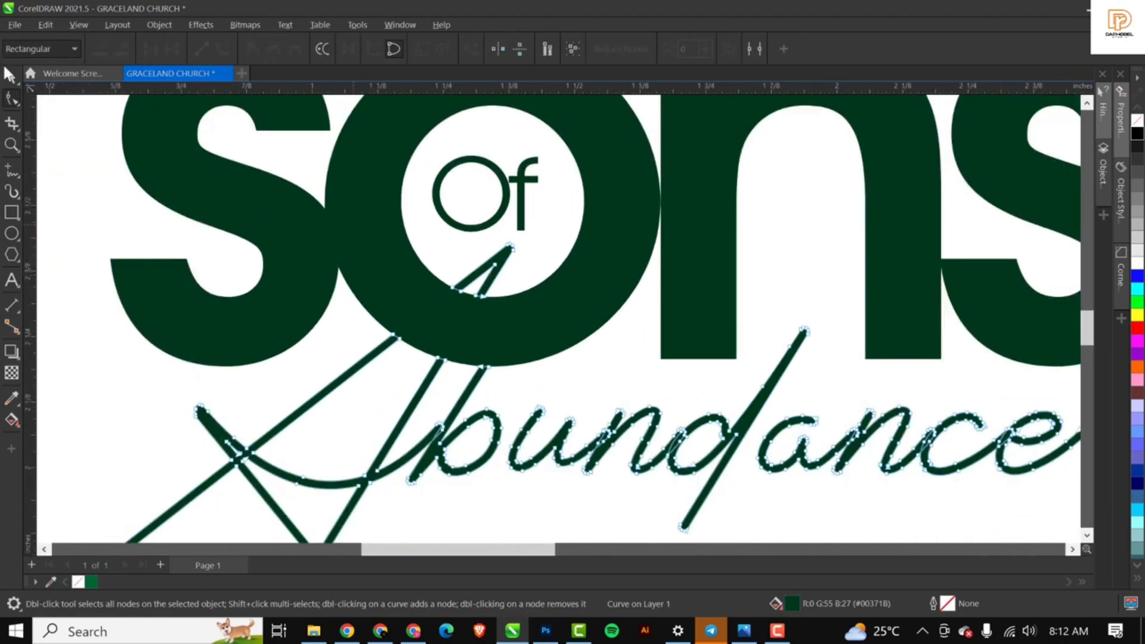
pyautogui.moveTo(401, 217); pyautogui.dragTo(581, 327)
pyautogui.press('Delete')
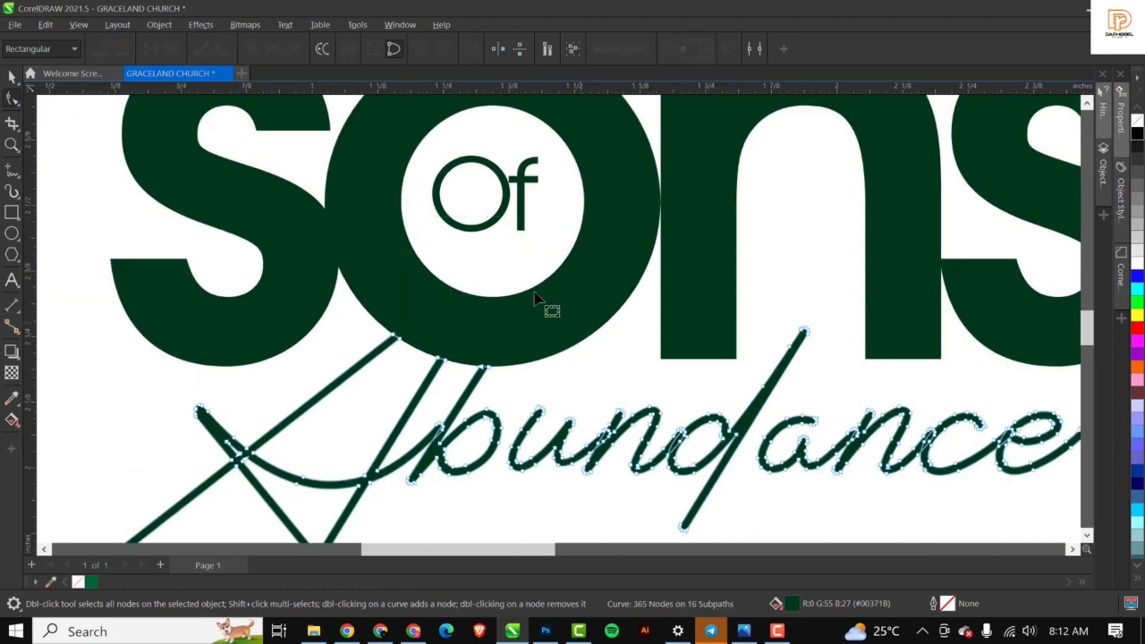
pyautogui.scroll(-2, 511, 289)
pyautogui.press('space')
pyautogui.scroll(-1, 506, 286)
pyautogui.scroll(-2, 505, 277)
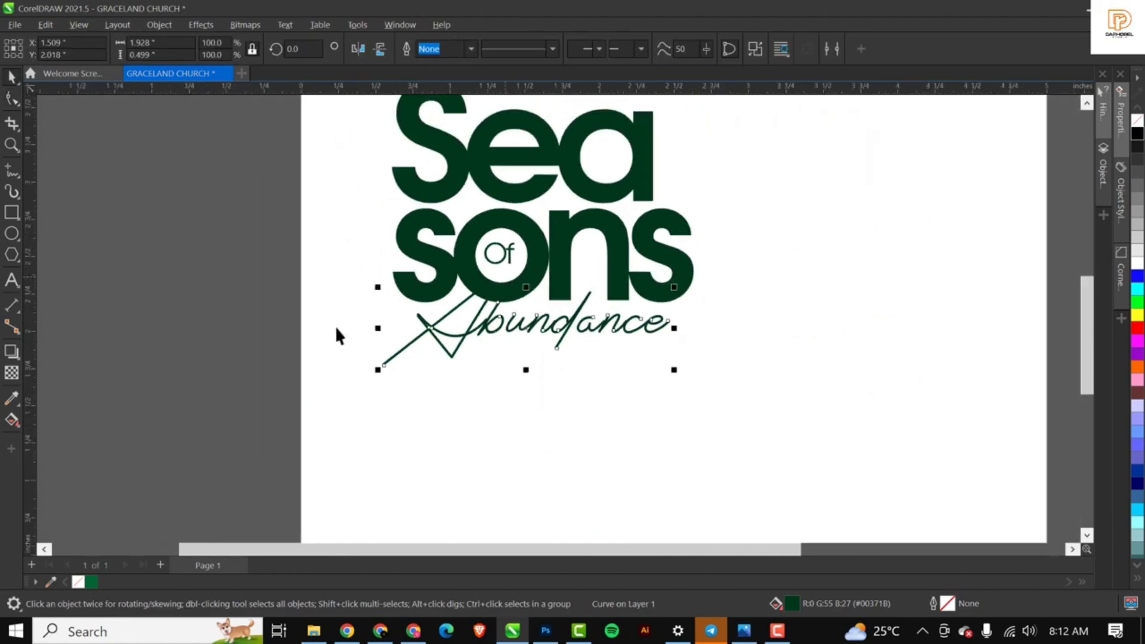
pyautogui.click(171, 313)
pyautogui.scroll(-2, 456, 343)
pyautogui.scroll(1, 456, 342)
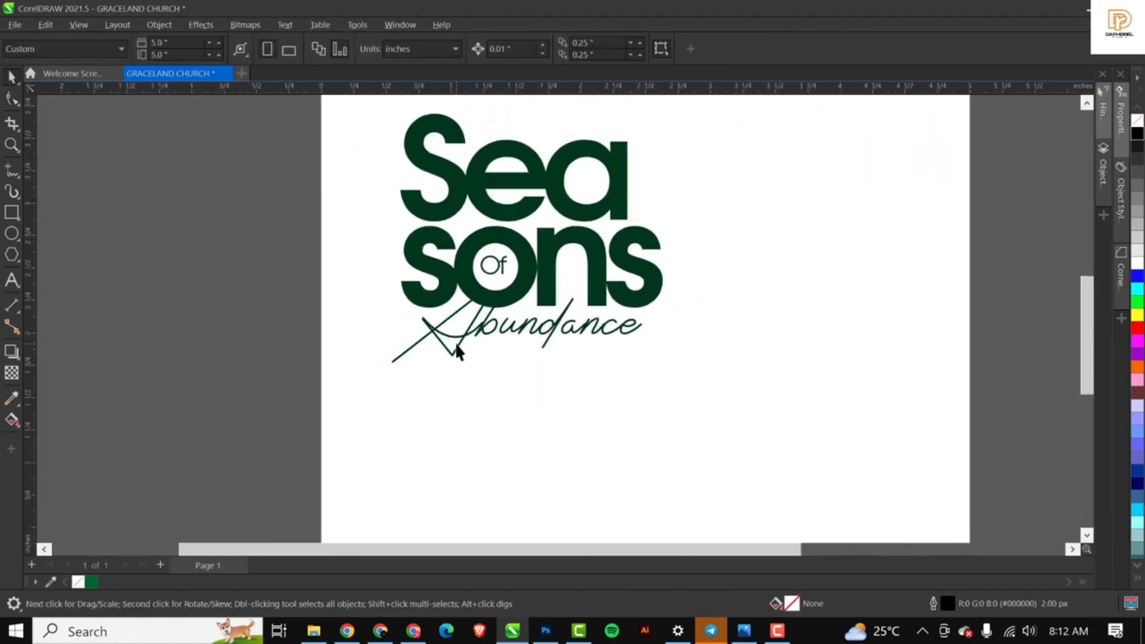
pyautogui.scroll(1, 456, 346)
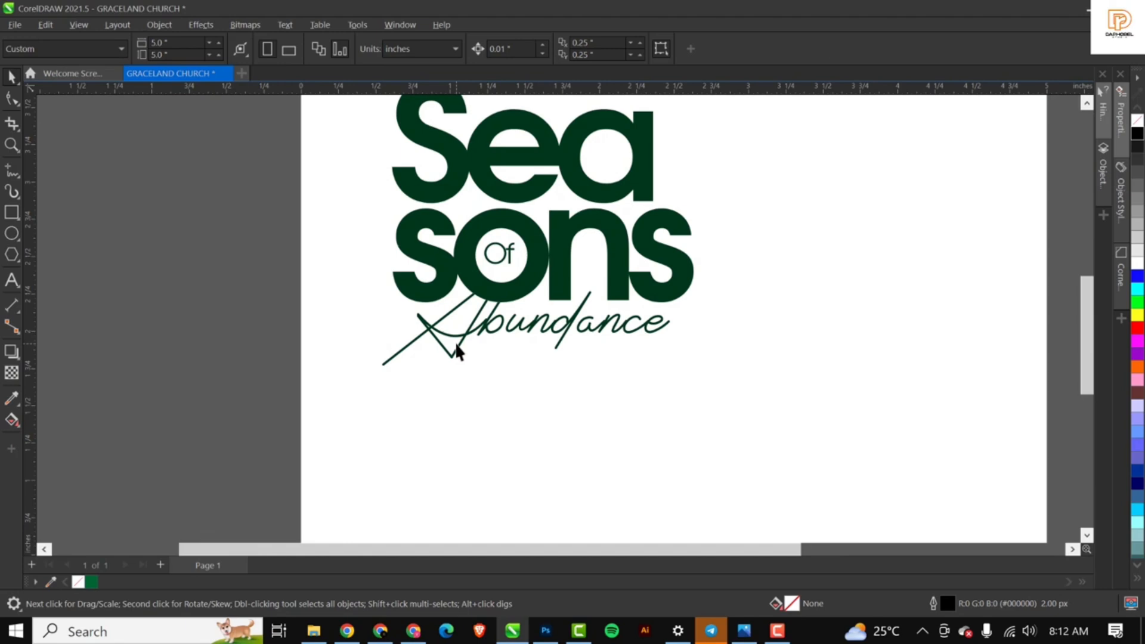
pyautogui.scroll(-1, 456, 347)
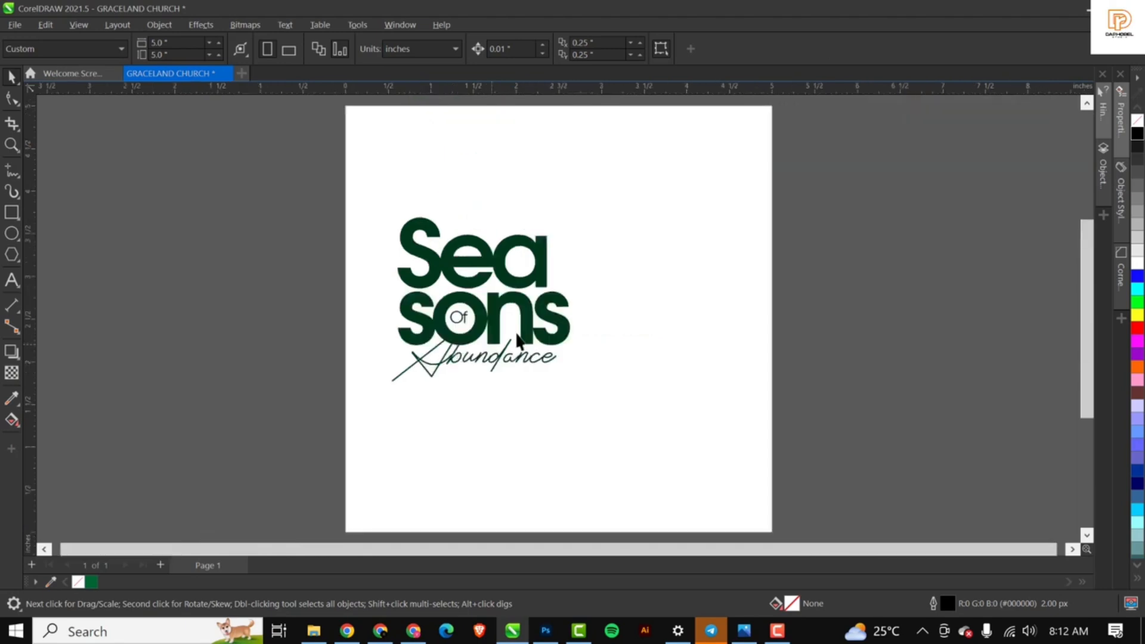
pyautogui.click(539, 316)
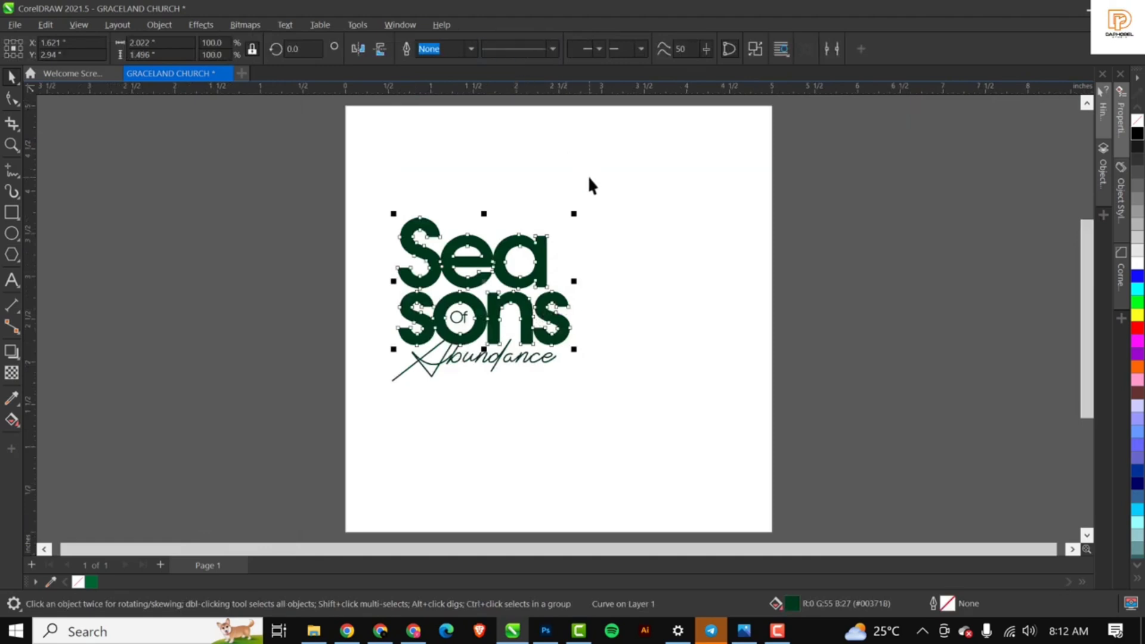
pyautogui.click(263, 174)
pyautogui.click(636, 138)
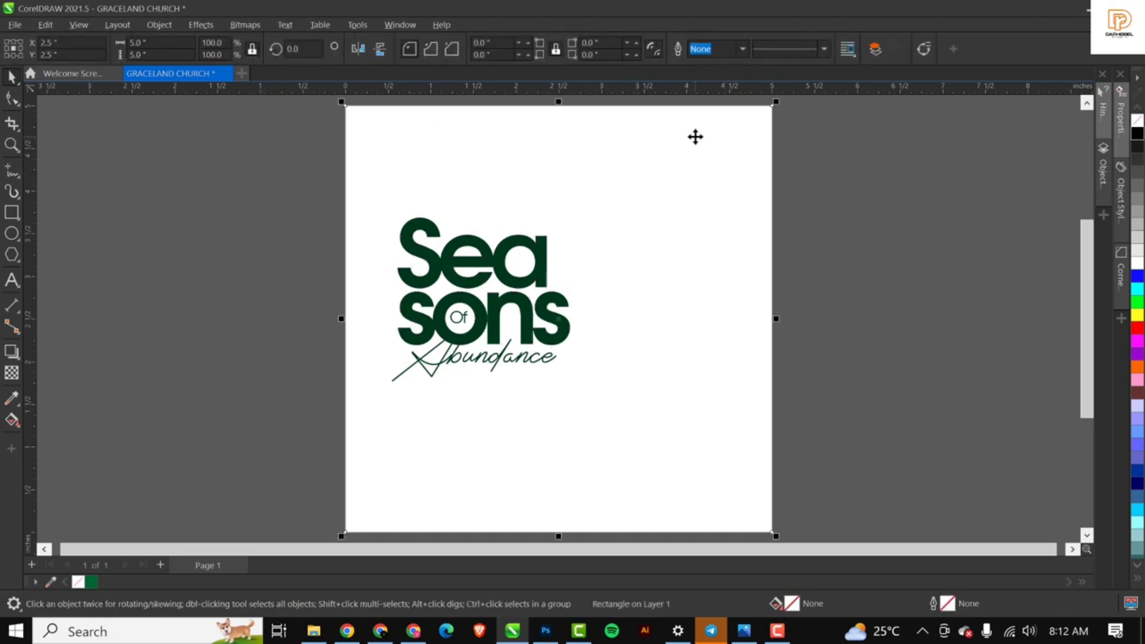
# Bring the "grundge" image from the RESOURCE FILE folder into the drawing and place it beside the page, clear of the title.
pyautogui.click(315, 637)
pyautogui.doubleClick(208, 128)
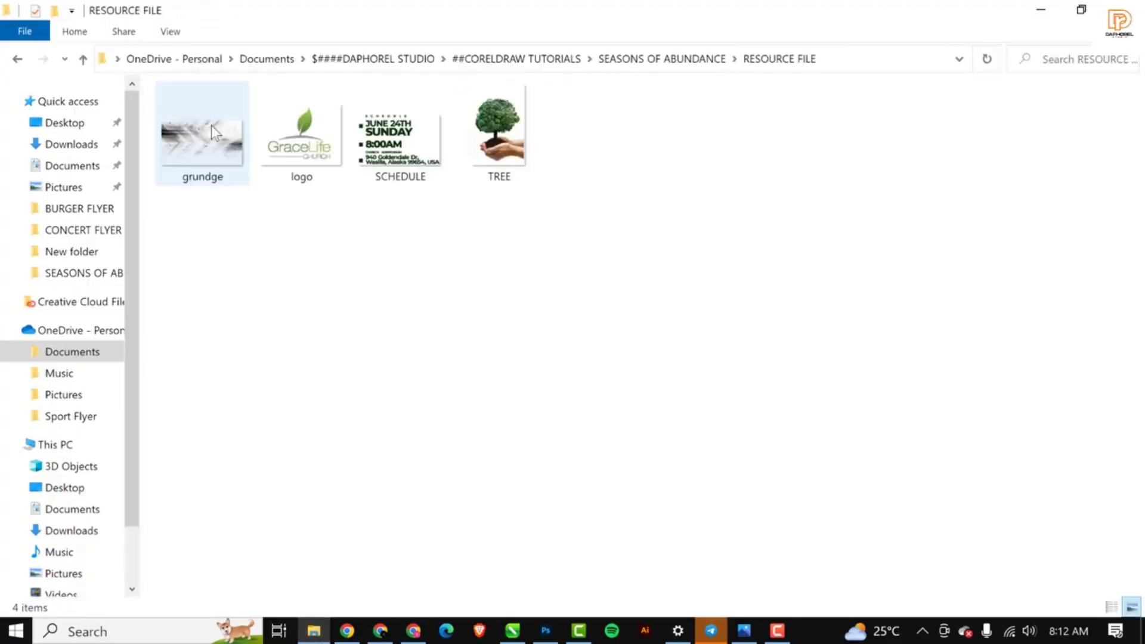
pyautogui.moveTo(223, 125); pyautogui.dragTo(227, 201)
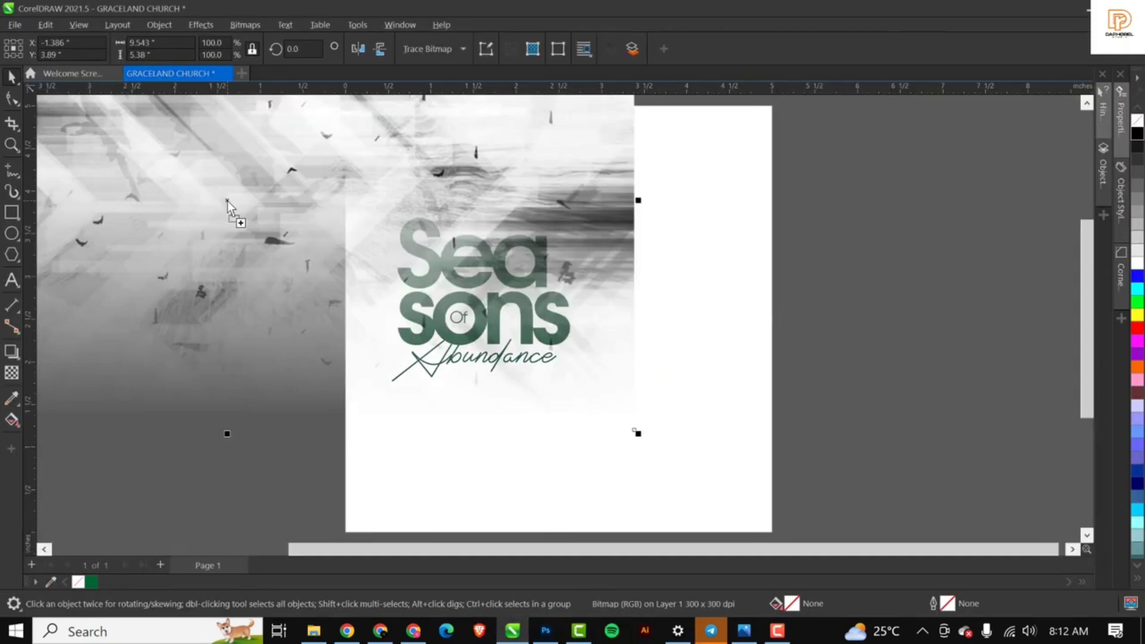
pyautogui.scroll(-4, 227, 201)
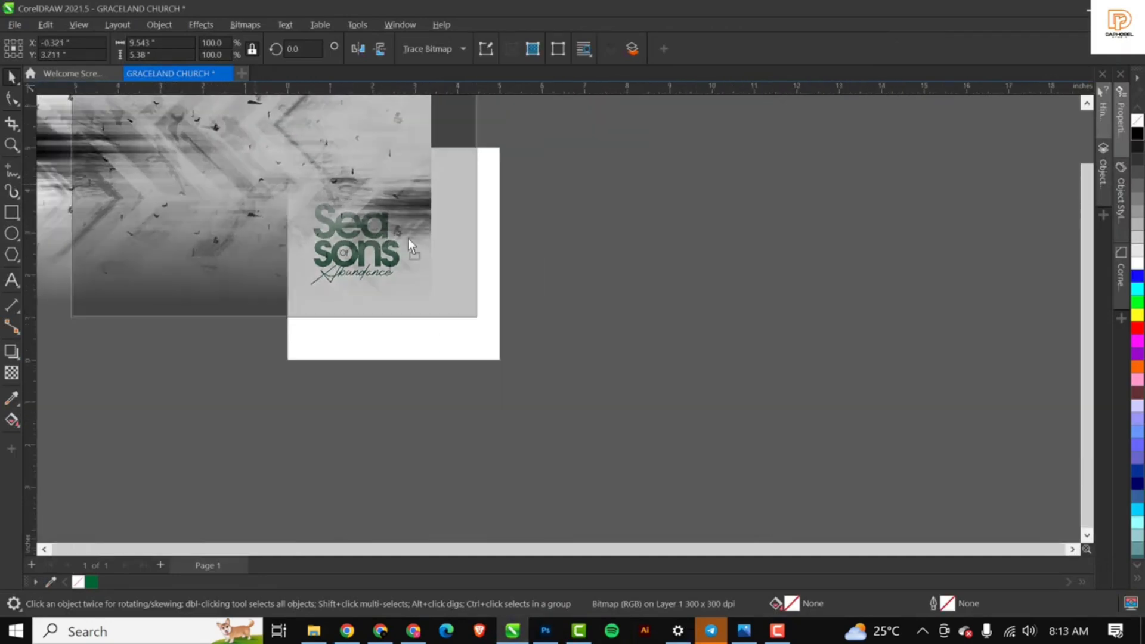
pyautogui.moveTo(407, 238); pyautogui.dragTo(590, 299)
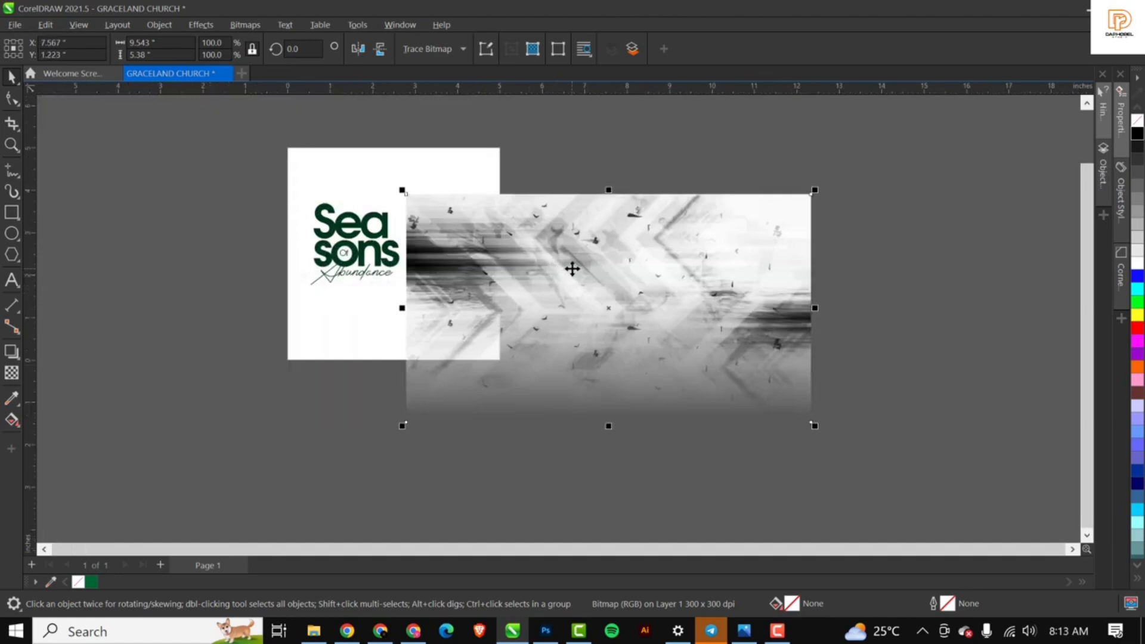
pyautogui.moveTo(572, 266); pyautogui.dragTo(744, 305)
# Fill the 5-inch background square with white #FFFFFF.
pyautogui.click(453, 222)
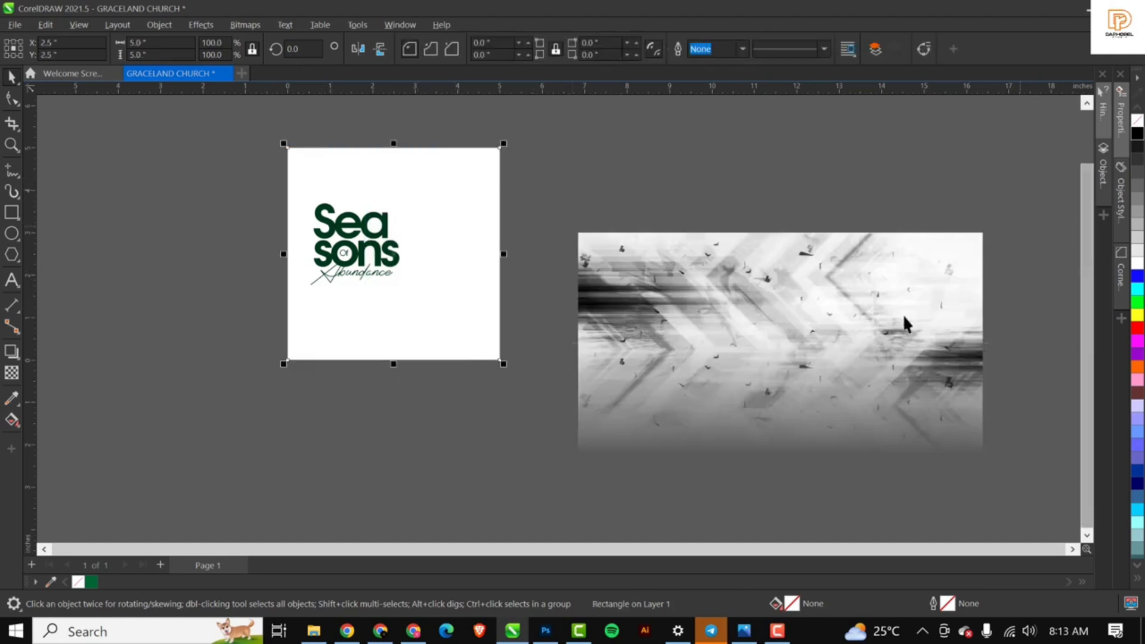
pyautogui.click(873, 315)
pyautogui.click(452, 191)
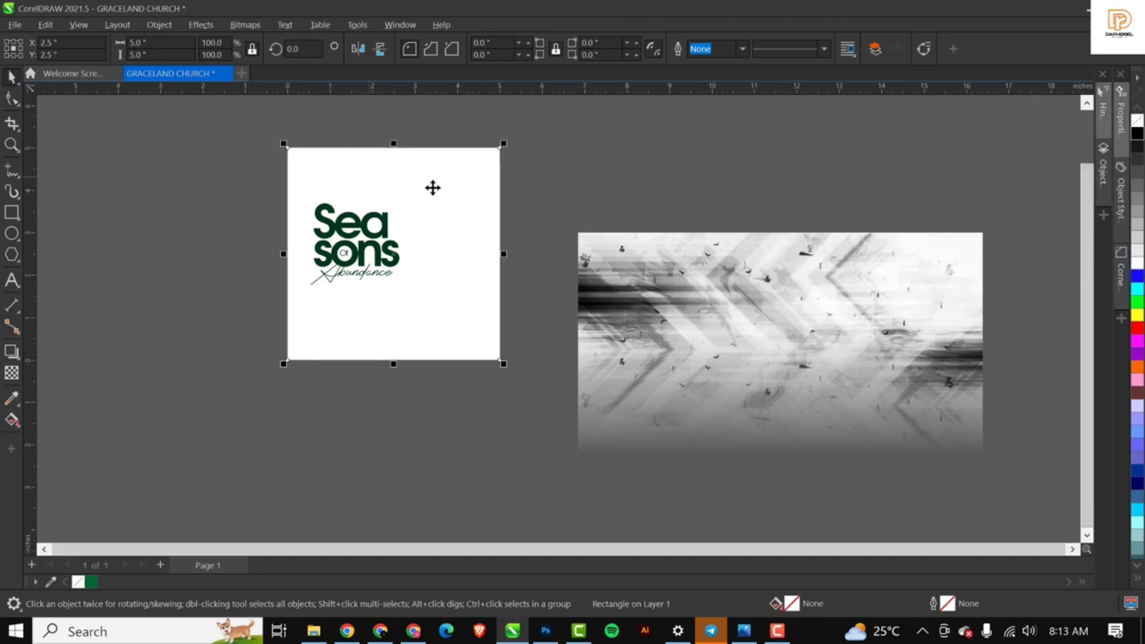
pyautogui.moveTo(386, 197); pyautogui.dragTo(292, 202)
pyautogui.hotkey('ctrl', 'z')
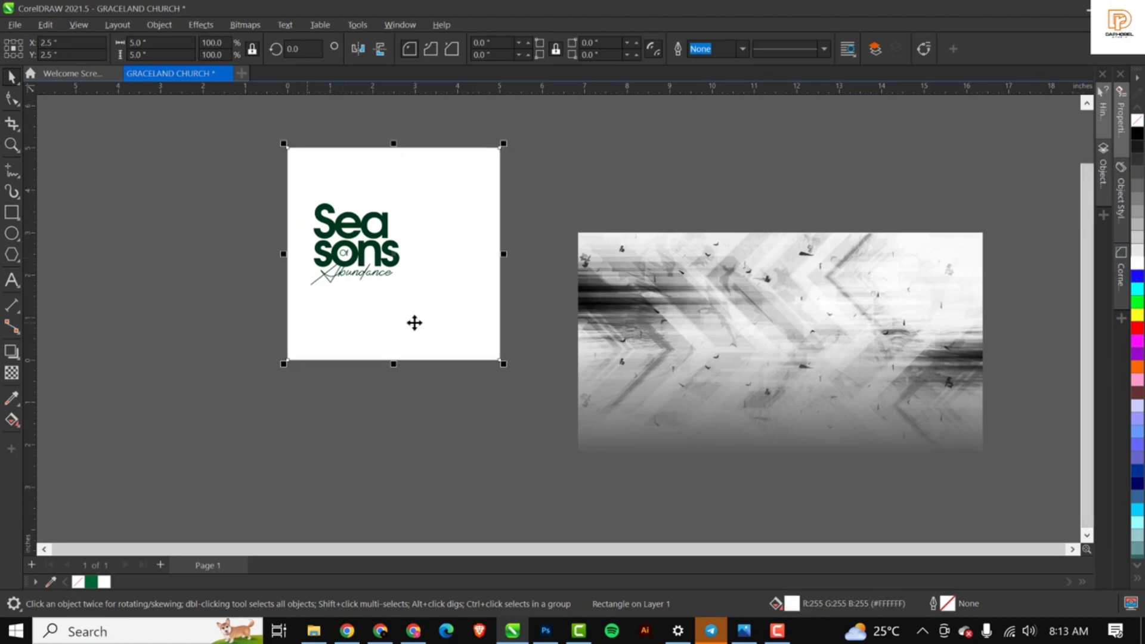
pyautogui.press('F4')
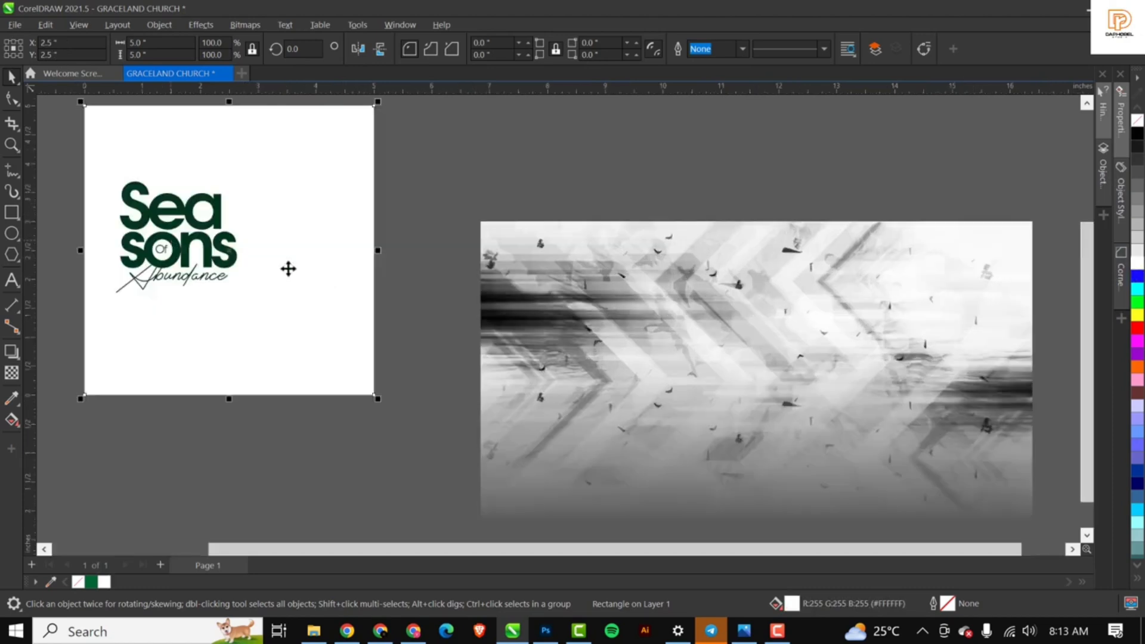
# PowerClip the grunge image inside the white background square.
pyautogui.click(550, 267)
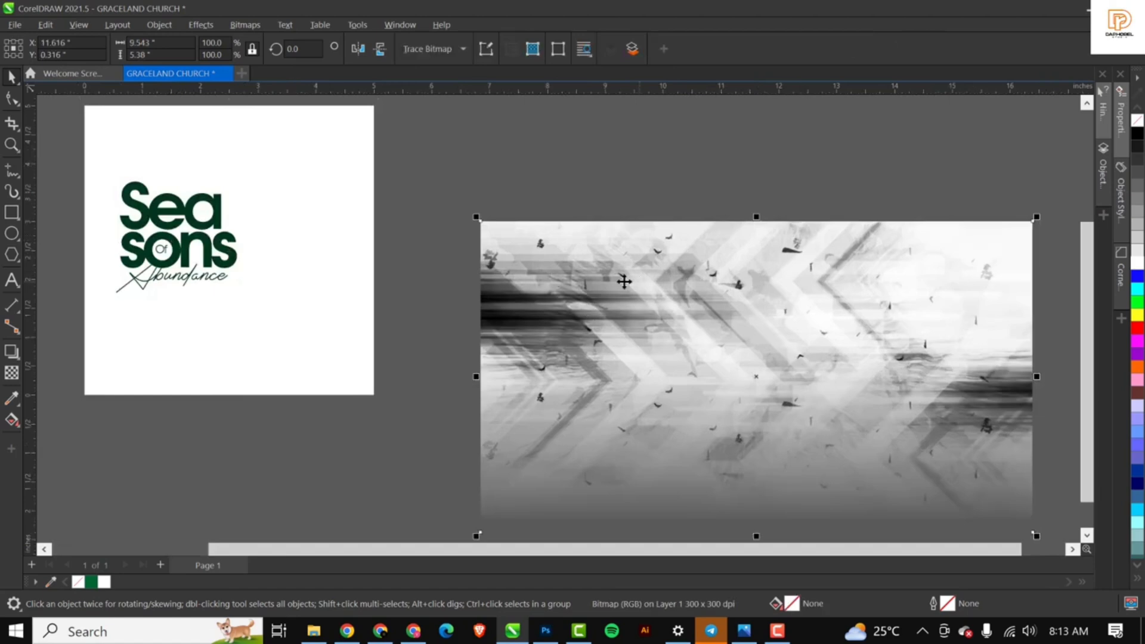
pyautogui.rightClick(563, 263)
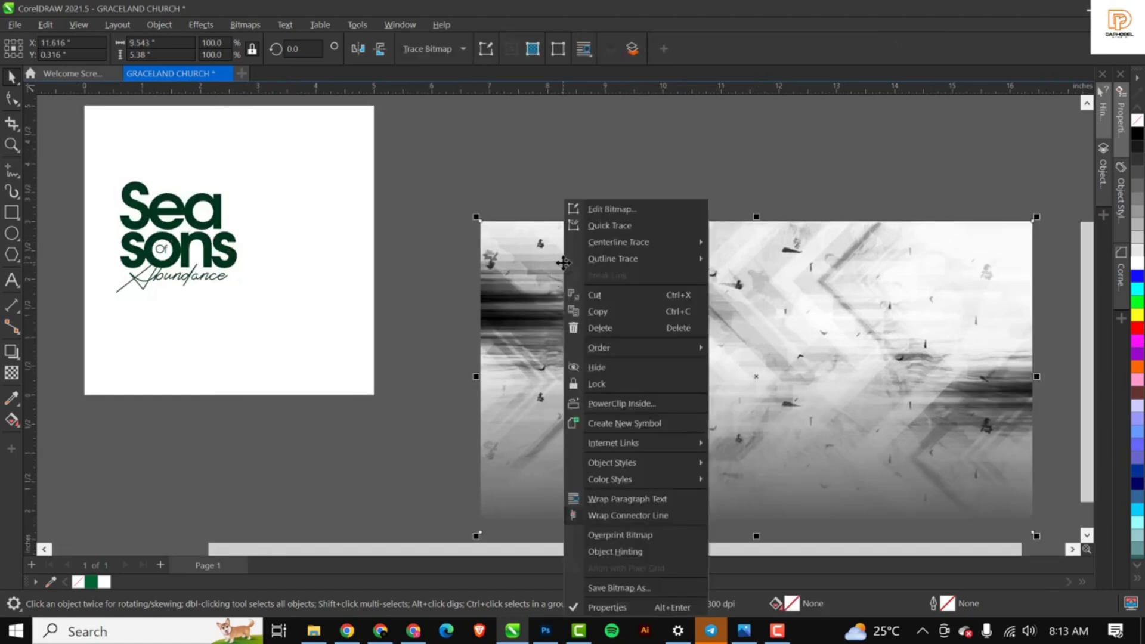
pyautogui.click(595, 399)
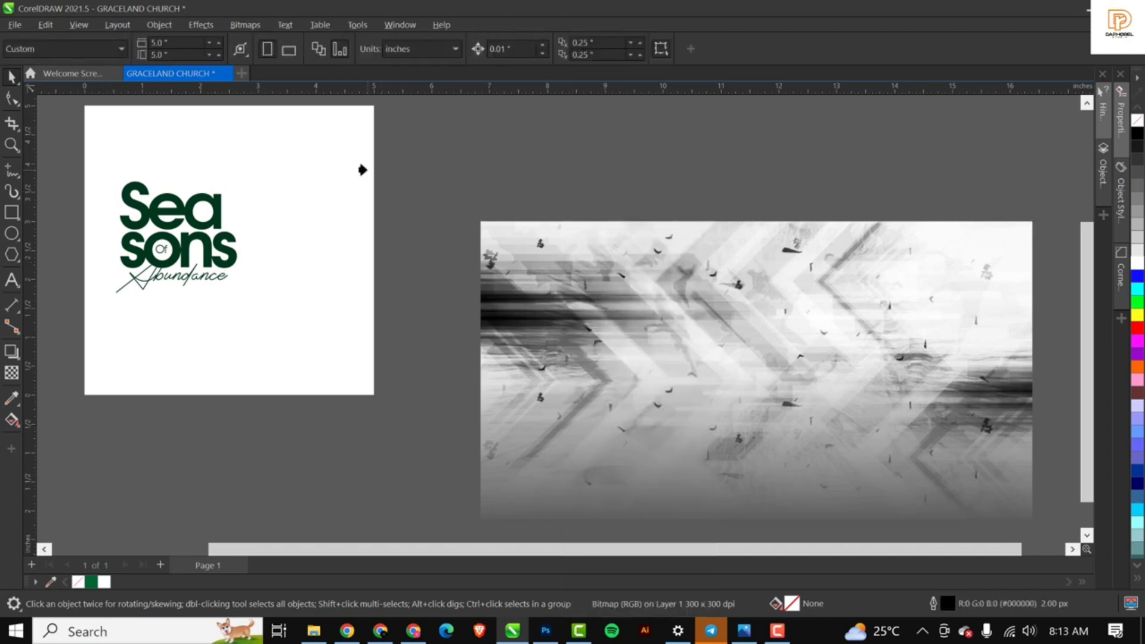
pyautogui.click(328, 140)
pyautogui.scroll(-2, 557, 187)
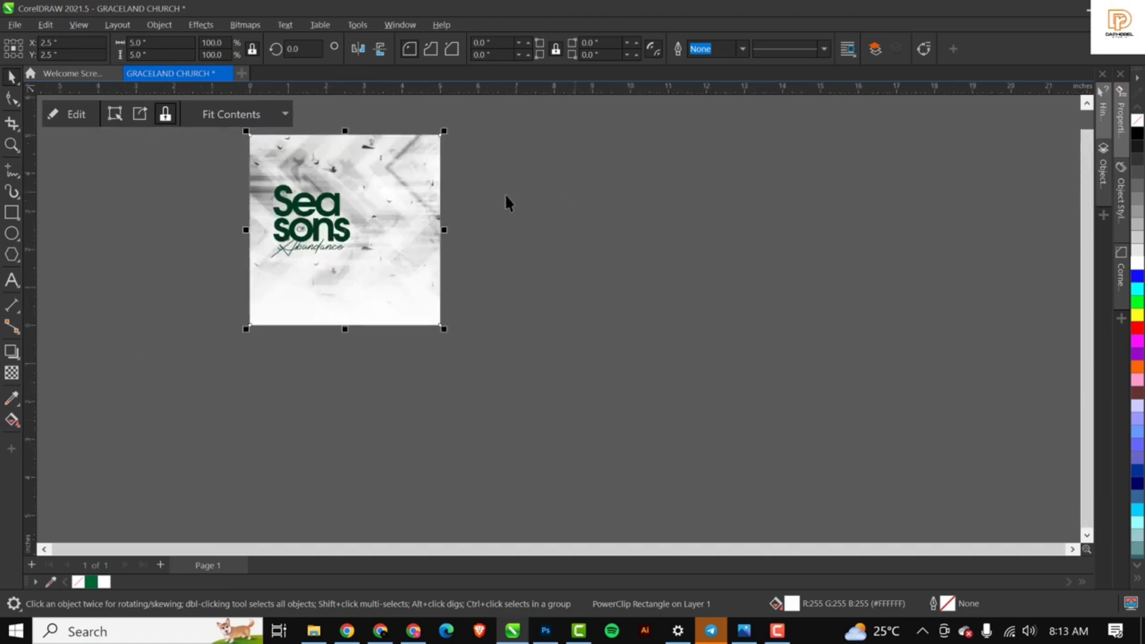
pyautogui.click(541, 199)
# Move the grunge image inside the background square's PowerClip up by about 0.26 inches and finish editing the contents.
pyautogui.doubleClick(378, 196)
pyautogui.click(382, 218)
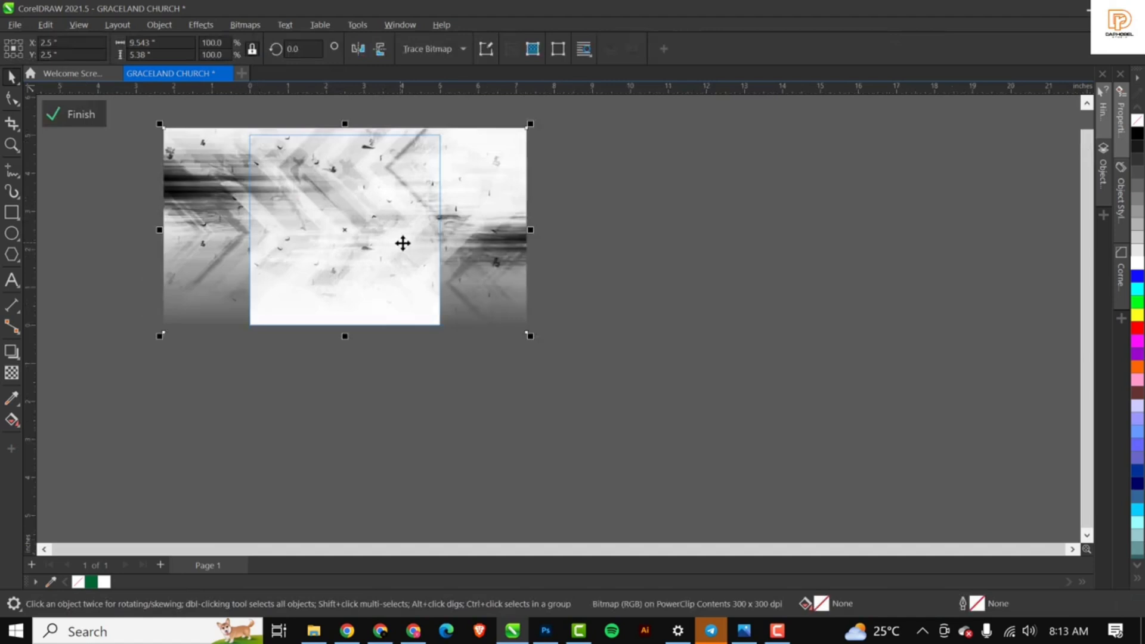
pyautogui.moveTo(440, 251); pyautogui.dragTo(449, 219)
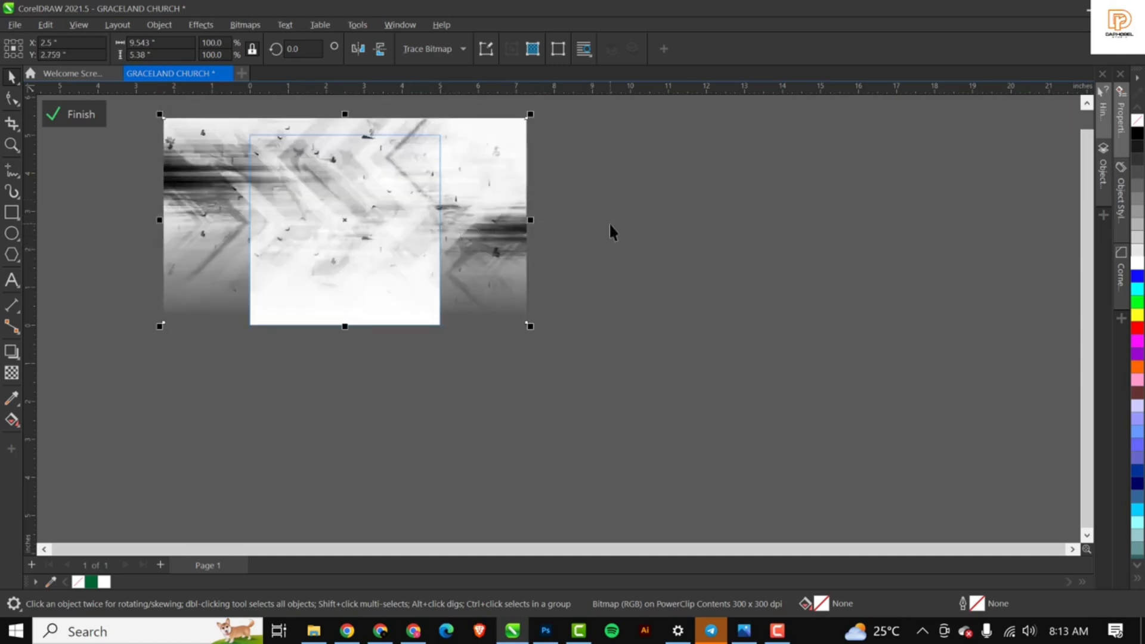
pyautogui.keyDown('ctrl'); pyautogui.click(669, 290); pyautogui.keyUp('ctrl')
pyautogui.click(669, 290)
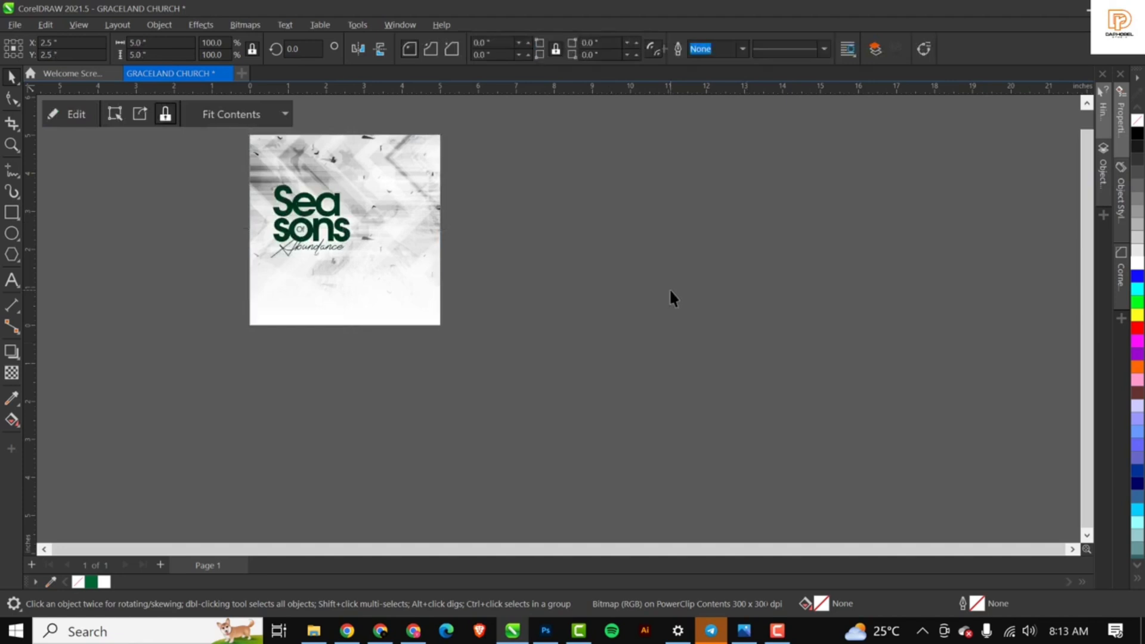
# Draw a circle about 1.38 inches across beside the page, with a white #FFFFFF fill and no outline.
pyautogui.hotkey('shift', 'F4')
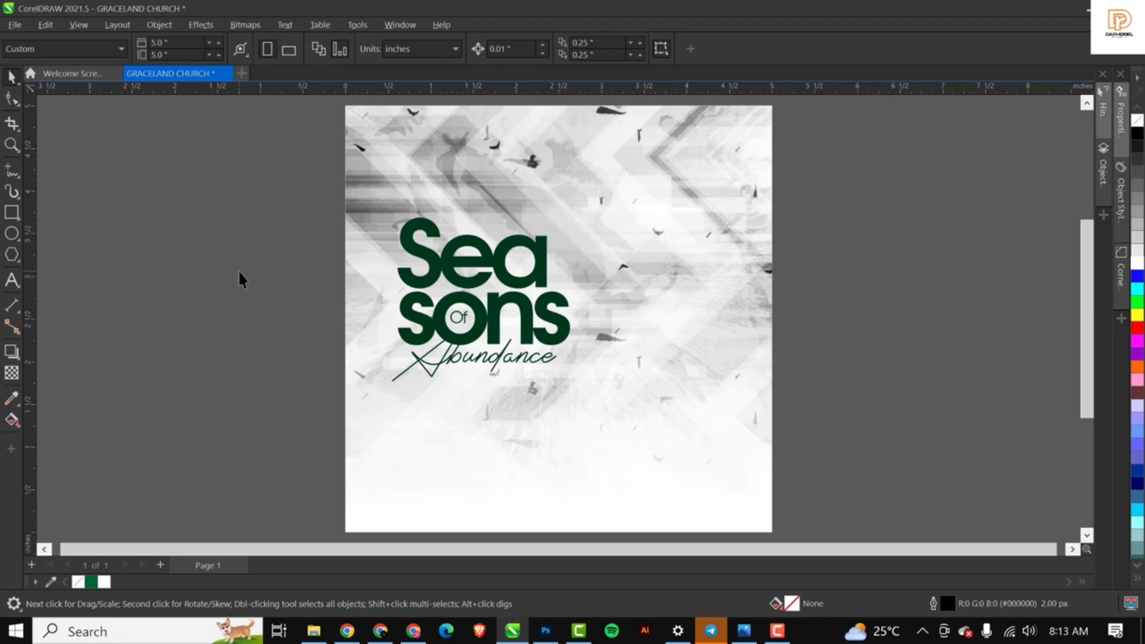
pyautogui.click(11, 233)
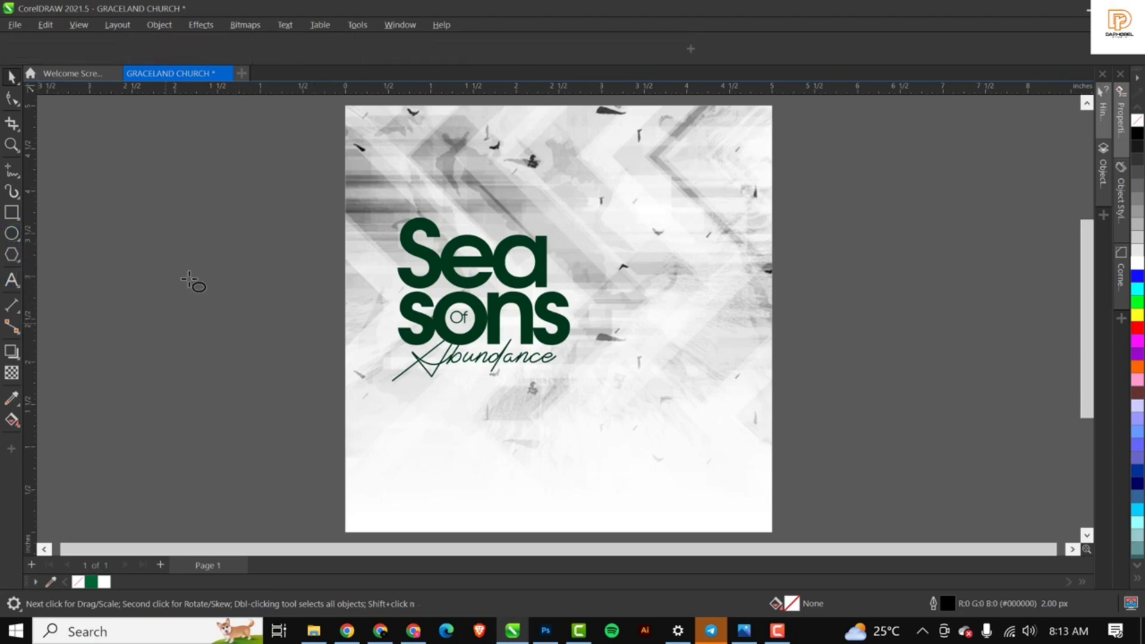
pyautogui.moveTo(193, 251); pyautogui.dragTo(314, 372)
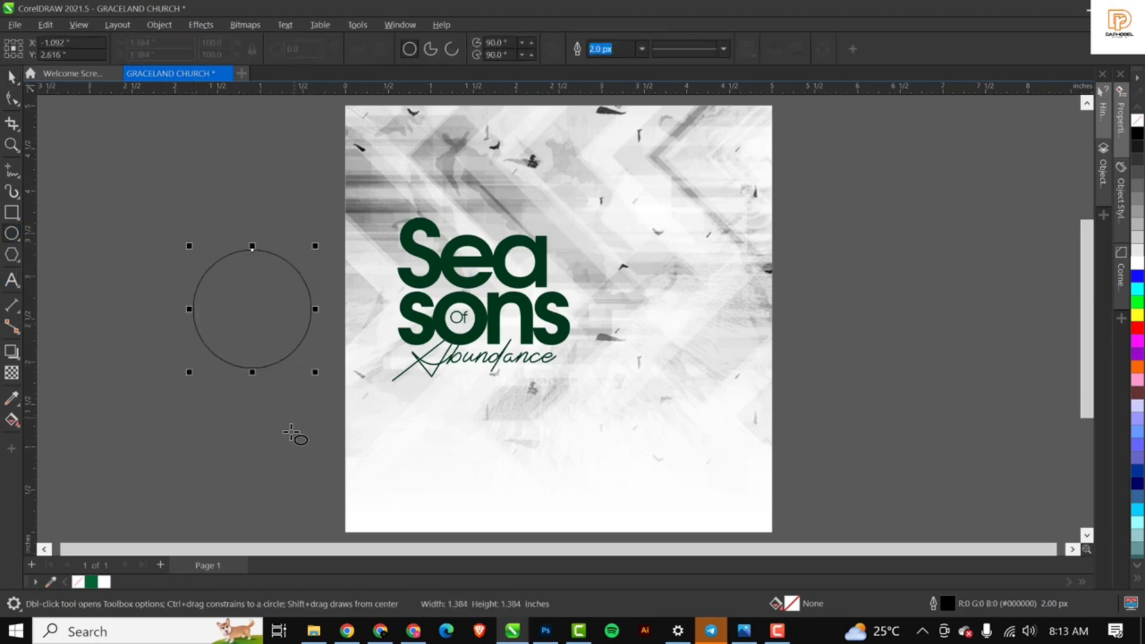
pyautogui.click(1138, 265)
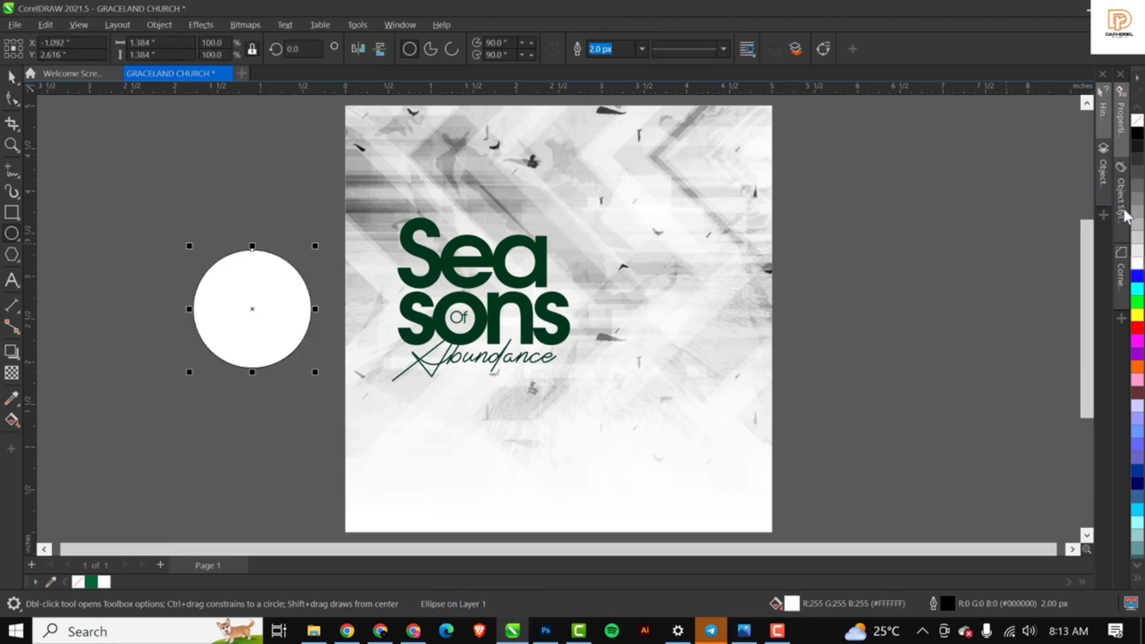
pyautogui.rightClick(1137, 120)
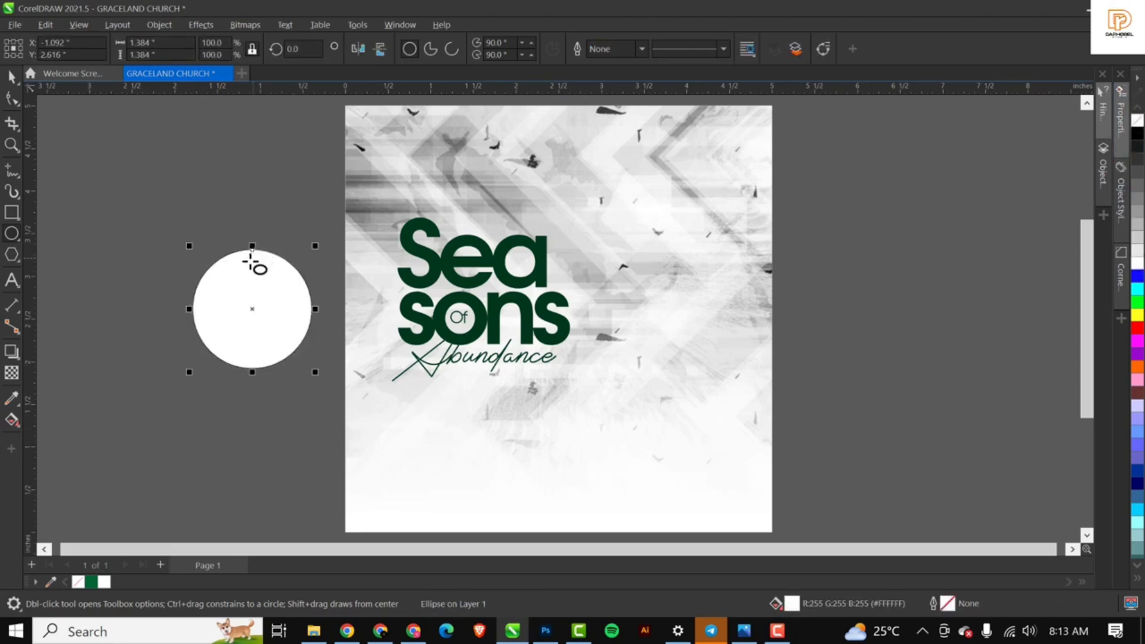
# Apply a Gaussian Blur with a radius of about 64 pixels to the white circle and move it over the middle of the title.
pyautogui.click(203, 27)
pyautogui.moveTo(217, 116)
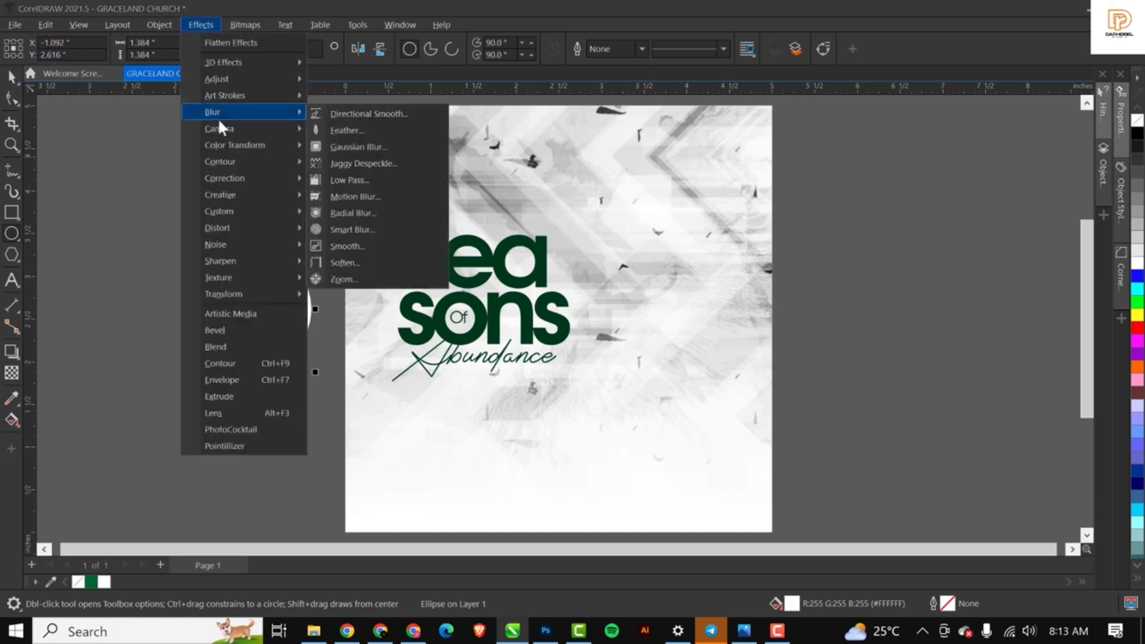
pyautogui.click(373, 149)
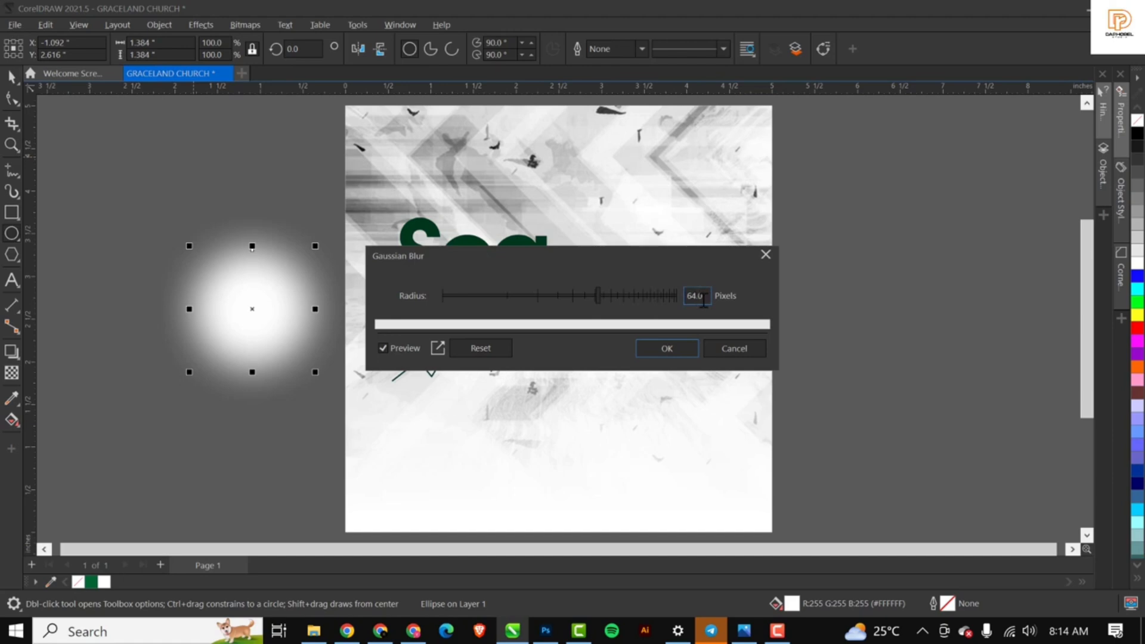
pyautogui.click(678, 348)
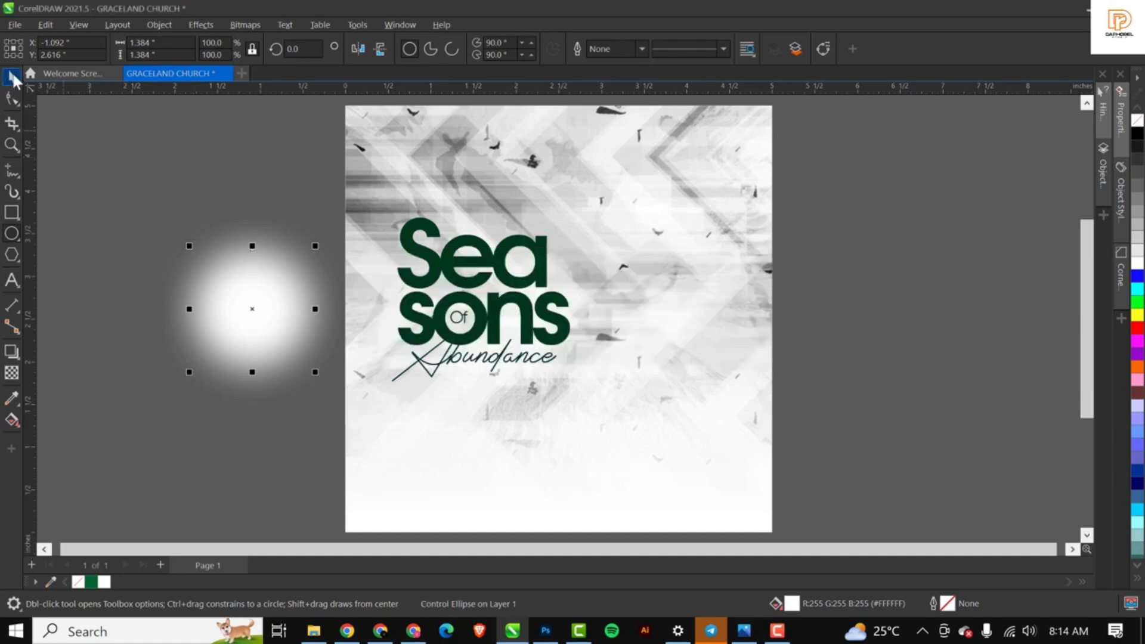
pyautogui.moveTo(255, 365); pyautogui.dragTo(483, 367)
pyautogui.moveTo(508, 311); pyautogui.dragTo(493, 307)
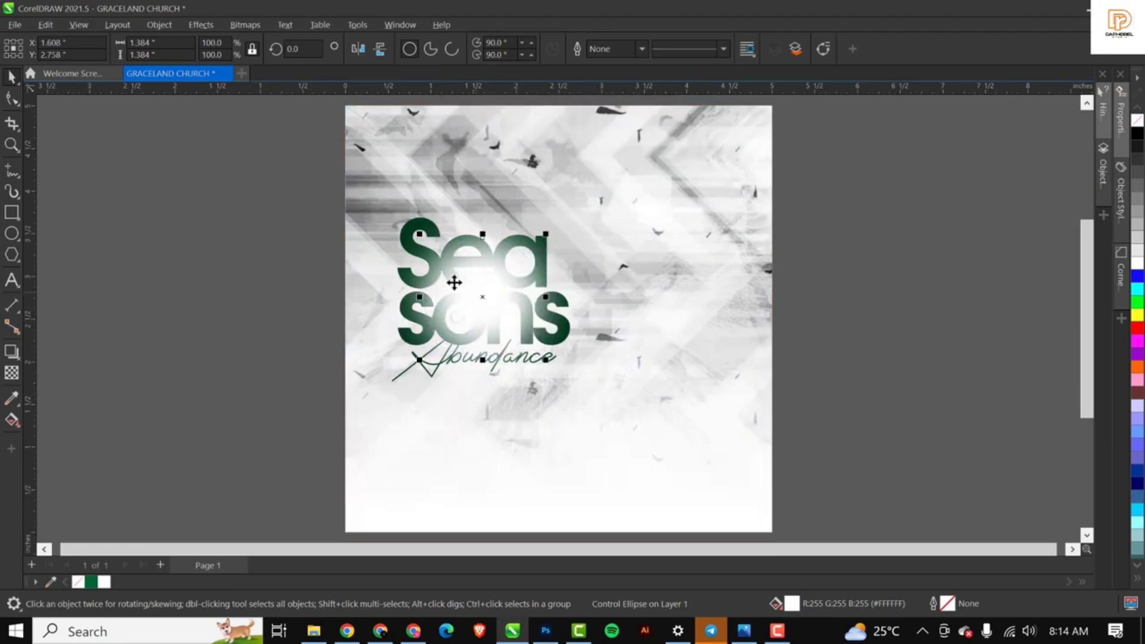
# Send the blurred white circle back in the stacking order until it lies behind the whole title lockup but in front of the background.
pyautogui.rightClick(484, 296)
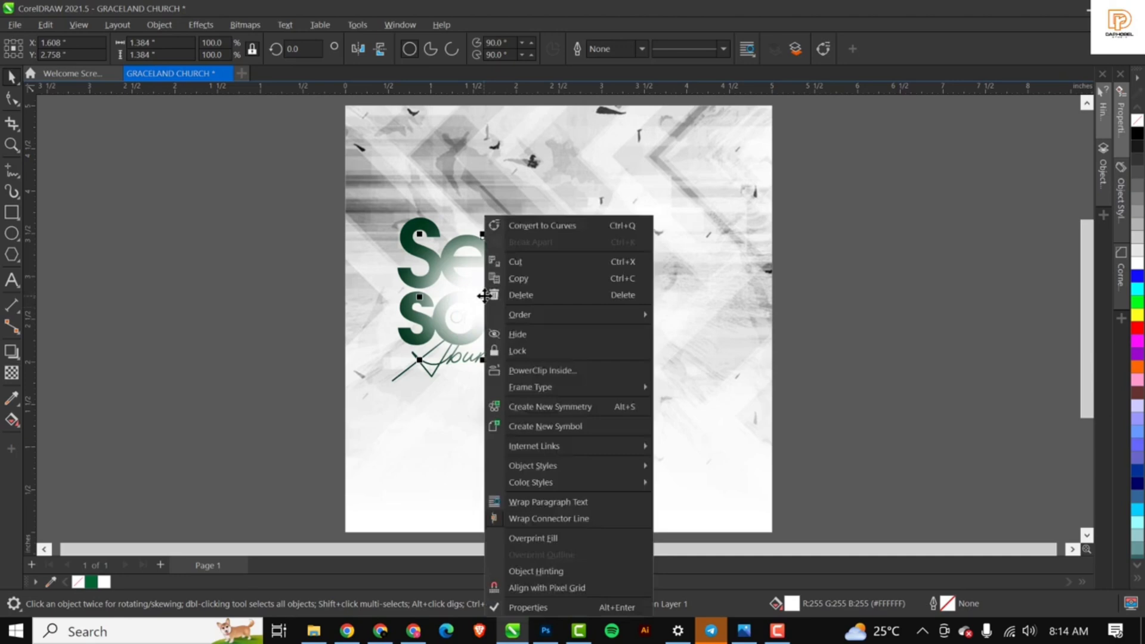
pyautogui.moveTo(541, 314)
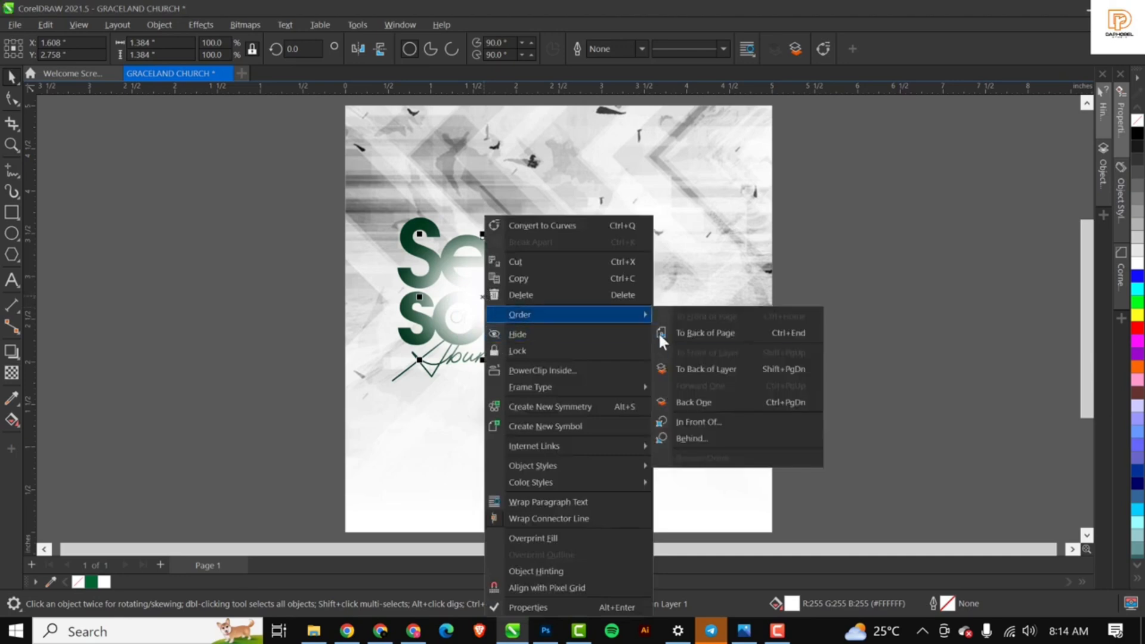
pyautogui.click(700, 405)
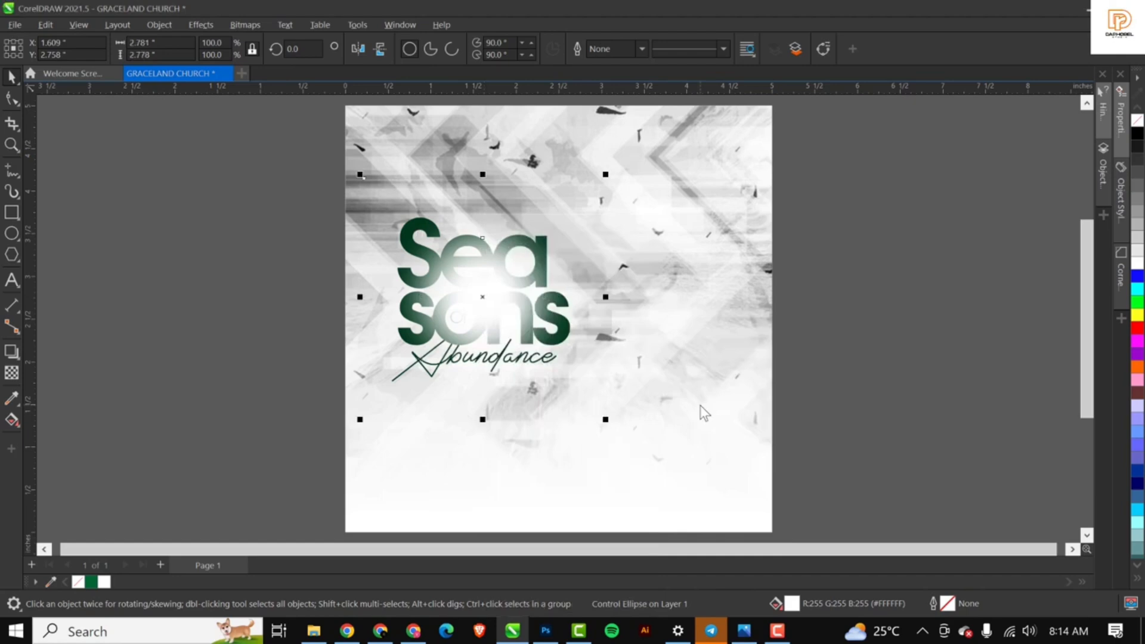
pyautogui.rightClick(494, 247)
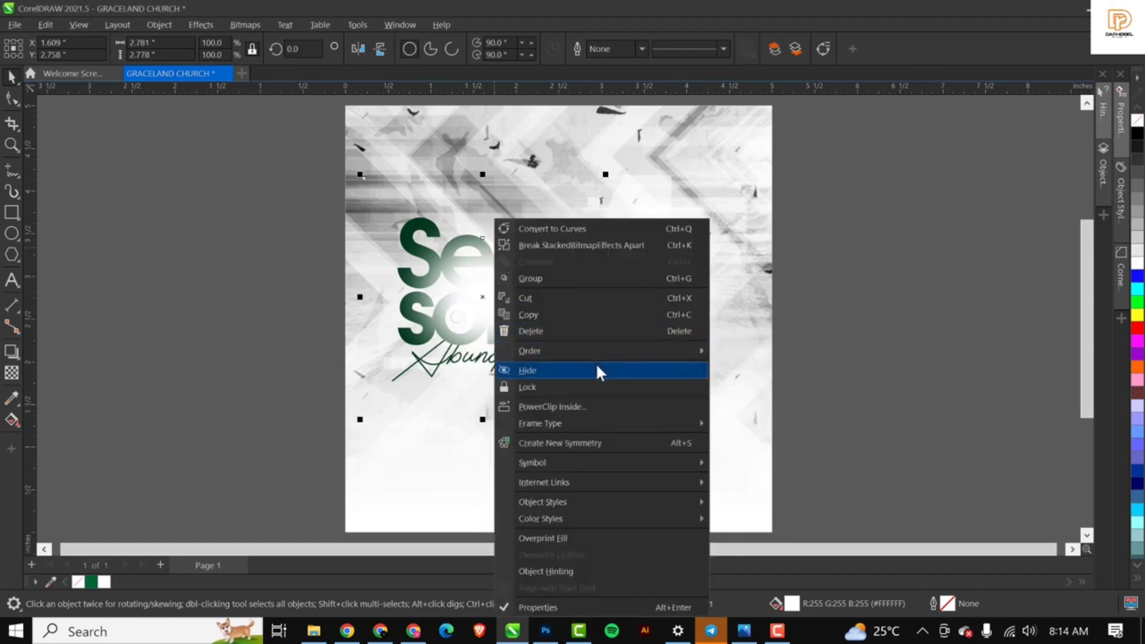
pyautogui.moveTo(599, 350)
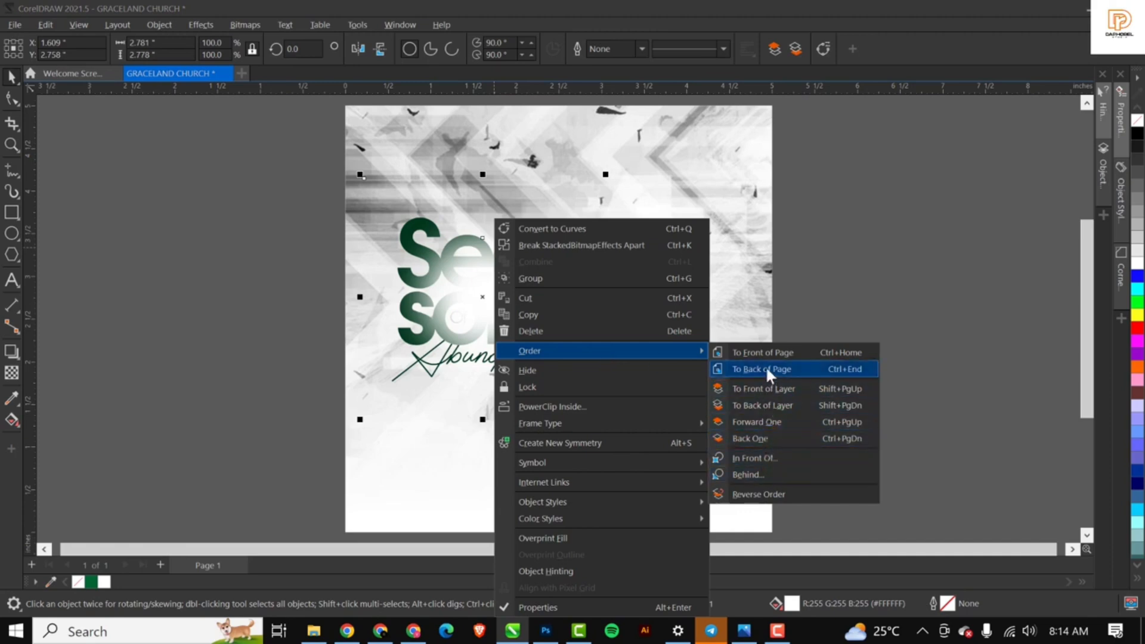
pyautogui.click(771, 438)
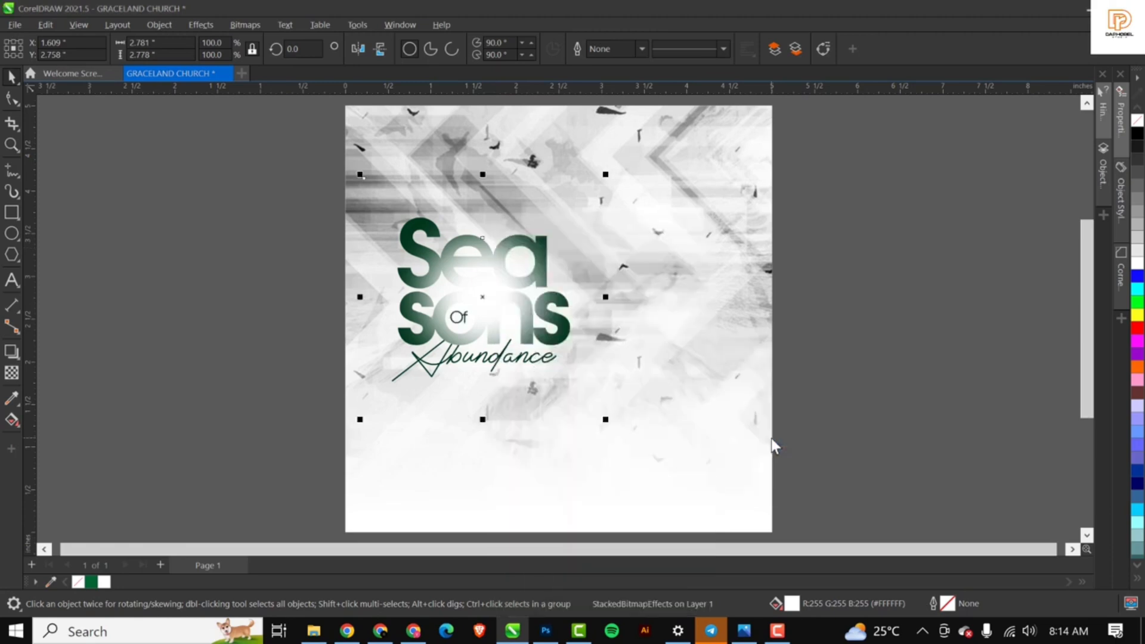
pyautogui.rightClick(482, 291)
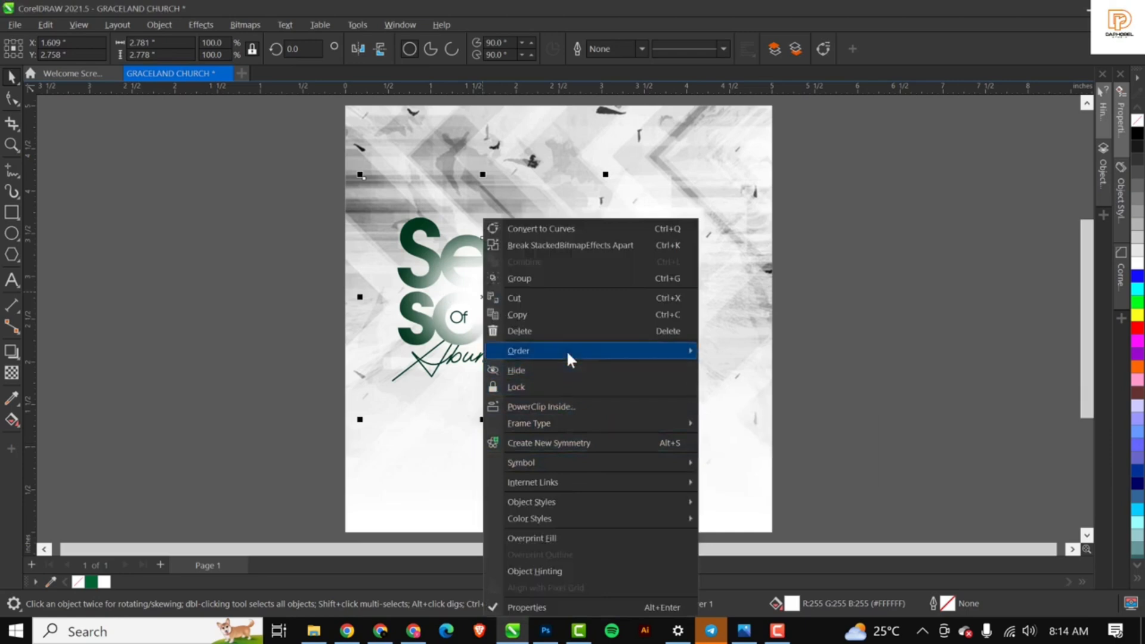
pyautogui.moveTo(651, 349)
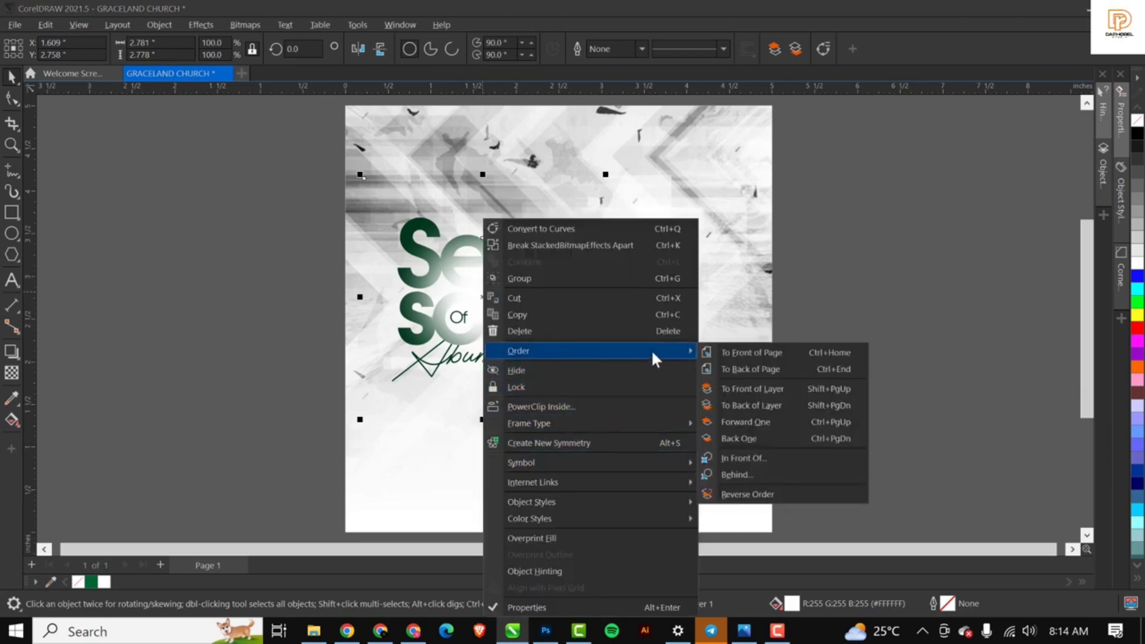
pyautogui.click(742, 433)
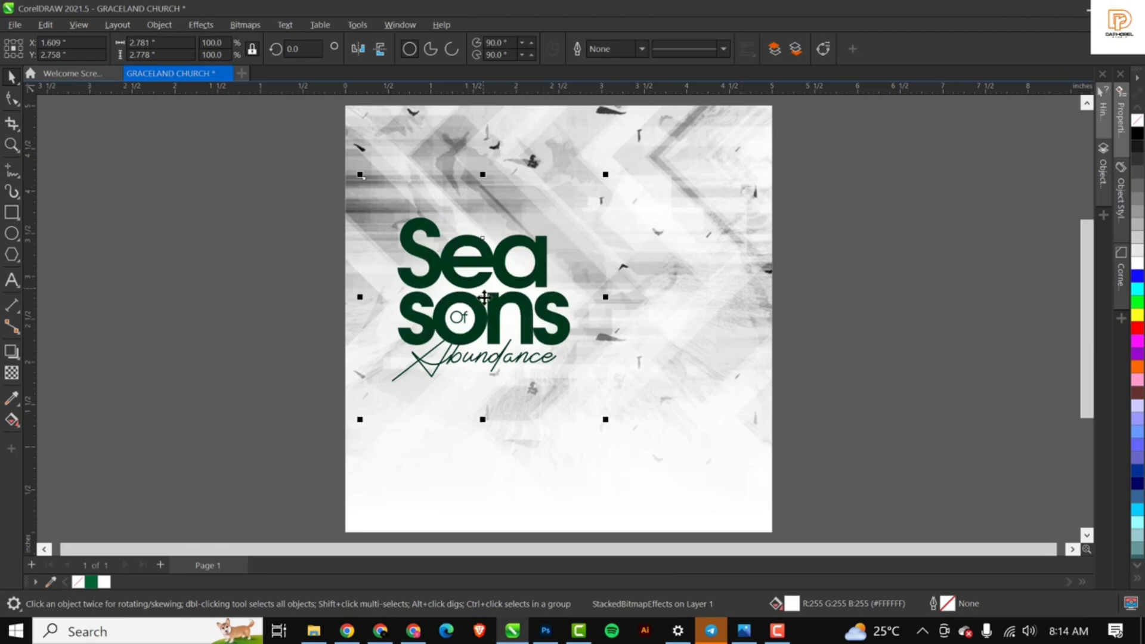
# Enlarge the blurred white circle around its centre behind the title until the whole glow is about 3.99 inches across.
pyautogui.moveTo(483, 300)
pyautogui.mouseDown()
pyautogui.moveTo(477, 241)
pyautogui.moveTo(483, 297)
pyautogui.mouseUp()
pyautogui.moveTo(606, 418); pyautogui.dragTo(647, 463)
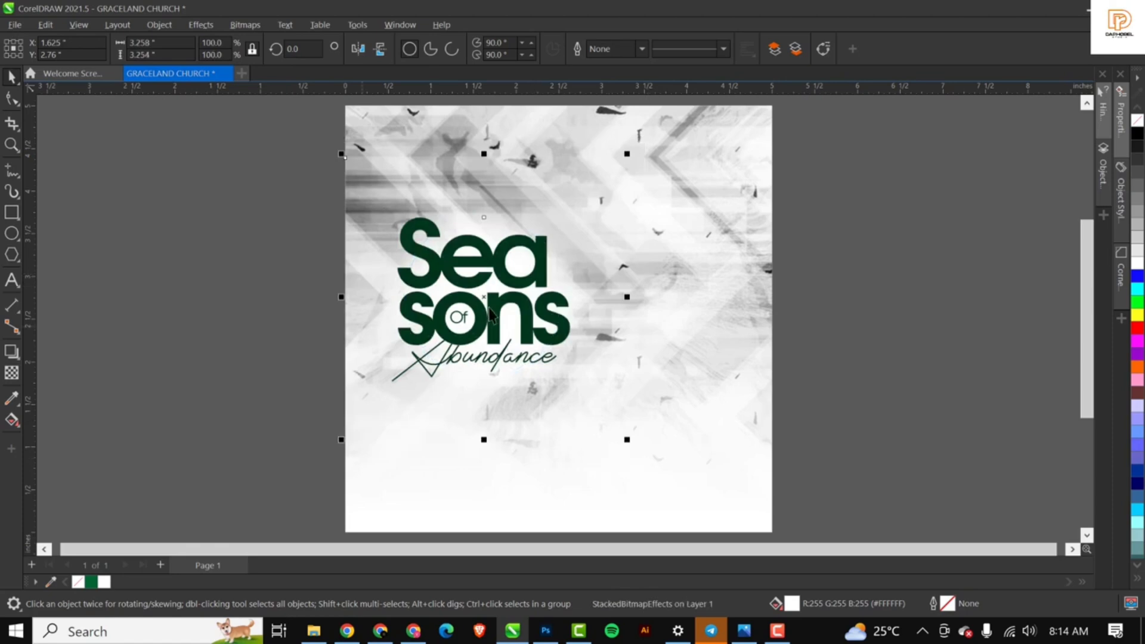
pyautogui.click(381, 274)
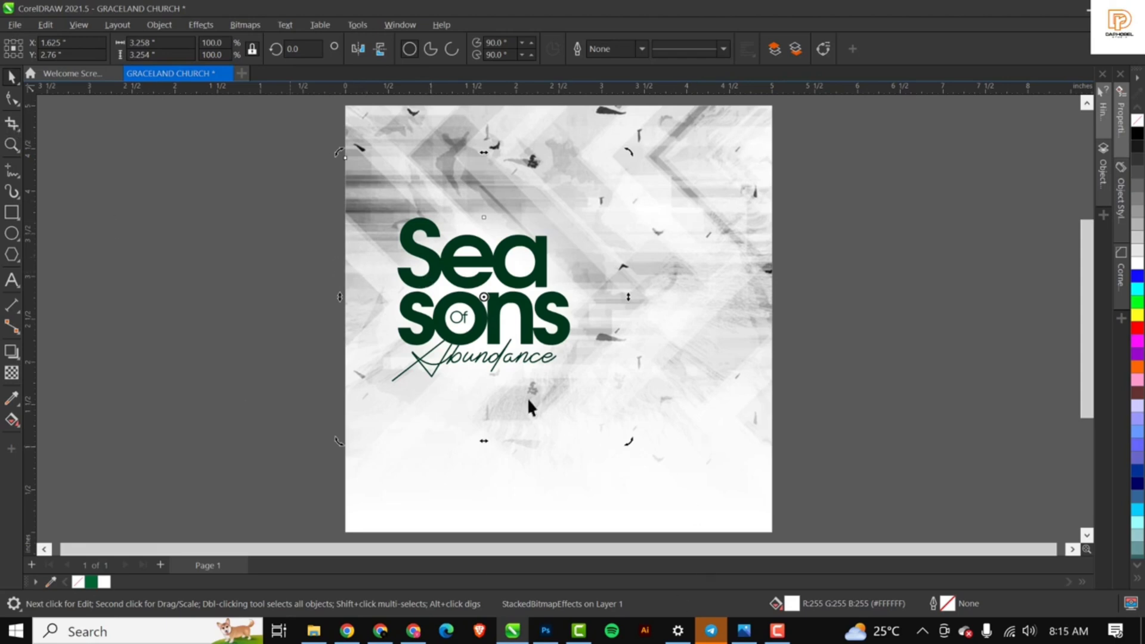
pyautogui.click(11, 99)
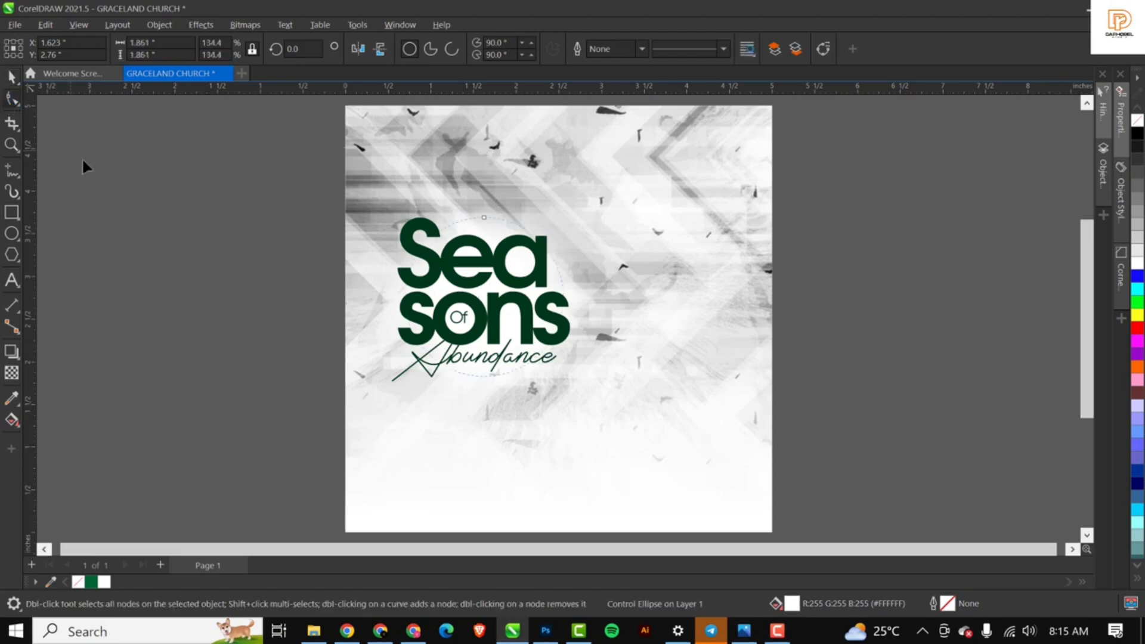
pyautogui.press('space')
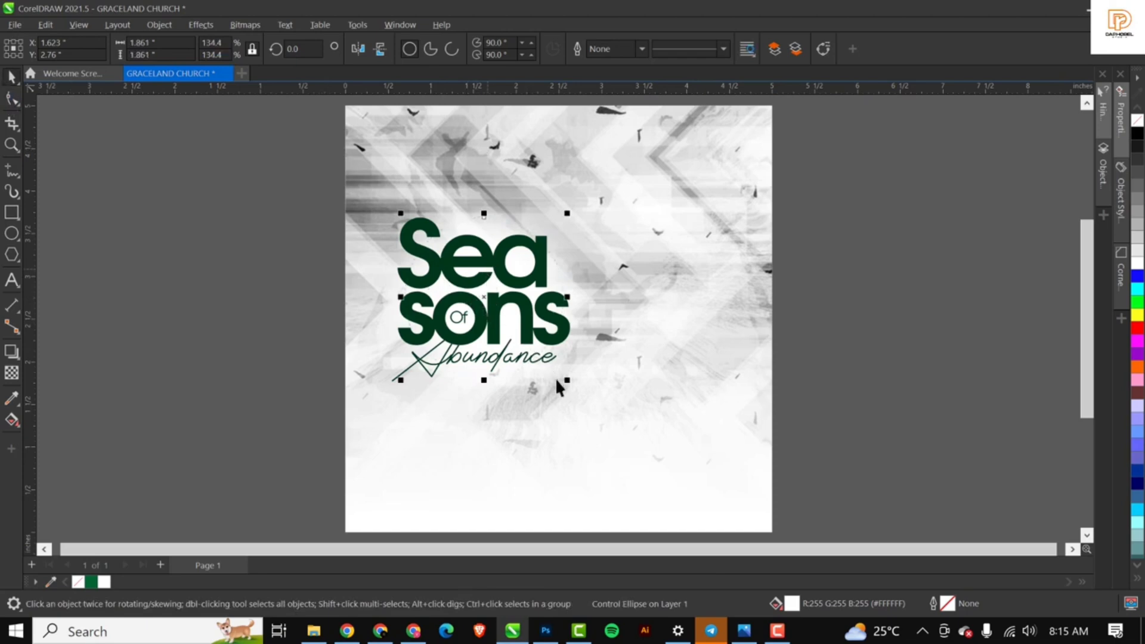
pyautogui.moveTo(566, 382); pyautogui.dragTo(593, 415)
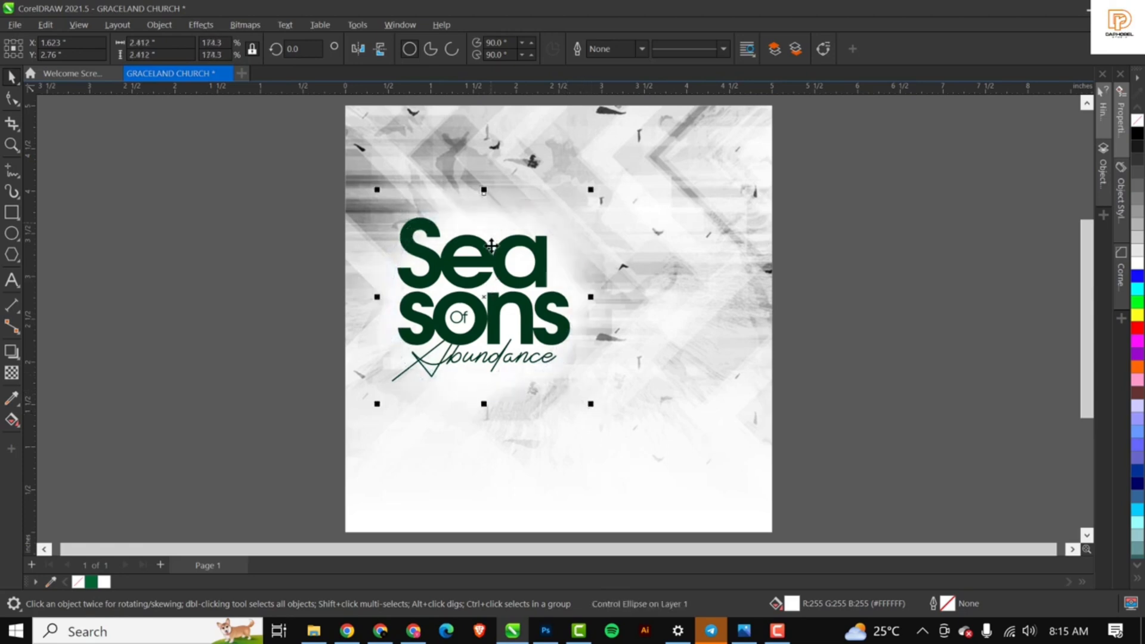
pyautogui.moveTo(487, 300); pyautogui.dragTo(399, 300)
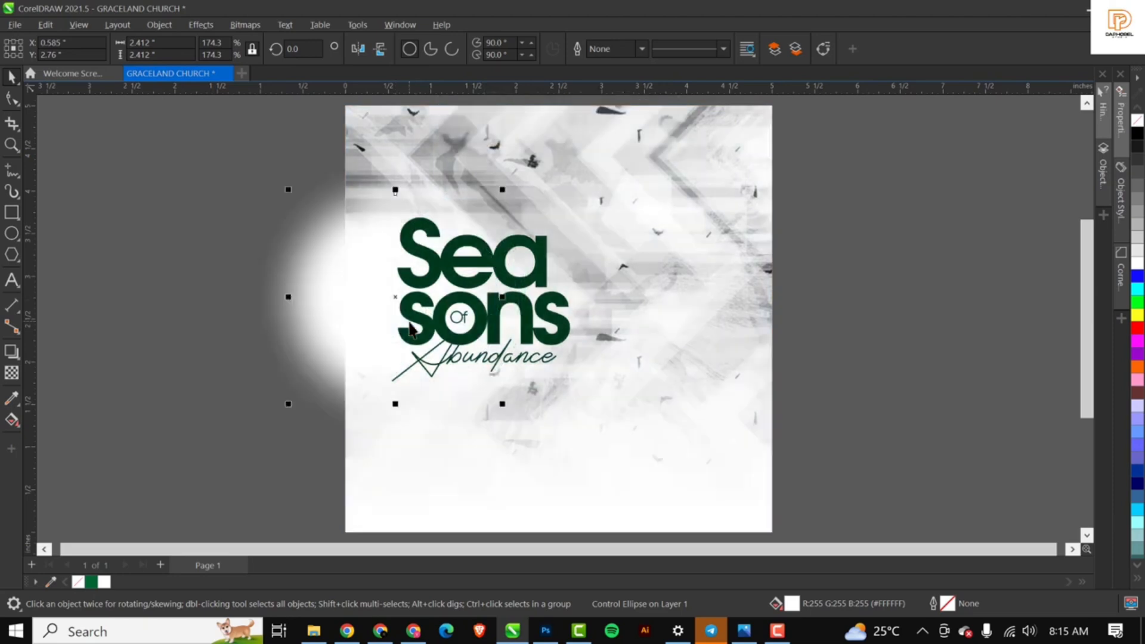
pyautogui.click(411, 331)
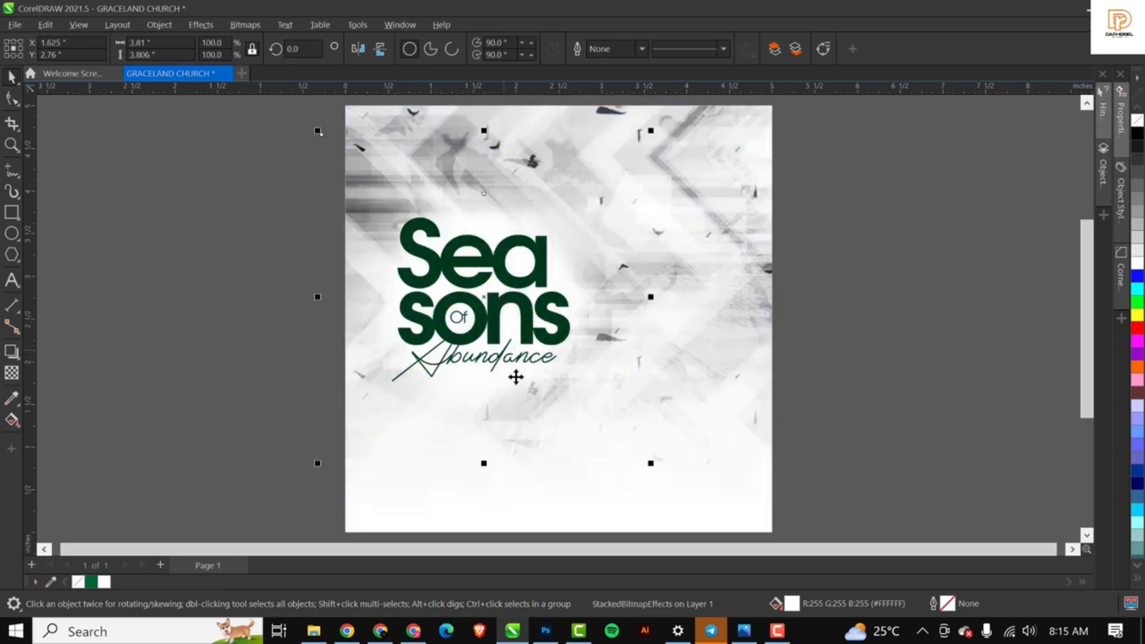
pyautogui.moveTo(651, 463); pyautogui.dragTo(662, 492)
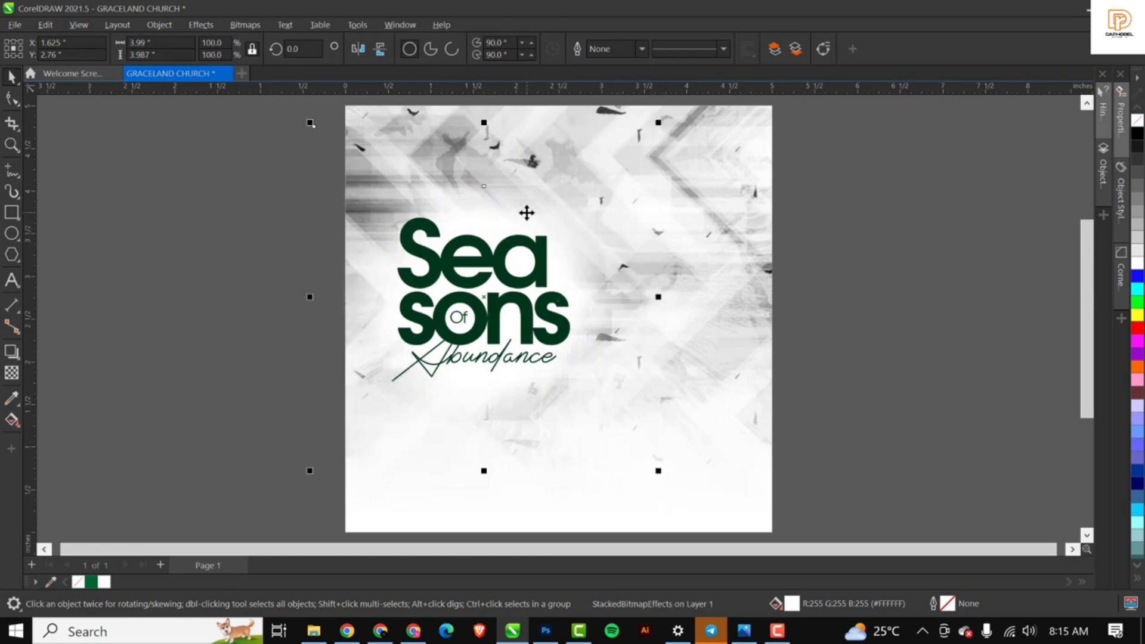
# Cut the white glow, paste it over the grunge image inside the background square's PowerClip, and finish editing the contents.
pyautogui.press('Delete')
pyautogui.doubleClick(620, 197)
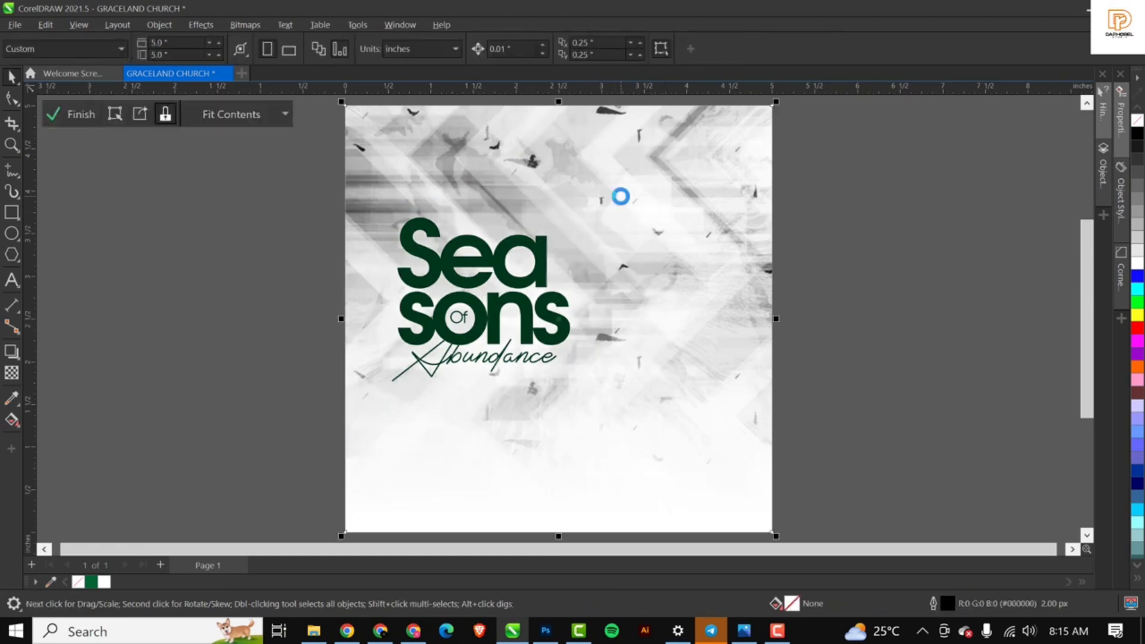
pyautogui.scroll(-1, 564, 225)
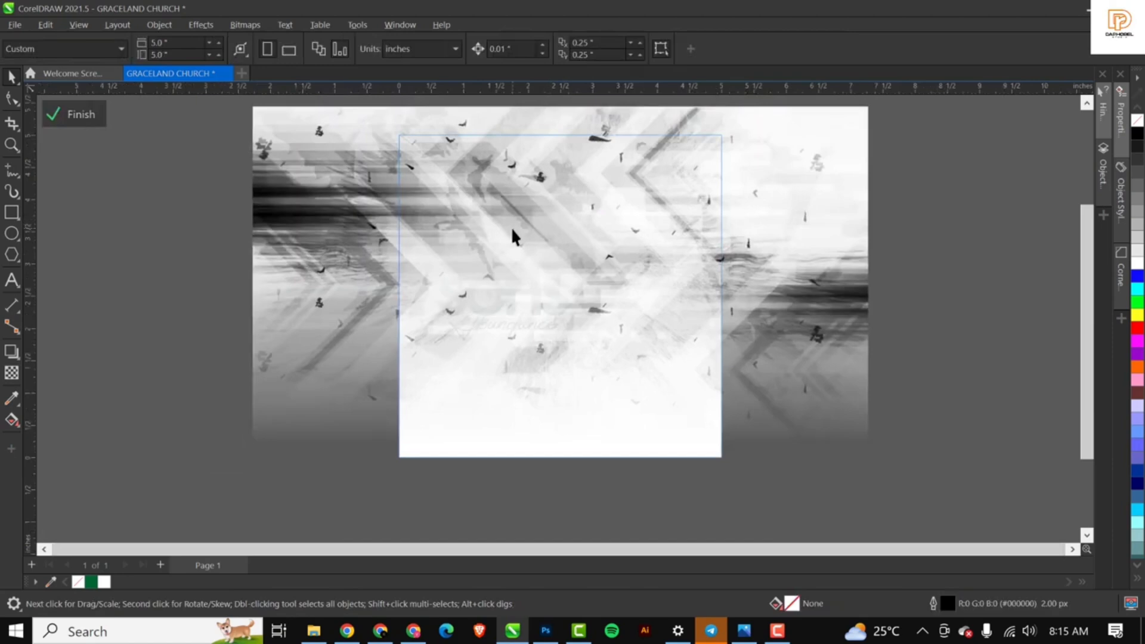
pyautogui.hotkey('ctrl', 'v')
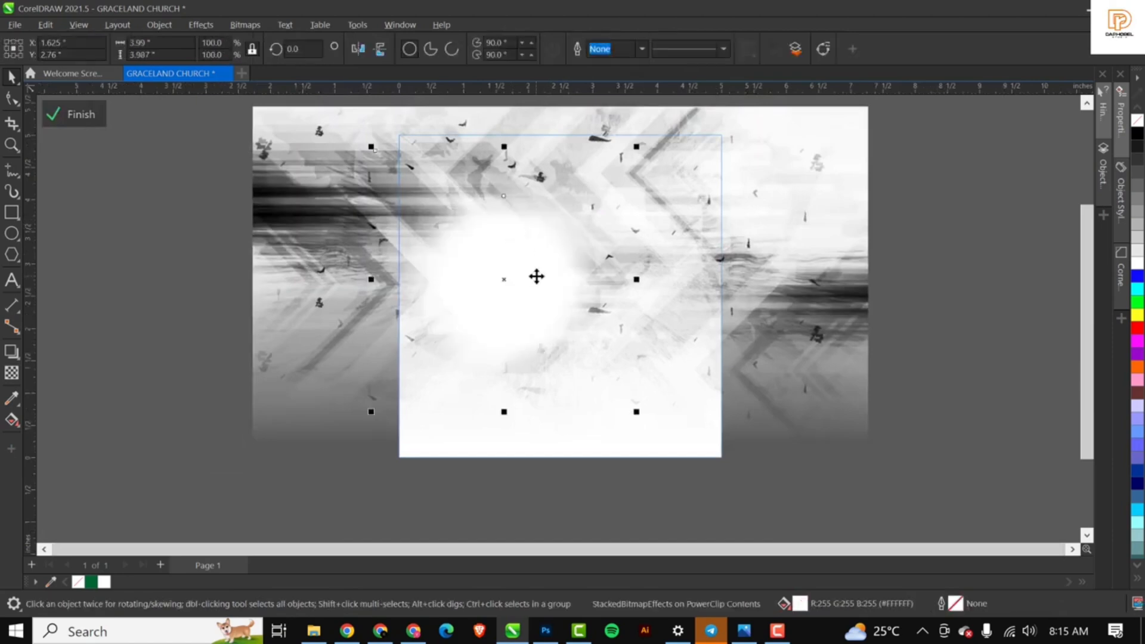
pyautogui.click(87, 114)
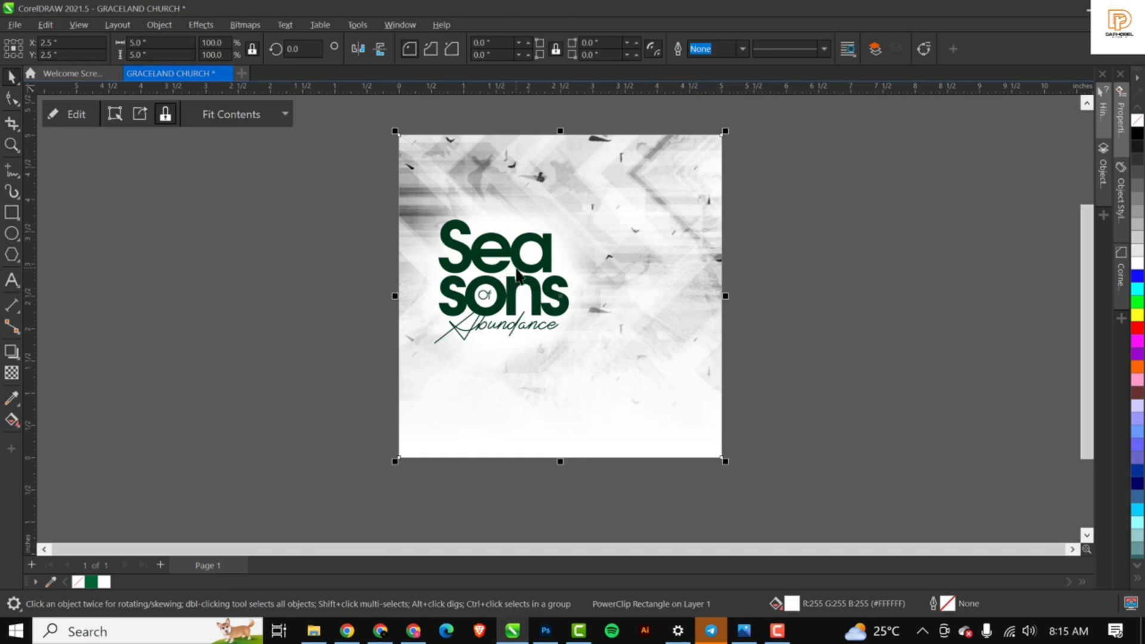
pyautogui.click(262, 220)
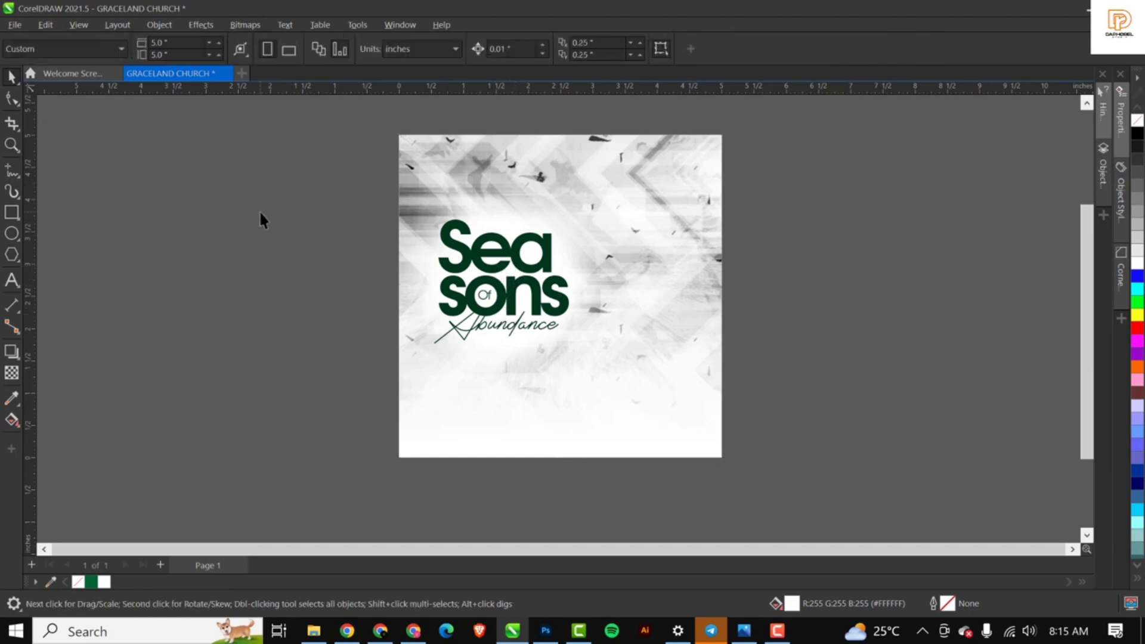
pyautogui.scroll(1, 260, 214)
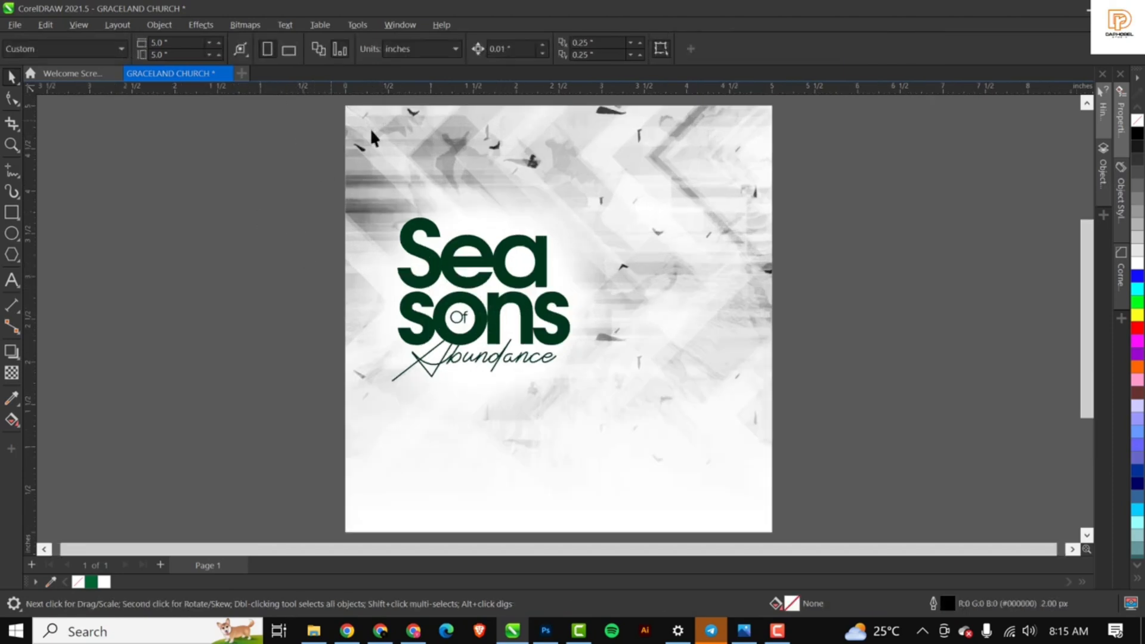
# Draw a white rectangle without outline, about 2.21 by 1.10 inches, in the upper-left corner of the design.
pyautogui.click(12, 213)
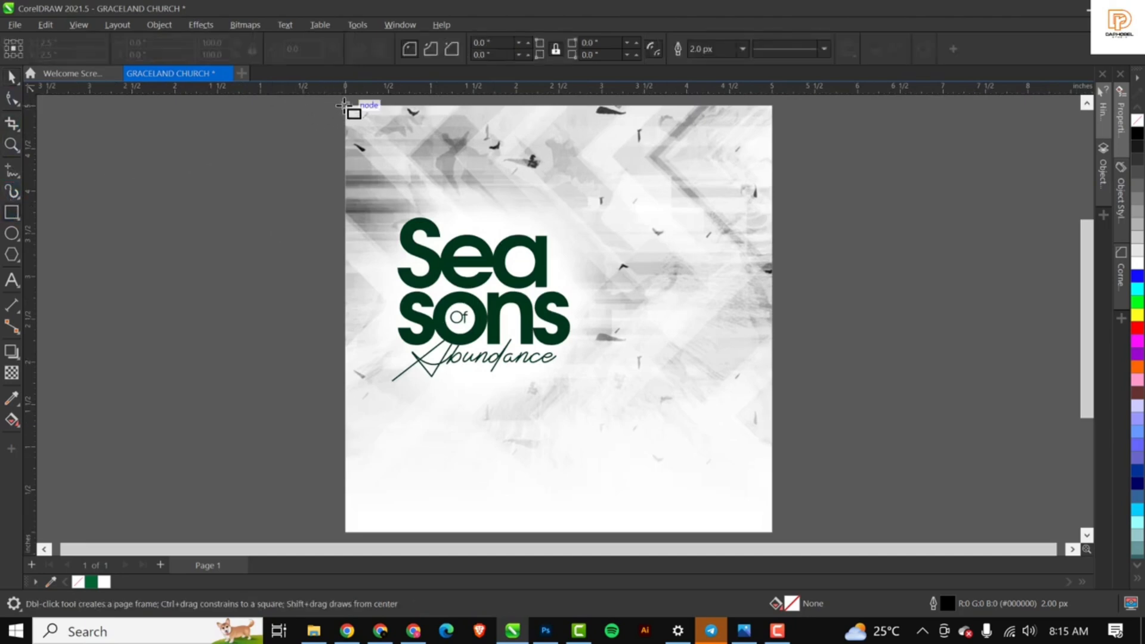
pyautogui.moveTo(403, 140); pyautogui.dragTo(534, 200)
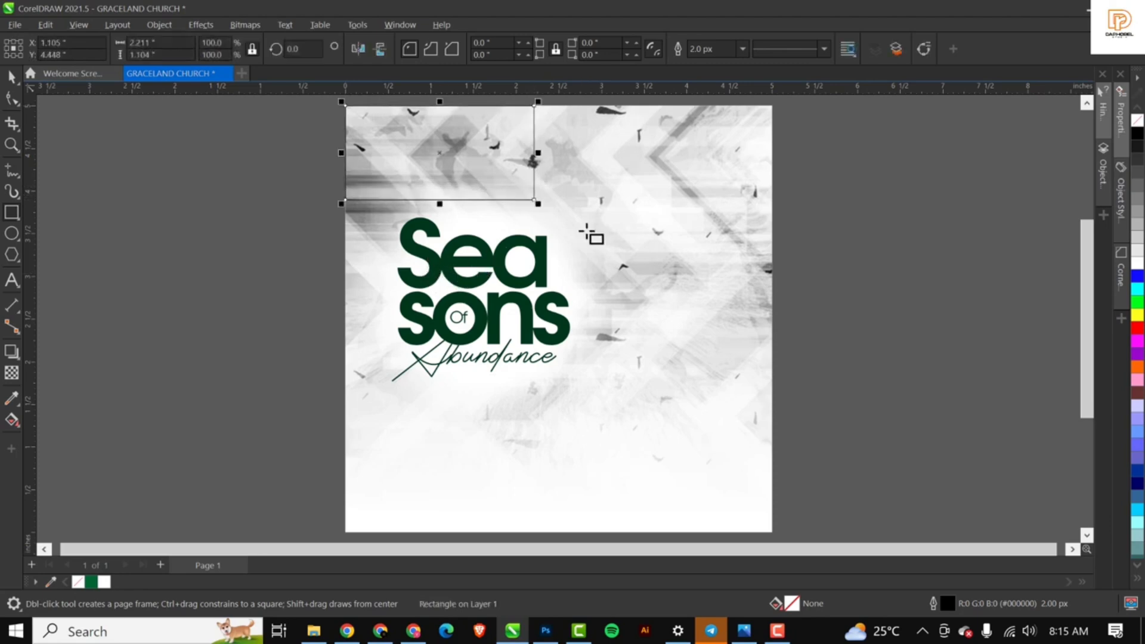
pyautogui.click(1137, 263)
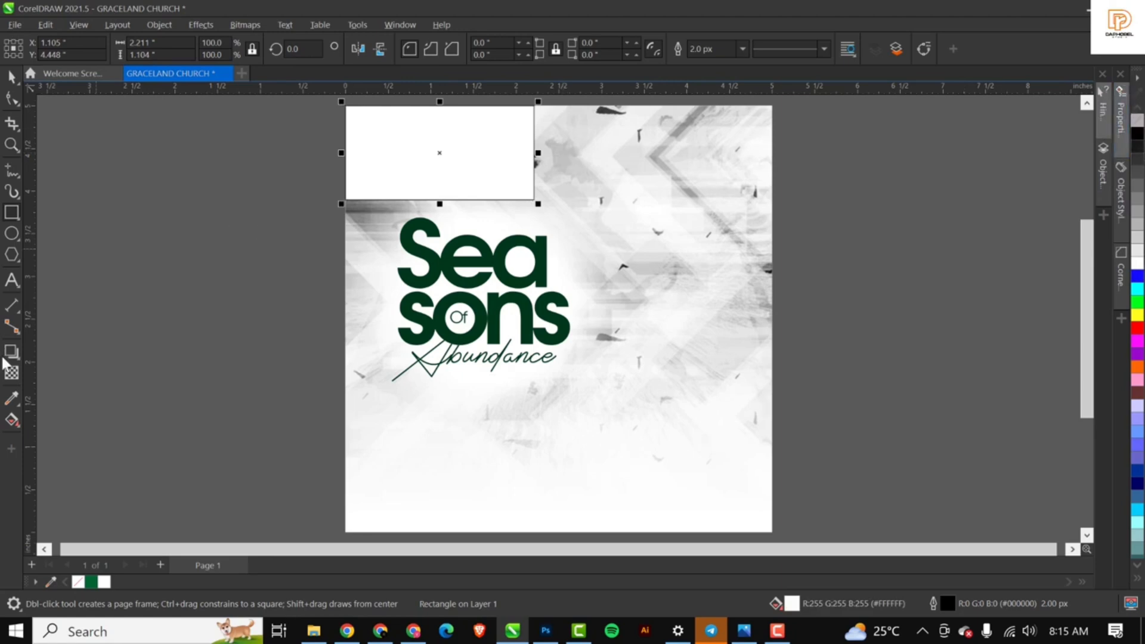
pyautogui.click(11, 374)
pyautogui.press('space')
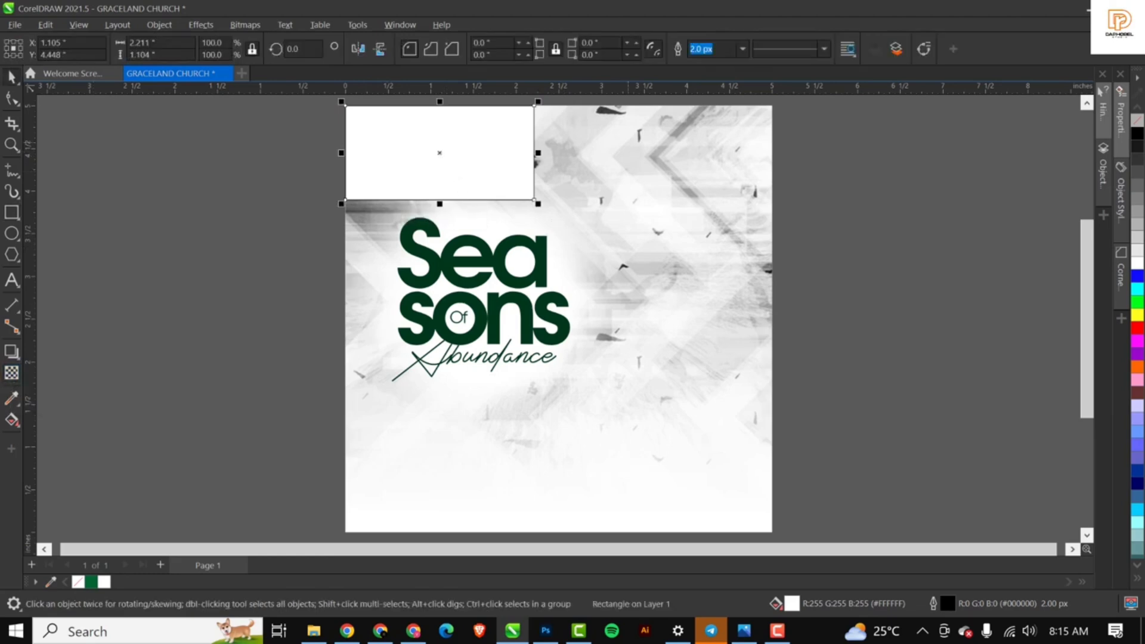
pyautogui.rightClick(1136, 122)
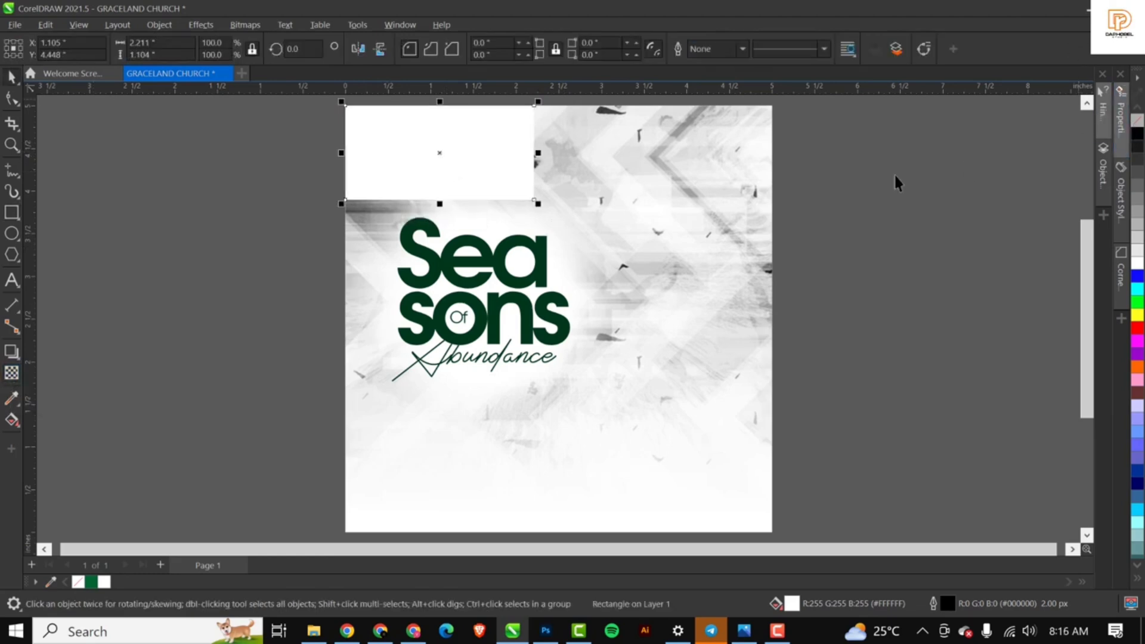
# Apply a linear fountain transparency that fades the white rectangle out towards the right, with the fade starting at about its middle.
pyautogui.click(12, 373)
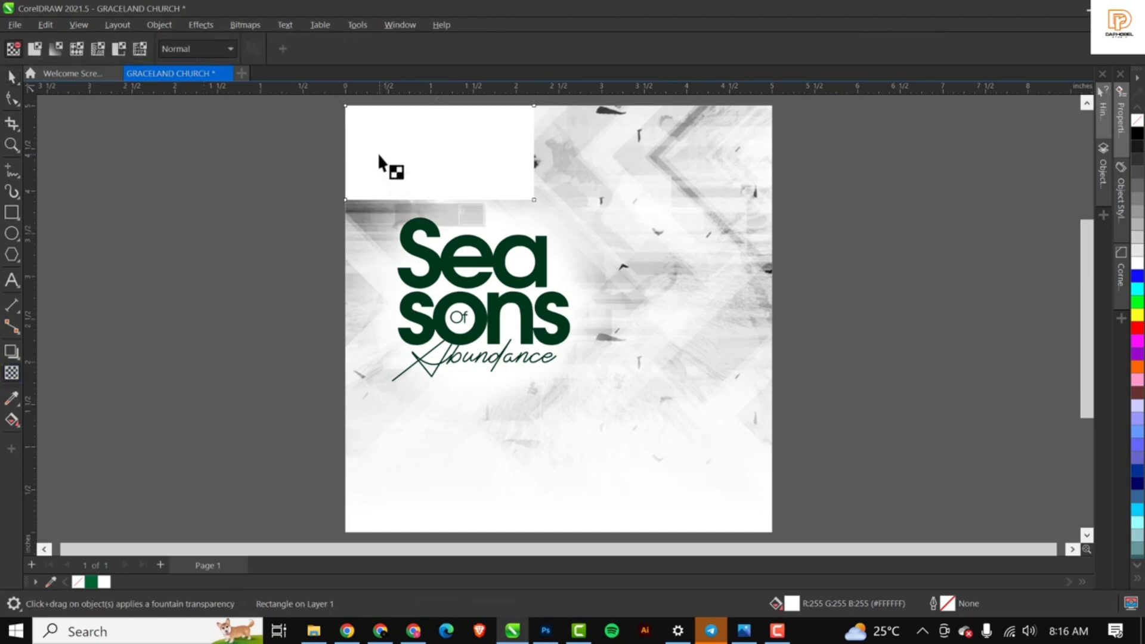
pyautogui.moveTo(378, 160); pyautogui.dragTo(530, 166)
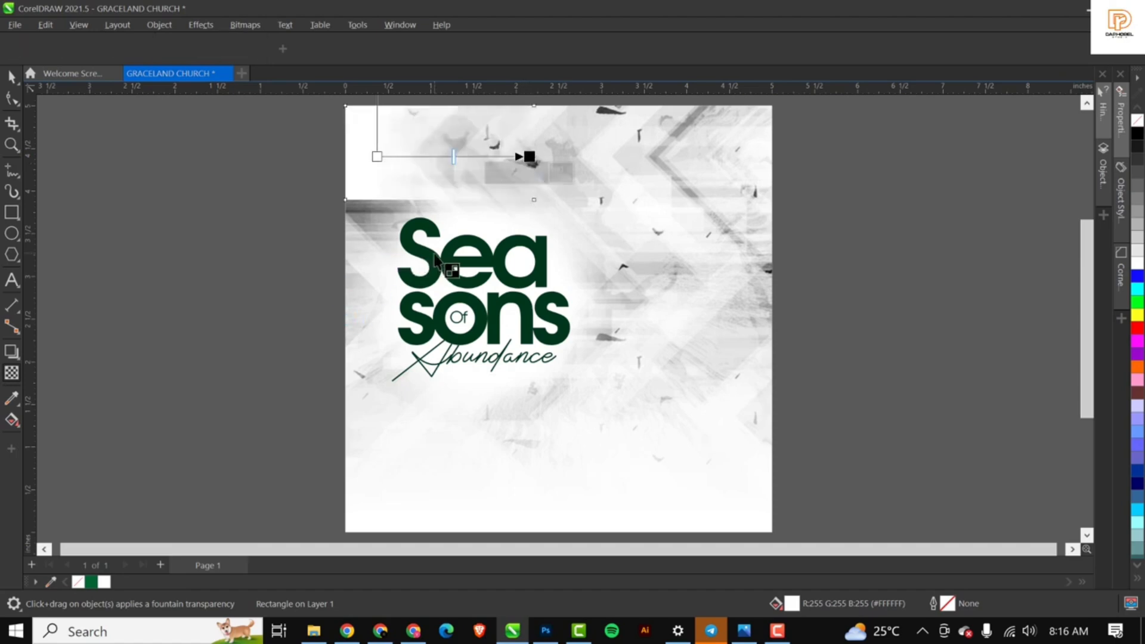
pyautogui.scroll(1, 513, 116)
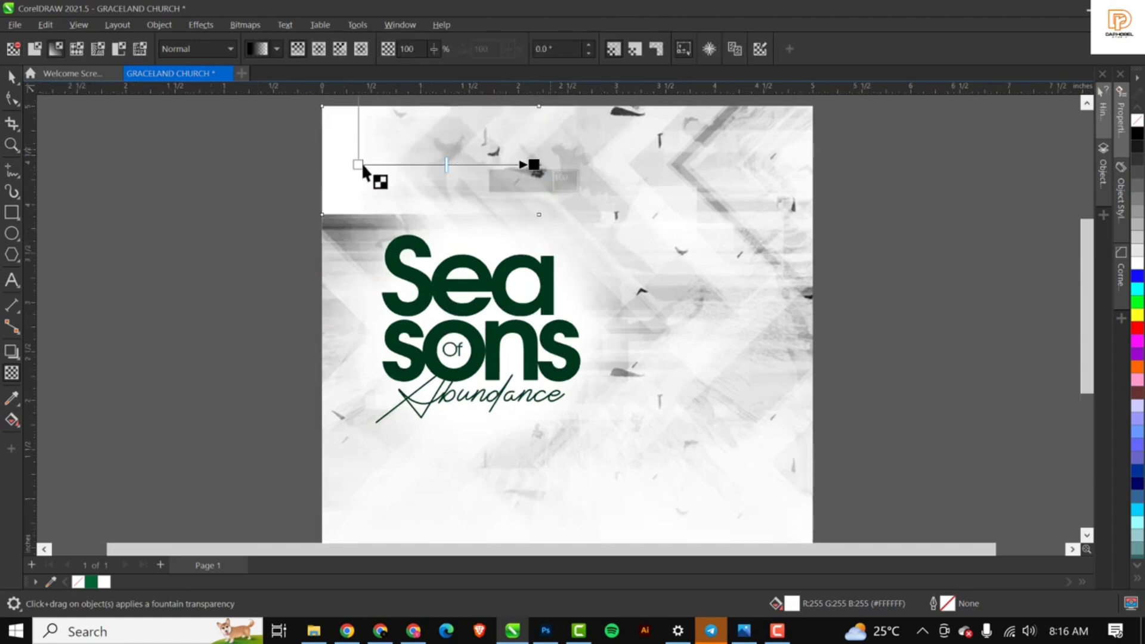
pyautogui.moveTo(357, 166); pyautogui.dragTo(405, 165)
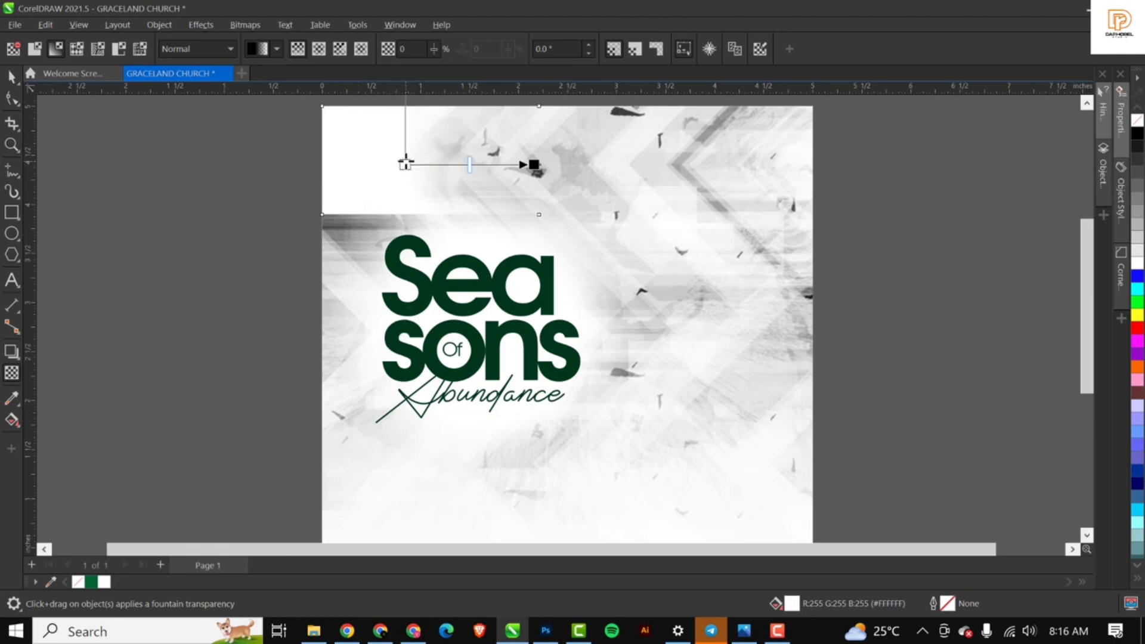
pyautogui.moveTo(405, 165); pyautogui.dragTo(431, 165)
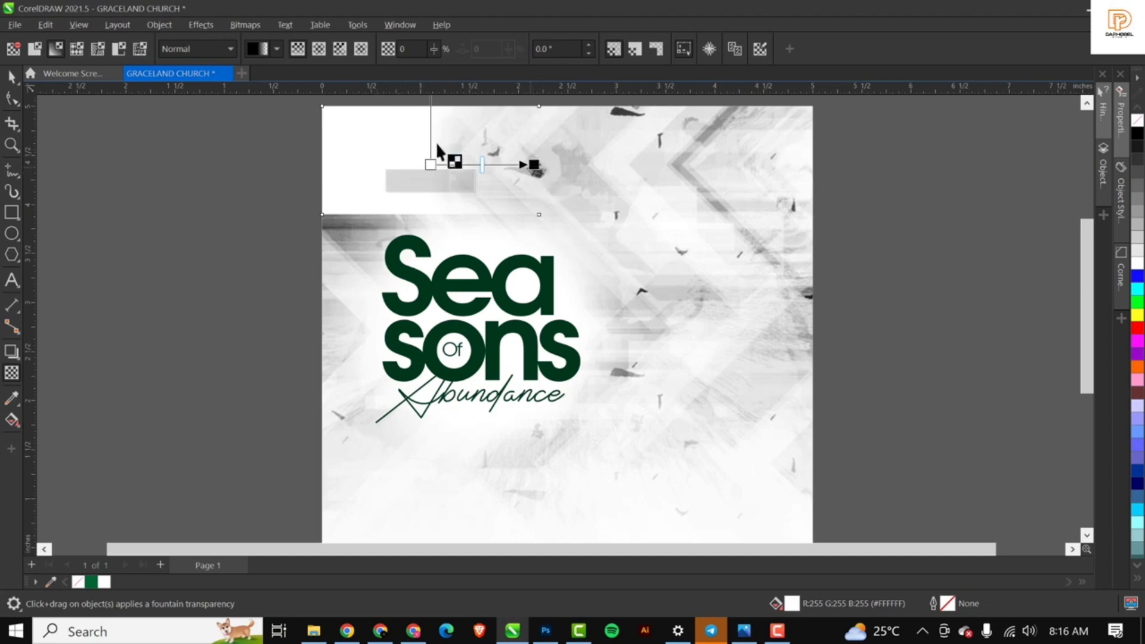
pyautogui.press('space')
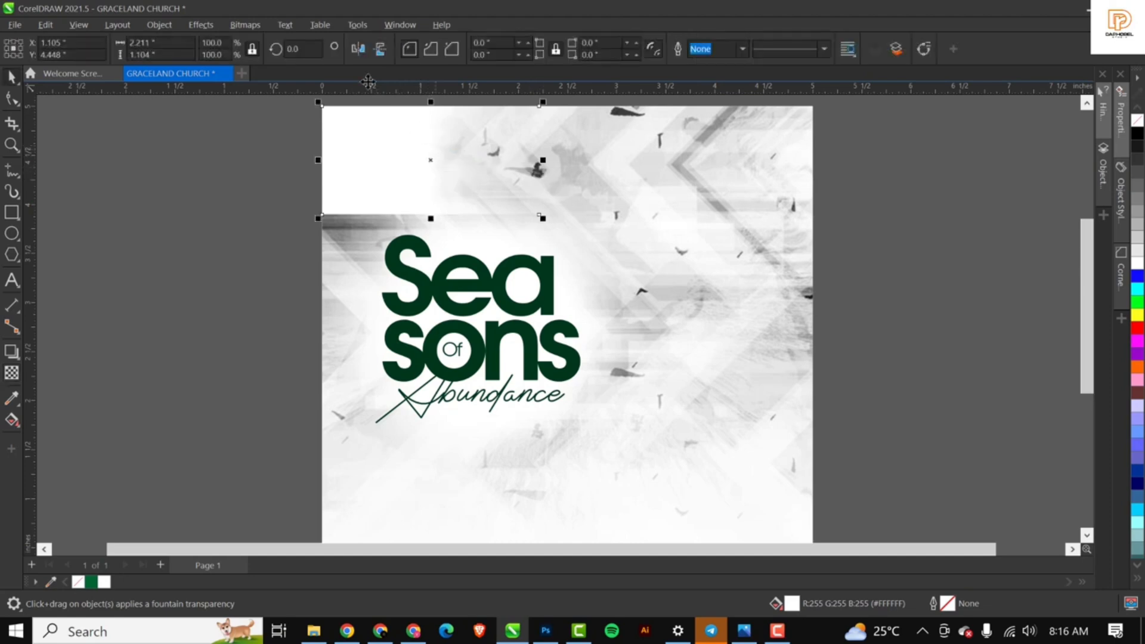
# Convert the faded white rectangle to a 300 dpi RGB (24-bit) bitmap with anti-aliasing and a transparent background.
pyautogui.click(249, 26)
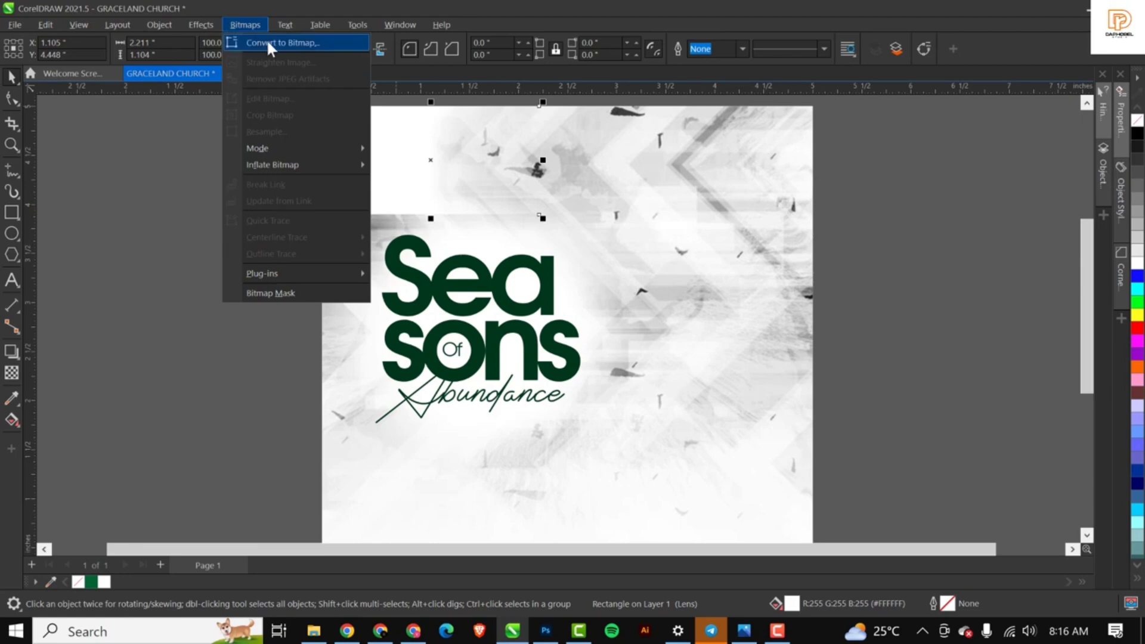
pyautogui.click(267, 43)
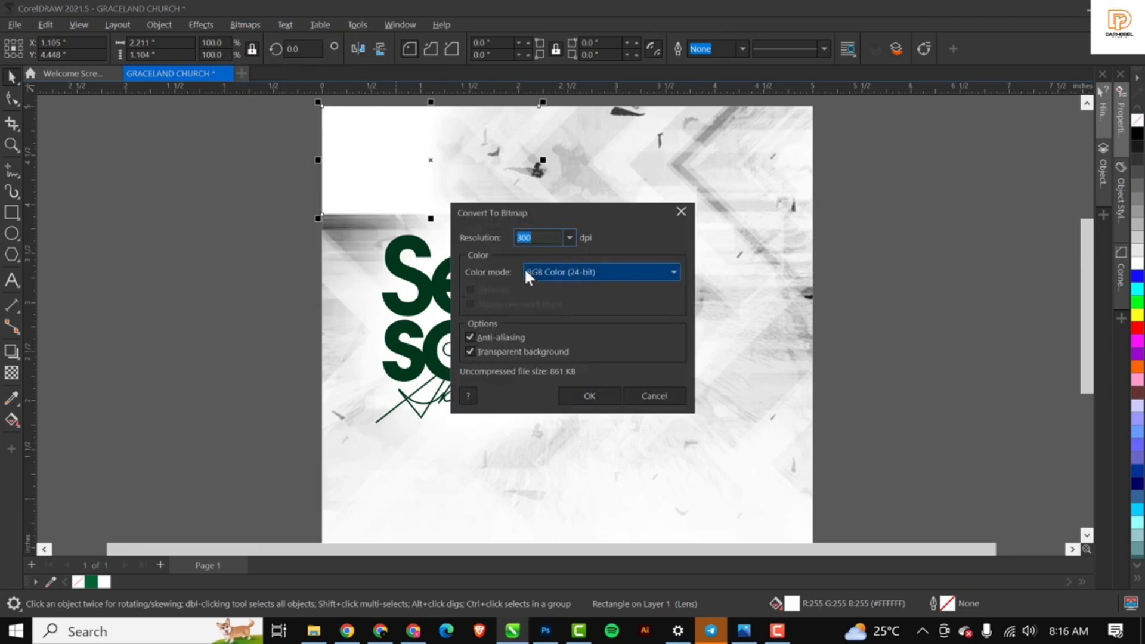
pyautogui.click(609, 398)
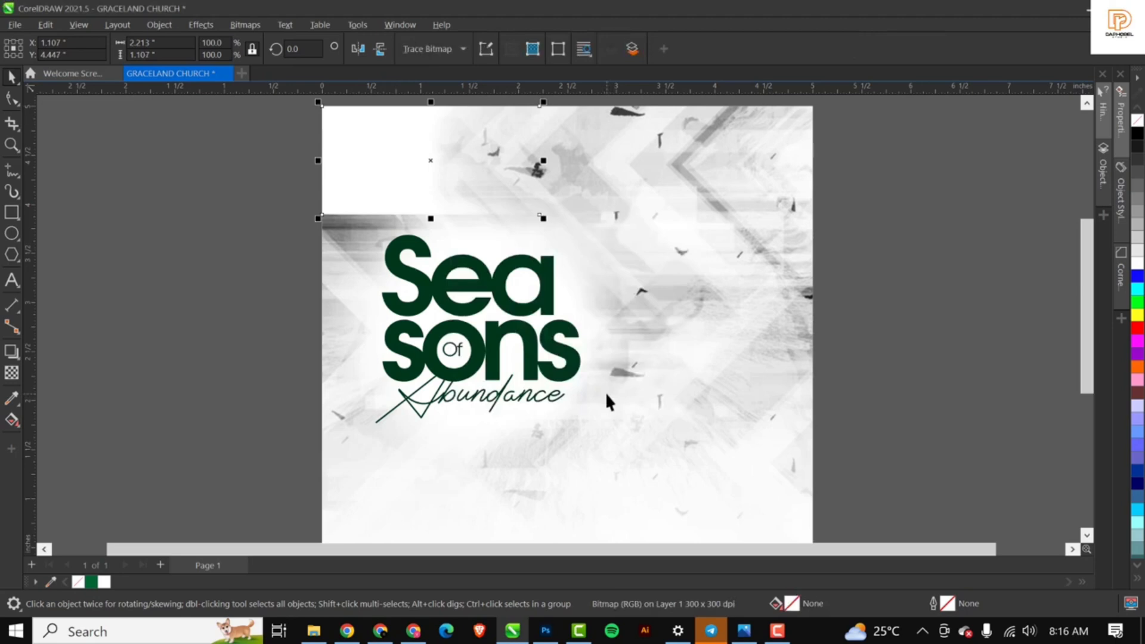
# Add a fountain transparency fading the white bitmap out downwards, and enlarge it from the page corner to about 2.97 by 1.77 inches.
pyautogui.click(12, 375)
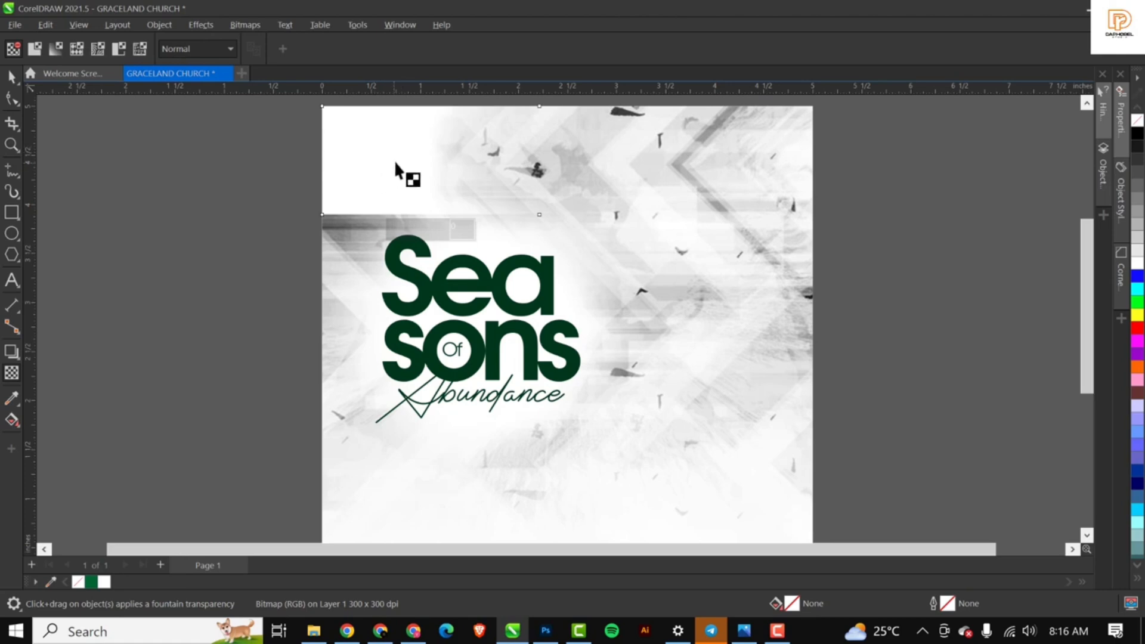
pyautogui.press('space')
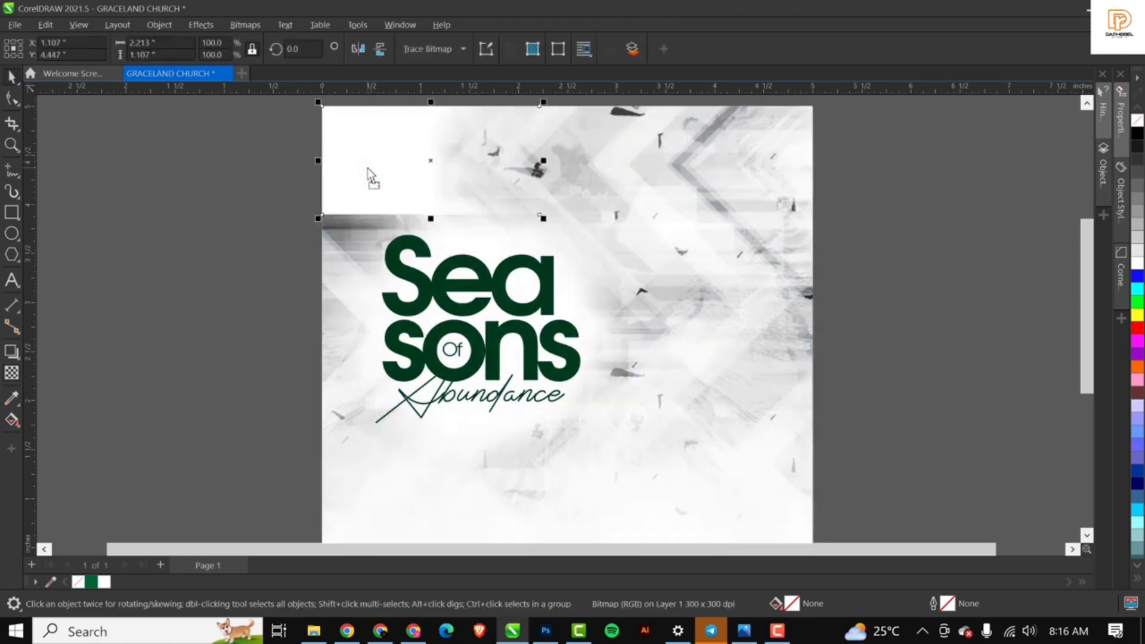
pyautogui.click(12, 372)
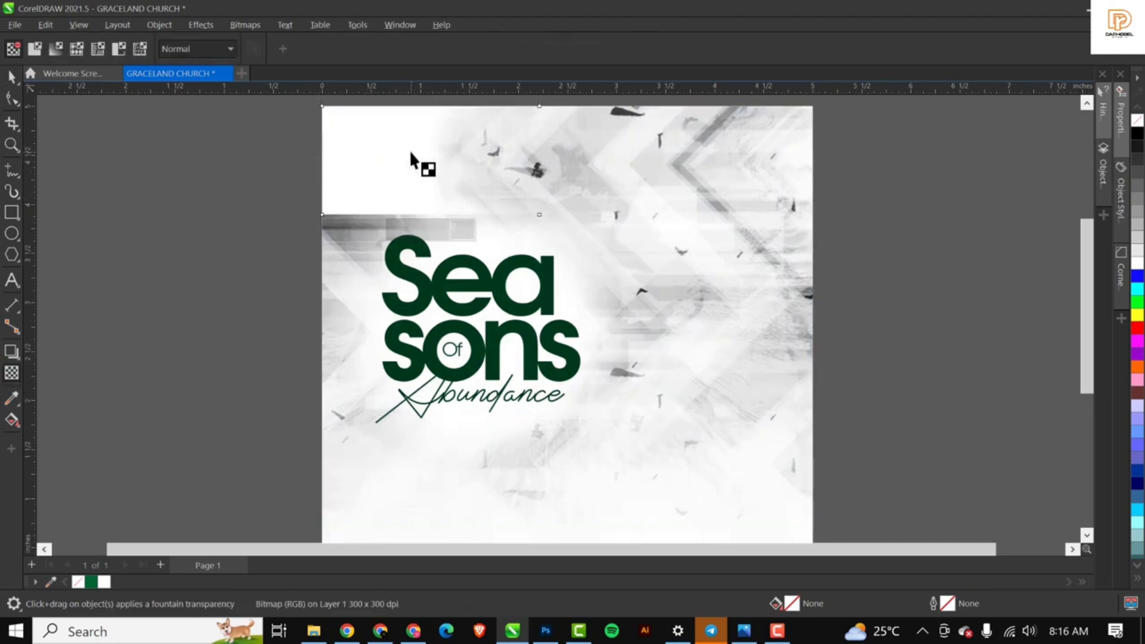
pyautogui.moveTo(410, 157); pyautogui.dragTo(409, 209)
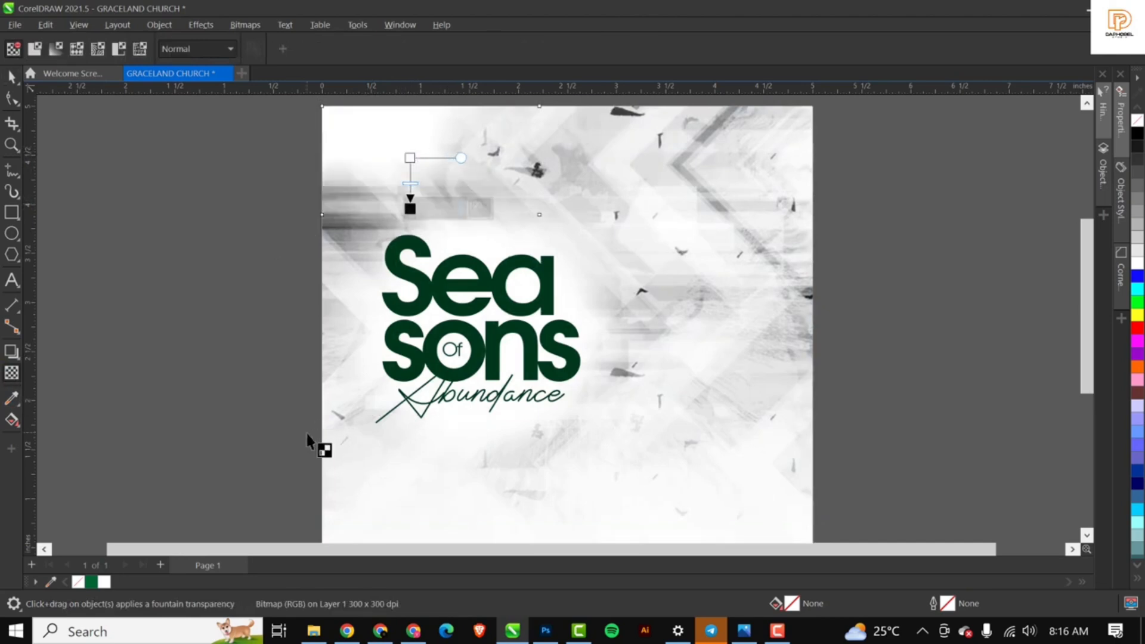
pyautogui.press('space')
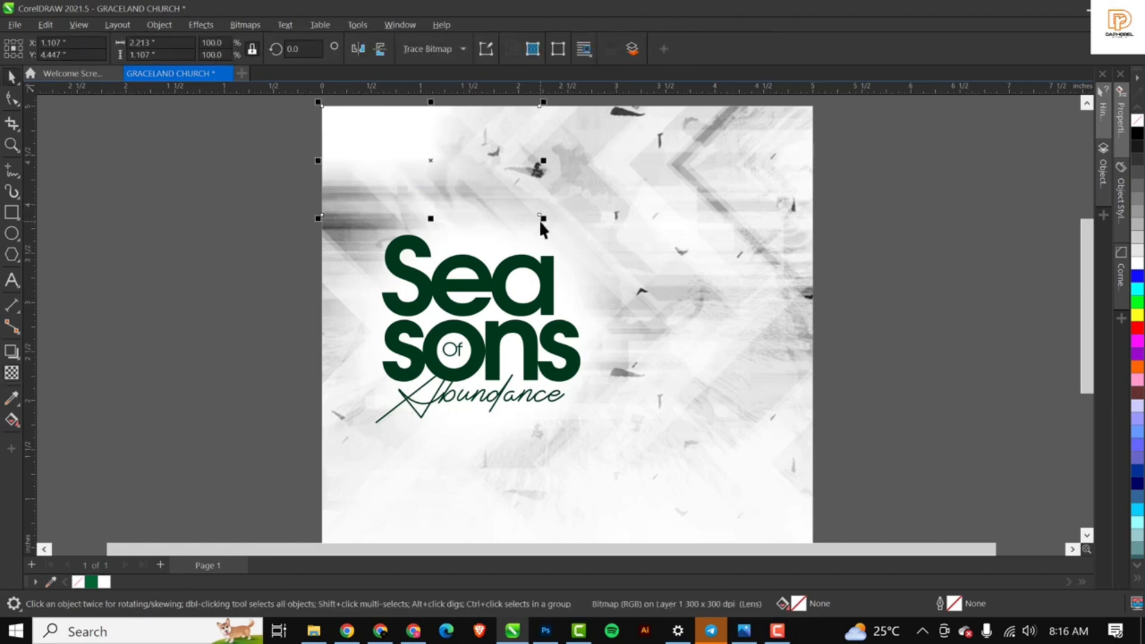
pyautogui.moveTo(540, 221); pyautogui.dragTo(617, 280)
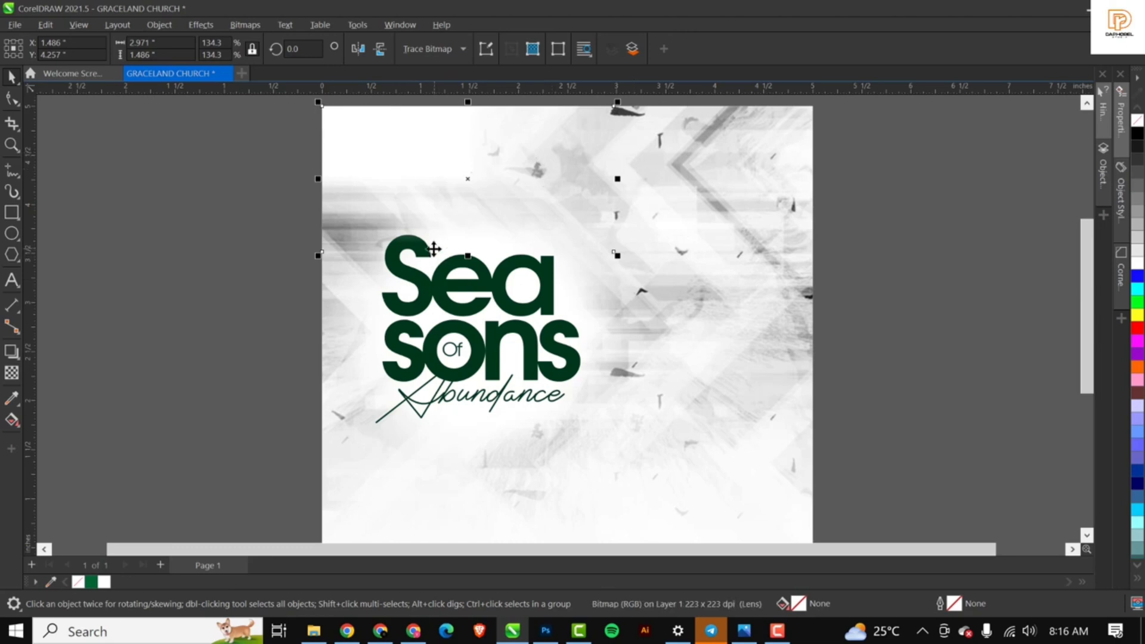
pyautogui.moveTo(466, 253); pyautogui.dragTo(466, 283)
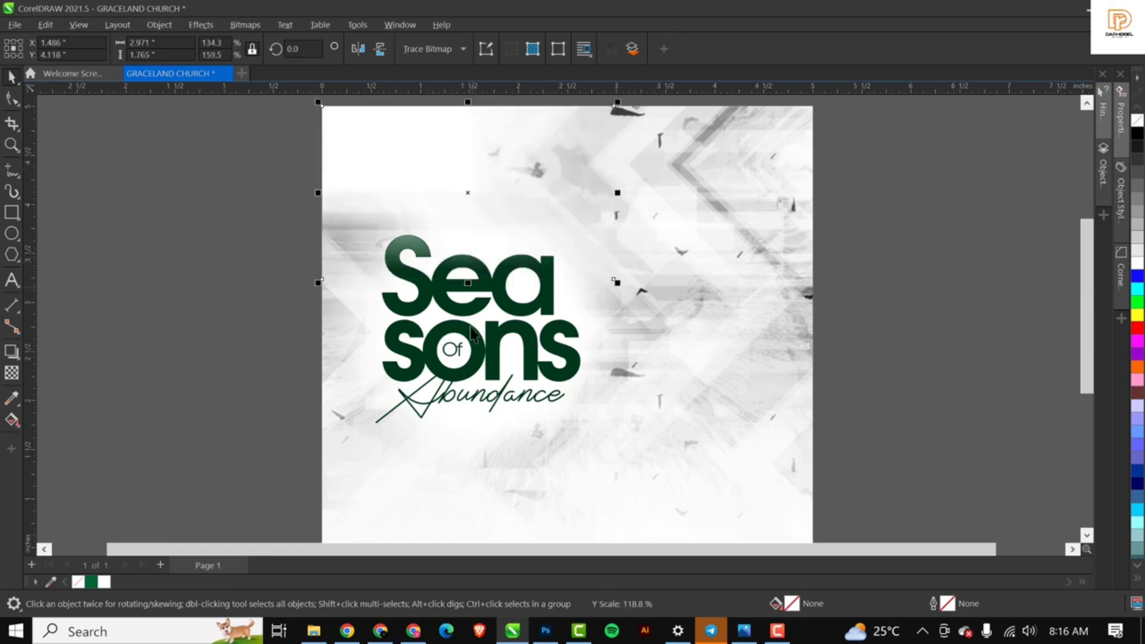
# Move the white fade into the background square's PowerClip, enlarge it around its centre to about 3.05 inches wide, and finish editing the contents.
pyautogui.click(444, 162)
pyautogui.doubleClick(526, 174)
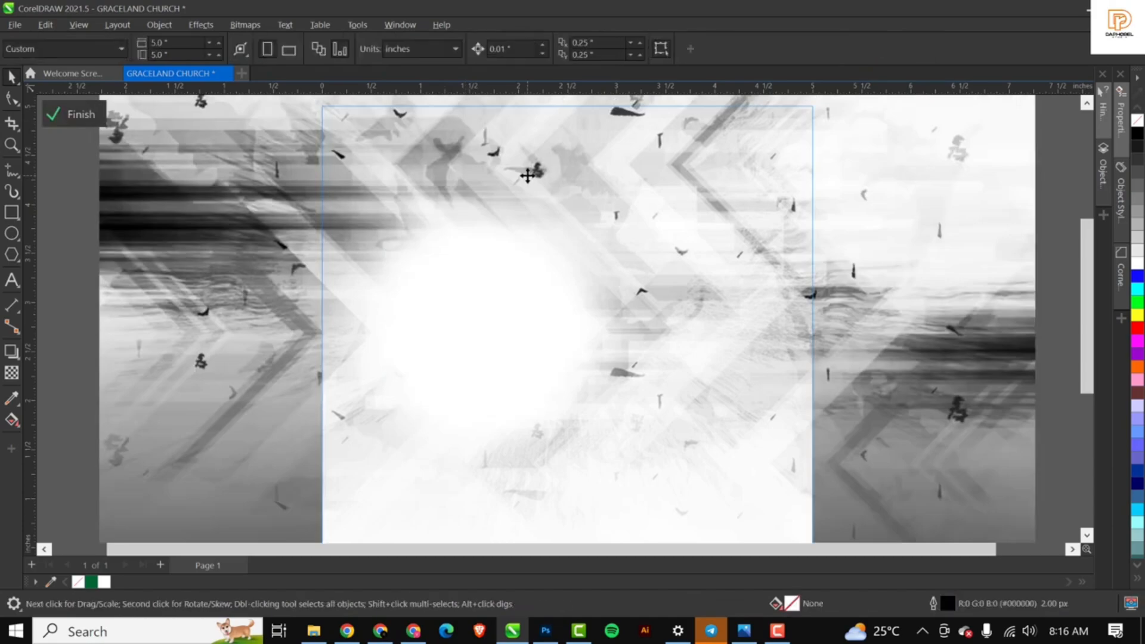
pyautogui.scroll(-2, 526, 174)
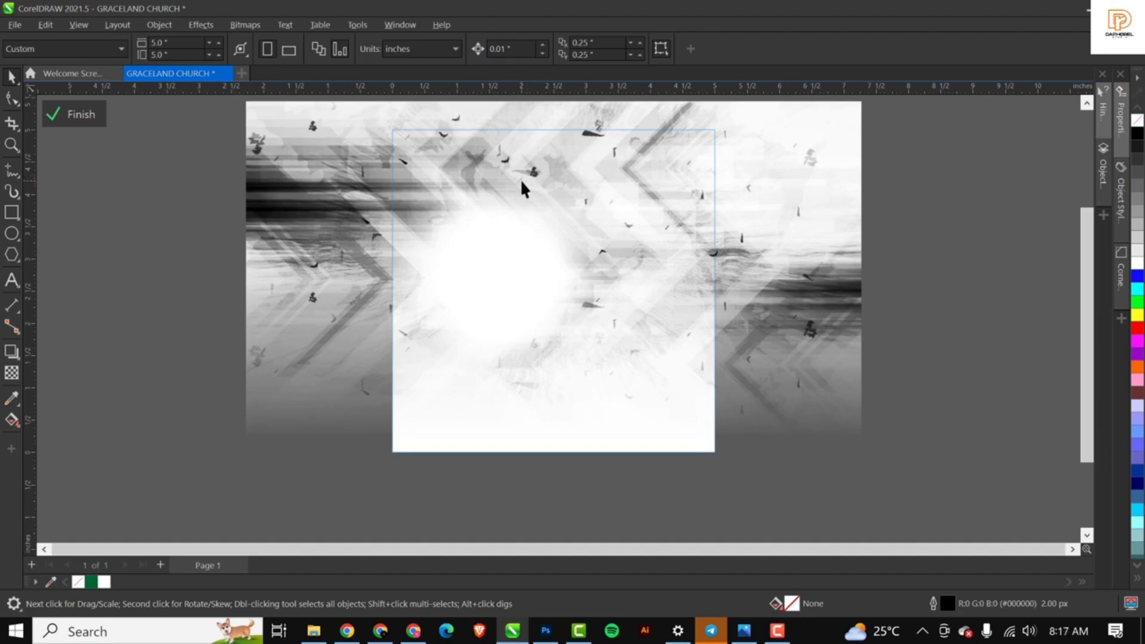
pyautogui.click(521, 183)
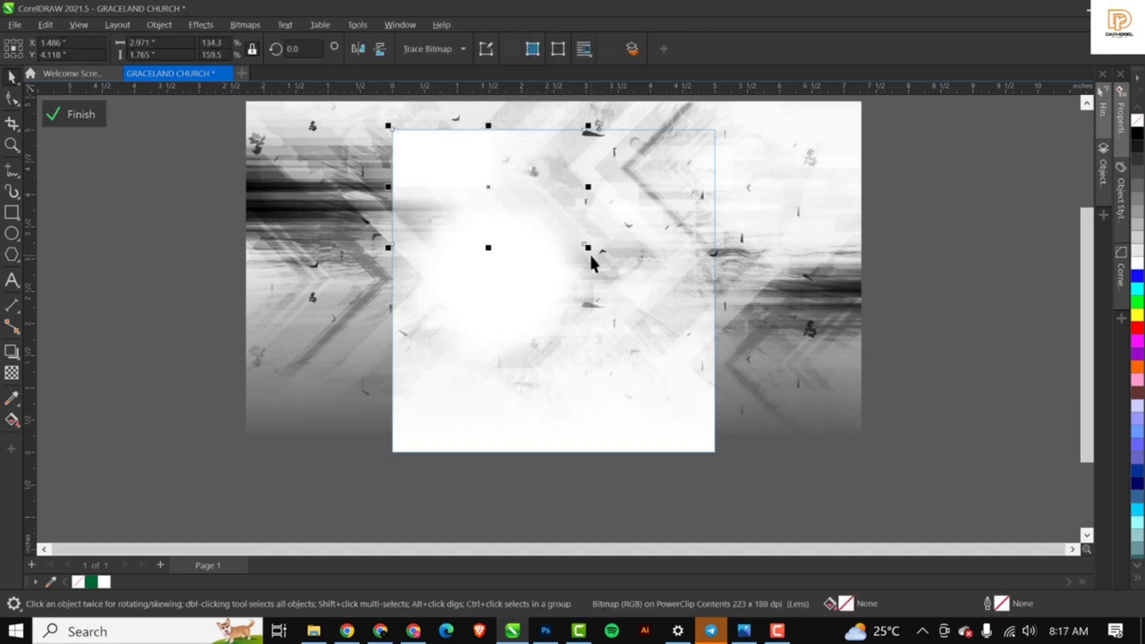
pyautogui.moveTo(589, 248); pyautogui.dragTo(608, 252)
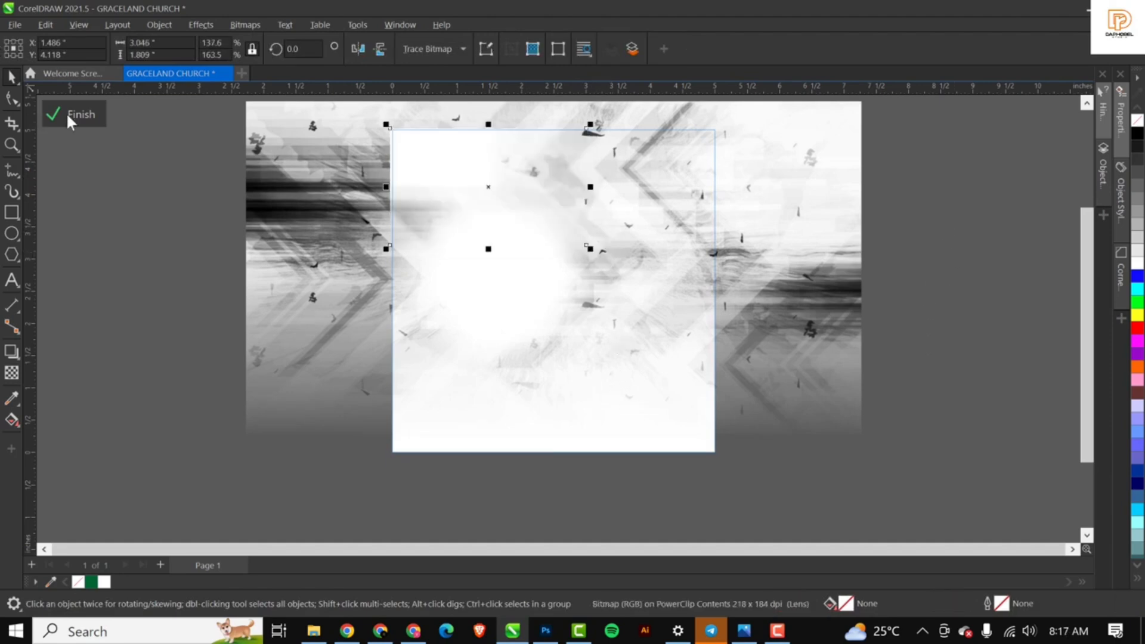
pyautogui.click(89, 112)
pyautogui.click(137, 270)
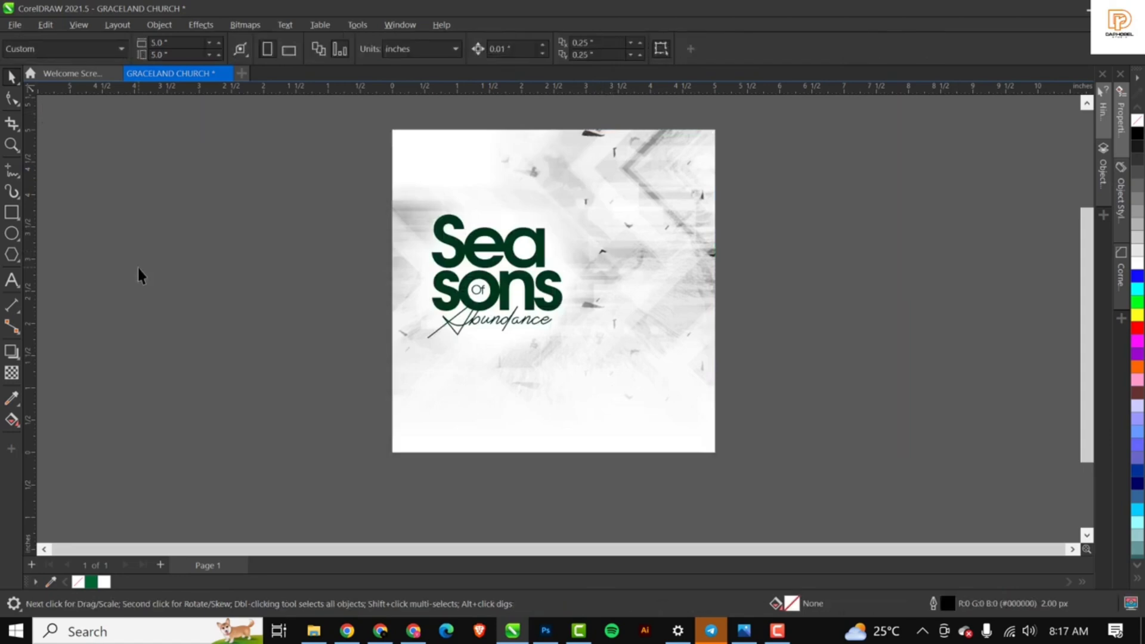
pyautogui.press('F4')
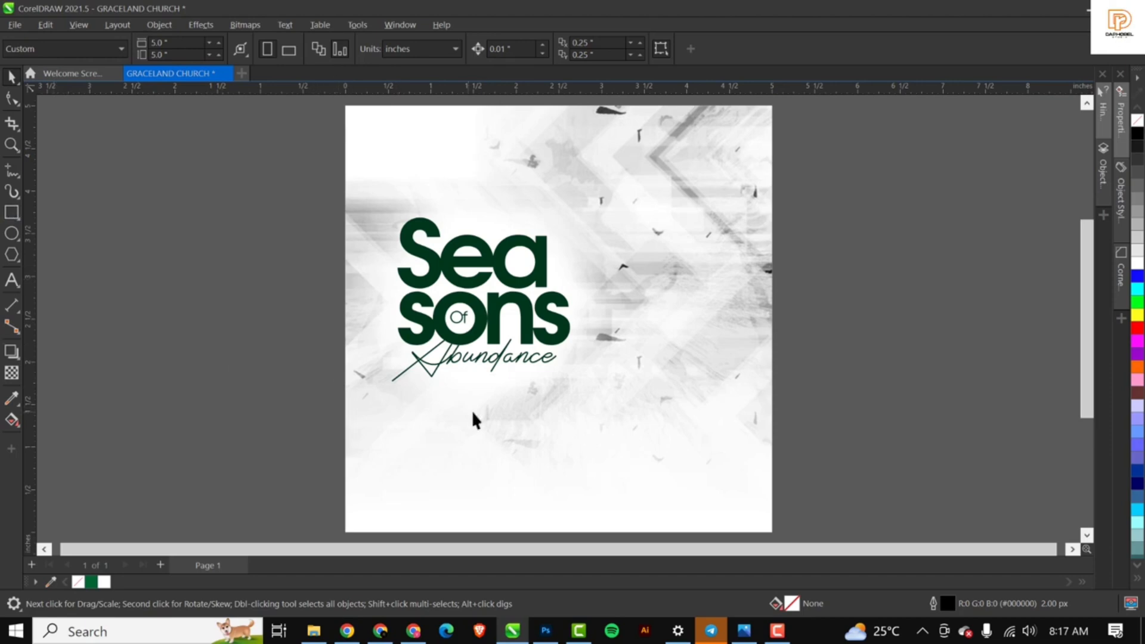
pyautogui.click(502, 409)
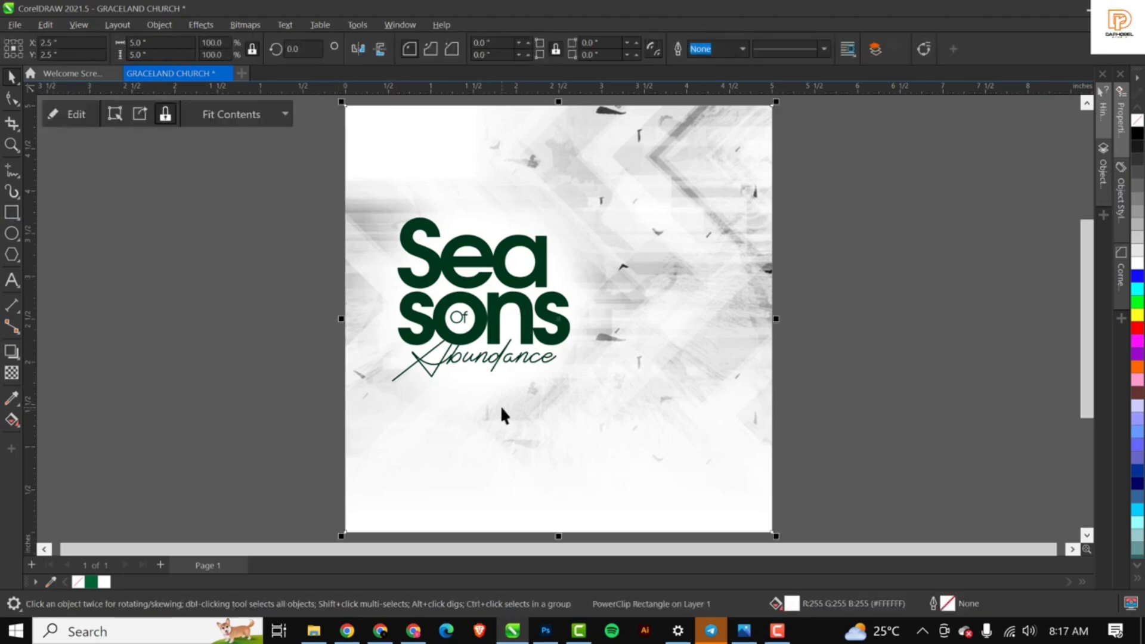
pyautogui.click(676, 298)
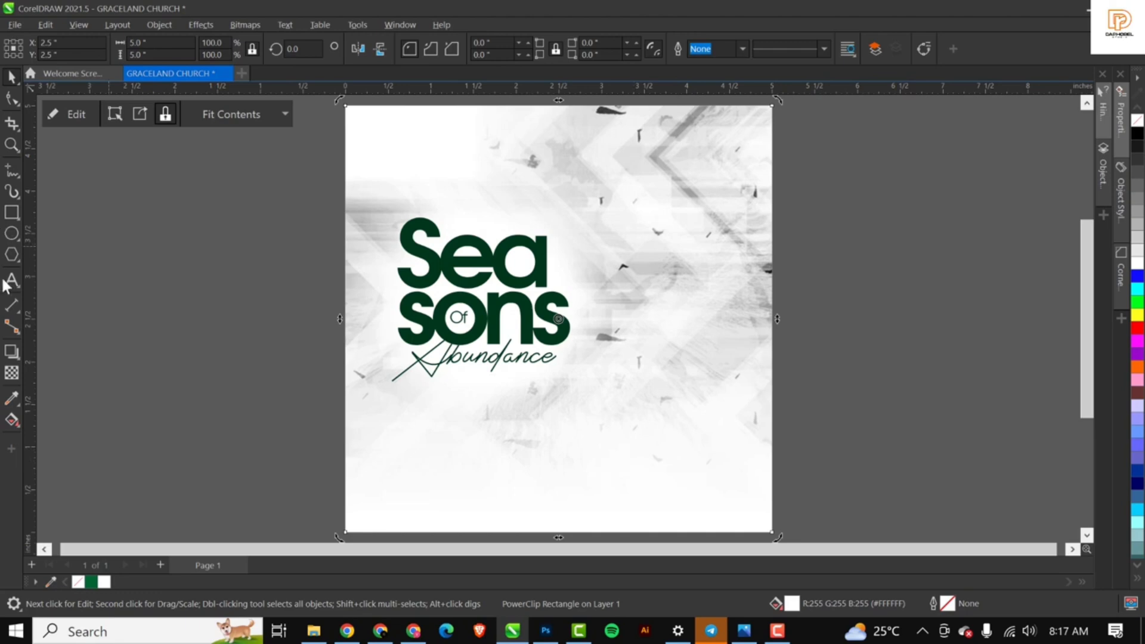
pyautogui.click(665, 443)
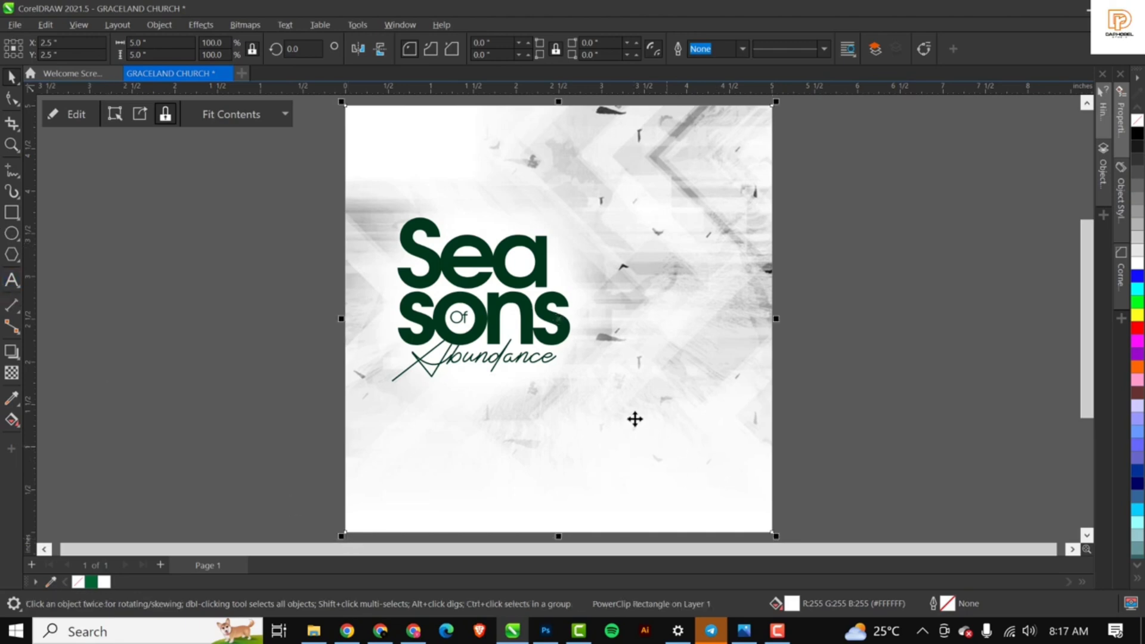
# Draw a rectangle 5 inches wide and about 2.7 inches high over the lower part of the design and fill it light yellow (#FFFF66).
pyautogui.click(12, 214)
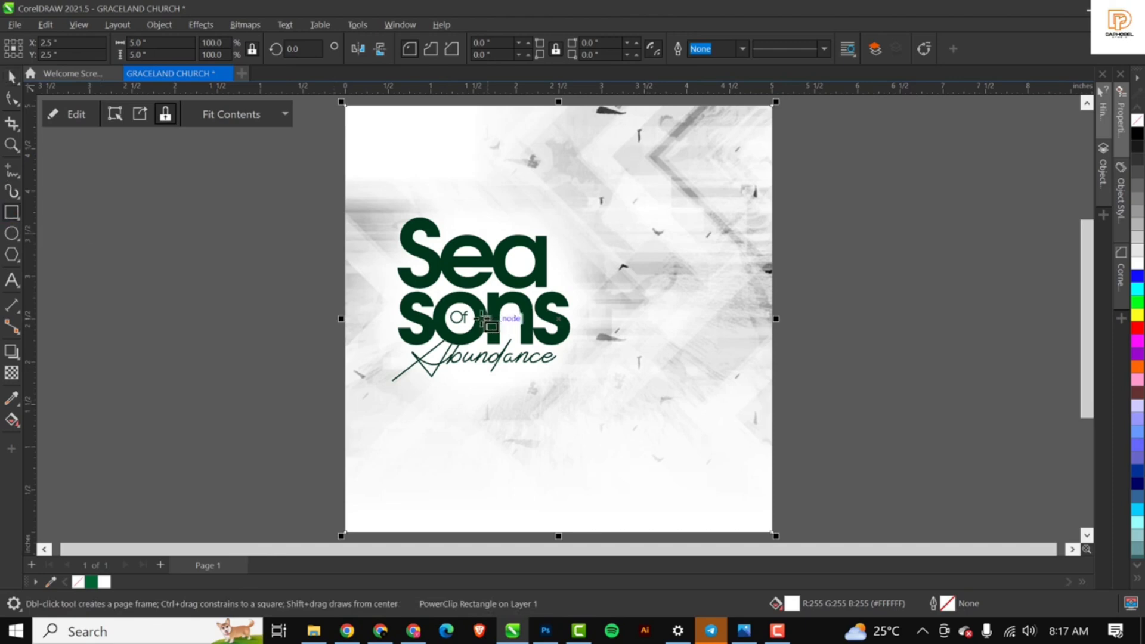
pyautogui.moveTo(346, 302); pyautogui.dragTo(772, 529)
pyautogui.press('space')
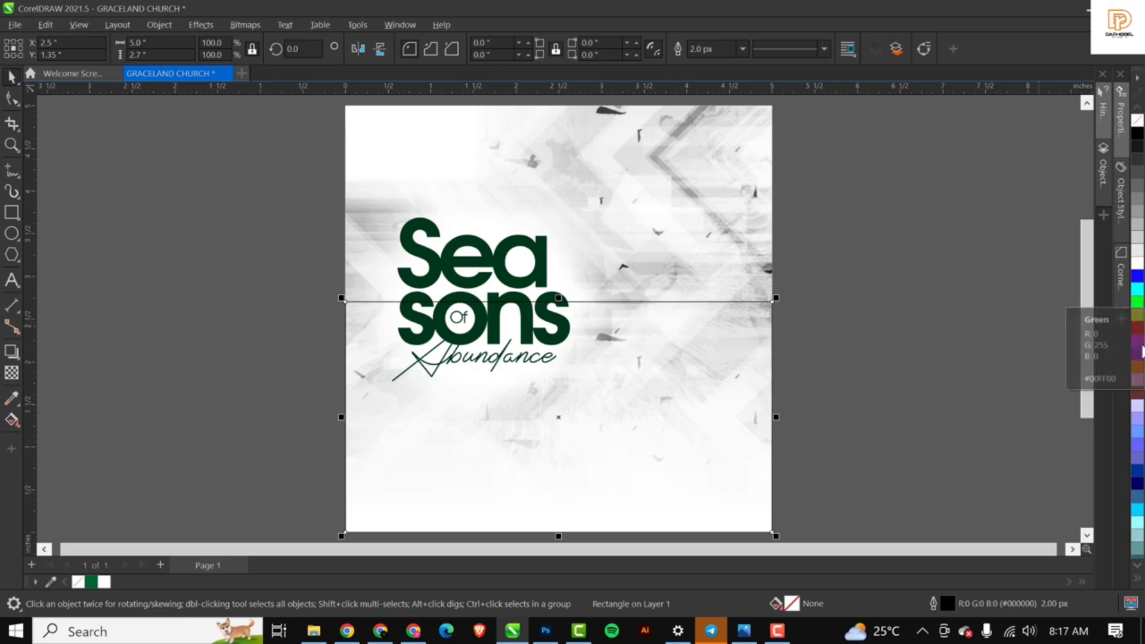
pyautogui.scroll(-5, 1139, 459)
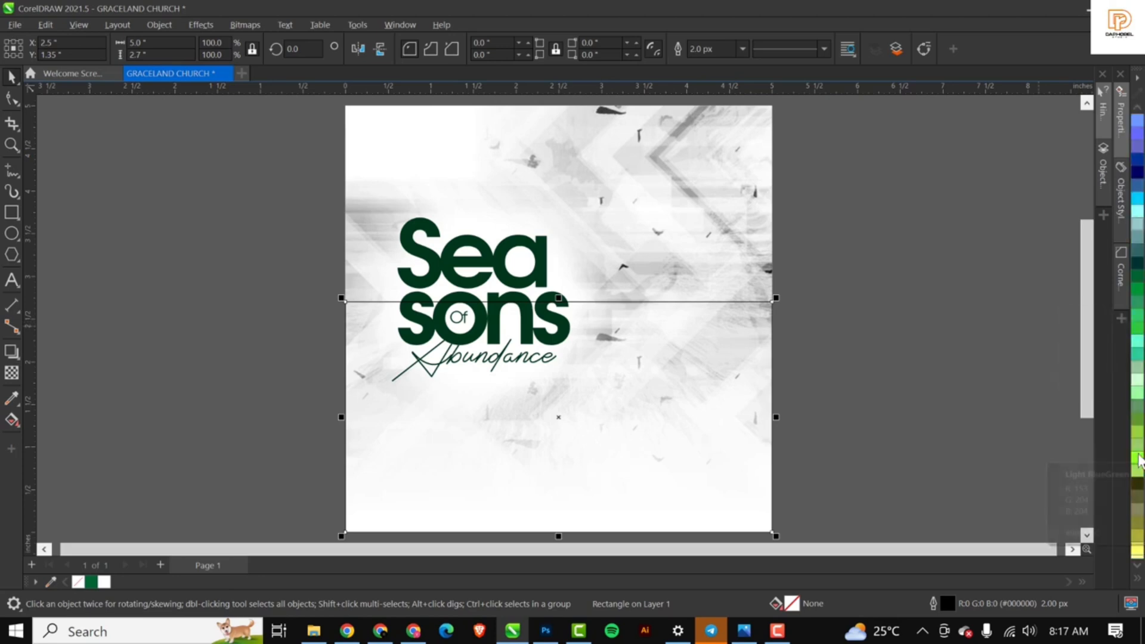
pyautogui.click(1138, 396)
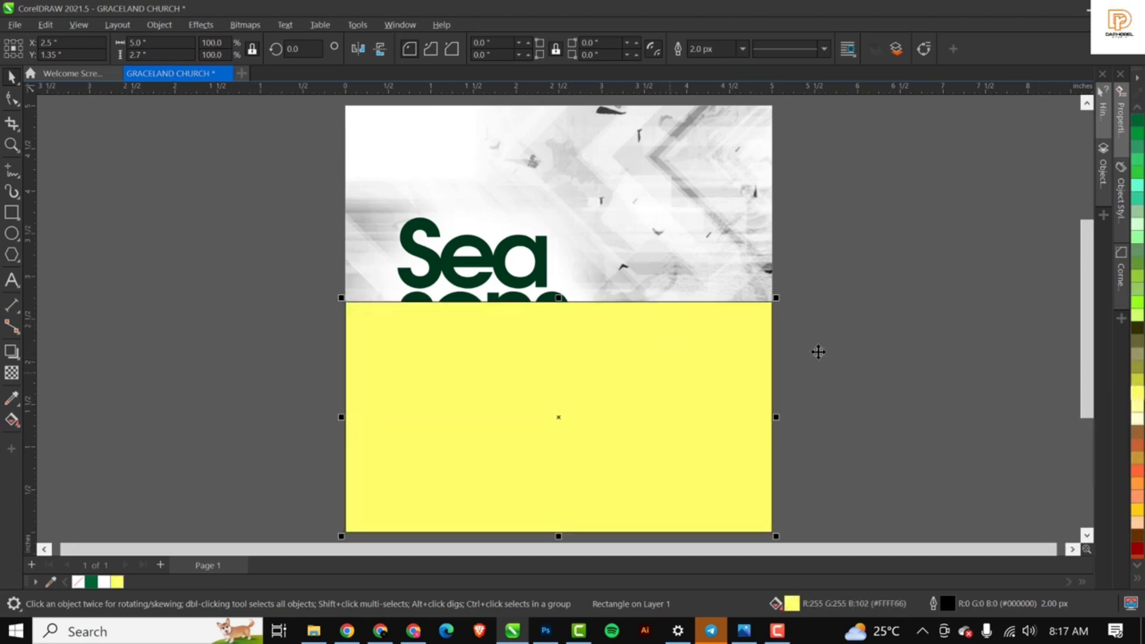
pyautogui.scroll(5, 1139, 316)
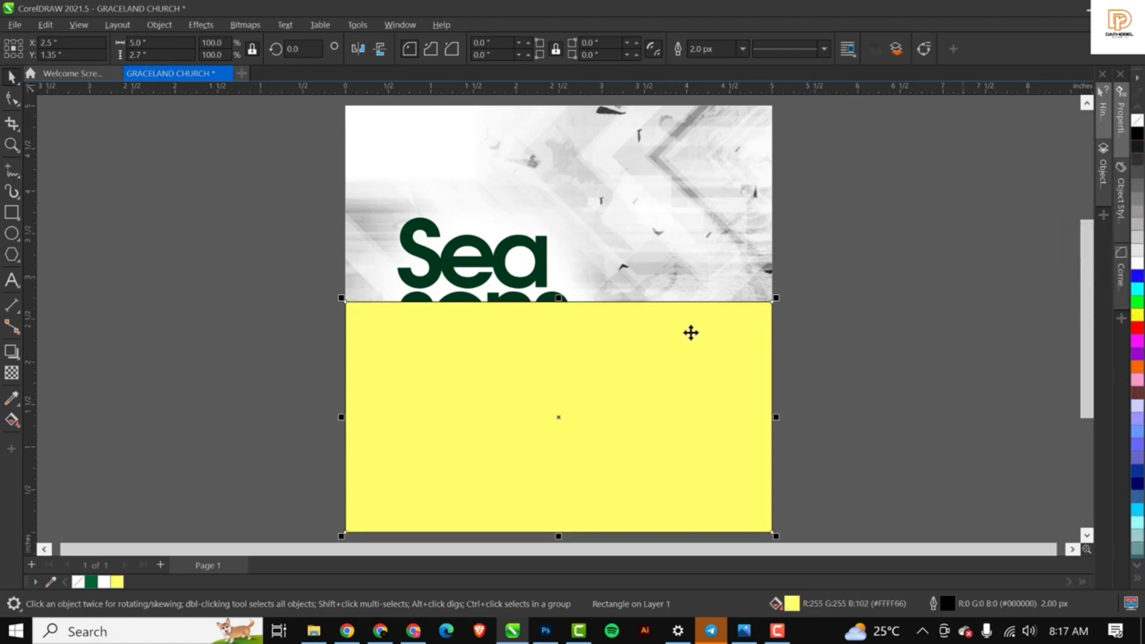
# Remove the outline from the light yellow rectangle.
pyautogui.rightClick(1136, 122)
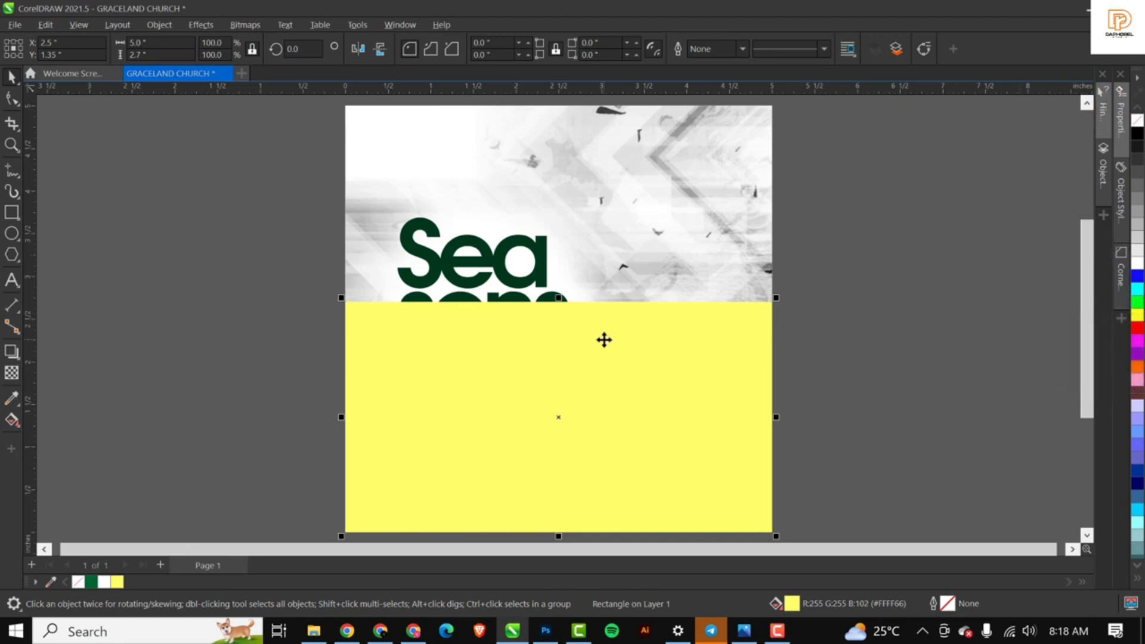
pyautogui.scroll(-5, 1141, 362)
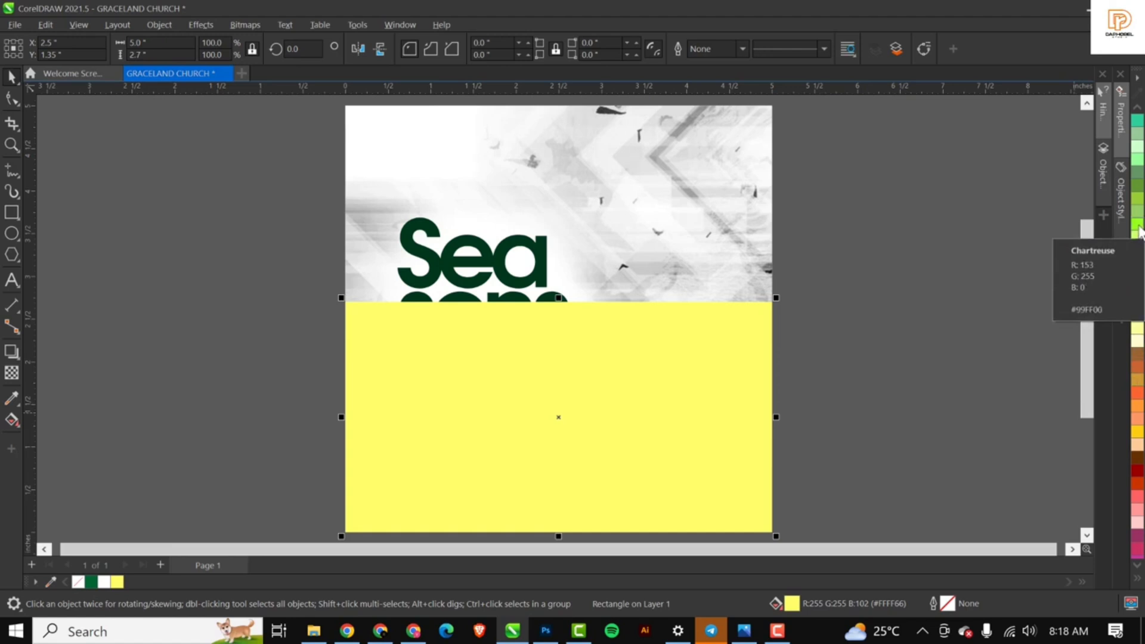
pyautogui.scroll(5, 1138, 232)
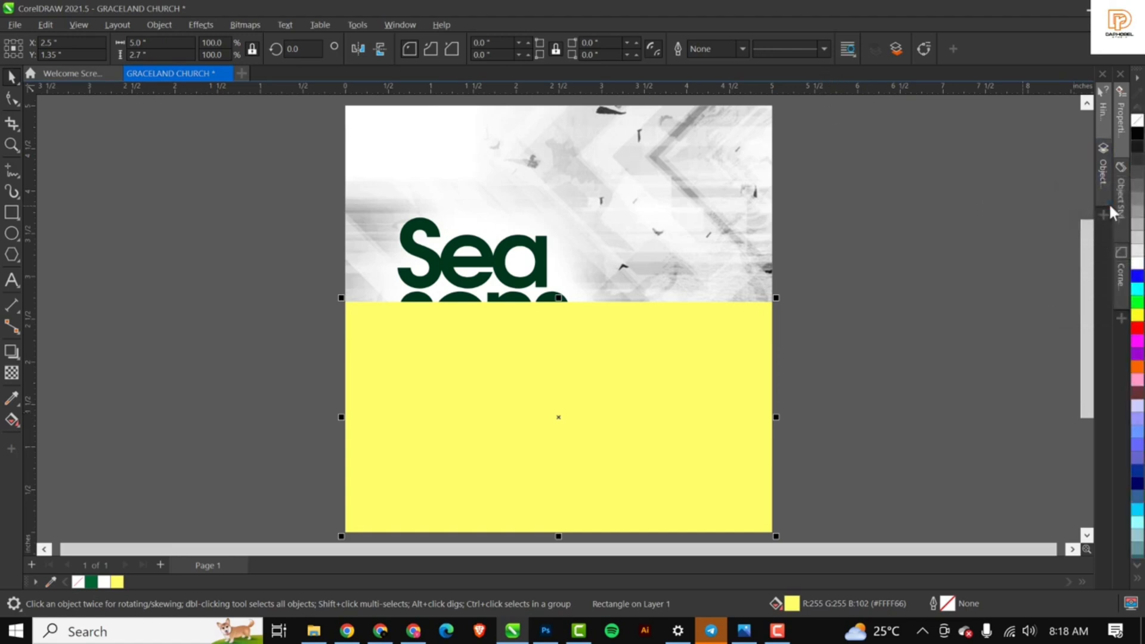
# Try mixing a little green into the yellow rectangle's fill, and undo the tint.
pyautogui.moveTo(611, 360); pyautogui.dragTo(521, 370)
pyautogui.hotkey('ctrl', 'z')
pyautogui.keyDown('ctrl'); pyautogui.click(1137, 303); pyautogui.keyUp('ctrl')
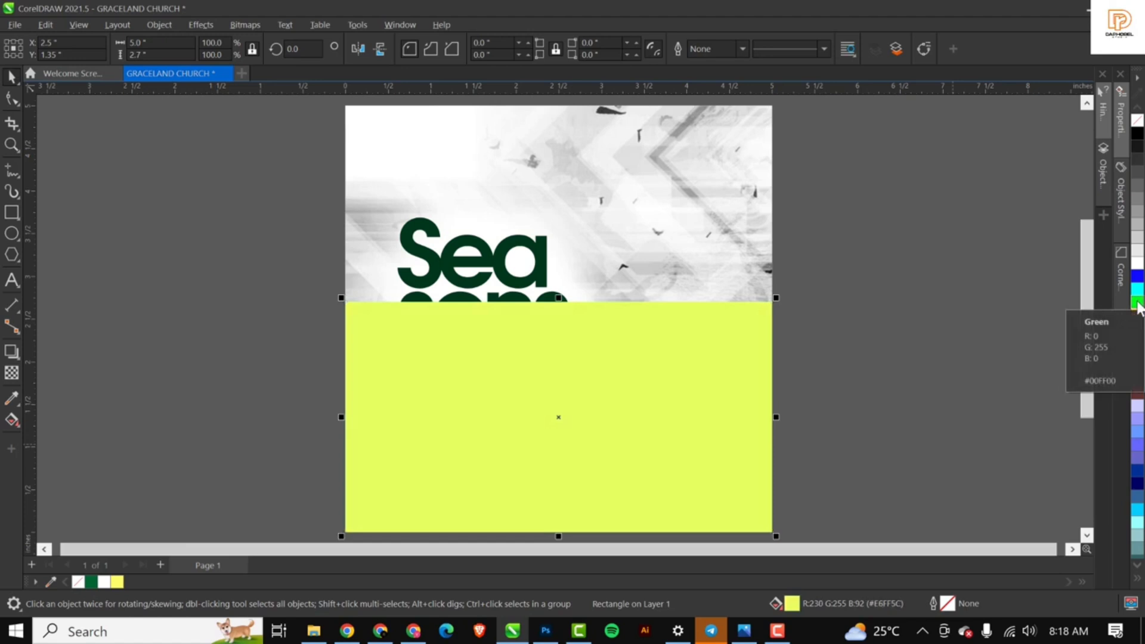
pyautogui.hotkey('ctrl', 'z')
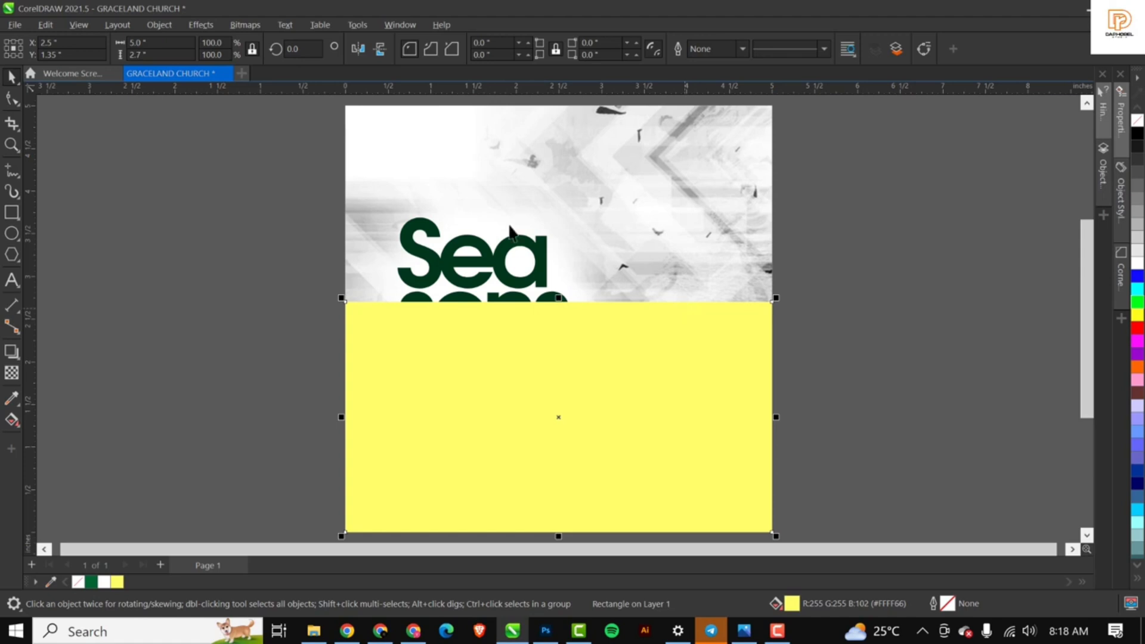
# Apply a vertical fountain transparency that fades out the yellow rectangle's upper part, and shift the fade down until the title shows clearly.
pyautogui.click(11, 374)
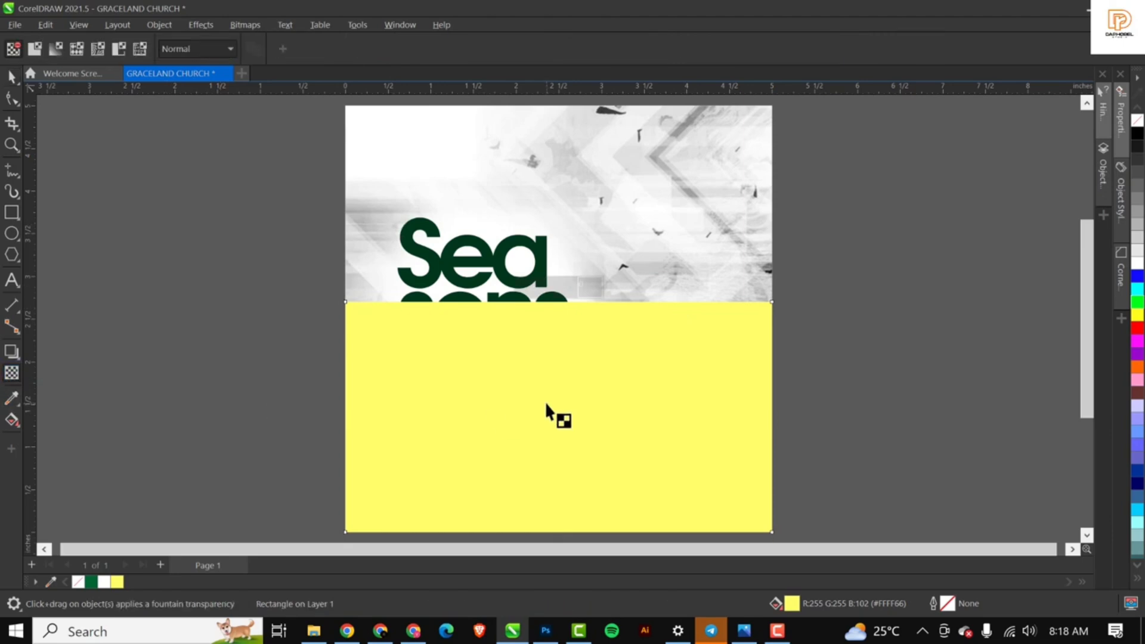
pyautogui.moveTo(538, 406); pyautogui.dragTo(539, 305)
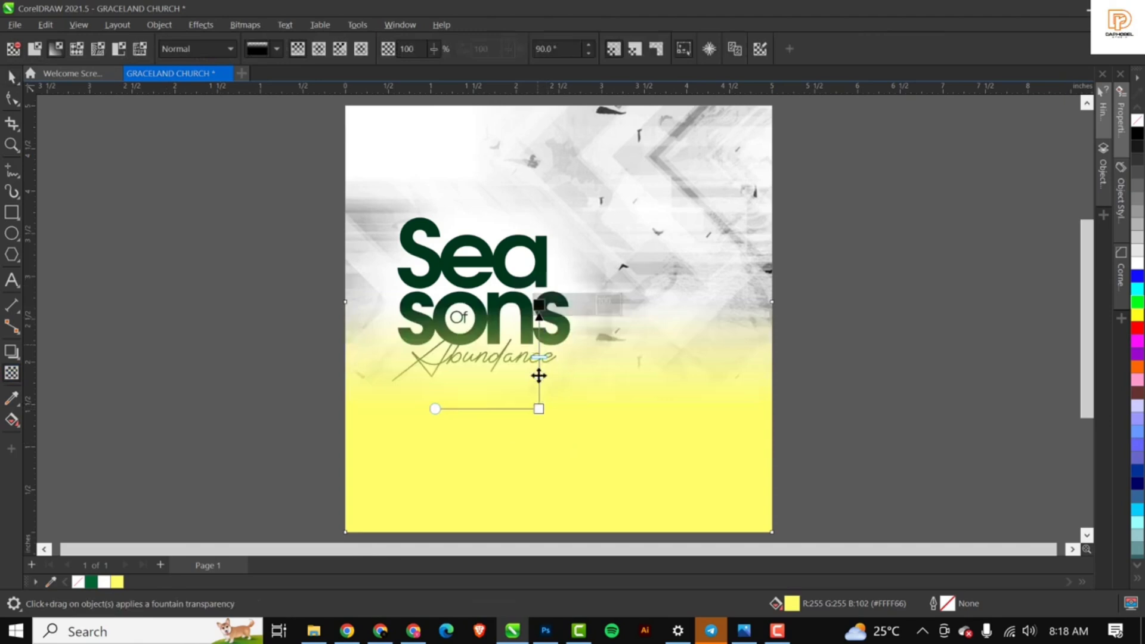
pyautogui.moveTo(539, 349); pyautogui.dragTo(536, 381)
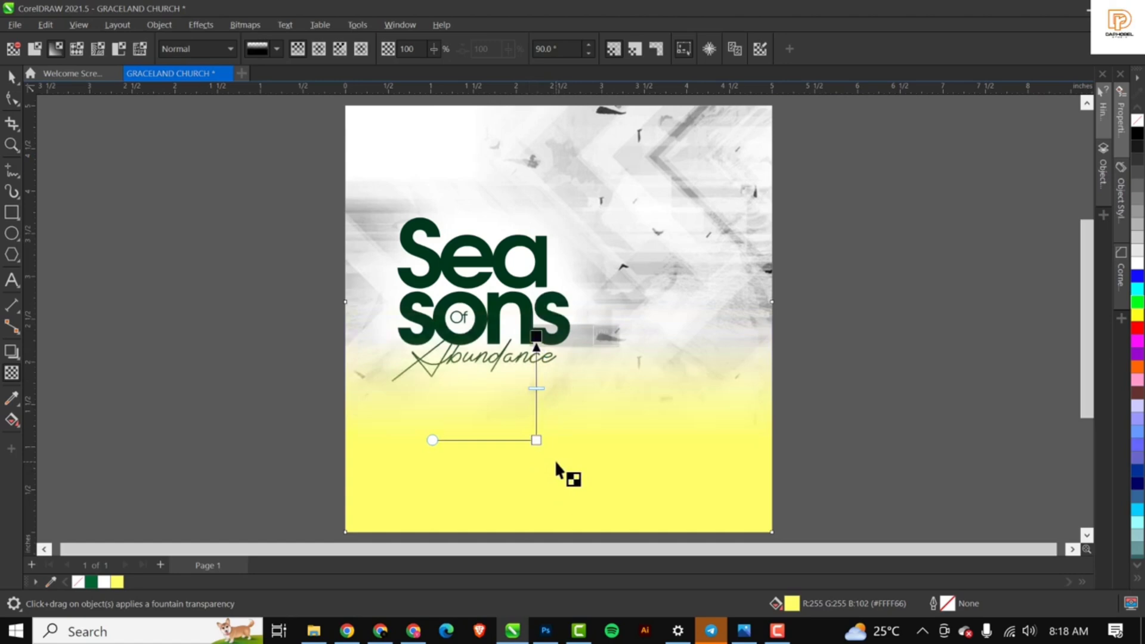
pyautogui.press('space')
# Try a chartreuse (#99FF00) fill on the faded rectangle, and set it back to light yellow (#FFFF66).
pyautogui.scroll(-5, 1137, 446)
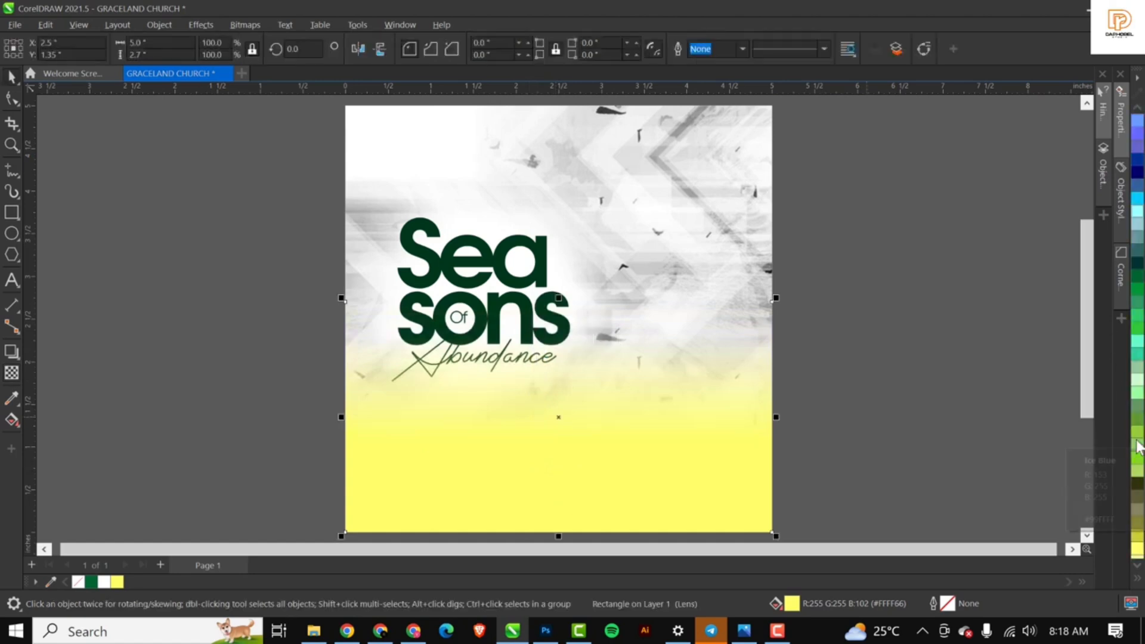
pyautogui.scroll(-4, 1137, 446)
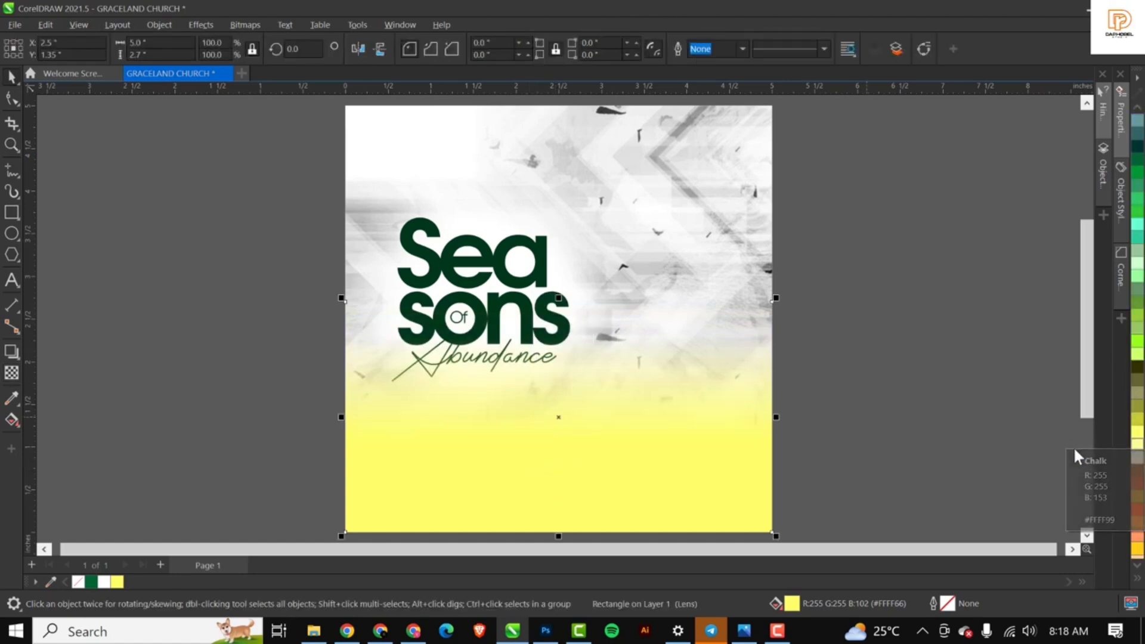
pyautogui.click(1139, 345)
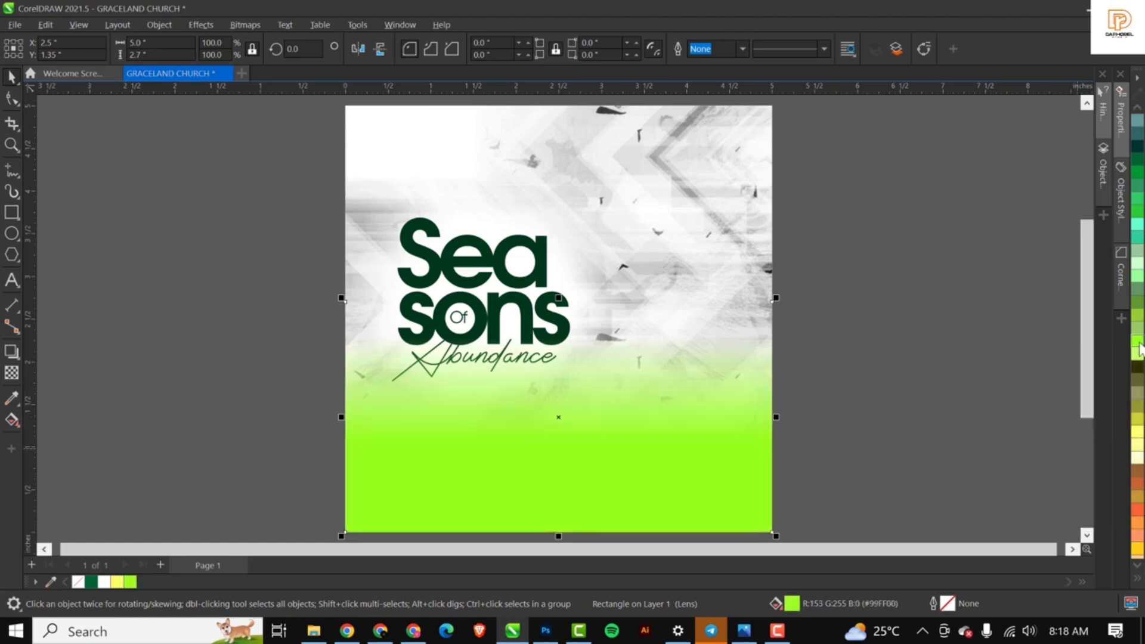
pyautogui.click(1137, 441)
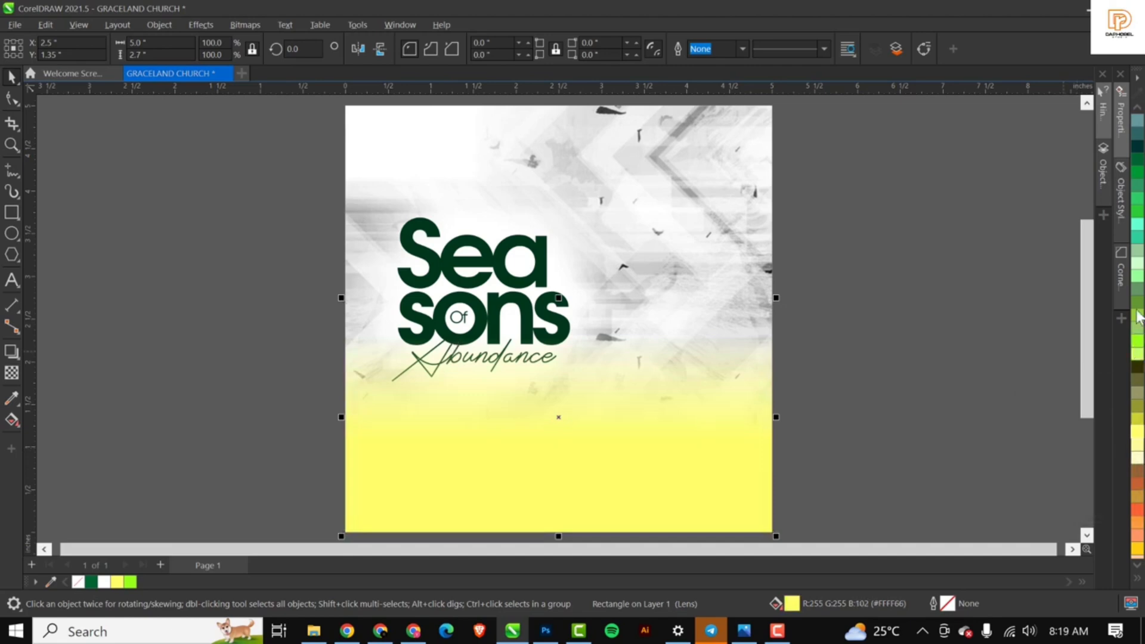
# Stretch the faded yellow rectangle upwards to a height of about 2.93 inches, keeping it aligned with the page.
pyautogui.scroll(5, 1137, 283)
pyautogui.scroll(2, 1137, 284)
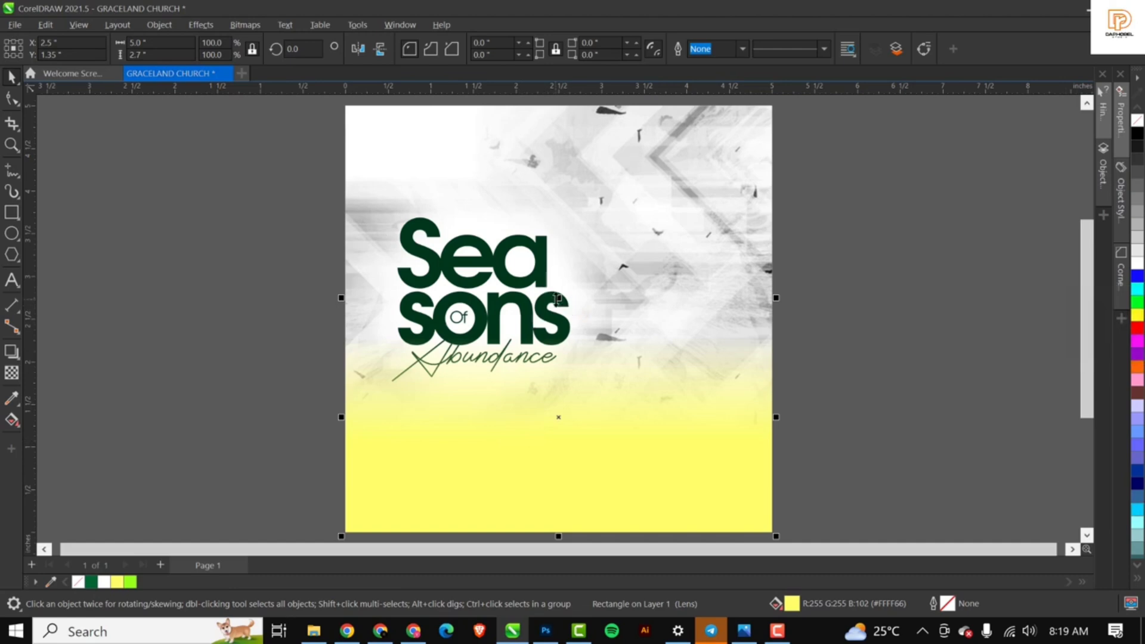
pyautogui.moveTo(558, 297); pyautogui.dragTo(557, 278)
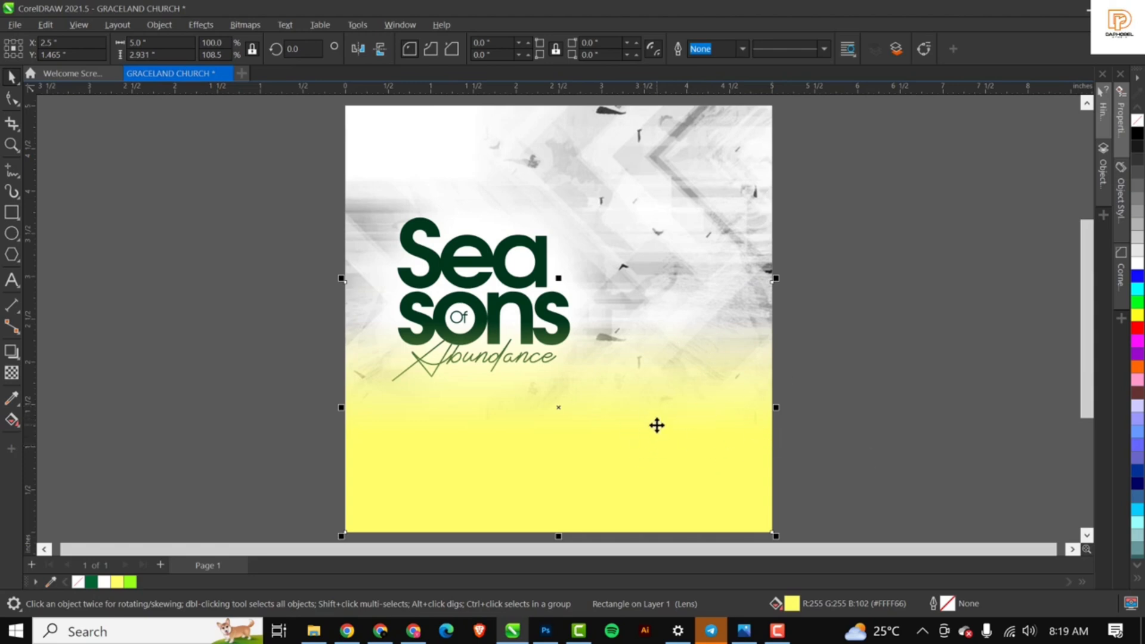
pyautogui.moveTo(689, 420); pyautogui.dragTo(849, 404)
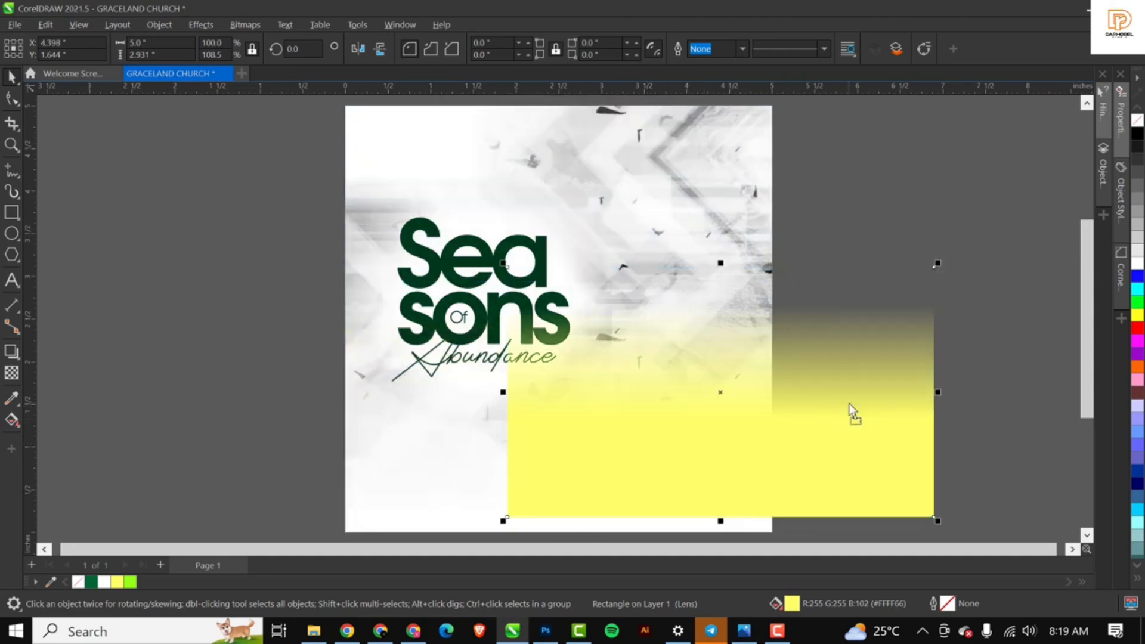
pyautogui.hotkey('ctrl', 'z')
# Move the yellow fade into the background square's PowerClip, enlarge it around its centre to about 5.41 by 3.17 inches, and finish editing the contents.
pyautogui.press('Delete')
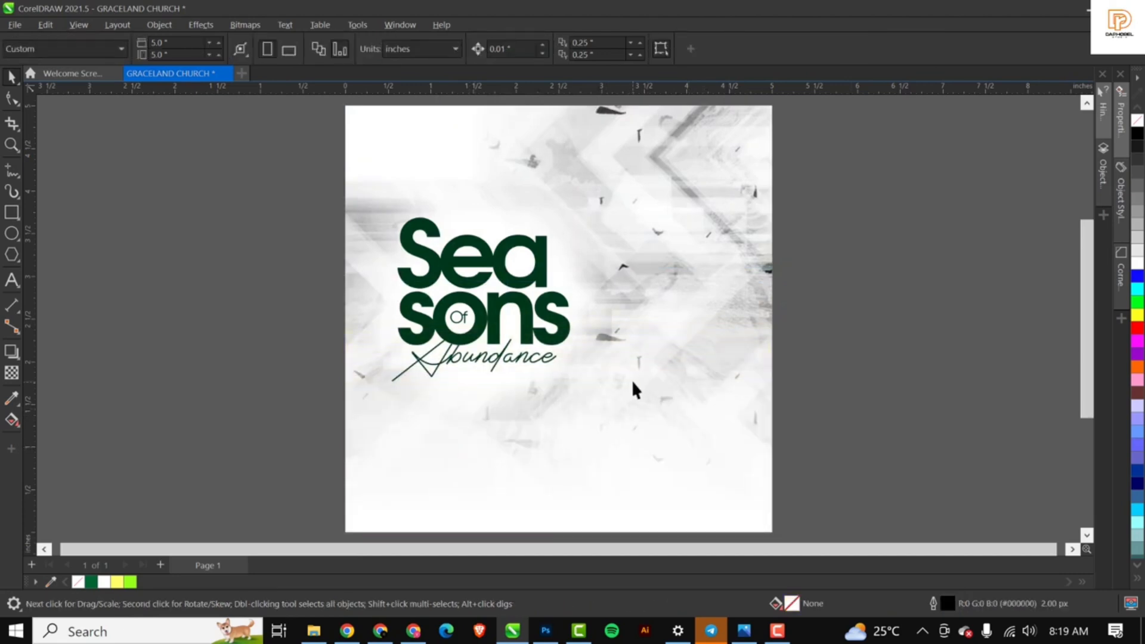
pyautogui.doubleClick(639, 352)
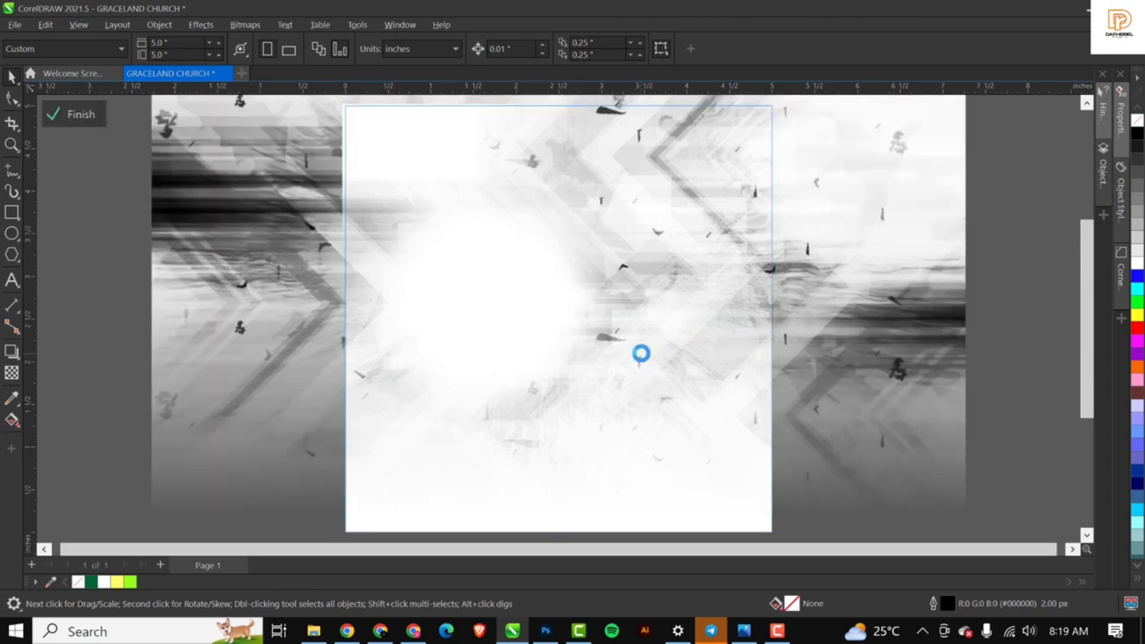
pyautogui.hotkey('ctrl', 'v')
pyautogui.scroll(-1, 638, 328)
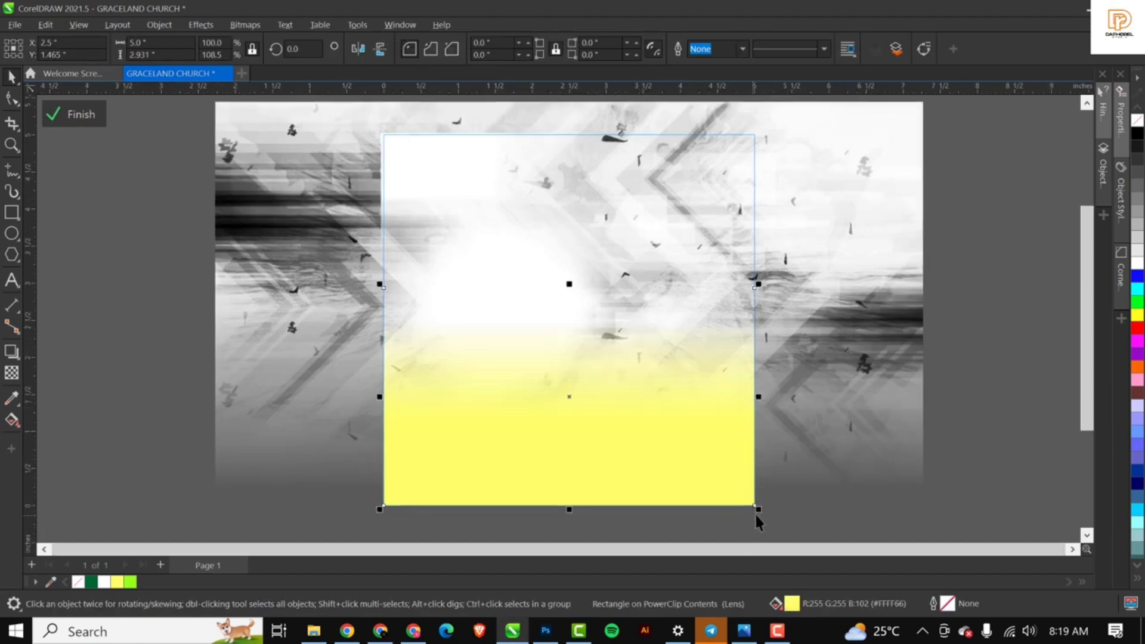
pyautogui.moveTo(756, 512)
pyautogui.mouseDown()
pyautogui.moveTo(784, 526)
pyautogui.moveTo(772, 524)
pyautogui.mouseUp()
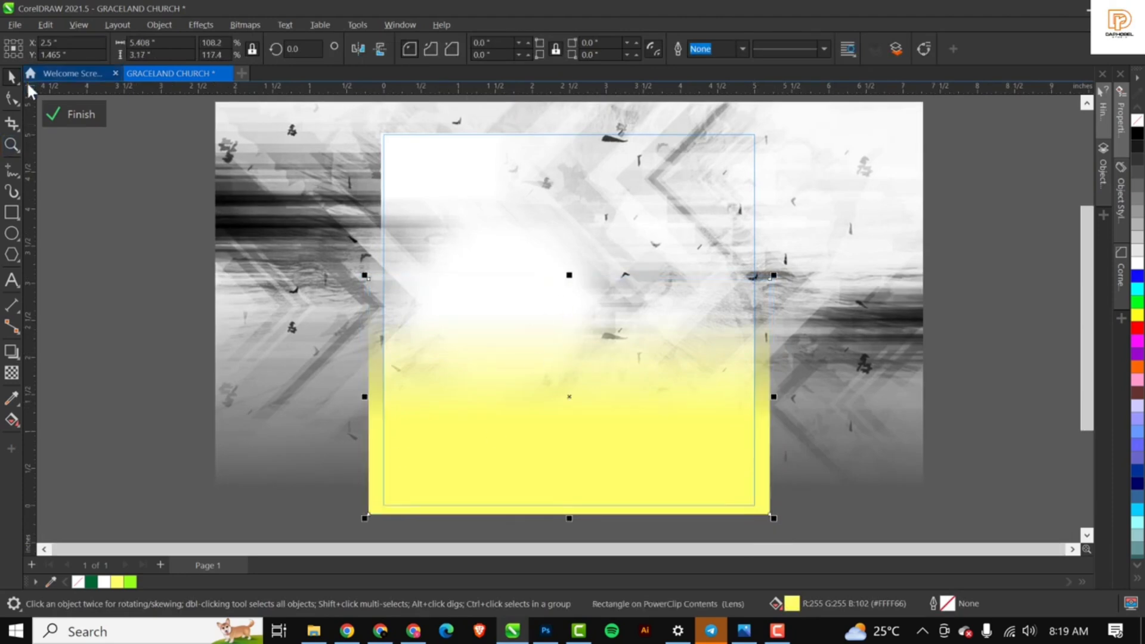
pyautogui.click(62, 114)
pyautogui.click(113, 261)
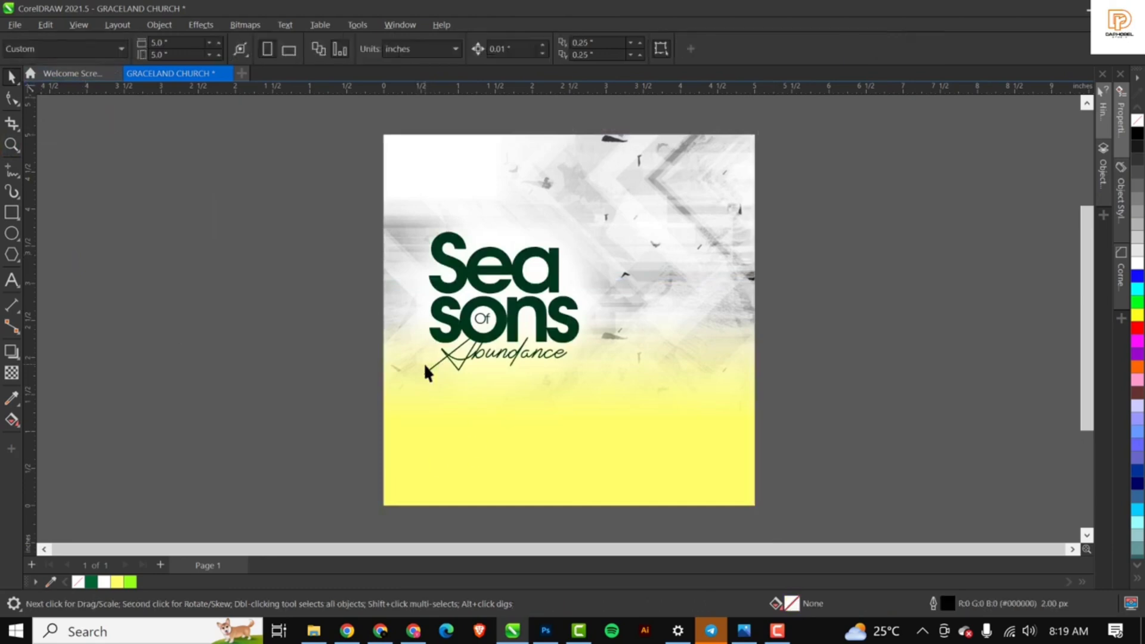
# Enlarge the whole "Seasons Of Abundance" title from its upper-left corner to about 2.17 by 1.99 inches.
pyautogui.scroll(1, 423, 362)
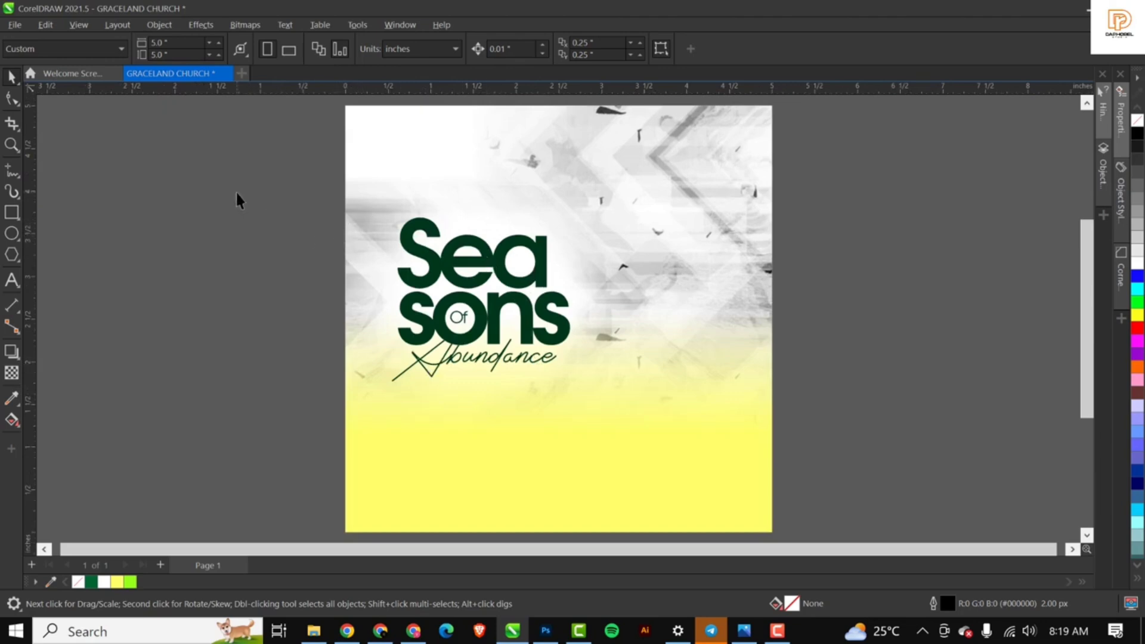
pyautogui.moveTo(230, 187)
pyautogui.mouseDown()
pyautogui.moveTo(405, 271)
pyautogui.moveTo(698, 440)
pyautogui.moveTo(683, 446)
pyautogui.mouseUp()
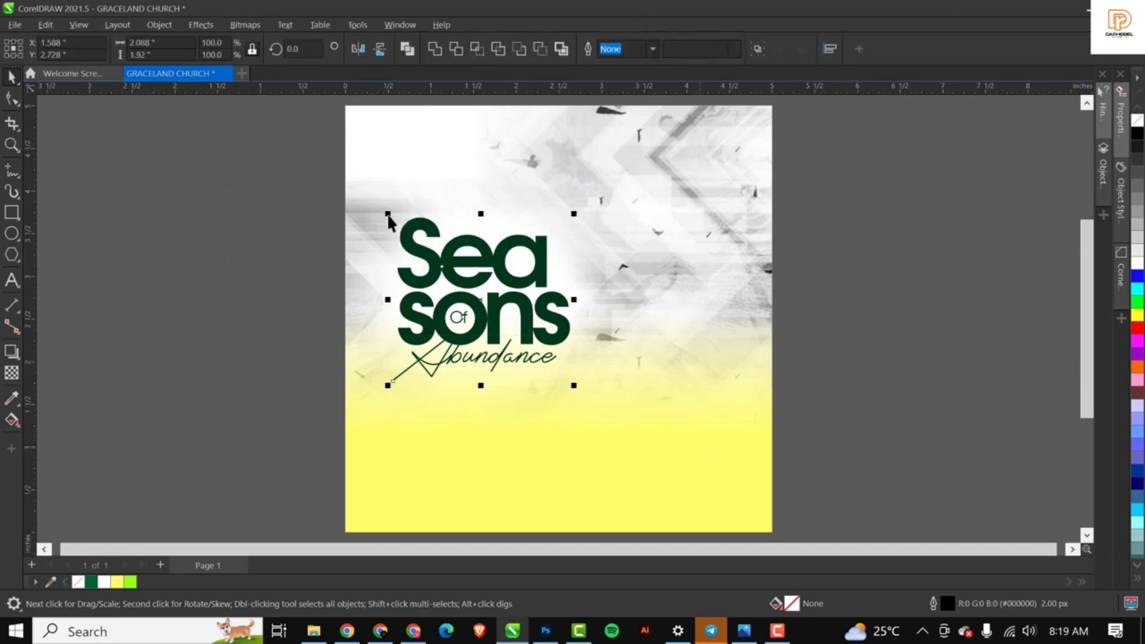
pyautogui.moveTo(382, 212); pyautogui.dragTo(381, 208)
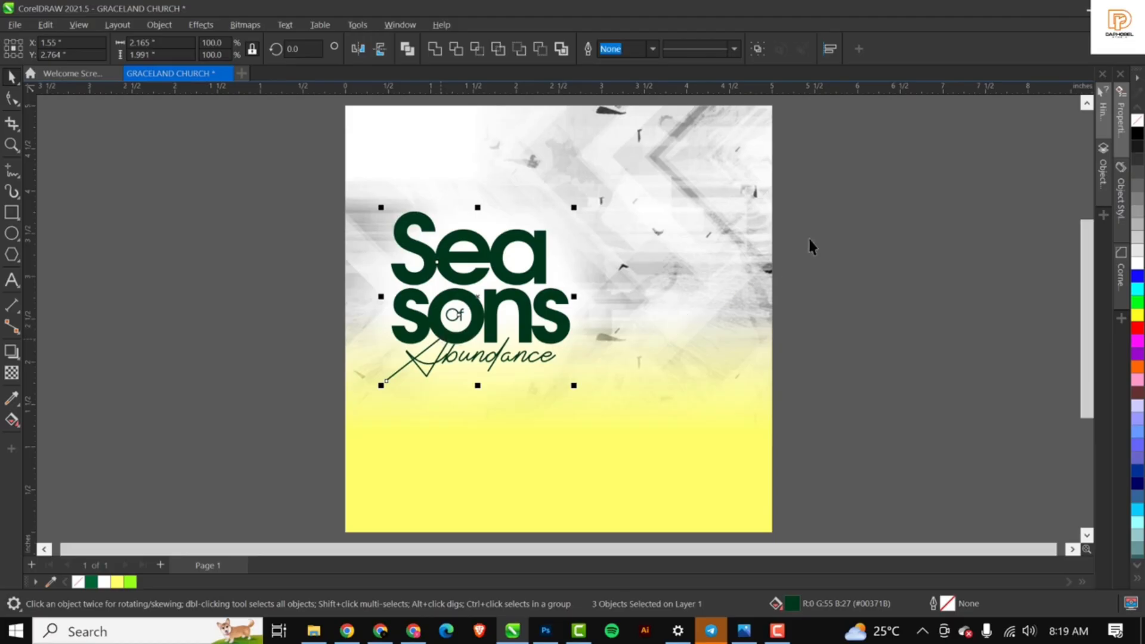
pyautogui.click(860, 220)
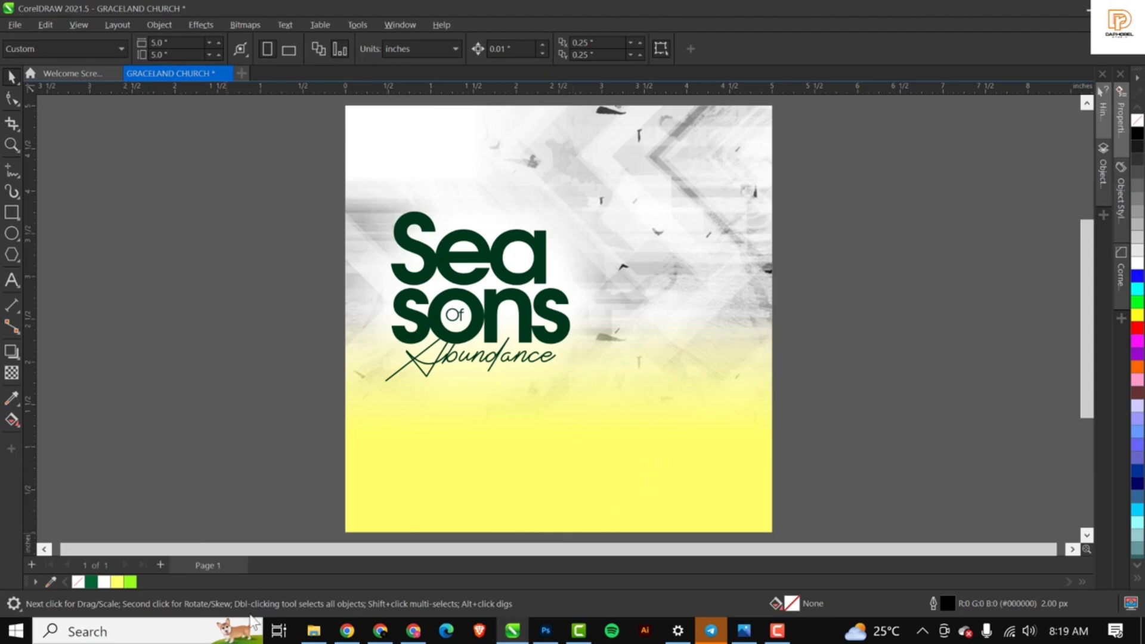
# Bring the TREE image from the RESOURCE FILE folder into the design and centre it at about X 3.83, Y 2.34 inches, beside the title.
pyautogui.moveTo(314, 637)
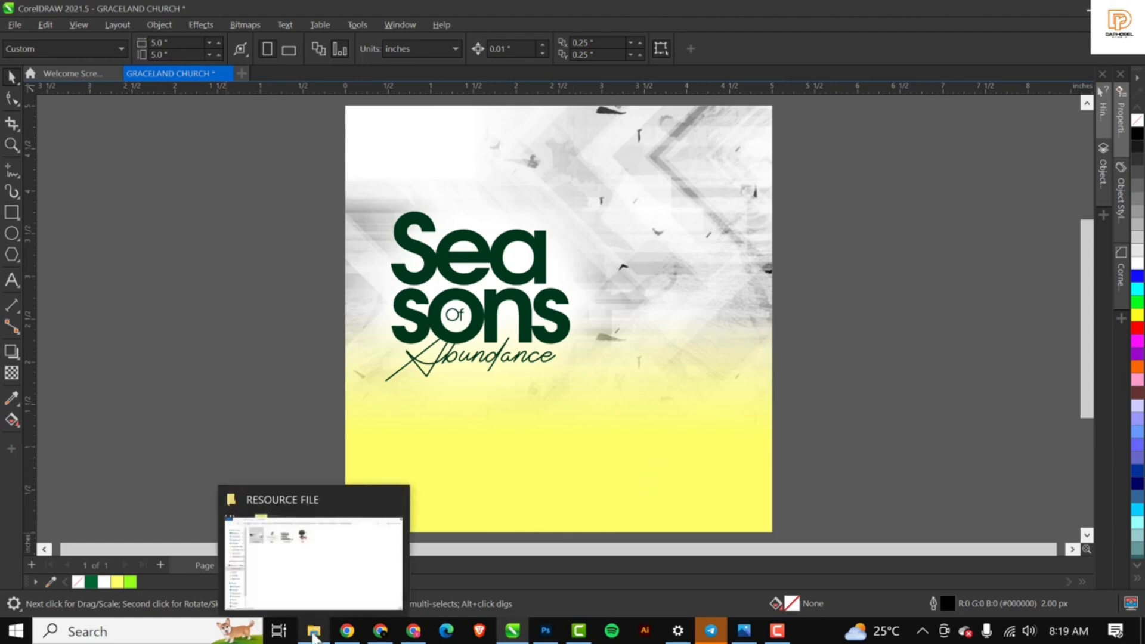
pyautogui.click(360, 545)
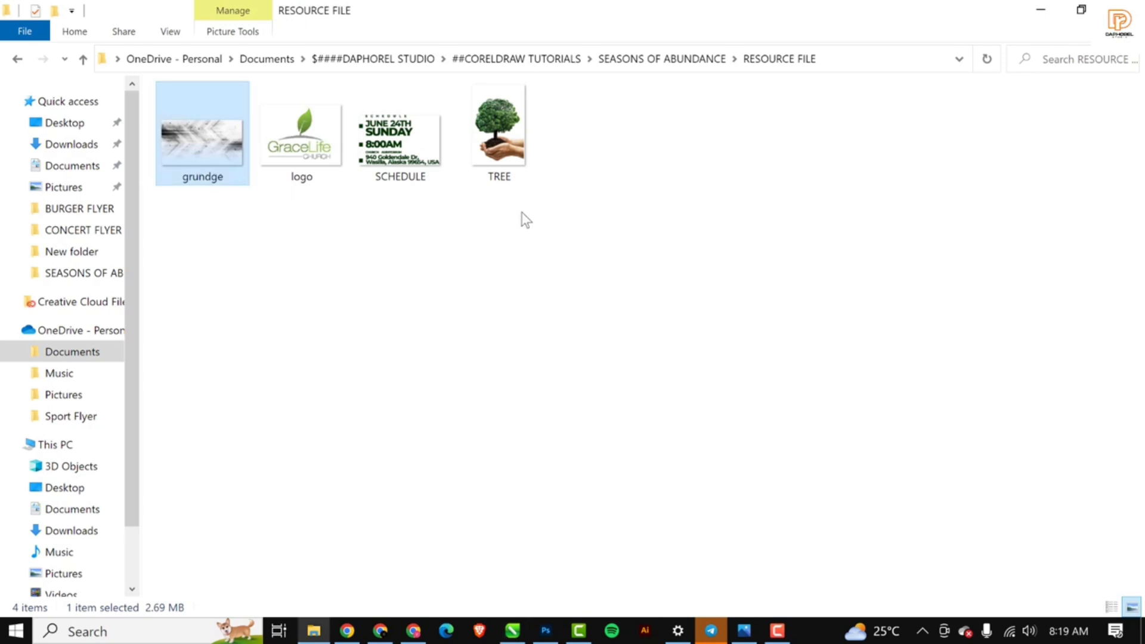
pyautogui.click(493, 143)
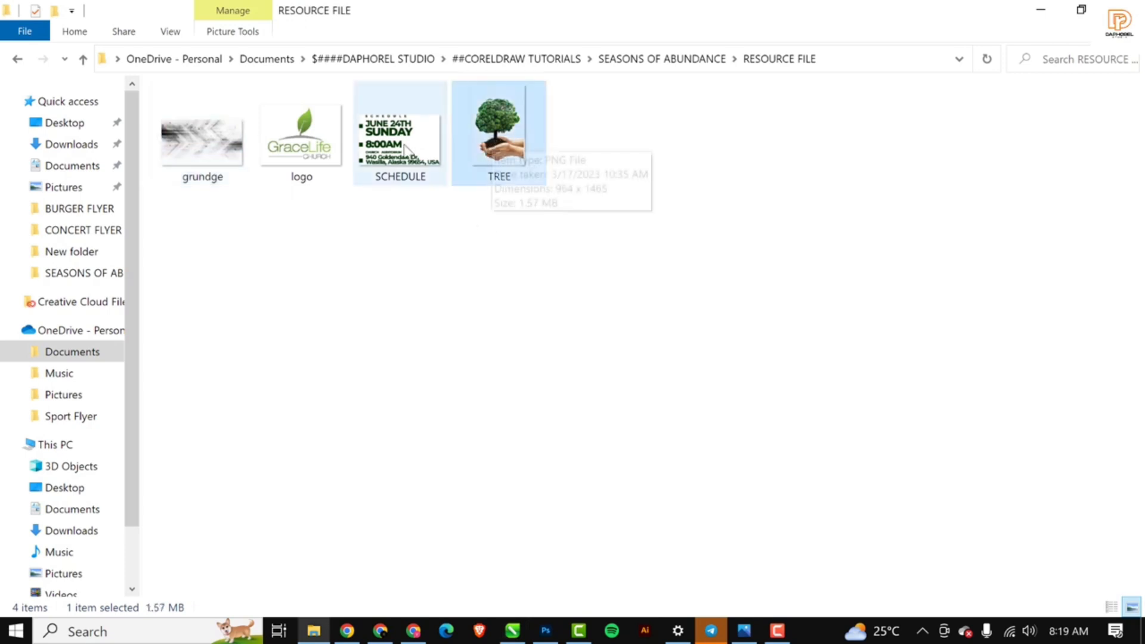
pyautogui.moveTo(506, 110); pyautogui.dragTo(844, 292)
pyautogui.scroll(-3, 696, 293)
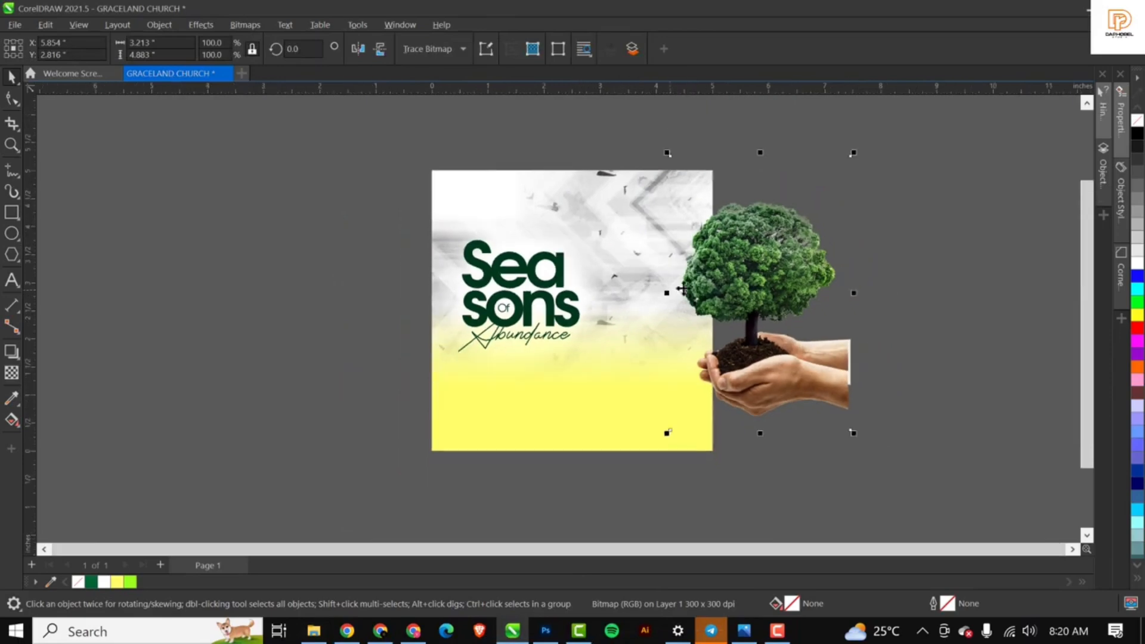
pyautogui.moveTo(752, 302); pyautogui.dragTo(636, 302)
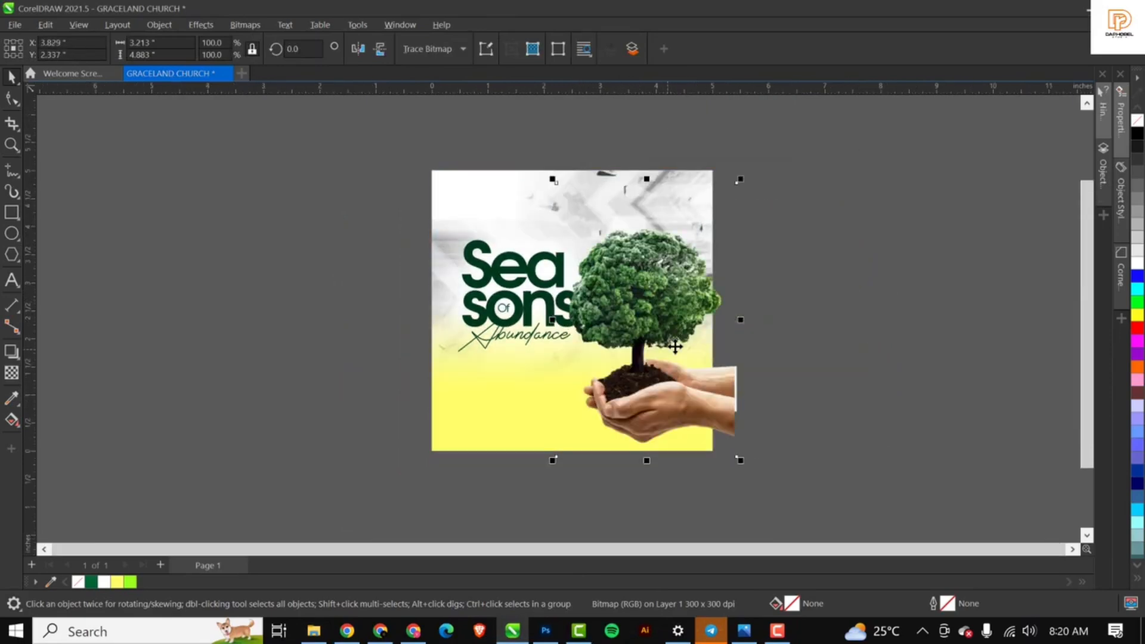
# Trim the white strip off the tree image's wrist-side edge by moving its boundary nodes inward, leaving the image about 3.07 inches wide.
pyautogui.scroll(2, 679, 334)
pyautogui.scroll(-1, 719, 376)
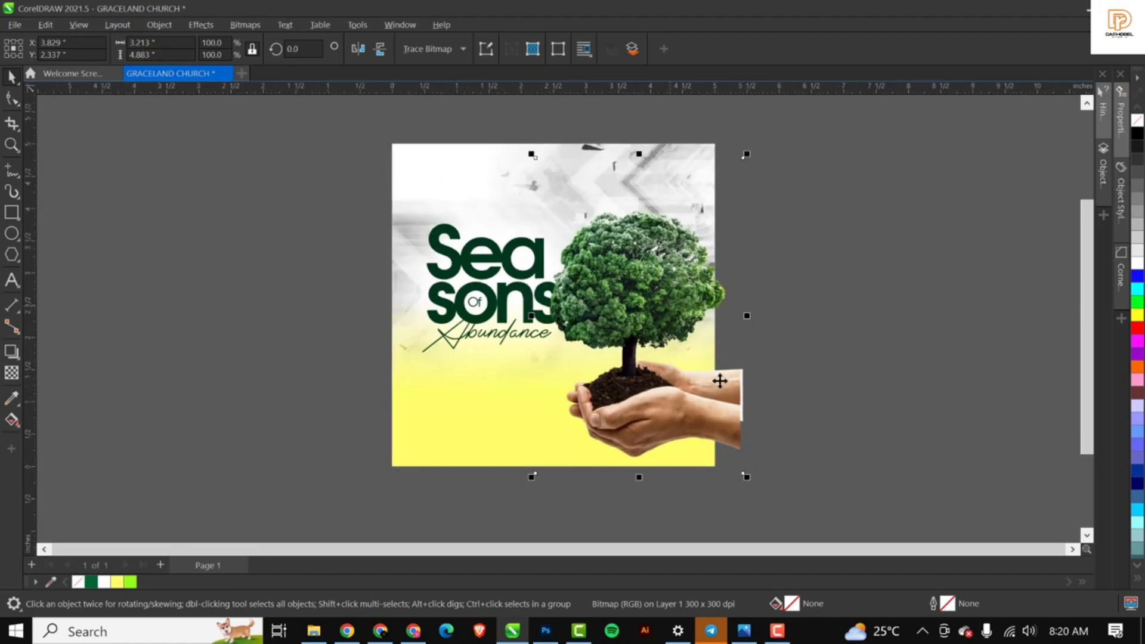
pyautogui.scroll(4, 753, 388)
pyautogui.scroll(-4, 720, 355)
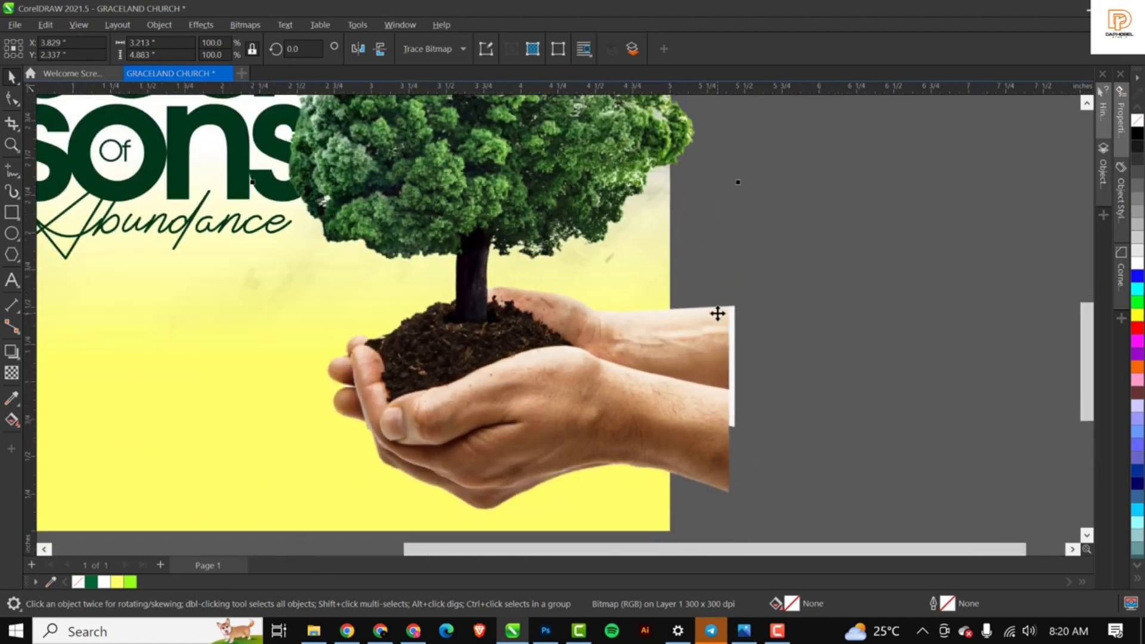
pyautogui.scroll(3, 717, 313)
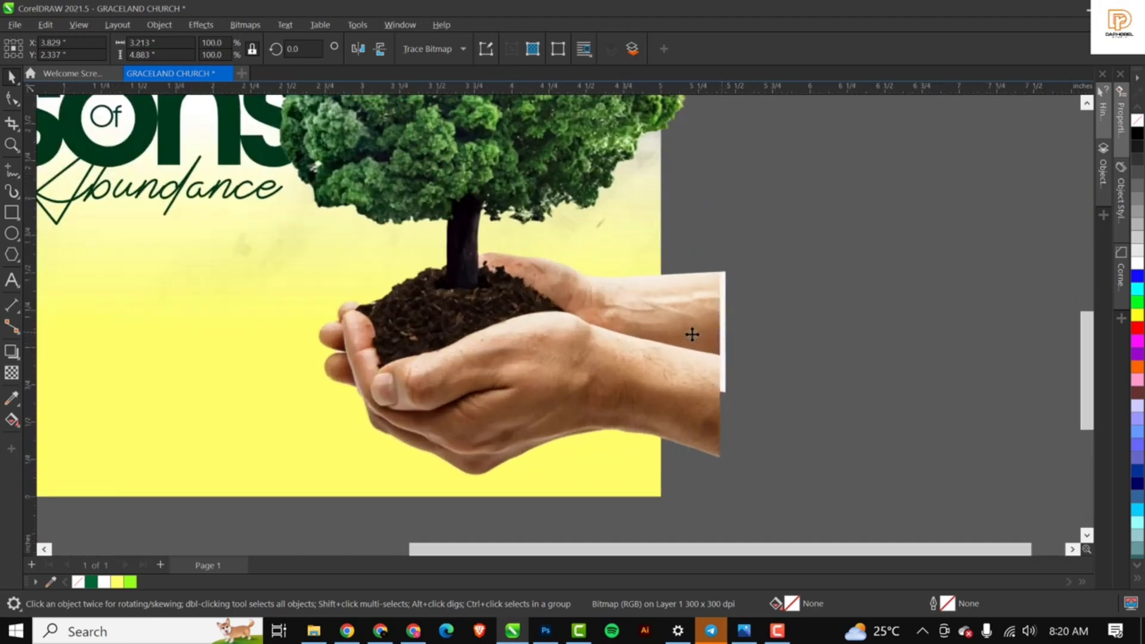
pyautogui.scroll(-3, 690, 335)
pyautogui.scroll(1, 604, 203)
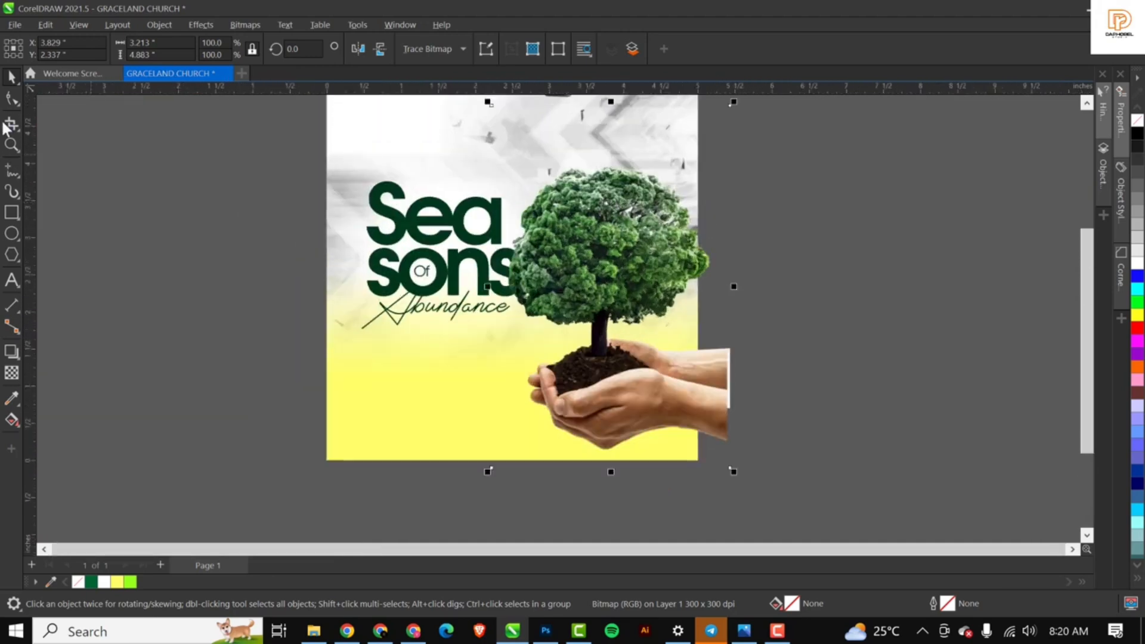
pyautogui.click(12, 98)
pyautogui.scroll(-1, 625, 253)
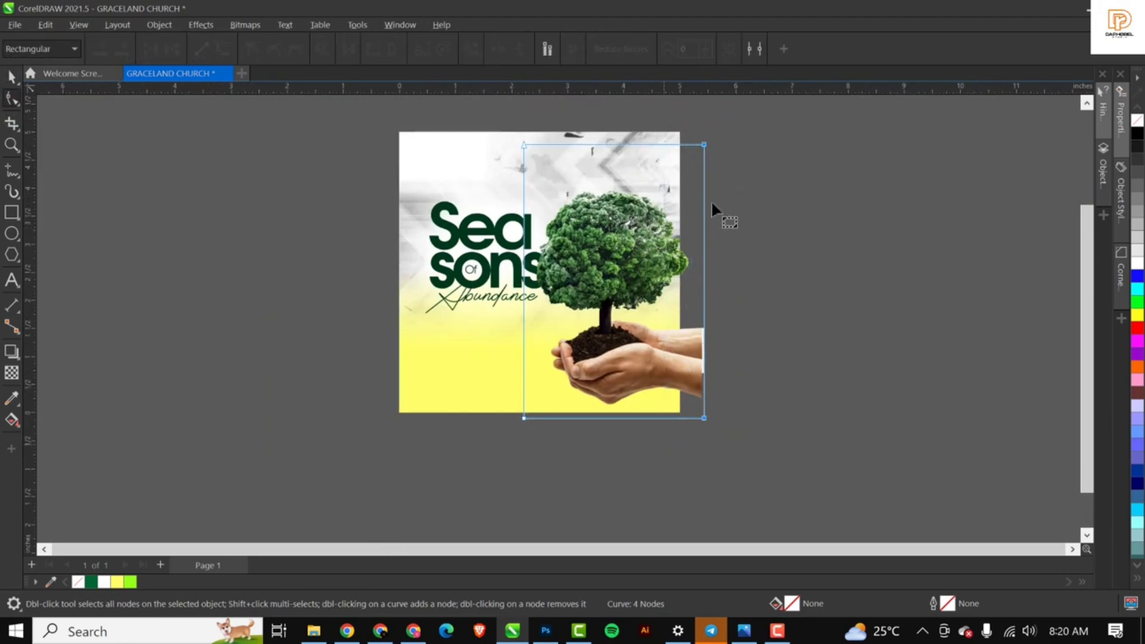
pyautogui.scroll(1, 687, 143)
pyautogui.scroll(-2, 696, 133)
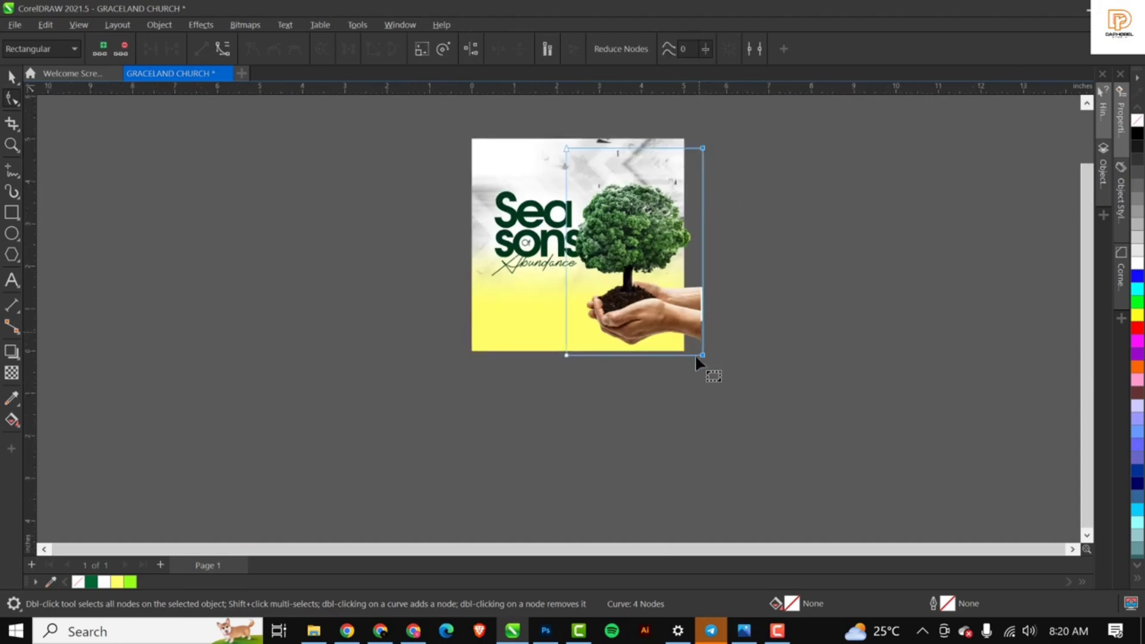
pyautogui.scroll(1, 697, 354)
pyautogui.scroll(-1, 703, 357)
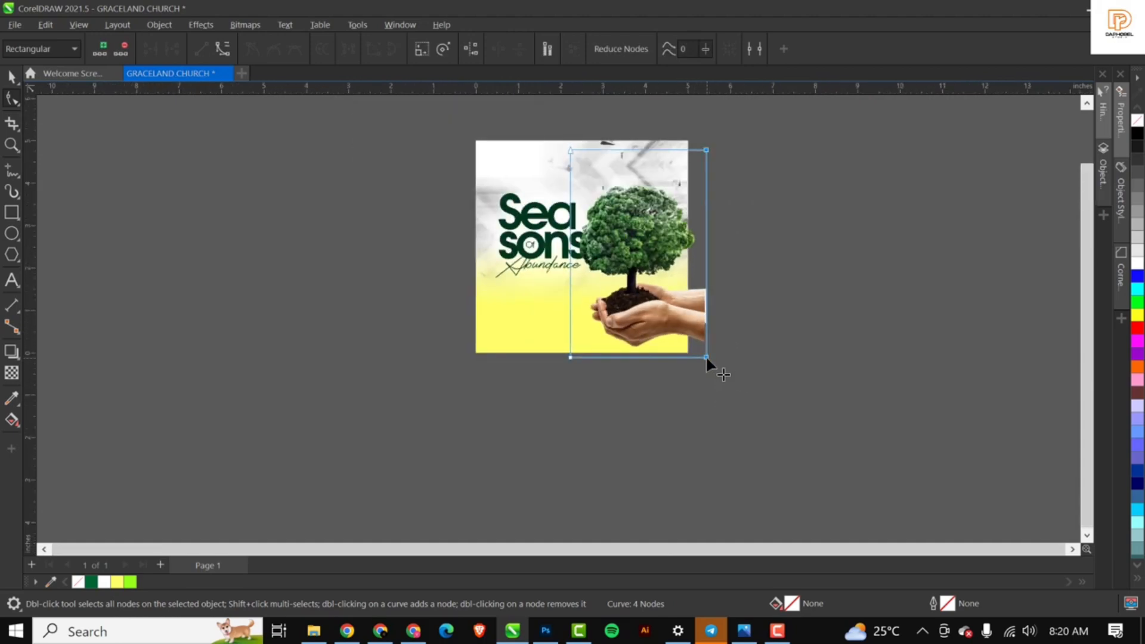
pyautogui.moveTo(706, 355); pyautogui.dragTo(699, 355)
pyautogui.scroll(1, 669, 284)
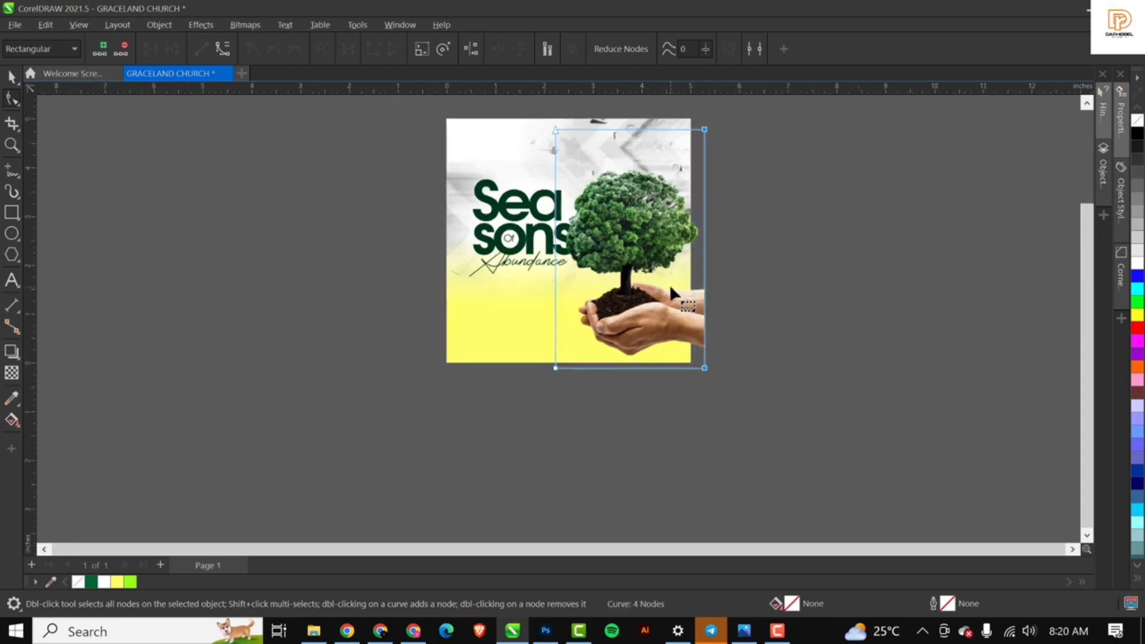
pyautogui.press('space')
# Scale the tree image around its centre to about 2.48 by 3.96 inches and move it to about X 3.85, Y 2.41 inches.
pyautogui.scroll(1, 614, 230)
pyautogui.scroll(1, 613, 261)
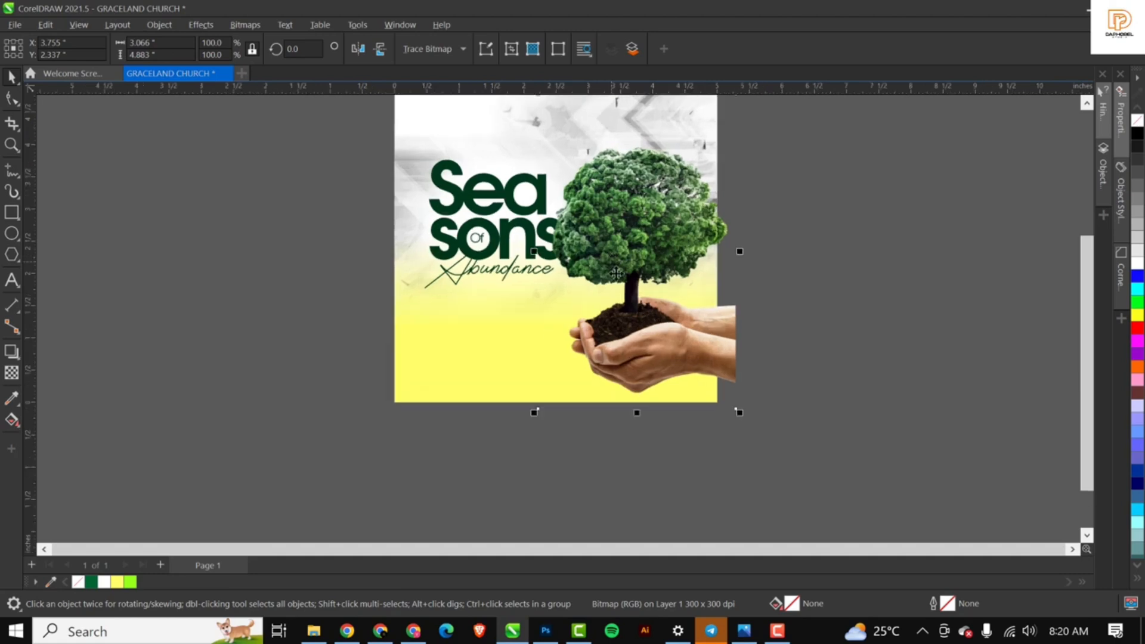
pyautogui.scroll(-2, 621, 276)
pyautogui.moveTo(710, 380); pyautogui.dragTo(692, 373)
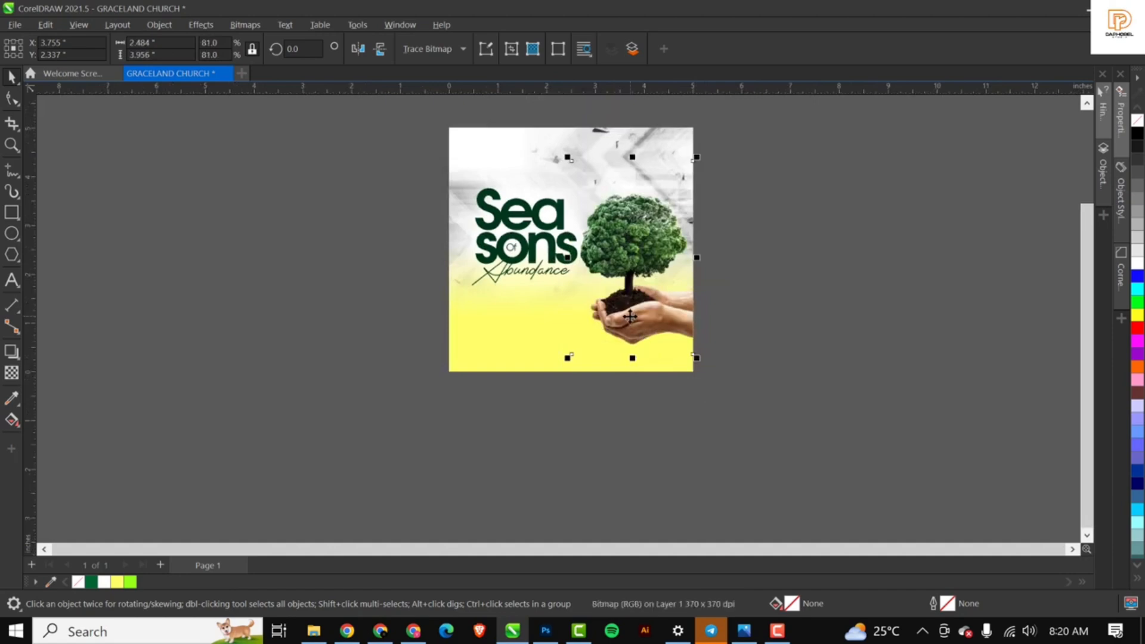
pyautogui.scroll(1, 613, 273)
pyautogui.moveTo(633, 259); pyautogui.dragTo(640, 253)
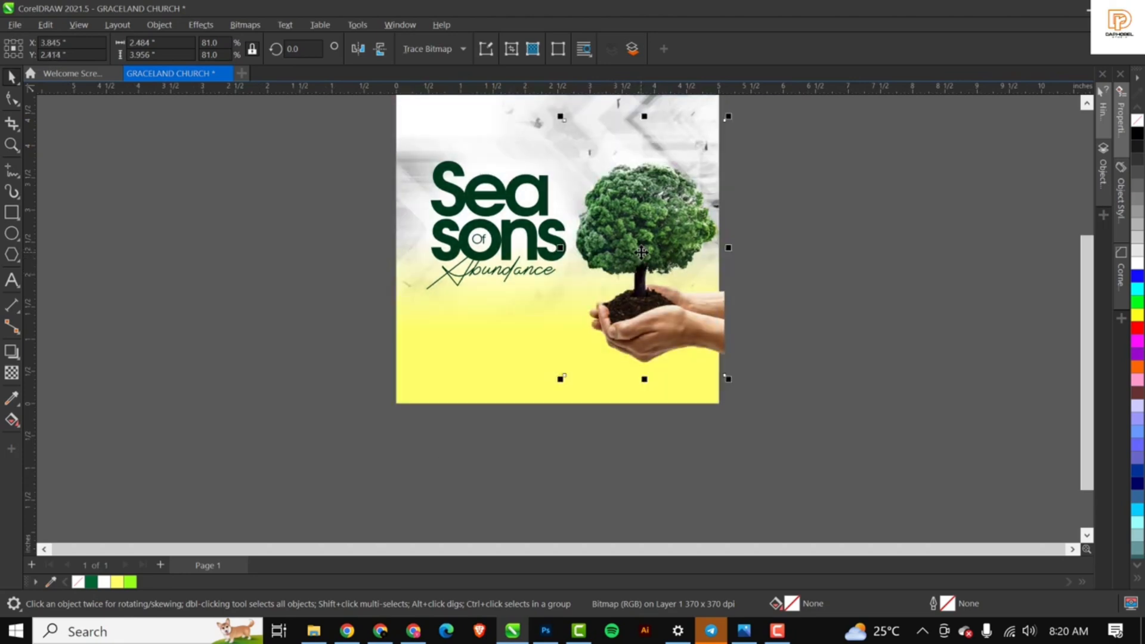
# Examine the tree image's size, placement and tones against the title and background, both close up and at full-design view.
pyautogui.scroll(-1, 641, 255)
pyautogui.scroll(3, 584, 218)
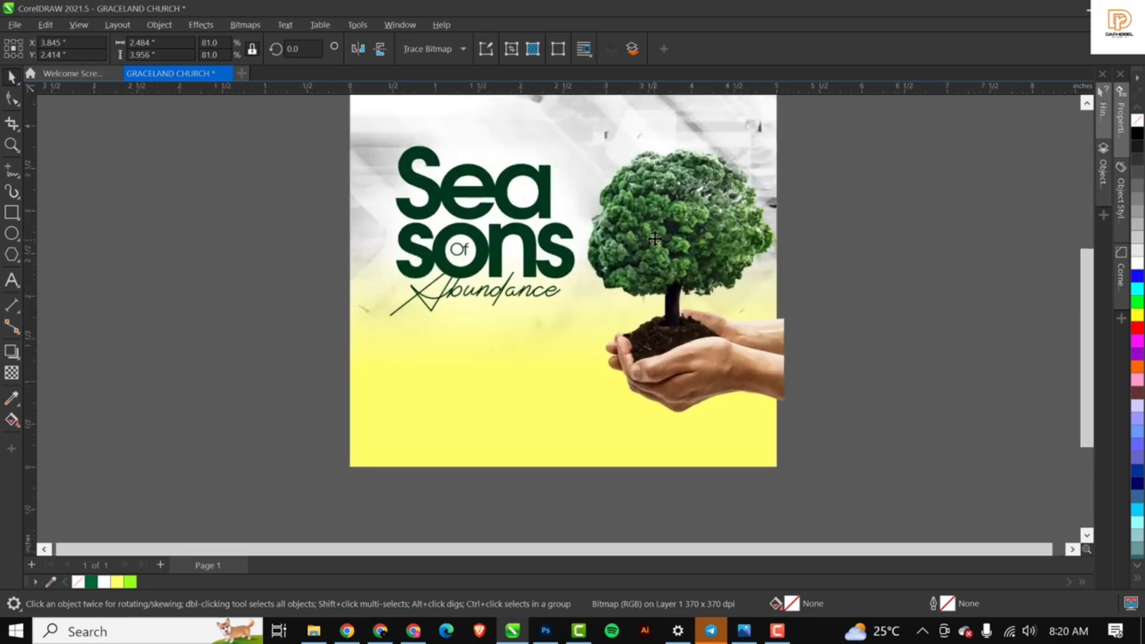
pyautogui.scroll(1, 655, 233)
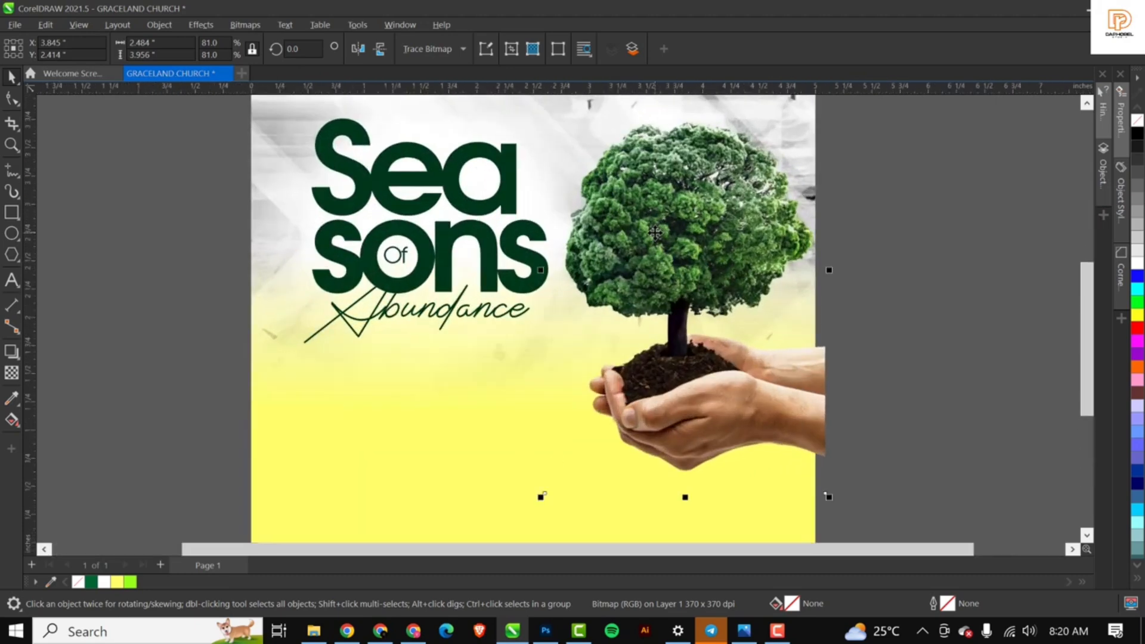
pyautogui.scroll(-2, 656, 244)
pyautogui.scroll(1, 658, 270)
pyautogui.scroll(-3, 657, 270)
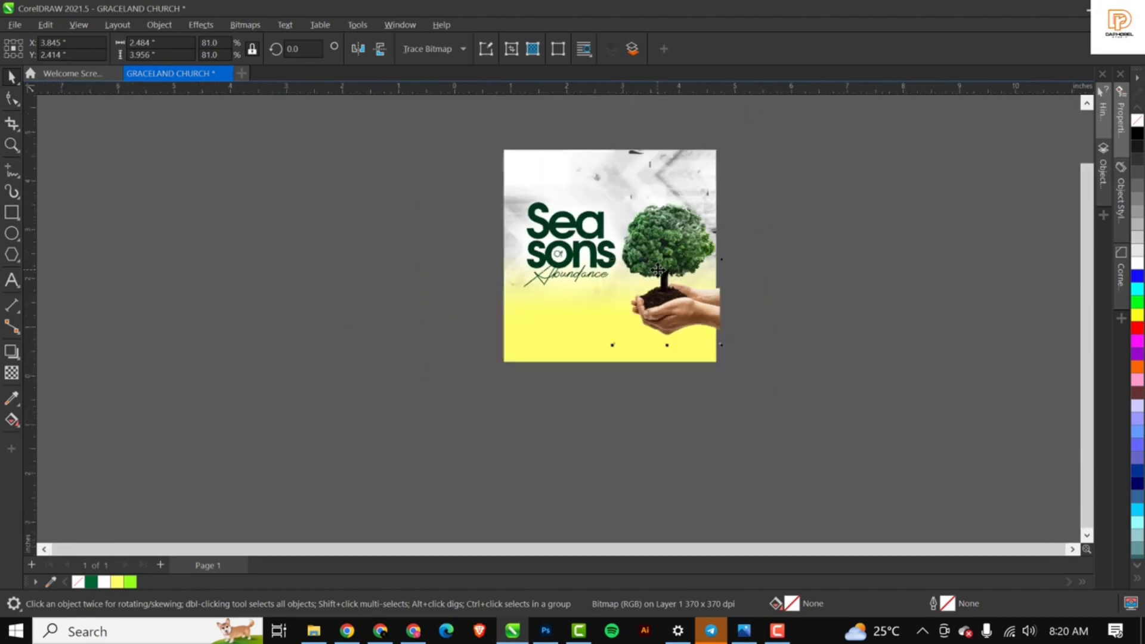
pyautogui.scroll(3, 665, 263)
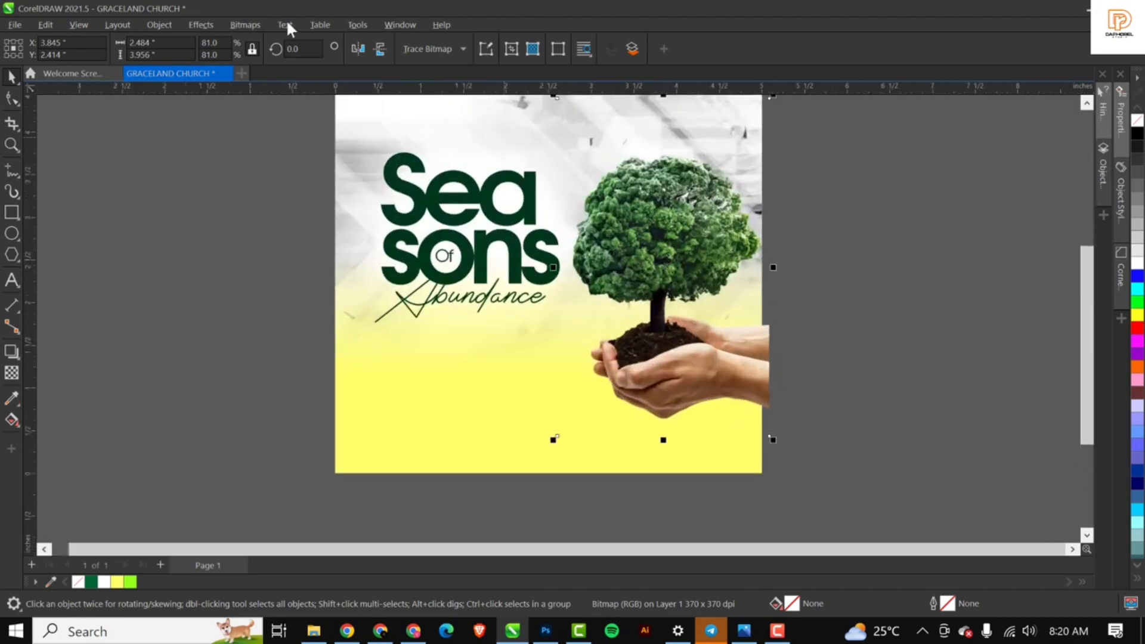
pyautogui.scroll(-1, 617, 274)
pyautogui.scroll(3, 632, 292)
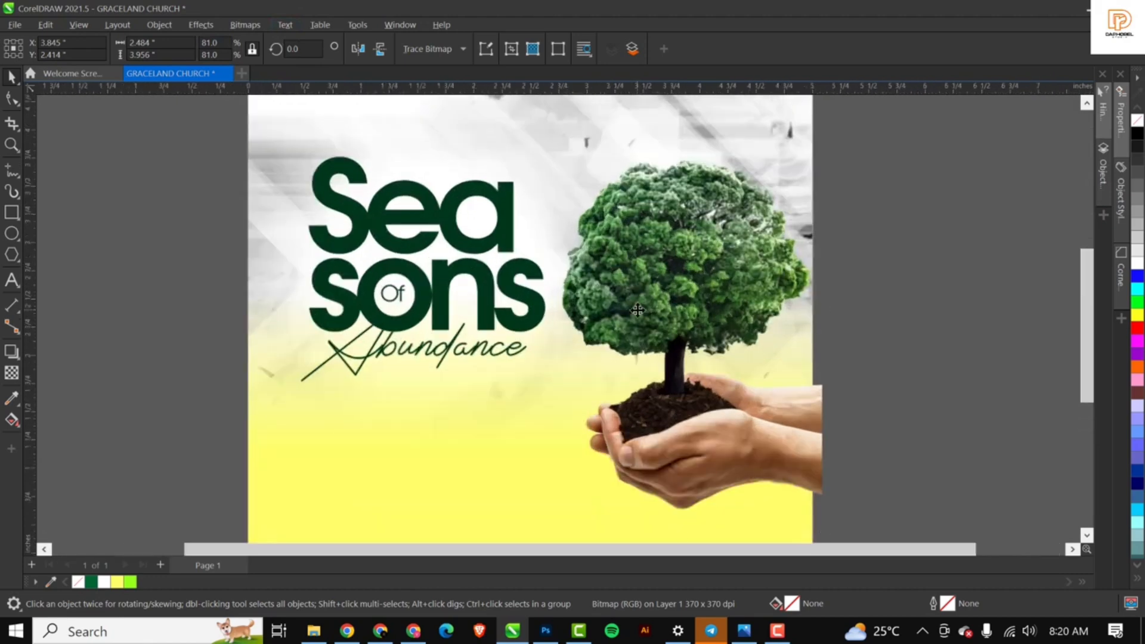
pyautogui.scroll(-1, 697, 277)
pyautogui.scroll(1, 674, 292)
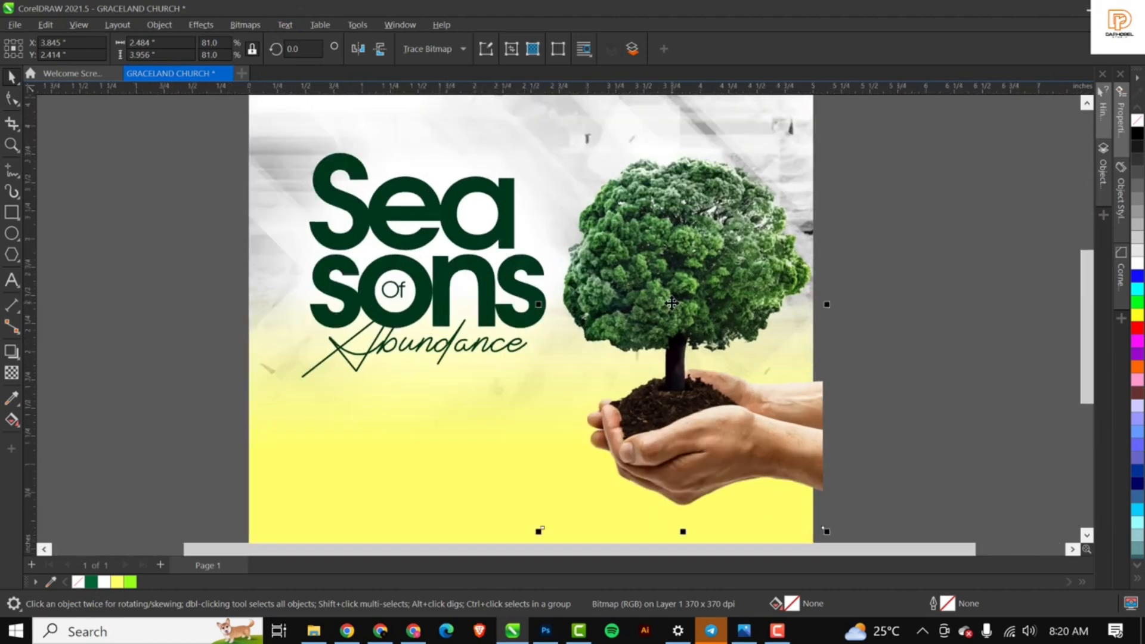
# Reset the tree image's settings in the Image Adjustment Lab, set contrast to 10 and shadows to 31, and apply the adjustment.
pyautogui.click(202, 25)
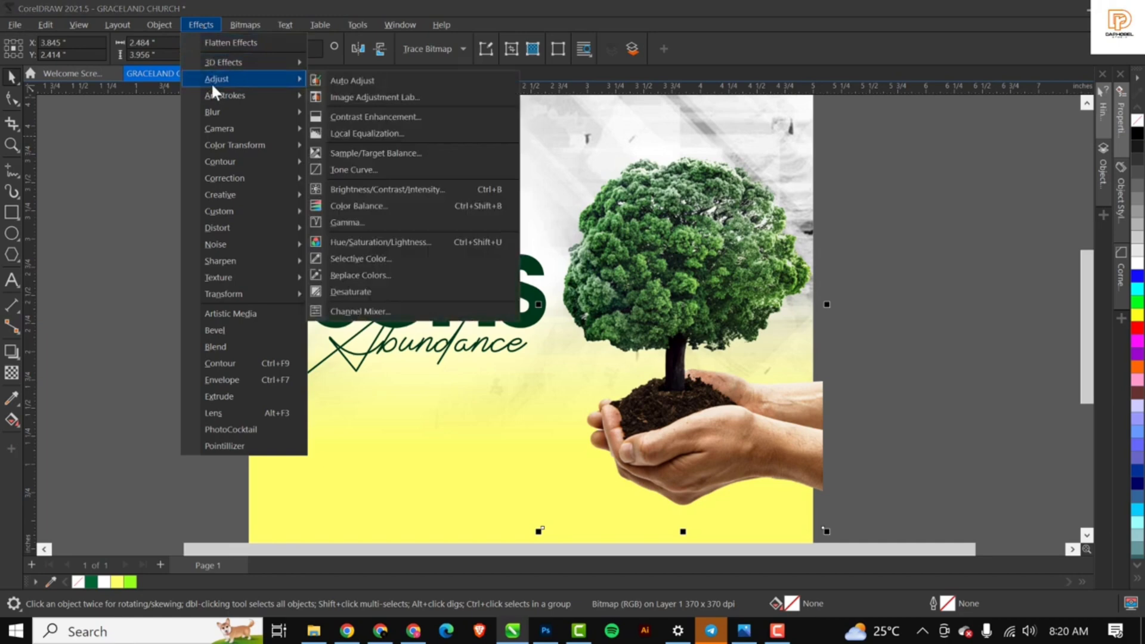
pyautogui.click(421, 97)
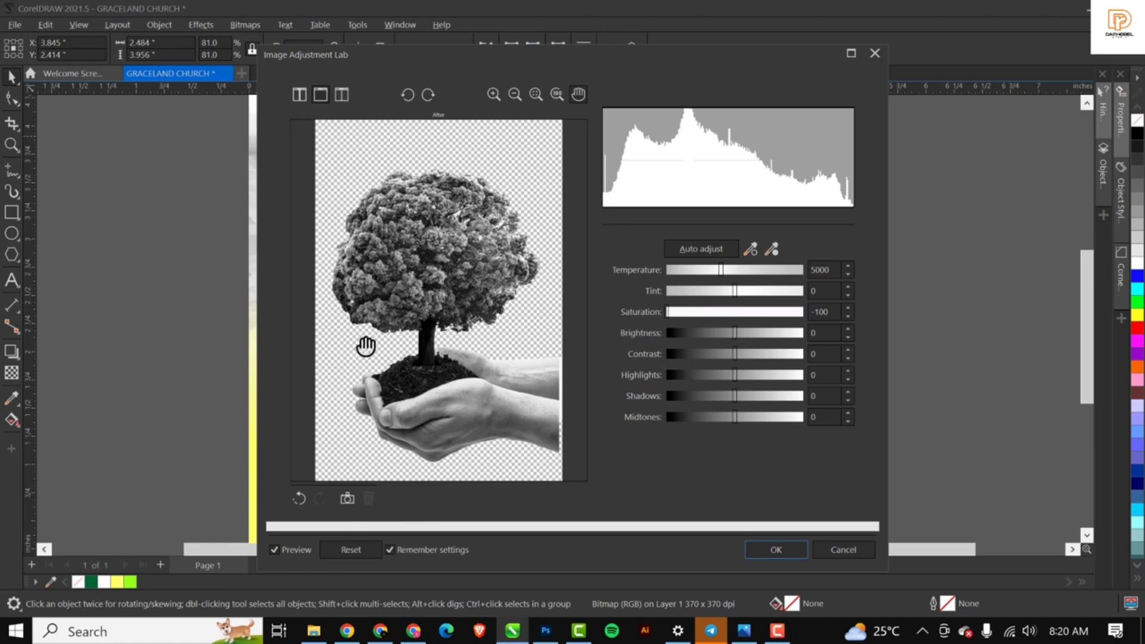
pyautogui.click(350, 549)
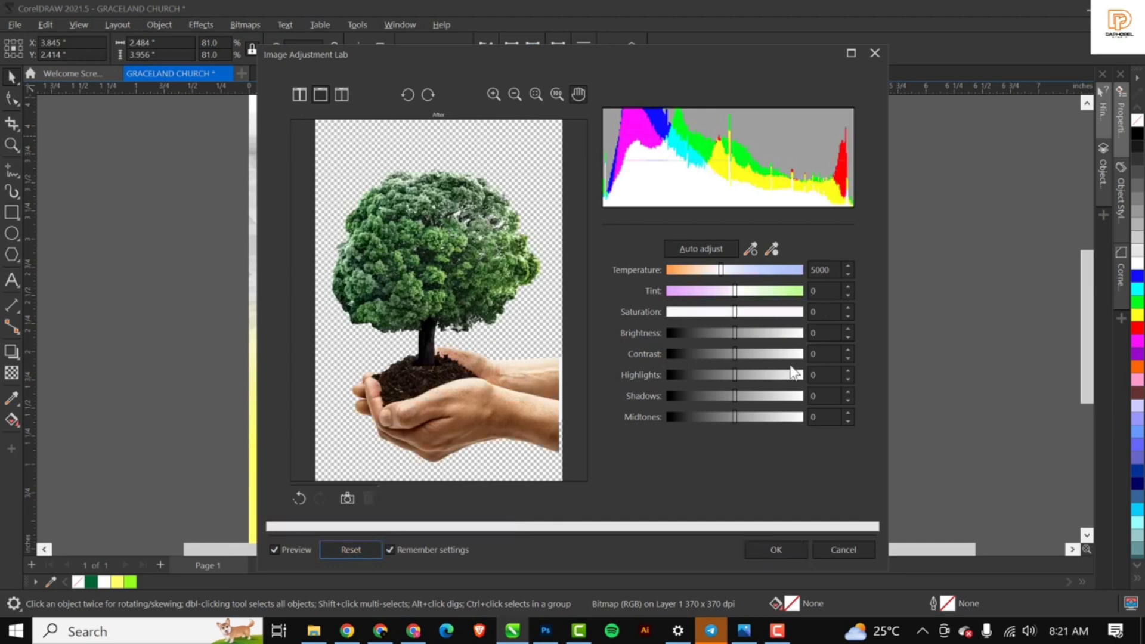
pyautogui.click(729, 354)
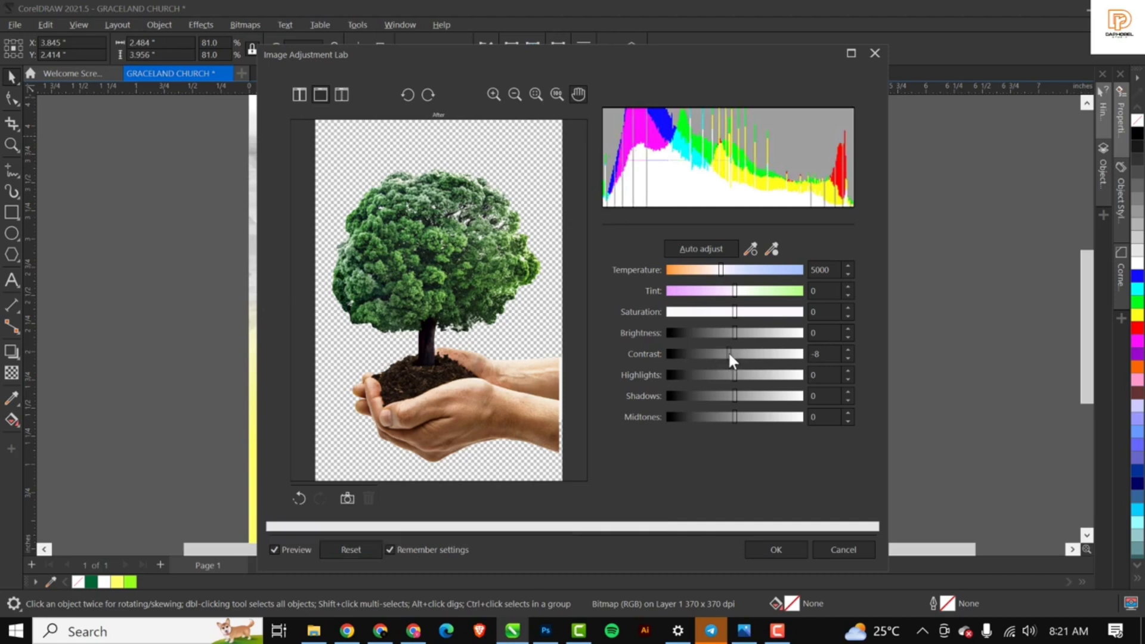
pyautogui.moveTo(720, 355)
pyautogui.mouseDown()
pyautogui.moveTo(765, 352)
pyautogui.moveTo(742, 353)
pyautogui.mouseUp()
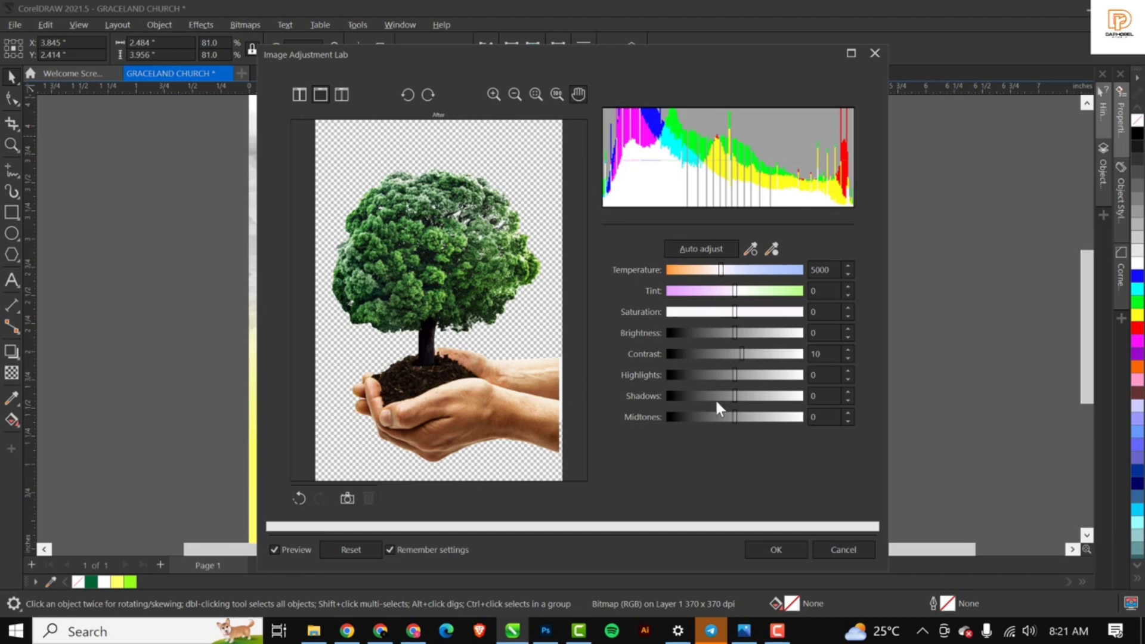
pyautogui.click(743, 396)
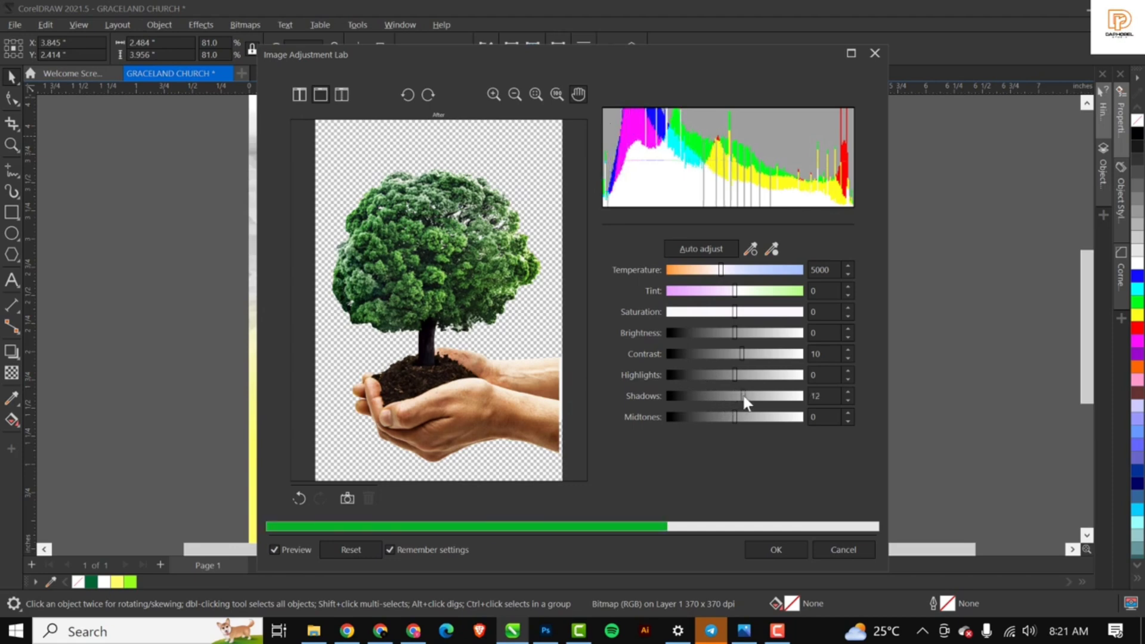
pyautogui.moveTo(743, 396); pyautogui.dragTo(748, 396)
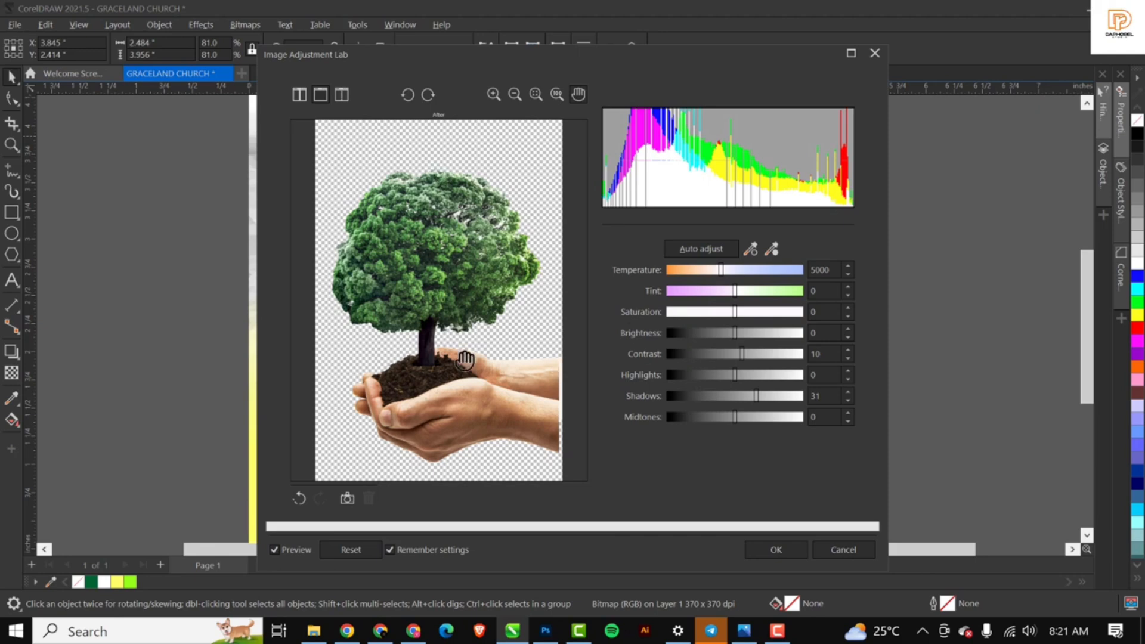
pyautogui.click(780, 549)
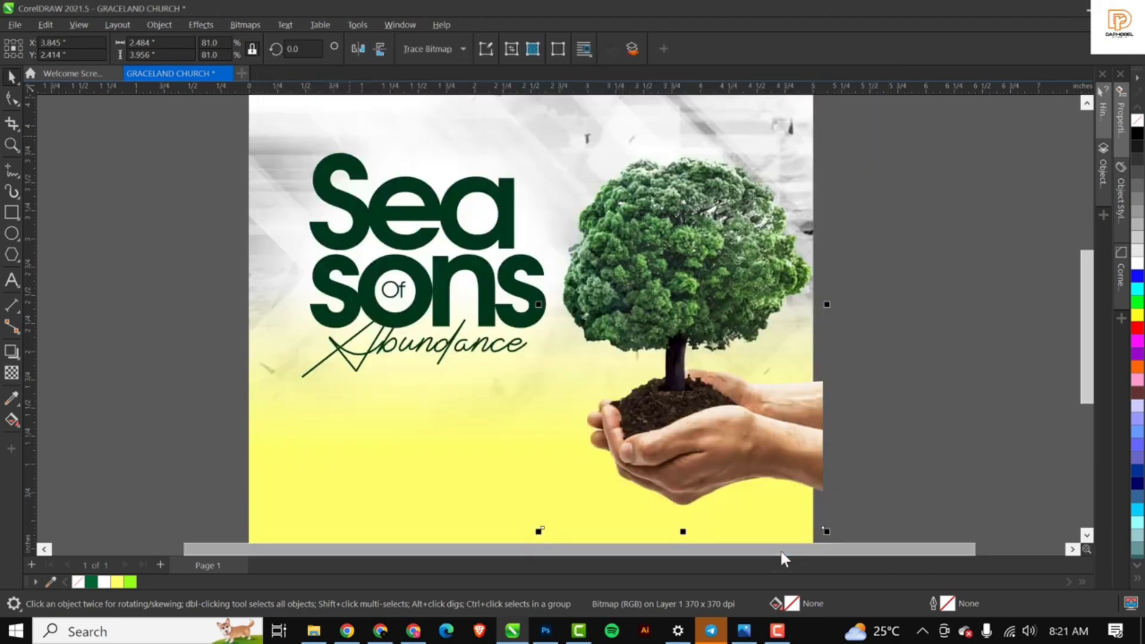
# Cut the tree image, paste it into the background square's PowerClip, finish editing the contents and deselect the square.
pyautogui.scroll(-1, 705, 461)
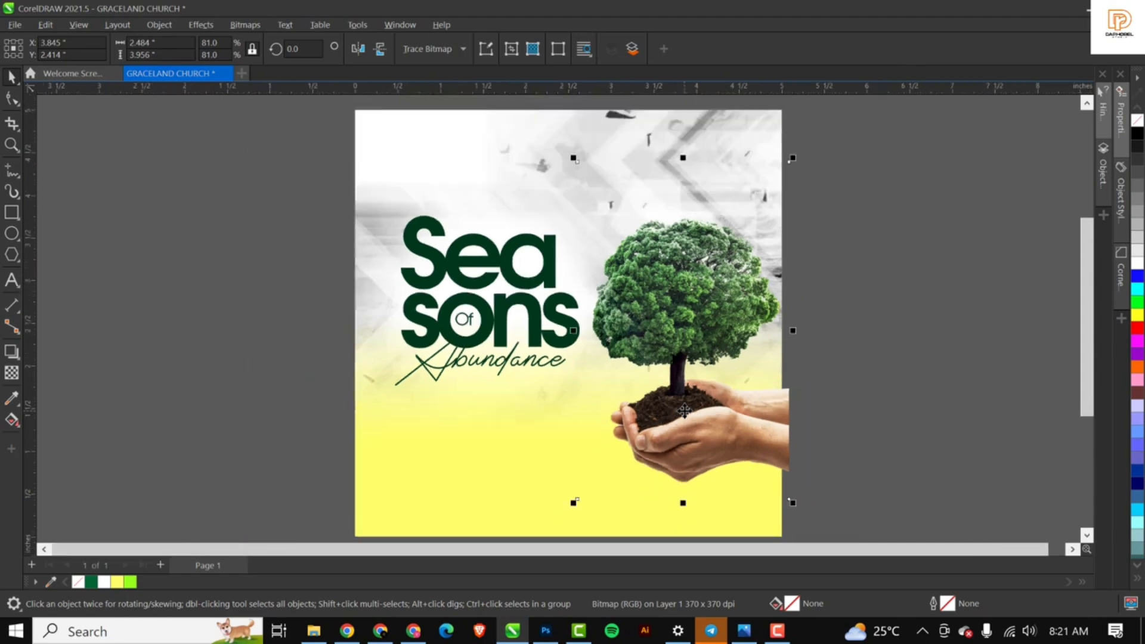
pyautogui.scroll(2, 685, 414)
pyautogui.scroll(-1, 686, 413)
pyautogui.hotkey('ctrl', 'x')
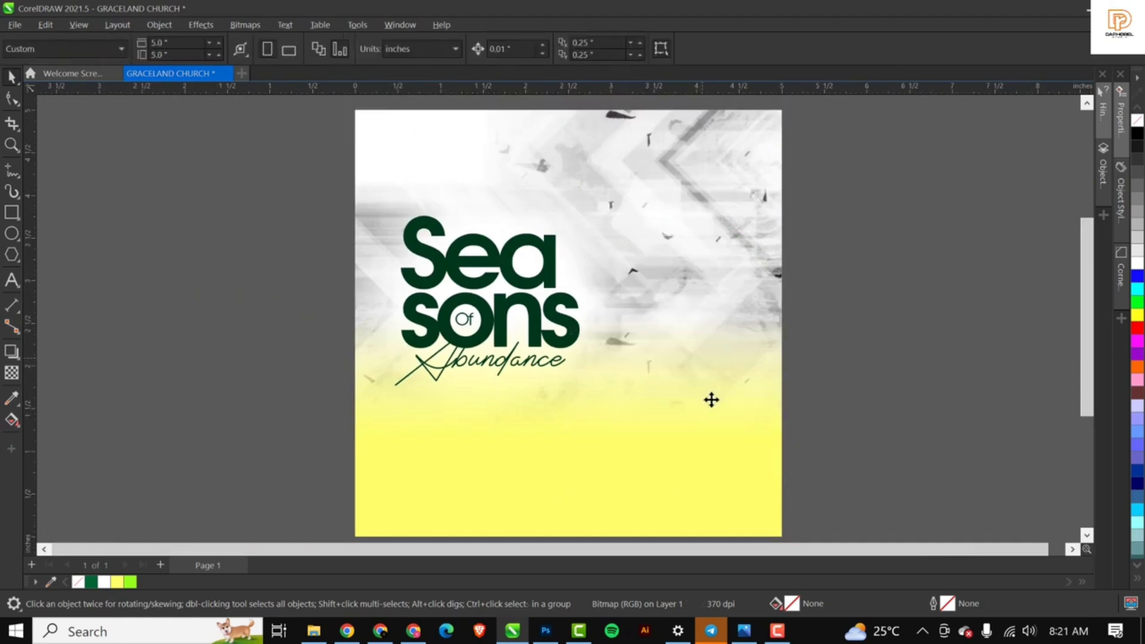
pyautogui.doubleClick(721, 353)
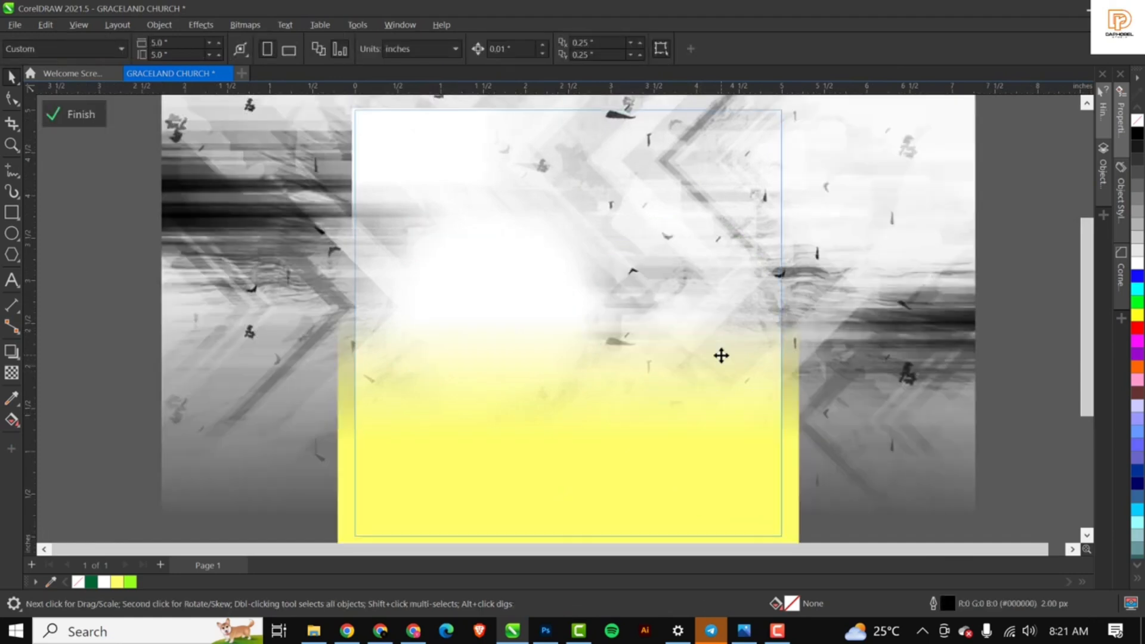
pyautogui.hotkey('ctrl', 'v')
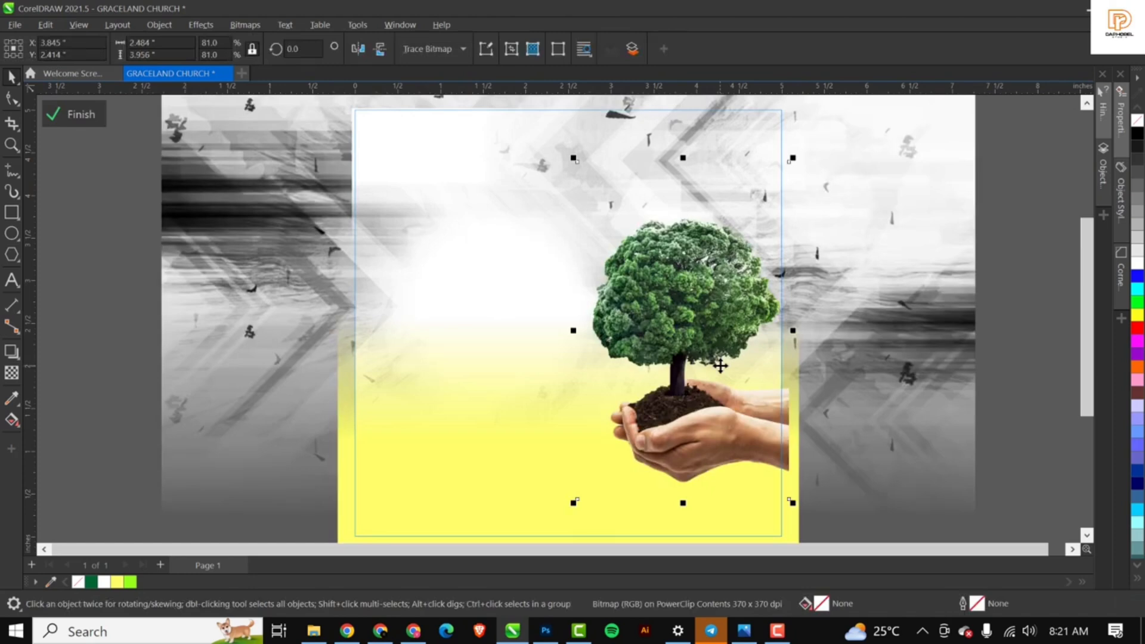
pyautogui.scroll(-1, 720, 365)
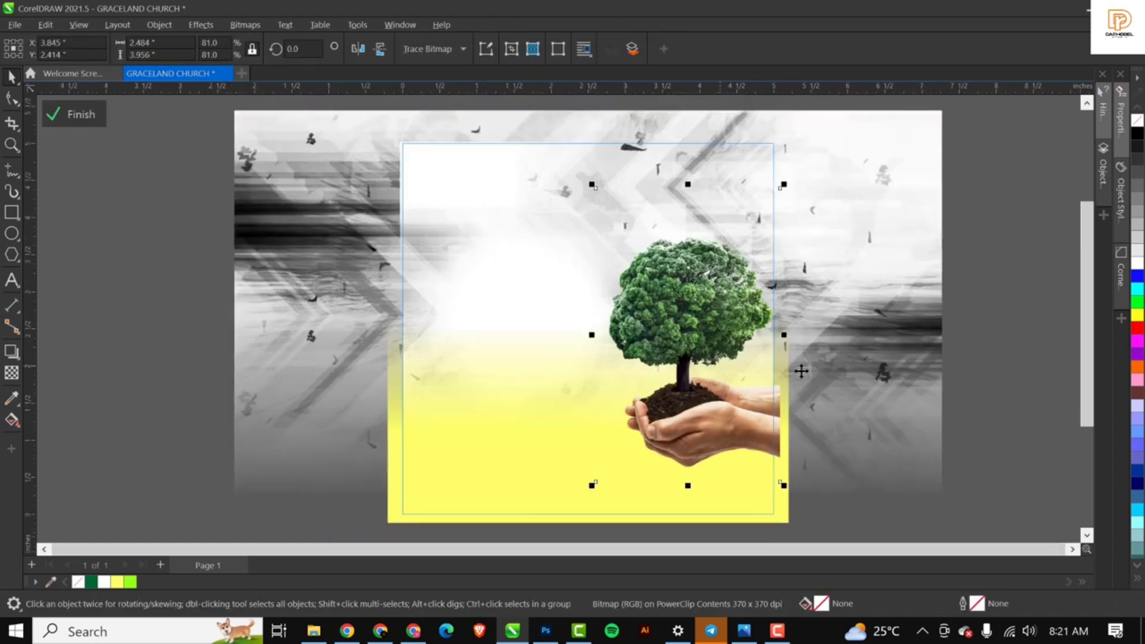
pyautogui.click(65, 115)
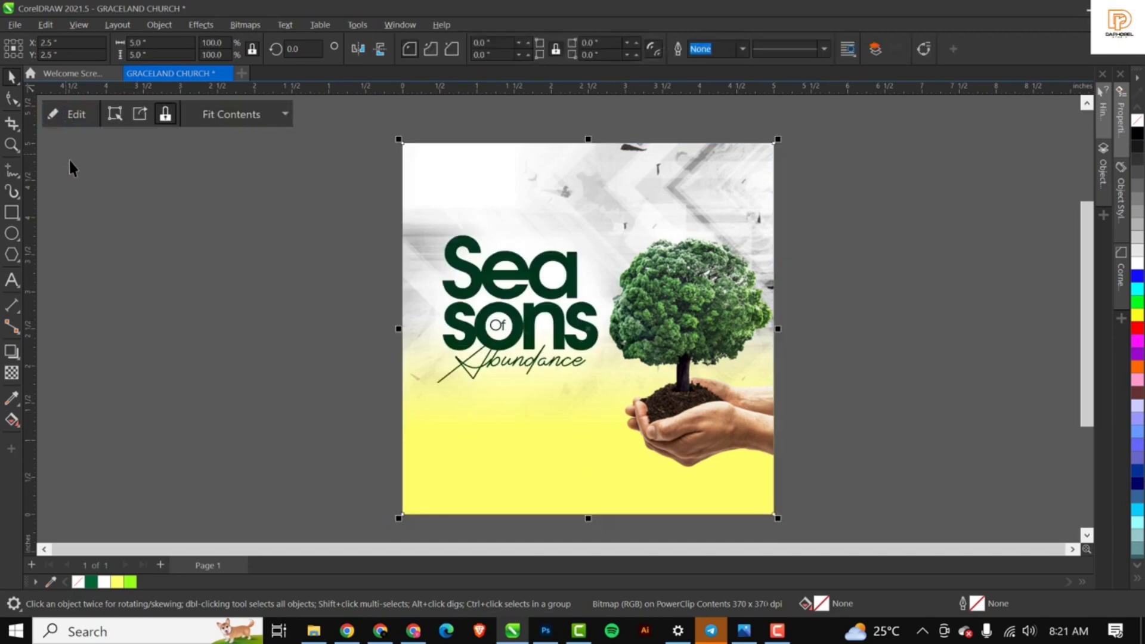
pyautogui.click(825, 346)
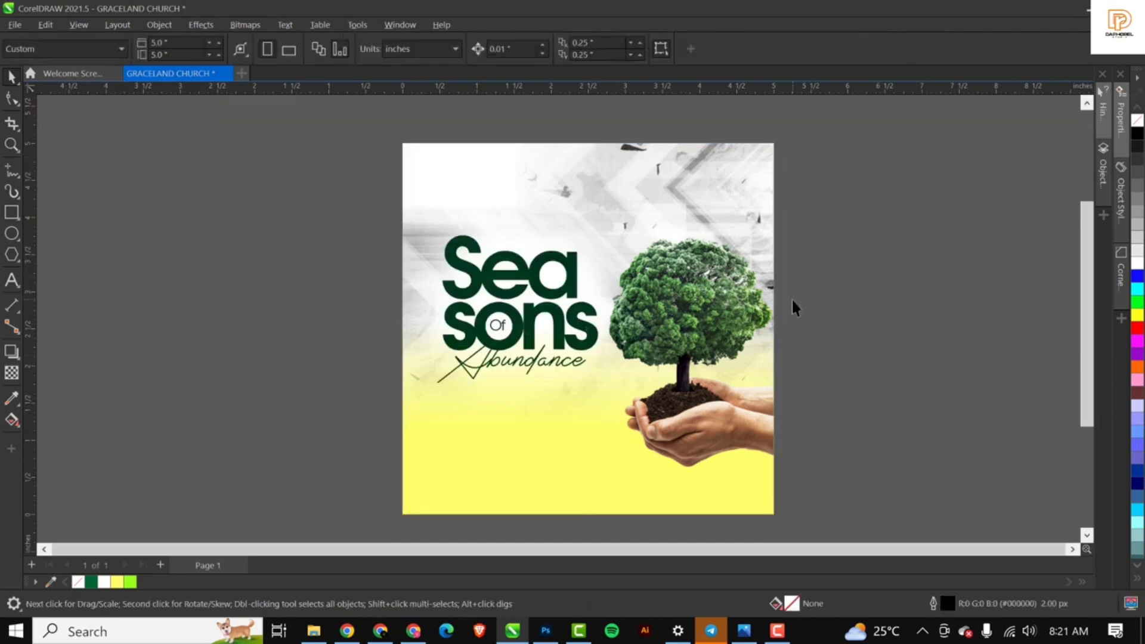
# Open the background square's PowerClip contents and start a Tone Curve adjustment on the tree image, keeping the tree in view.
pyautogui.click(697, 302)
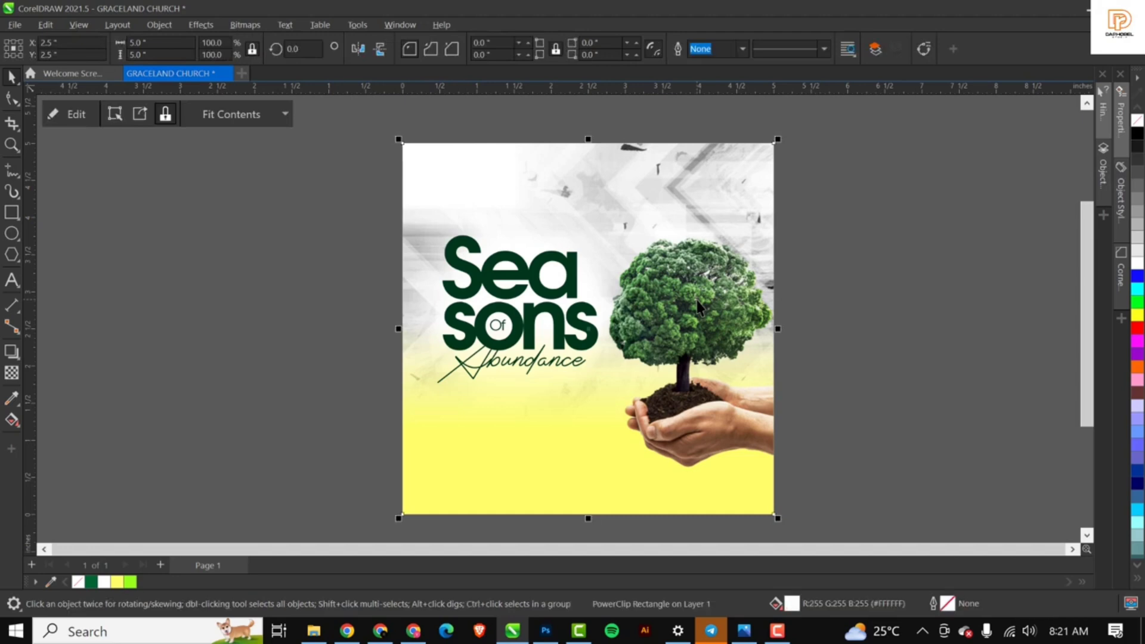
pyautogui.doubleClick(695, 309)
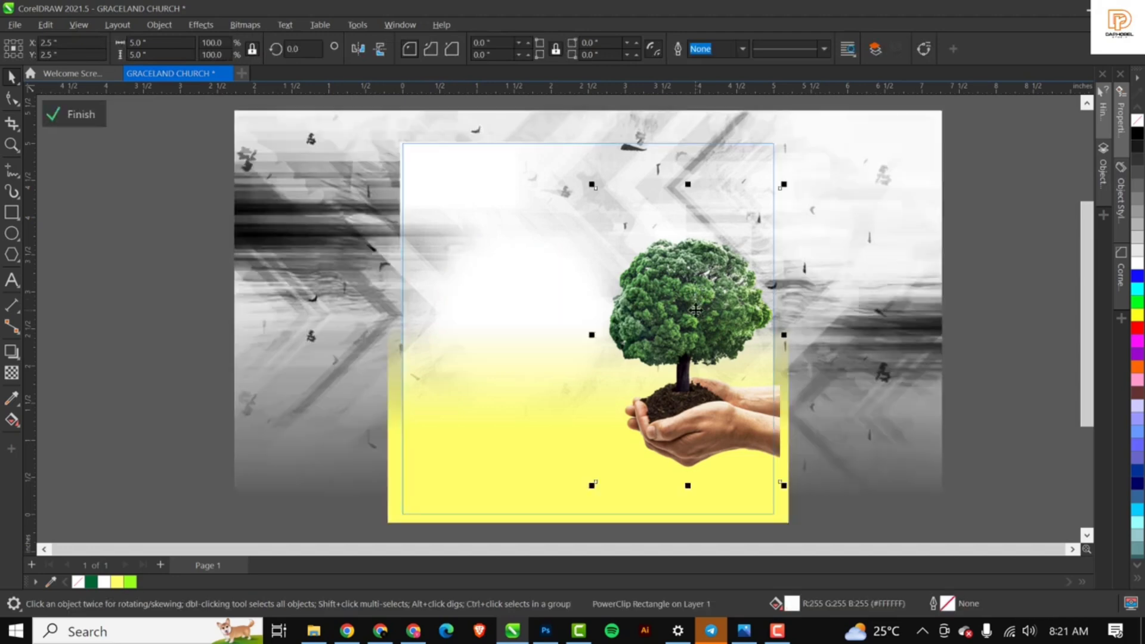
pyautogui.scroll(-2, 695, 309)
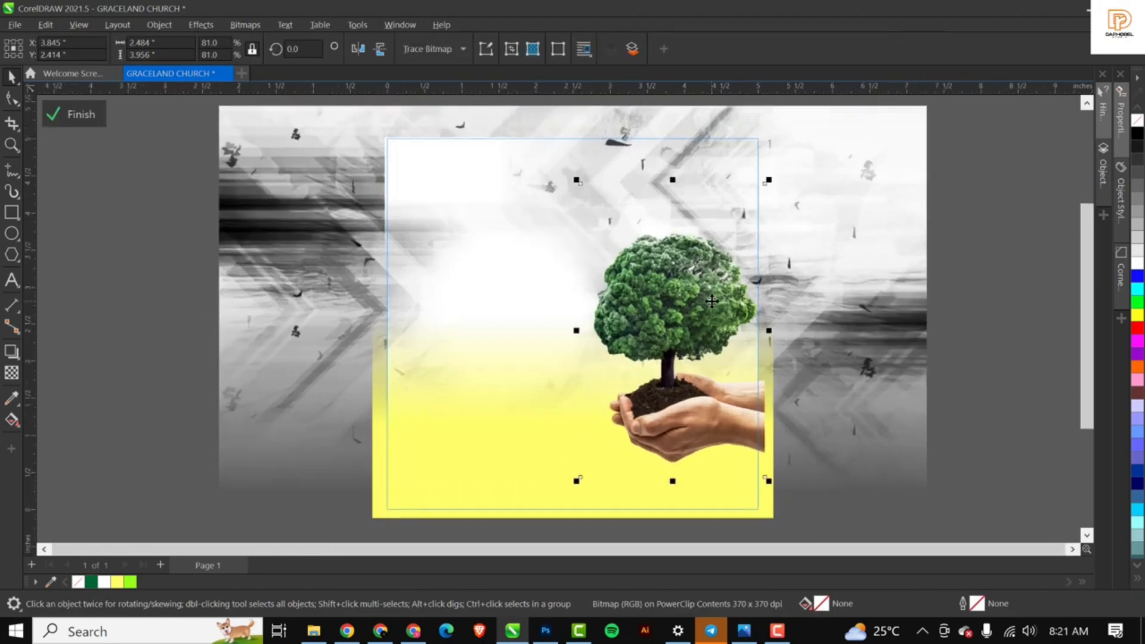
pyautogui.click(200, 25)
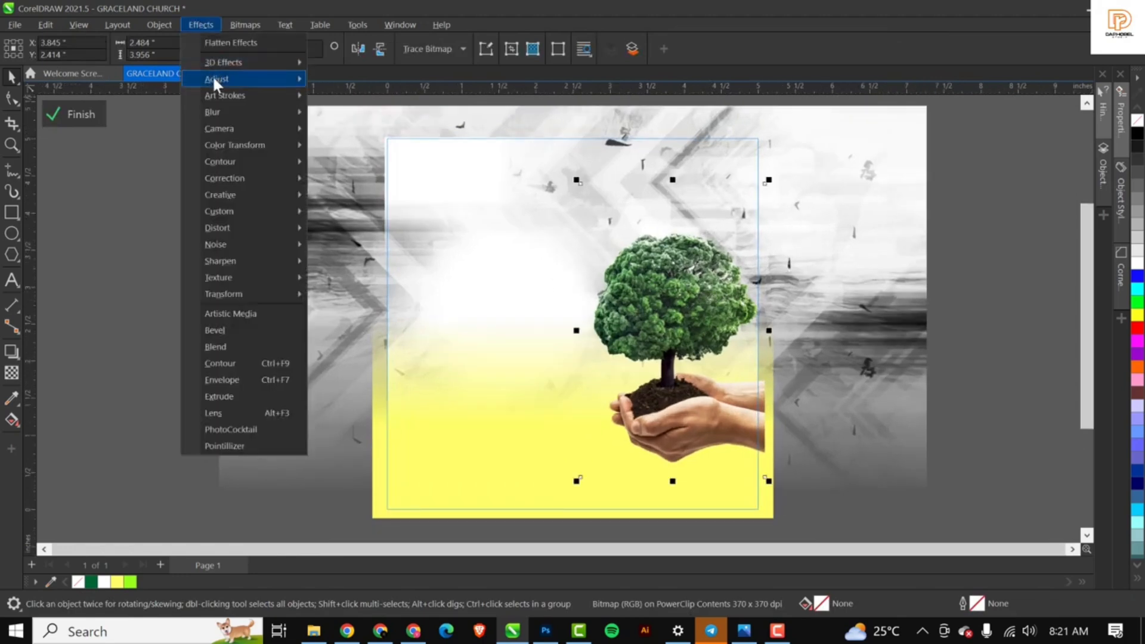
pyautogui.moveTo(214, 81)
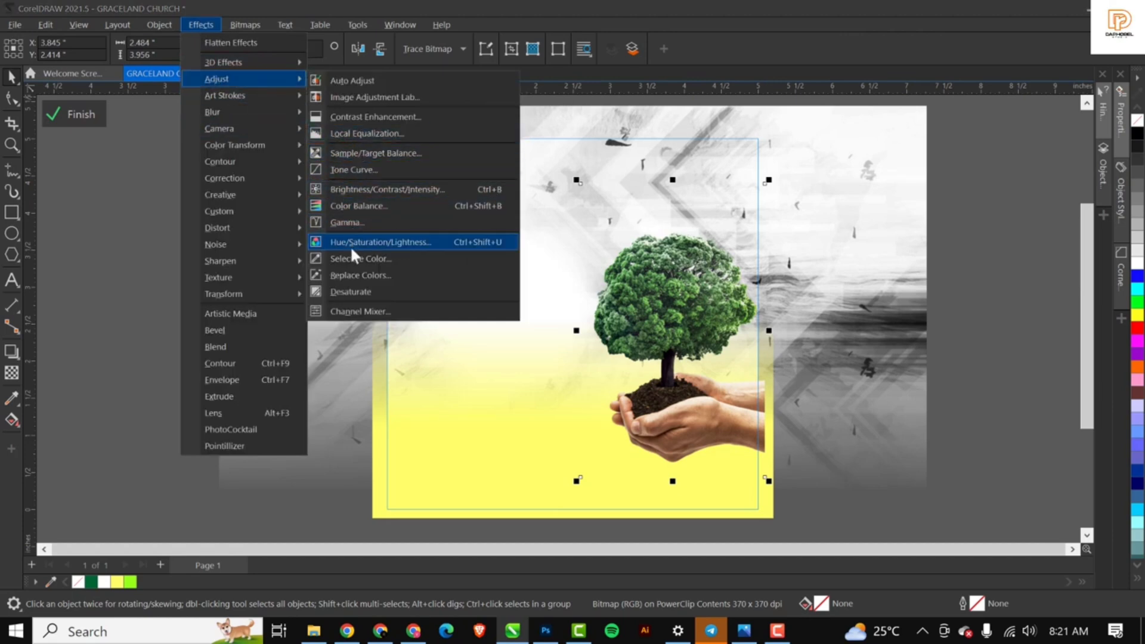
pyautogui.click(360, 168)
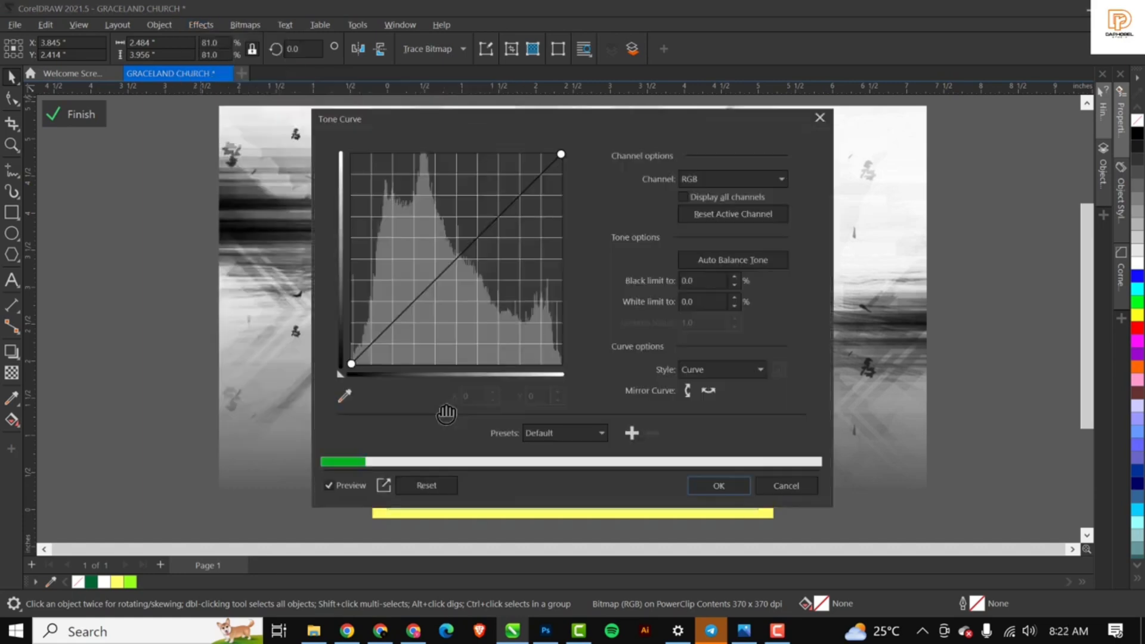
pyautogui.moveTo(517, 123); pyautogui.dragTo(234, 145)
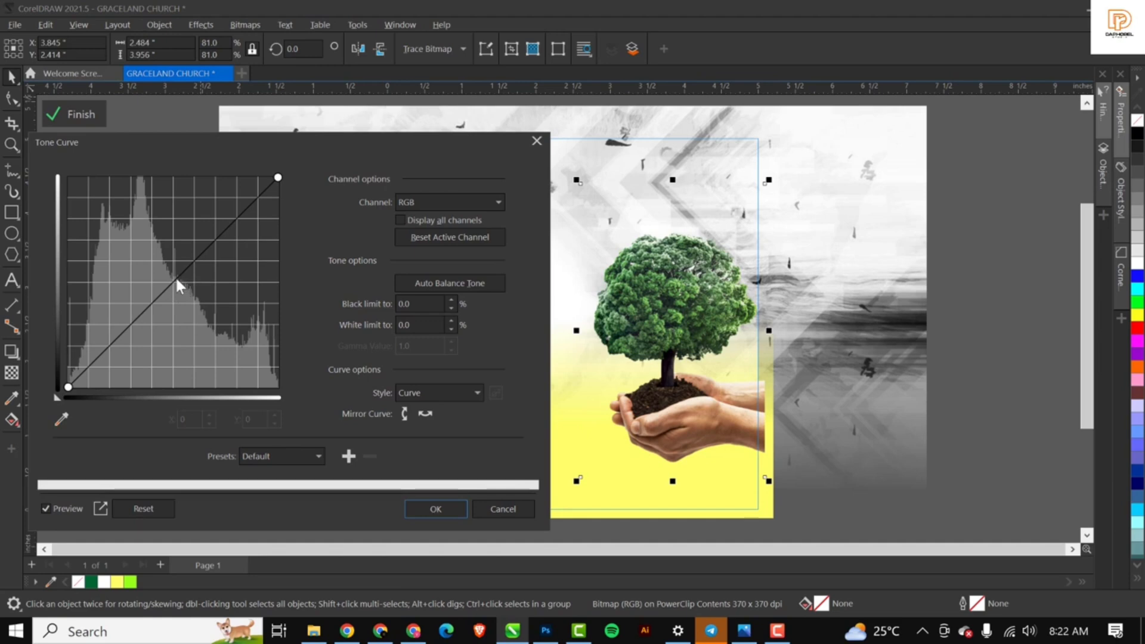
# Darken the tree's midtones with an RGB curve point at X 133, Y 119, apply it and finish editing the PowerClip.
pyautogui.moveTo(181, 276); pyautogui.dragTo(185, 285)
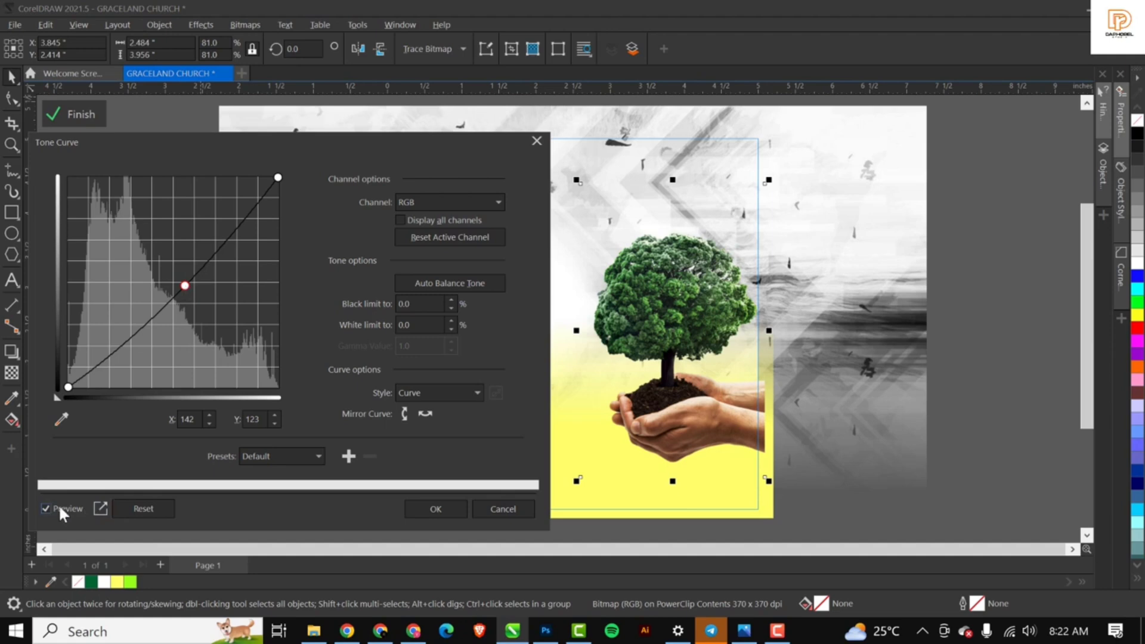
pyautogui.moveTo(183, 287); pyautogui.dragTo(172, 294)
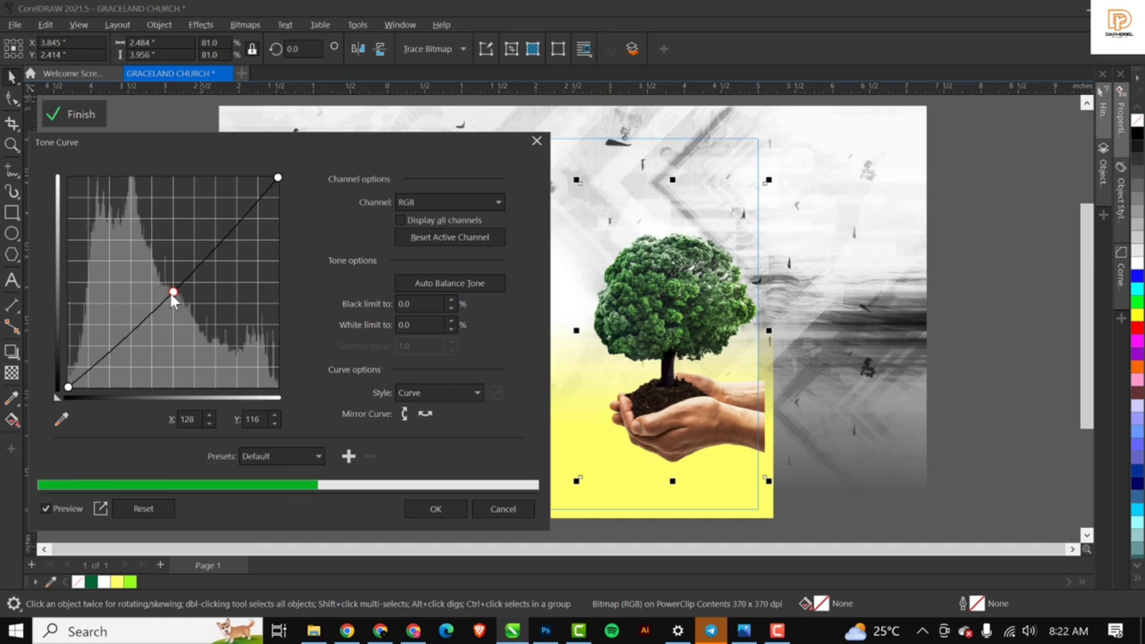
pyautogui.moveTo(171, 295); pyautogui.dragTo(174, 296)
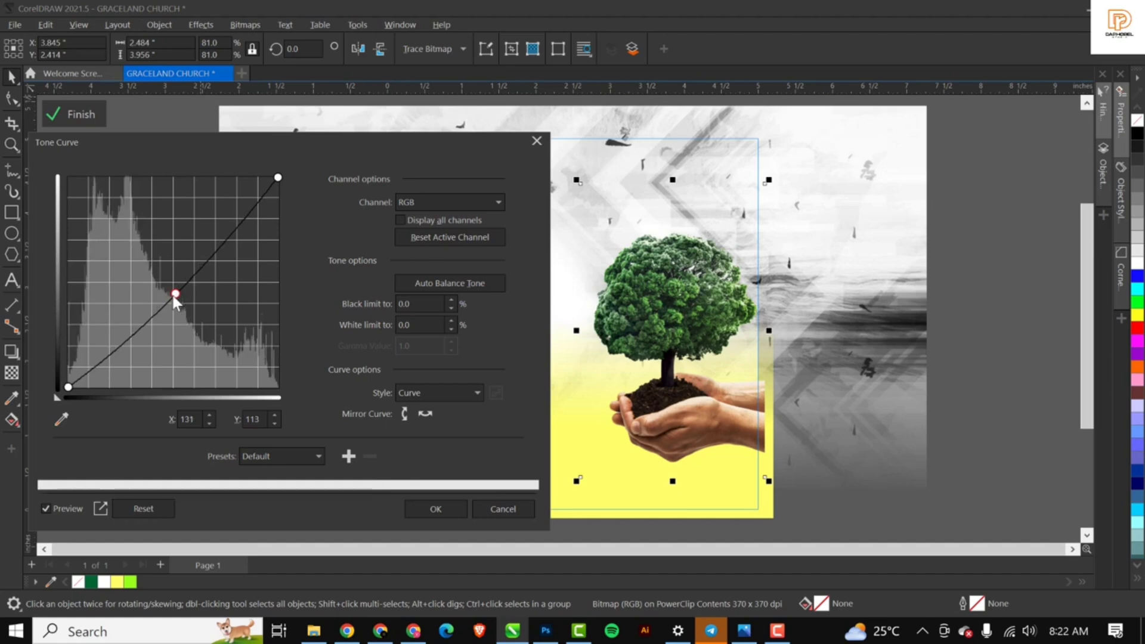
pyautogui.moveTo(172, 296); pyautogui.dragTo(171, 291)
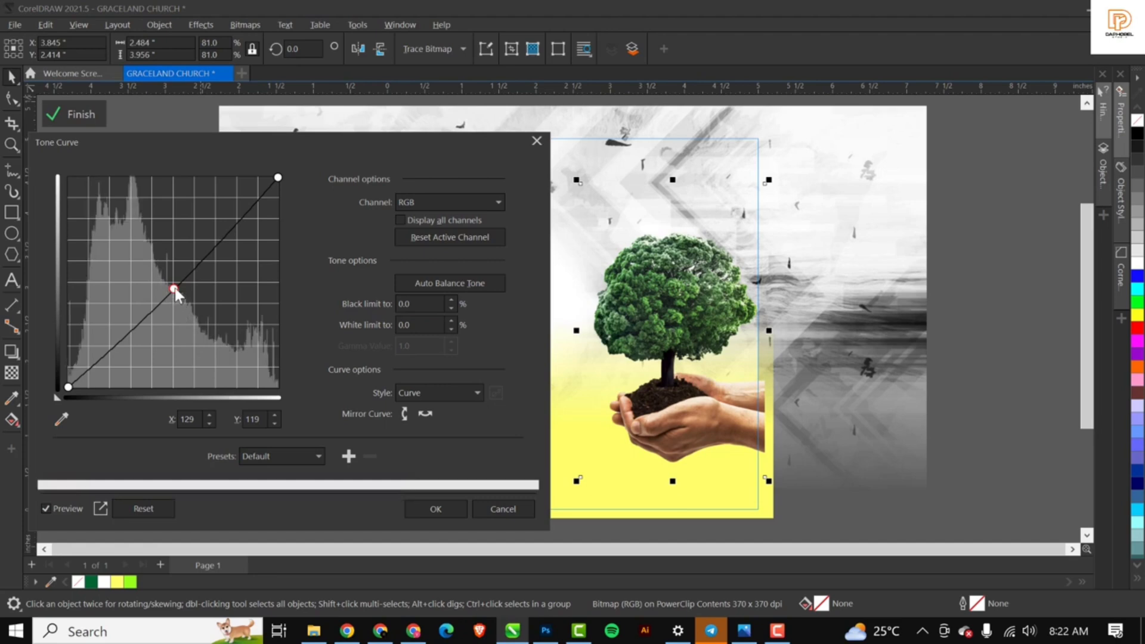
pyautogui.moveTo(174, 288); pyautogui.dragTo(178, 288)
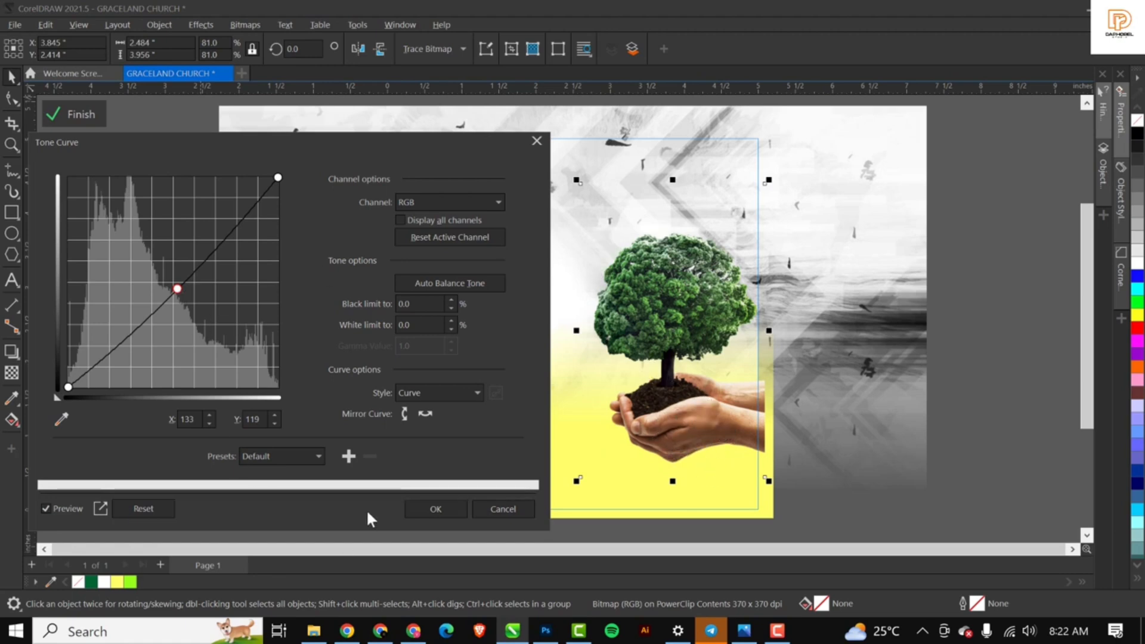
pyautogui.click(423, 509)
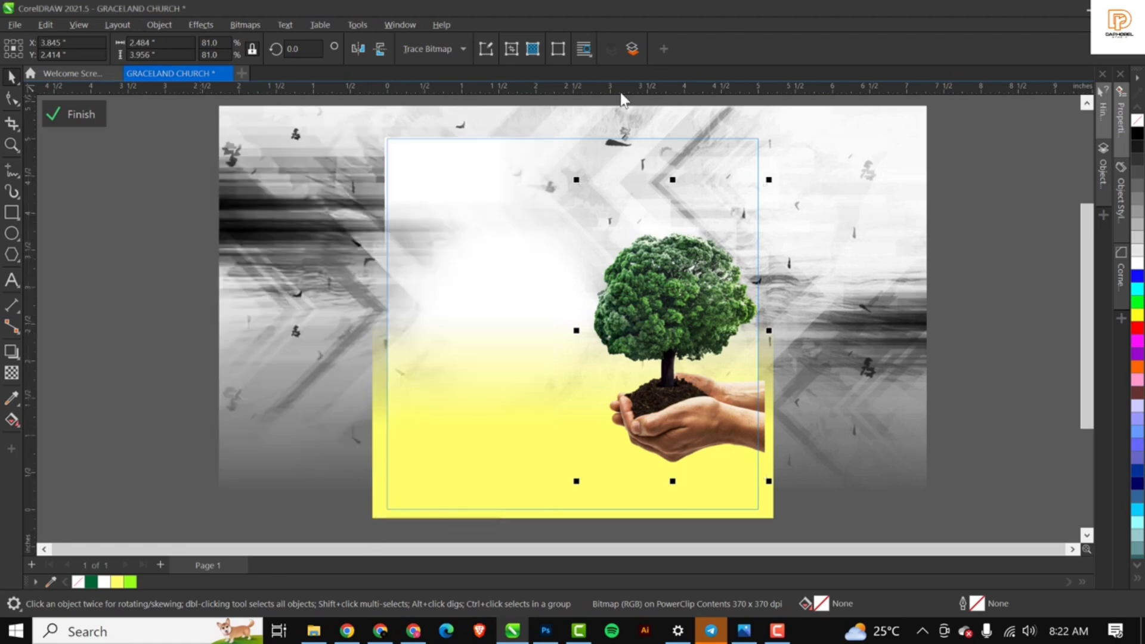
pyautogui.click(81, 112)
pyautogui.click(1062, 373)
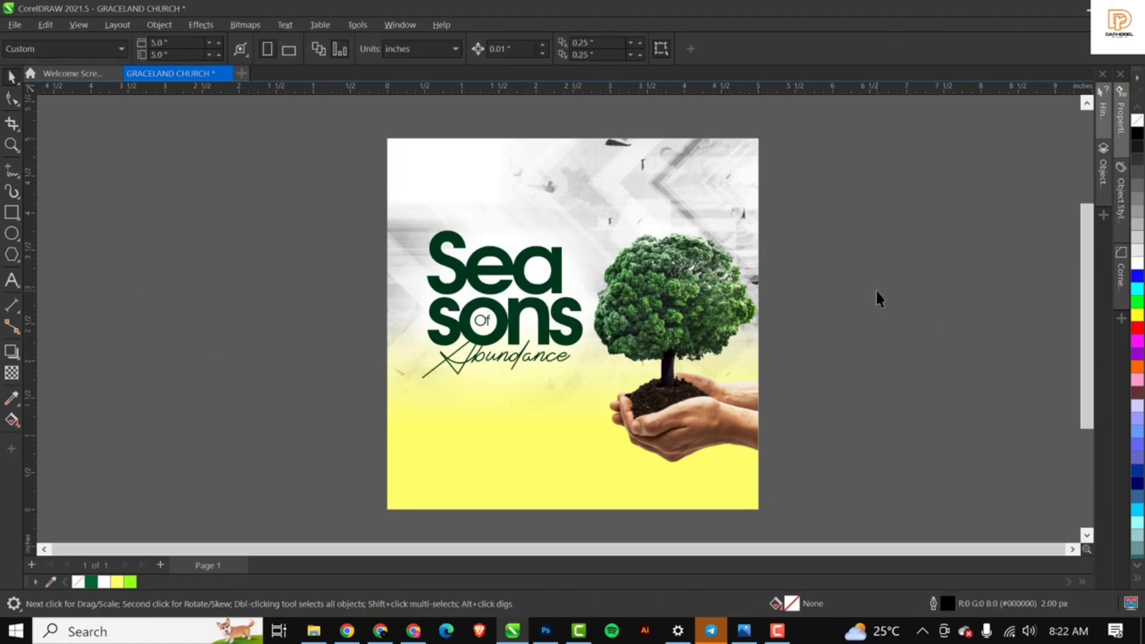
# Draw a circle about 0.84 inches wide on the empty area beside the design, filled yellow with no outline.
pyautogui.click(744, 254)
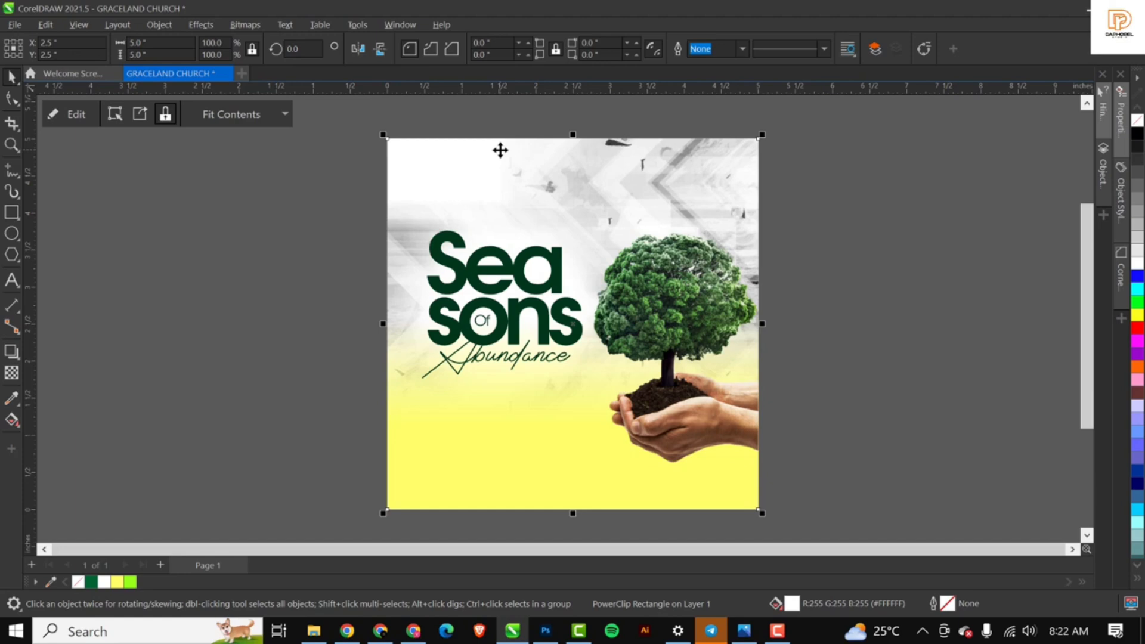
pyautogui.click(11, 234)
pyautogui.moveTo(216, 276); pyautogui.dragTo(282, 343)
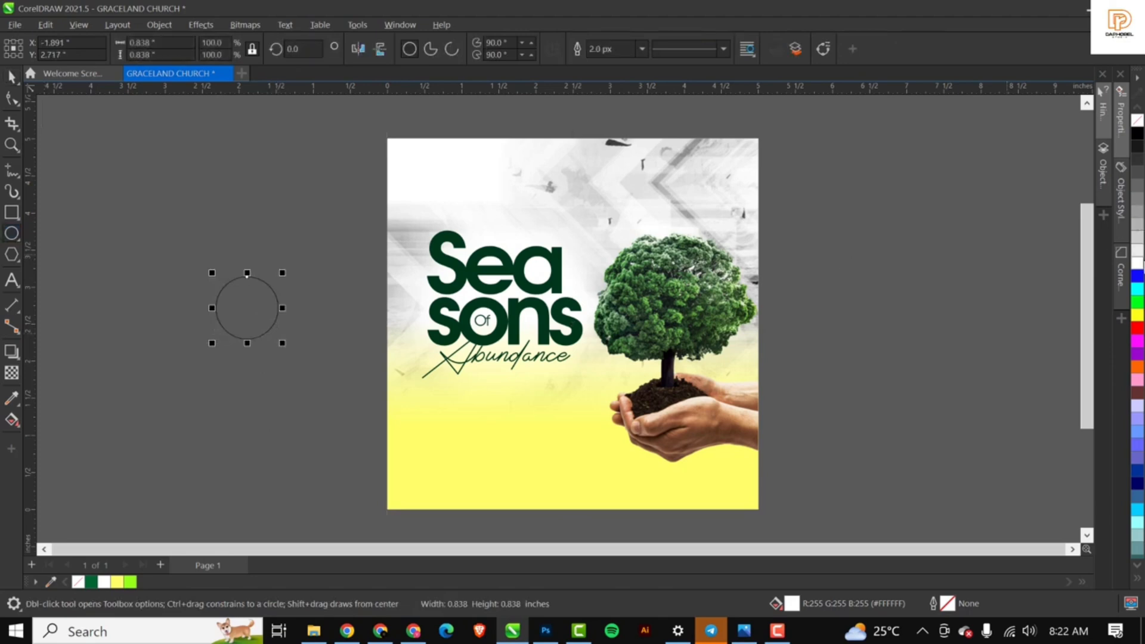
pyautogui.click(1138, 316)
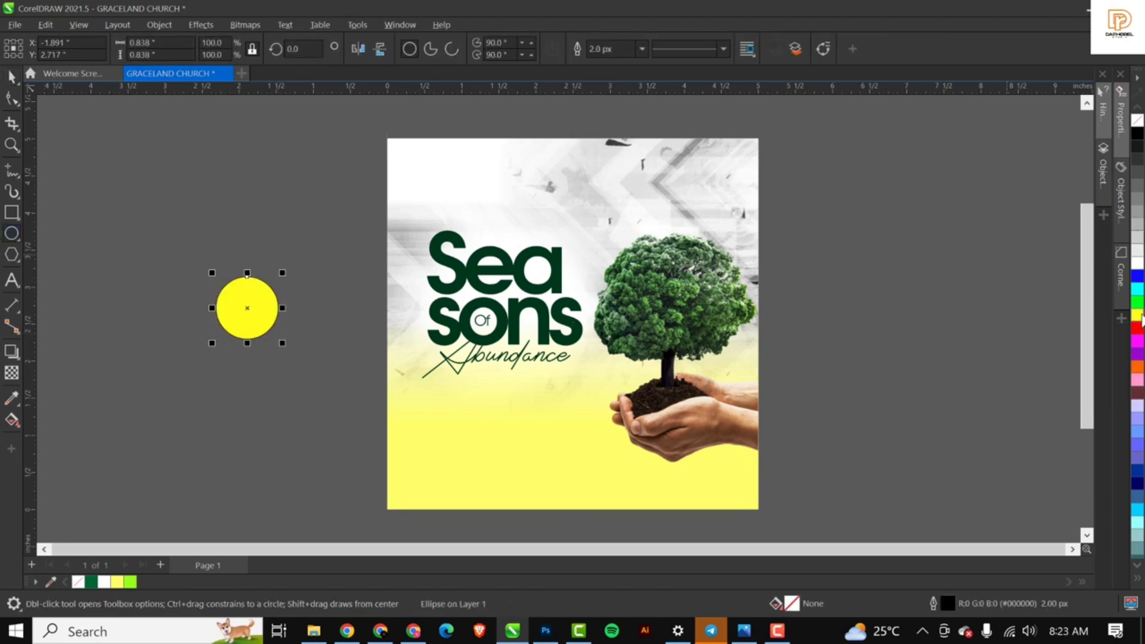
pyautogui.press('space')
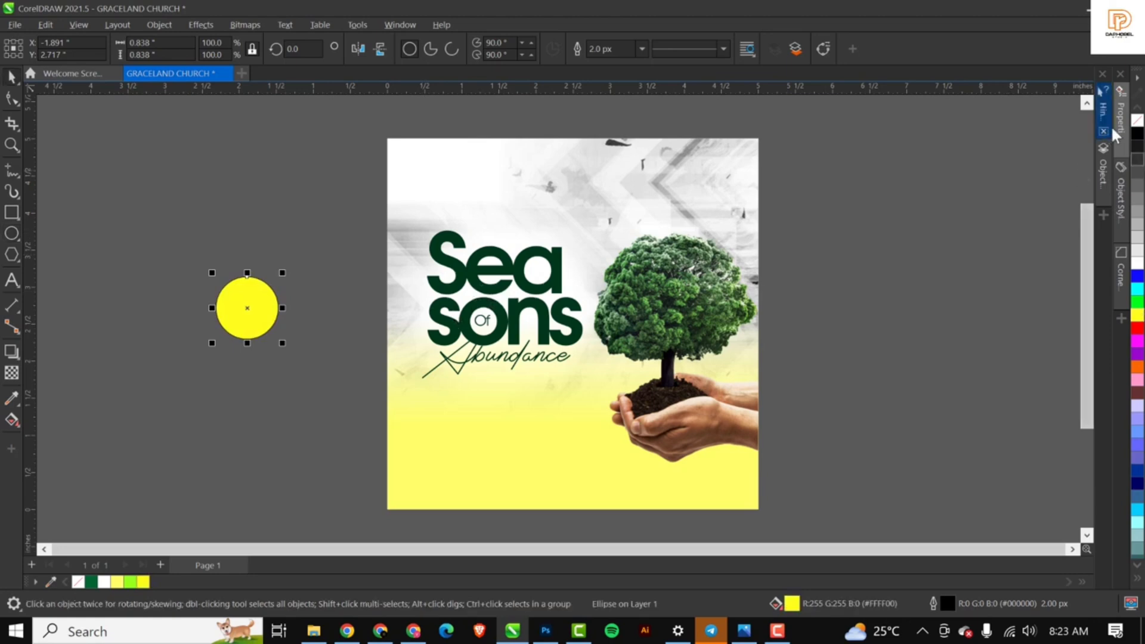
pyautogui.rightClick(1137, 122)
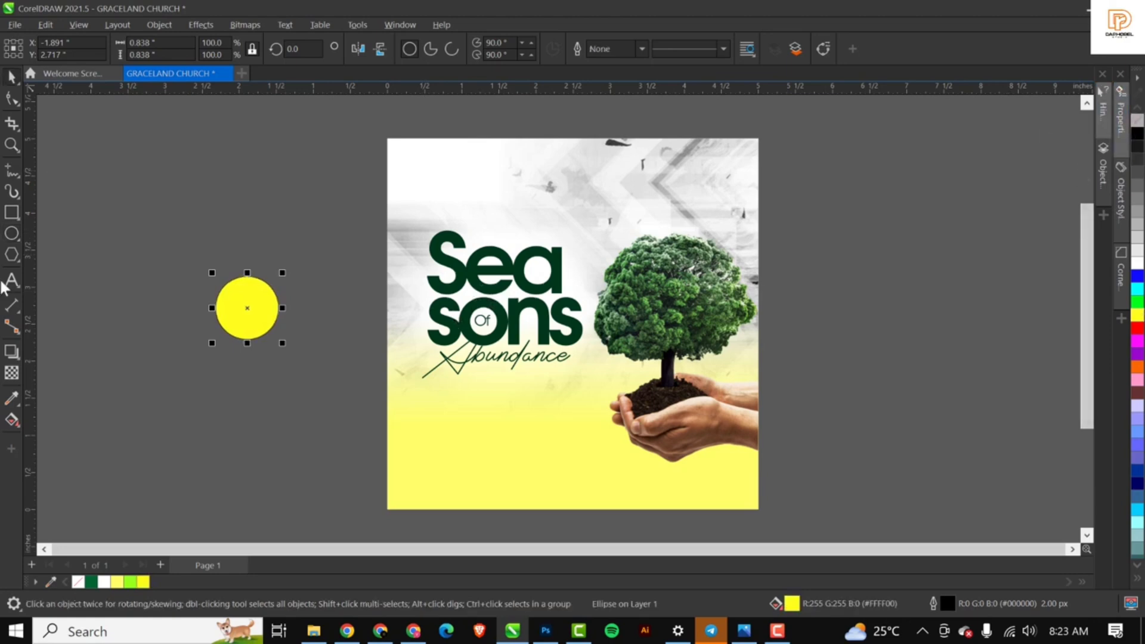
# Give the yellow circle an elliptical fountain transparency that fades outward and set its merge mode to Screen.
pyautogui.click(11, 374)
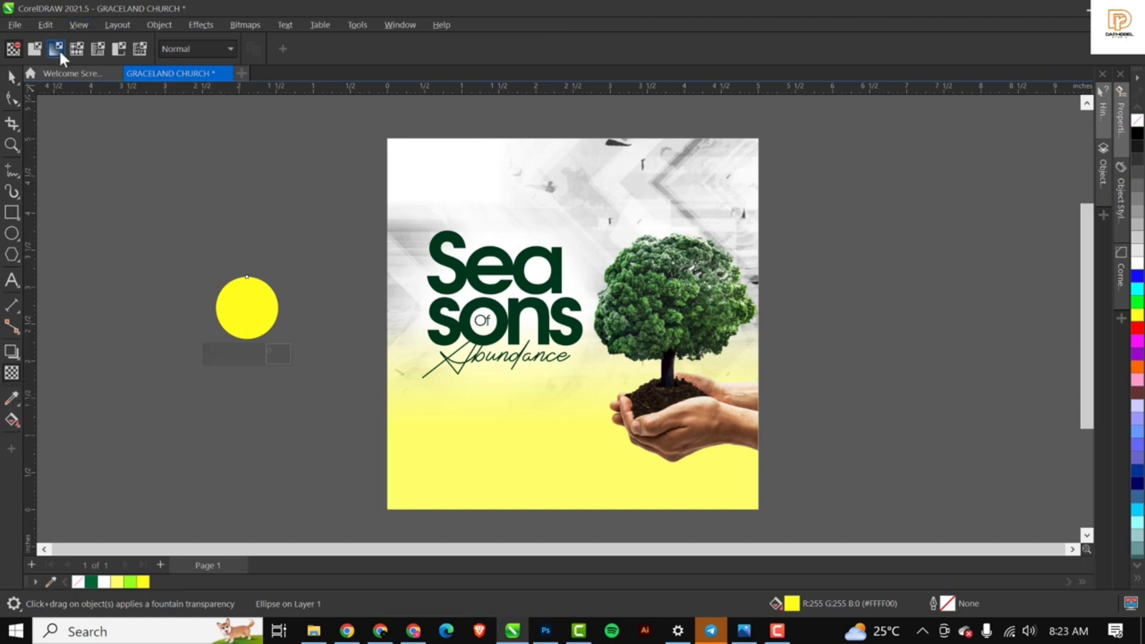
pyautogui.click(58, 49)
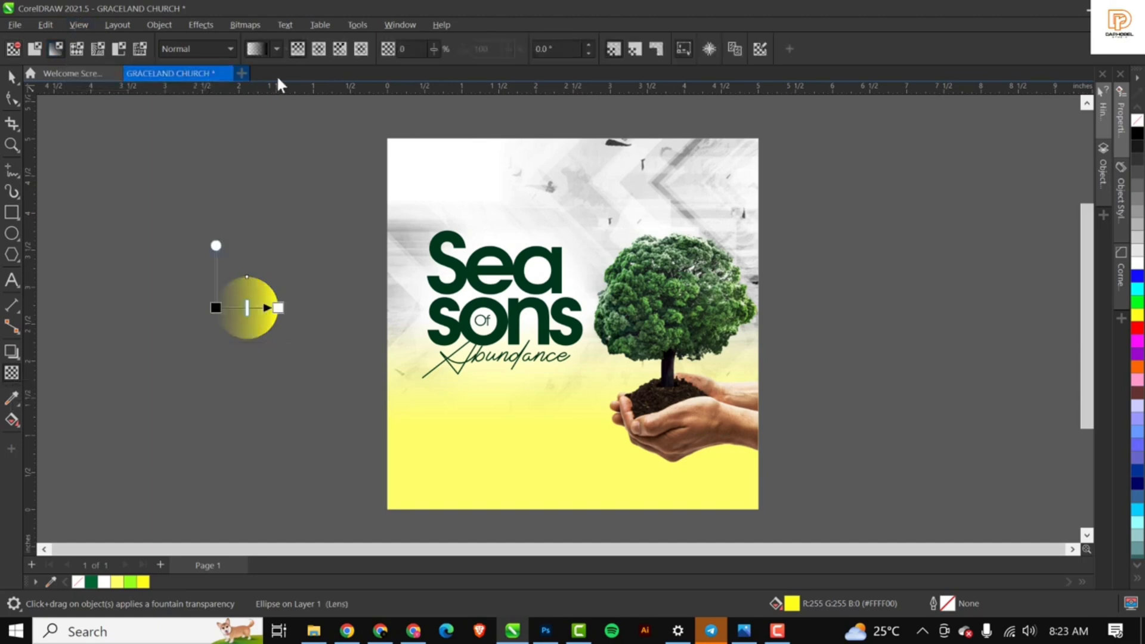
pyautogui.click(319, 49)
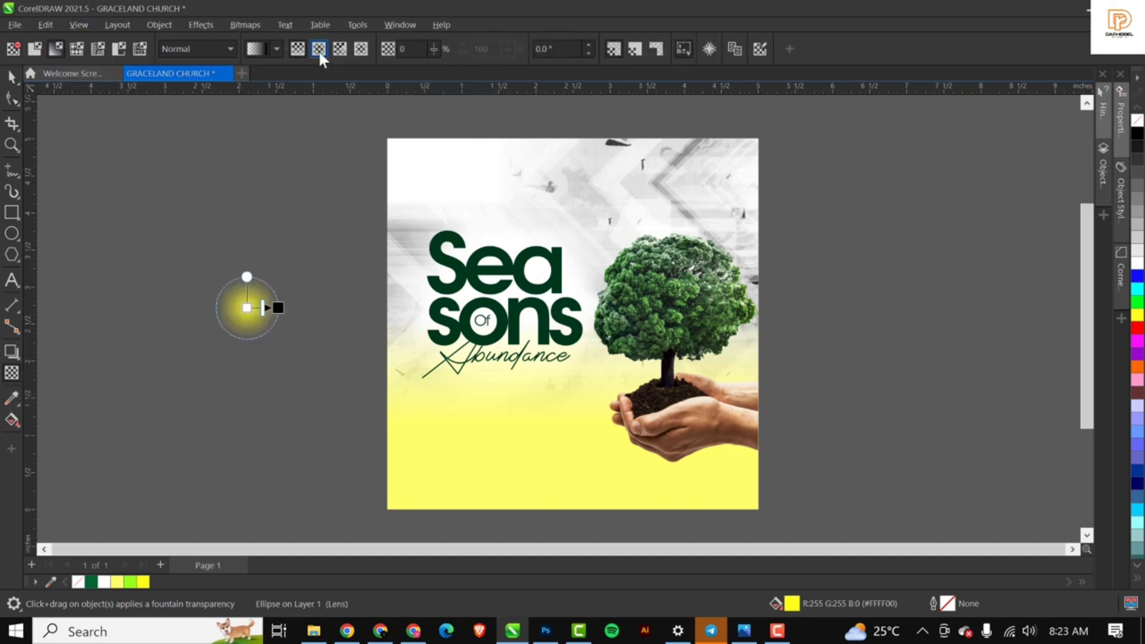
pyautogui.click(190, 48)
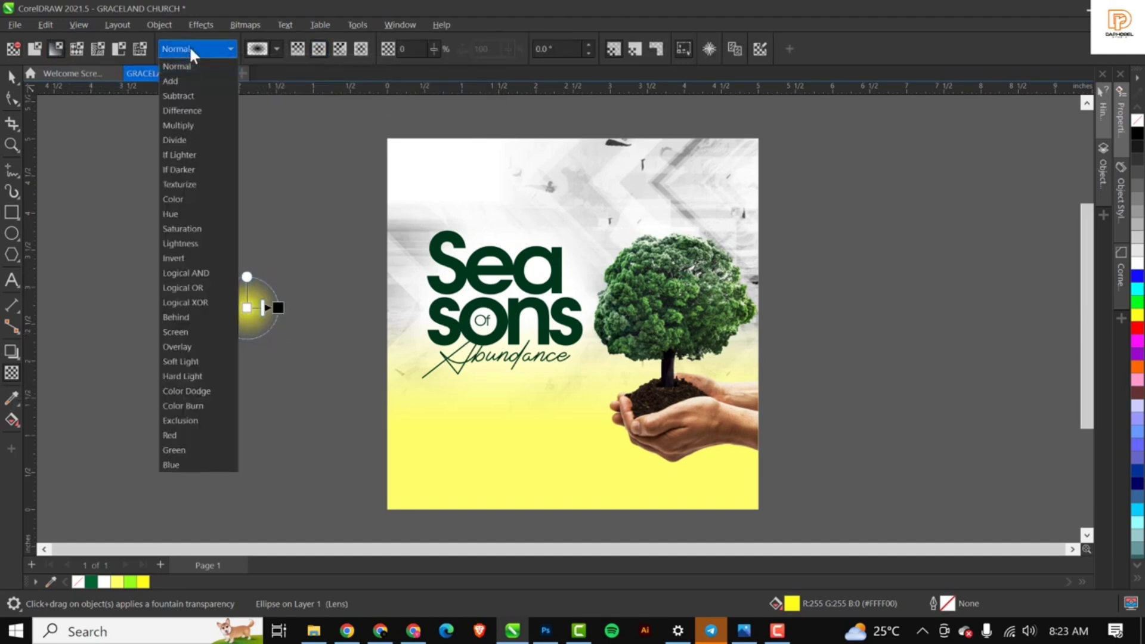
pyautogui.click(176, 332)
pyautogui.click(11, 77)
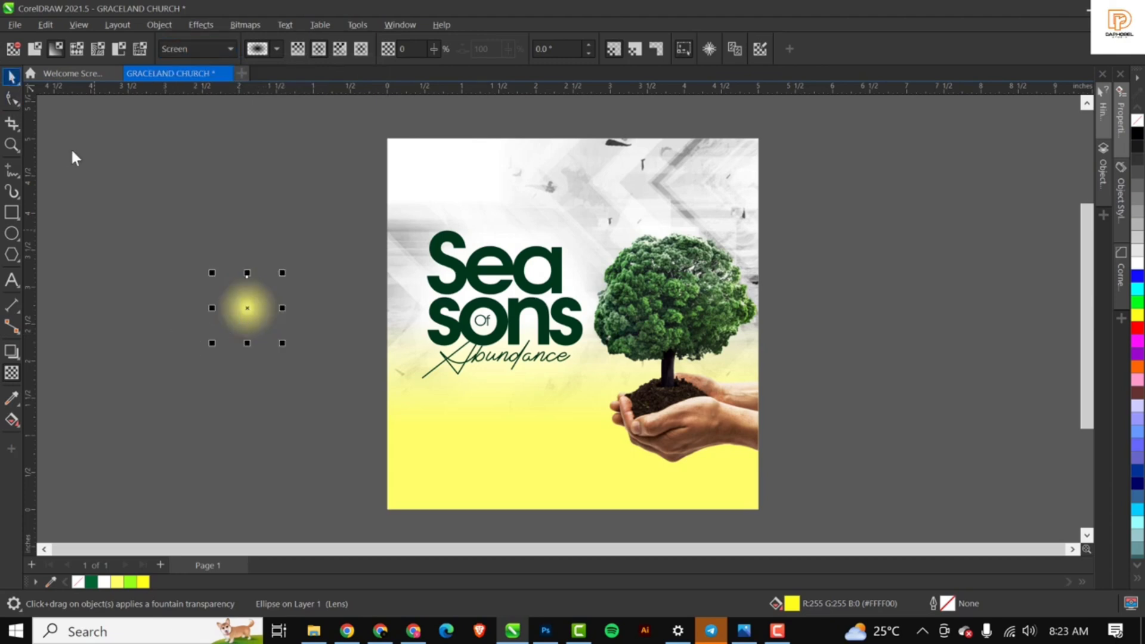
# Move the yellow glow onto the tree's upper-left foliage and enlarge it to about 2.4 inches.
pyautogui.moveTo(247, 308); pyautogui.dragTo(620, 284)
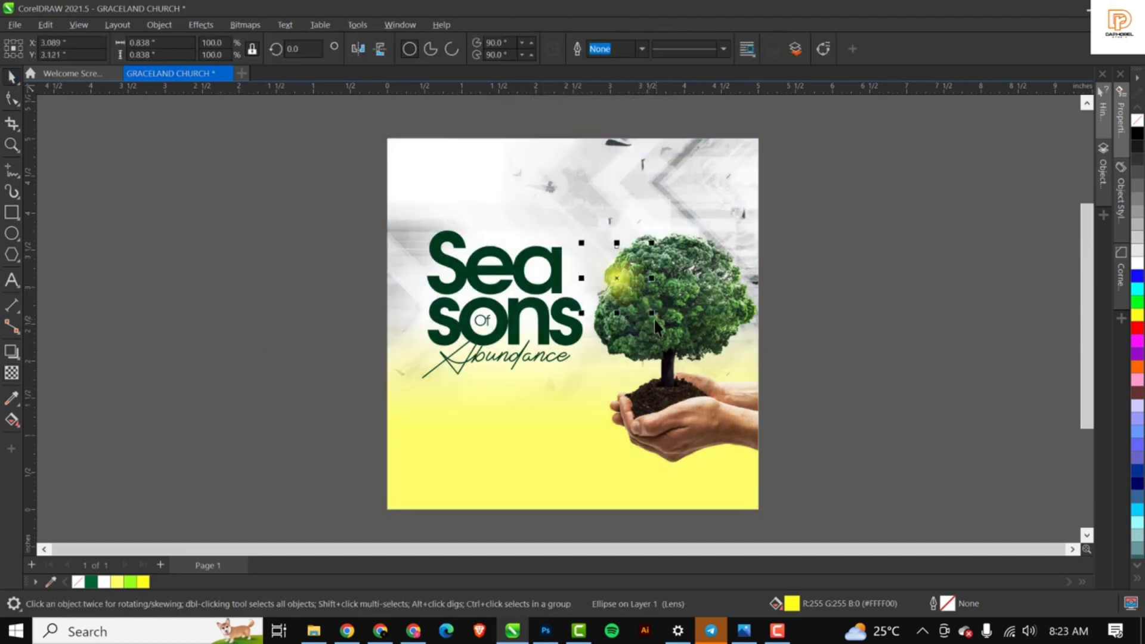
pyautogui.moveTo(653, 321); pyautogui.dragTo(704, 379)
pyautogui.moveTo(634, 283); pyautogui.dragTo(633, 257)
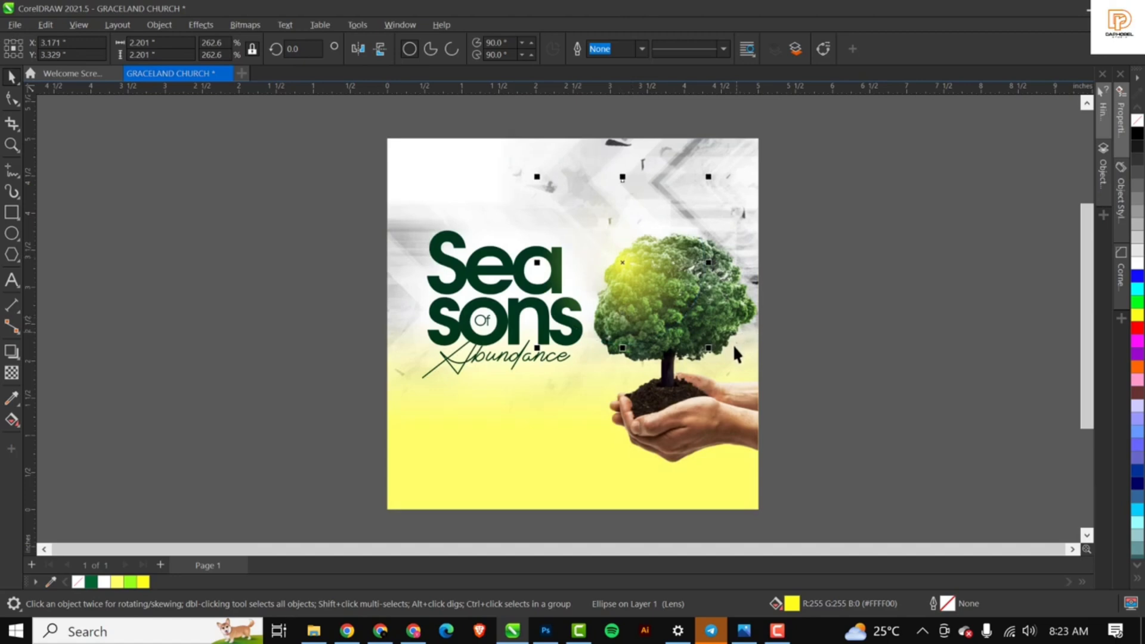
pyautogui.moveTo(710, 349); pyautogui.dragTo(739, 357)
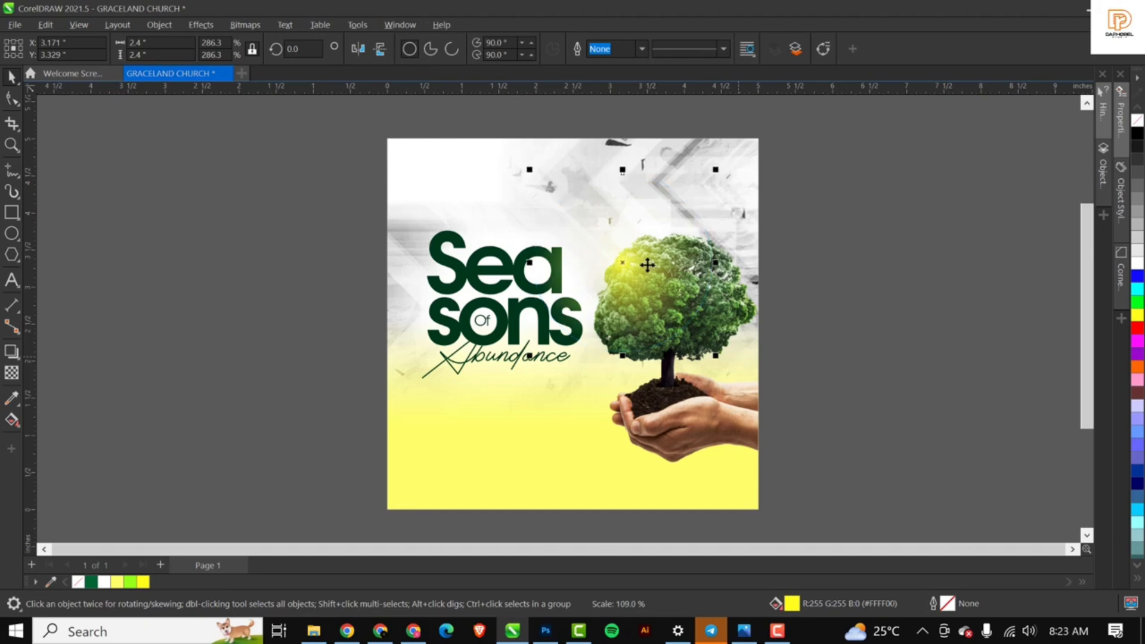
# Enlarge the glow to about 2.6 inches and reposition it on the foliage at about X 3.14, Y 3.28 inches.
pyautogui.scroll(4, 631, 256)
pyautogui.moveTo(614, 274); pyautogui.dragTo(603, 271)
pyautogui.scroll(-4, 603, 271)
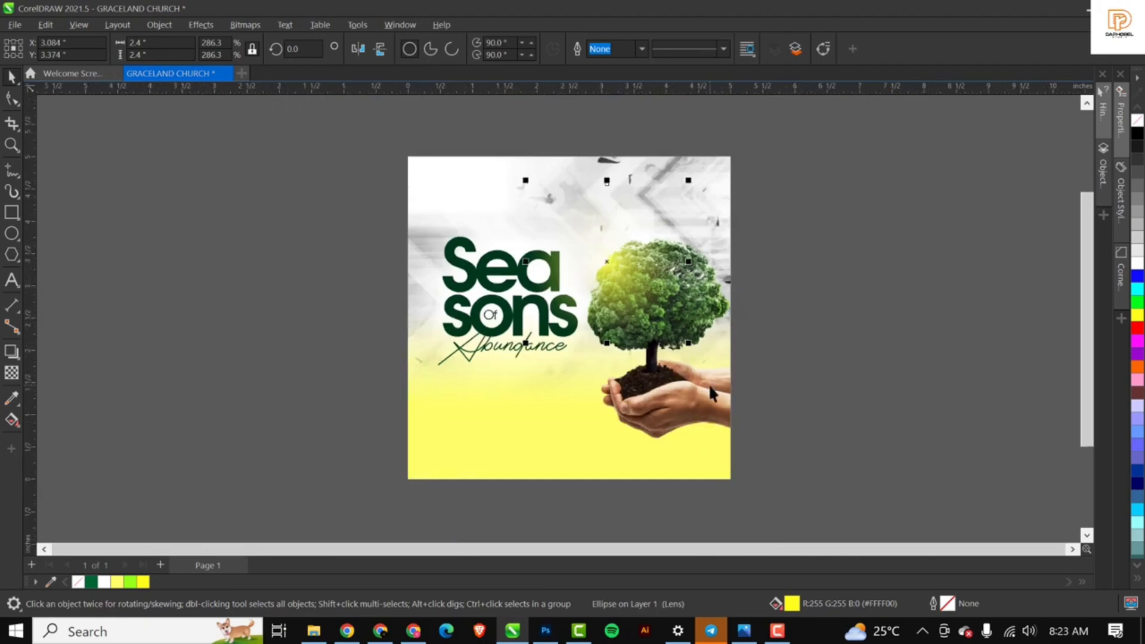
pyautogui.moveTo(689, 345); pyautogui.dragTo(701, 356)
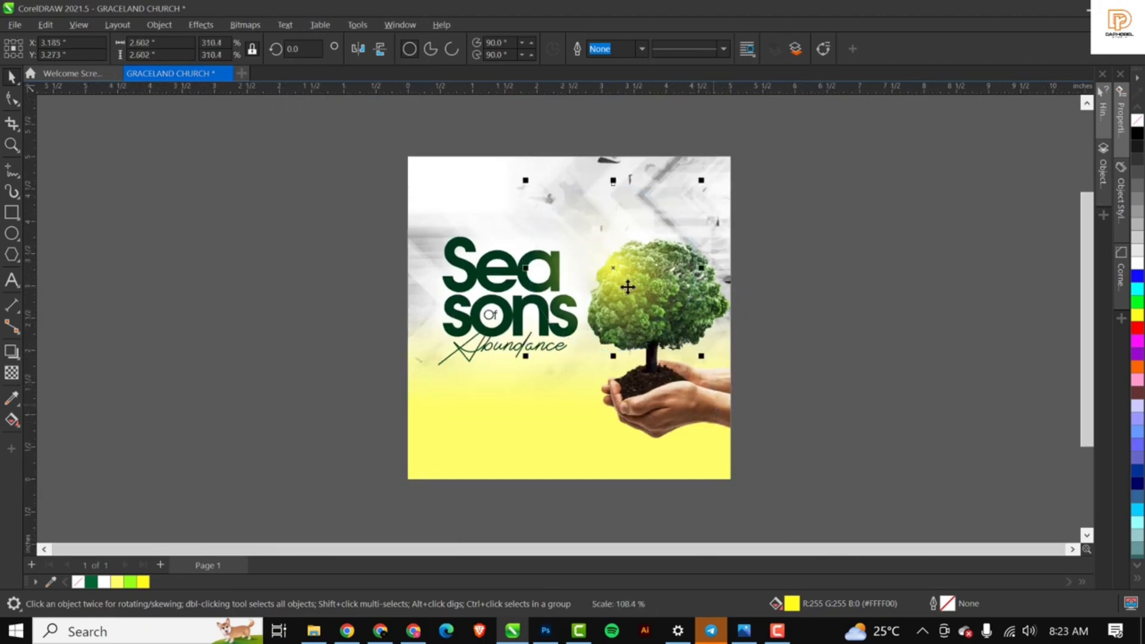
pyautogui.moveTo(627, 287); pyautogui.dragTo(624, 286)
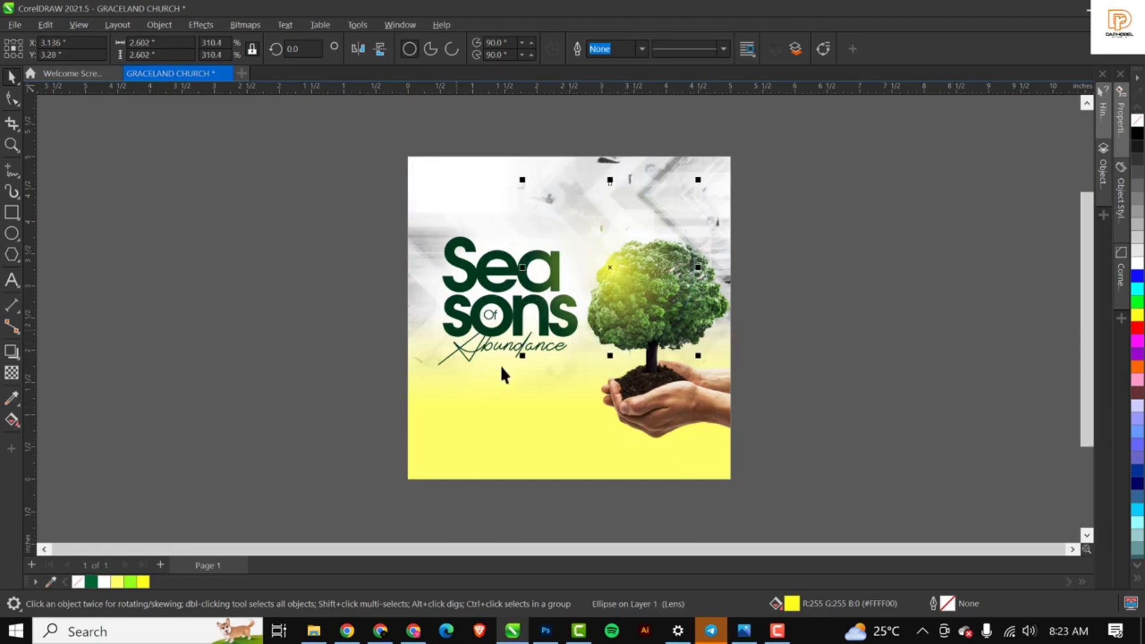
# Bring all three parts of the "Seasons Of Abundance" title in front of the yellow glow and deselect them.
pyautogui.click(503, 292)
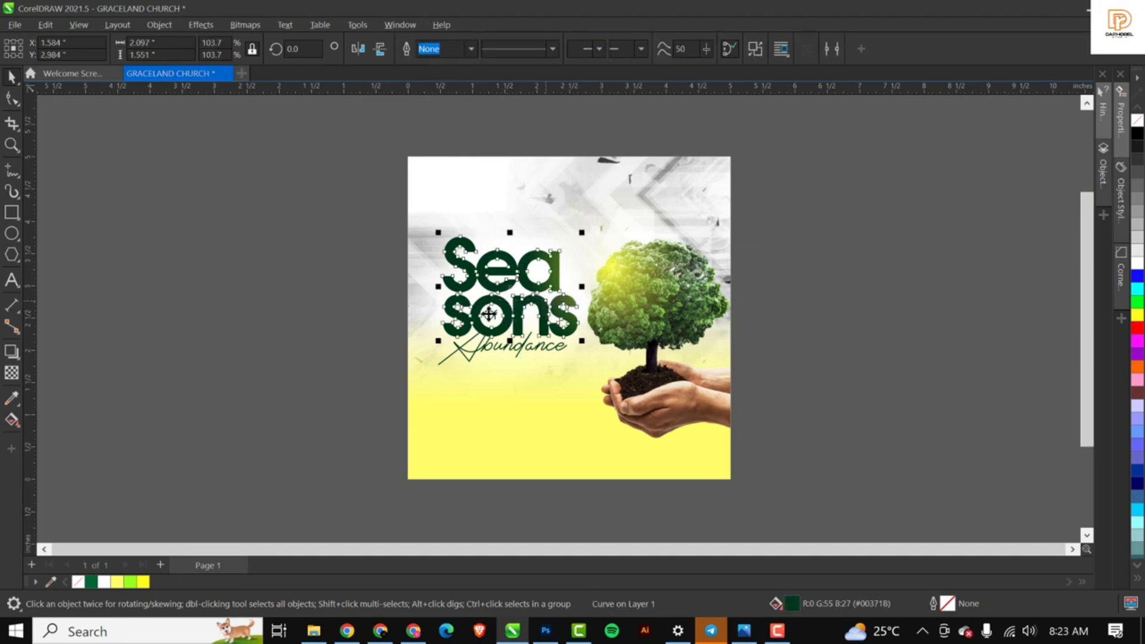
pyautogui.moveTo(285, 182); pyautogui.dragTo(527, 394)
pyautogui.scroll(1, 532, 291)
pyautogui.scroll(3, 533, 297)
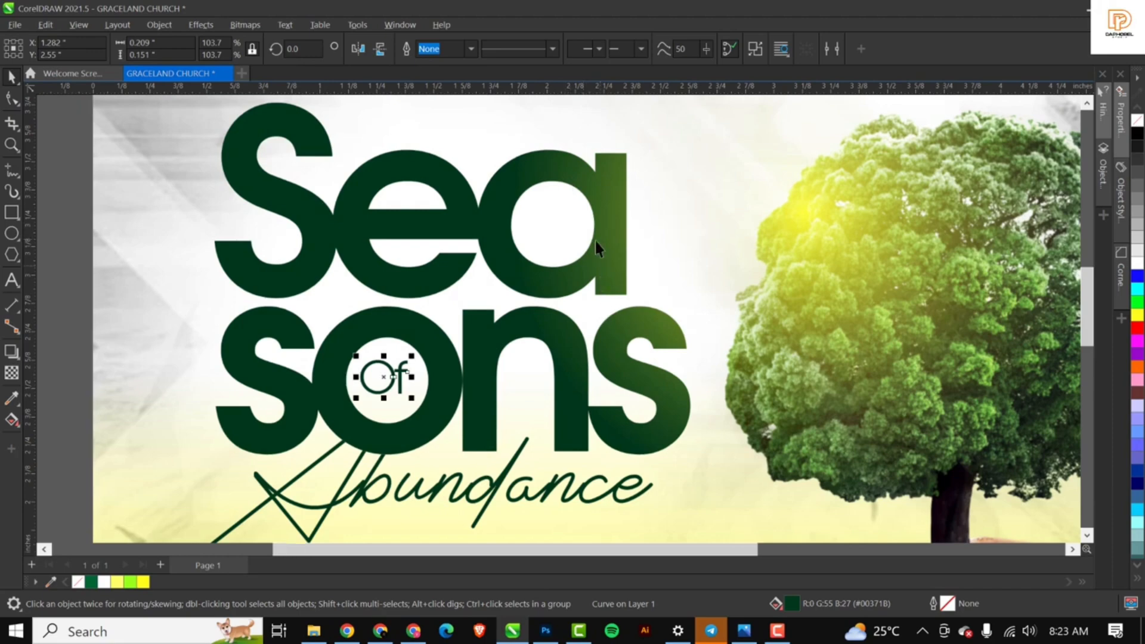
pyautogui.scroll(-3, 590, 283)
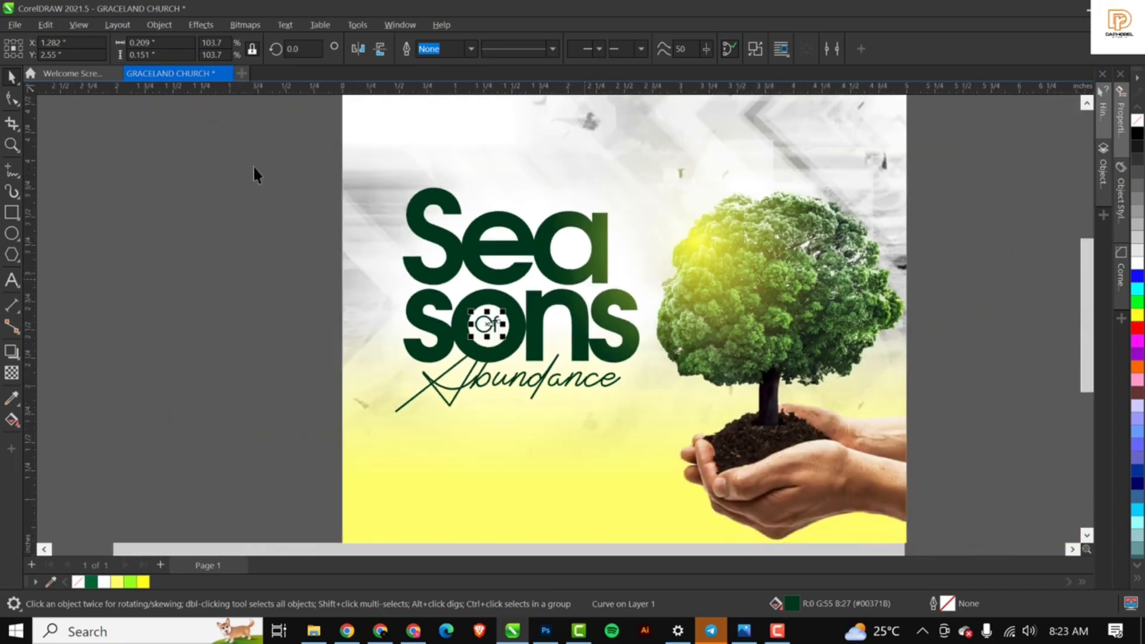
pyautogui.moveTo(254, 165); pyautogui.dragTo(682, 448)
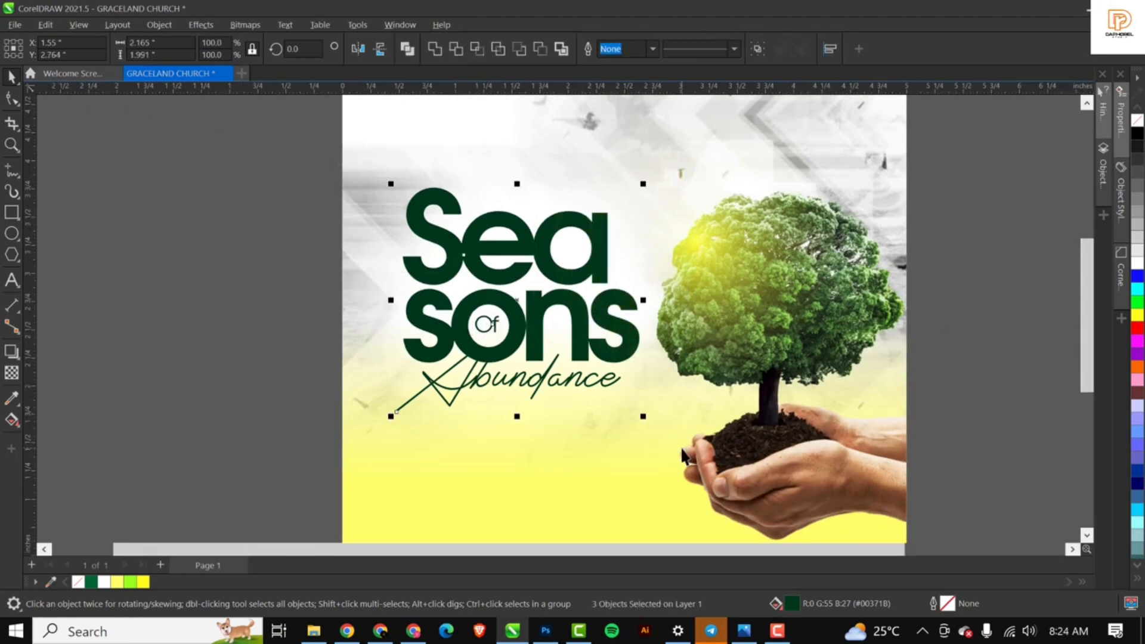
pyautogui.scroll(-2, 616, 317)
pyautogui.click(855, 287)
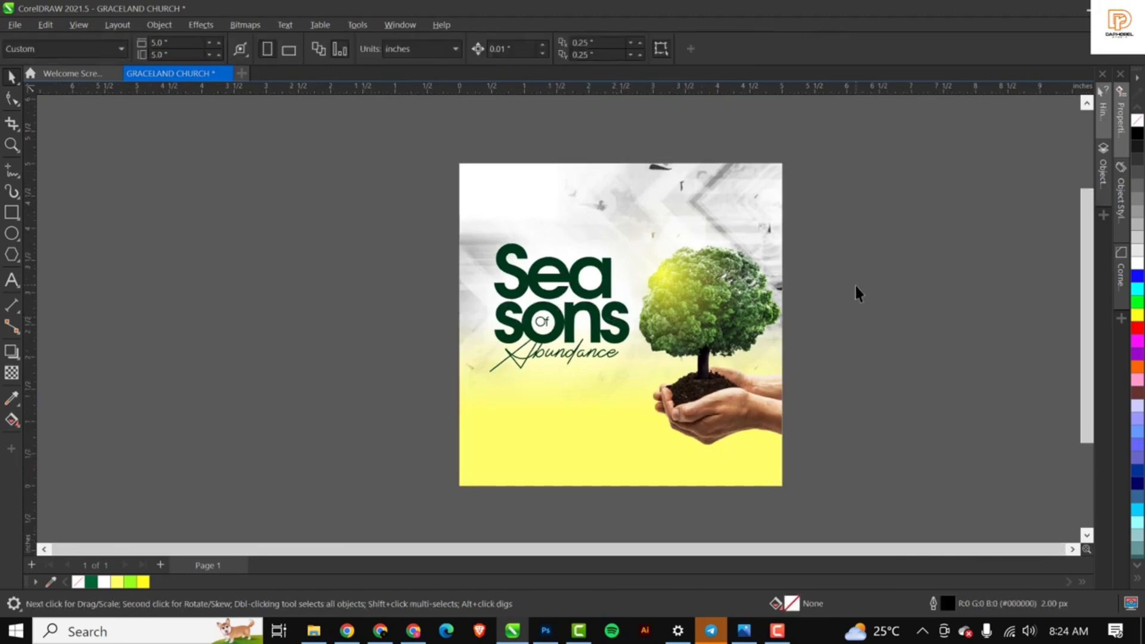
# Bring the logo image from the RESOURCE FILE folder onto the page above "Seasons", at about X 1.10, Y 4.37 inches, and deselect it.
pyautogui.hotkey('shift', 'F4')
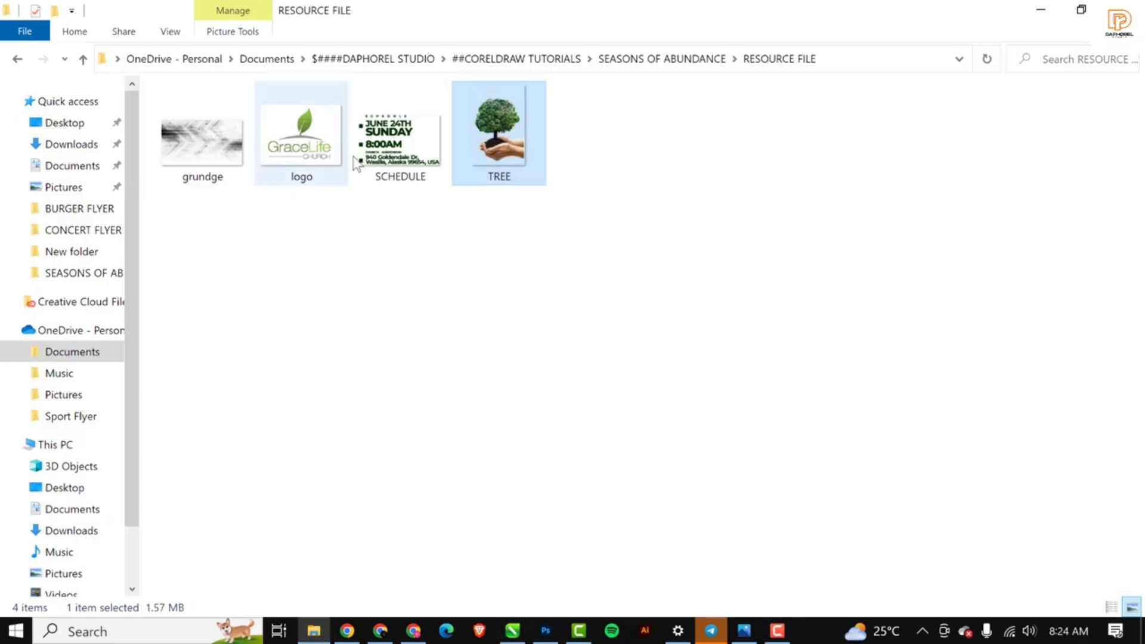
pyautogui.click(307, 147)
pyautogui.moveTo(302, 136); pyautogui.dragTo(439, 160)
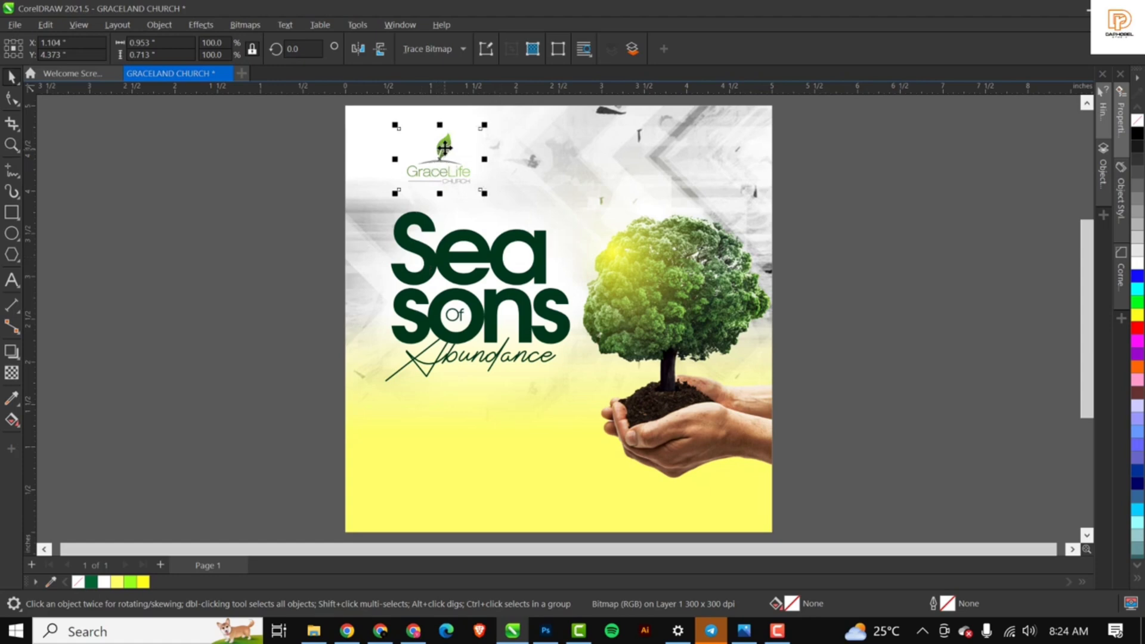
pyautogui.scroll(3, 444, 147)
pyautogui.scroll(-2, 444, 145)
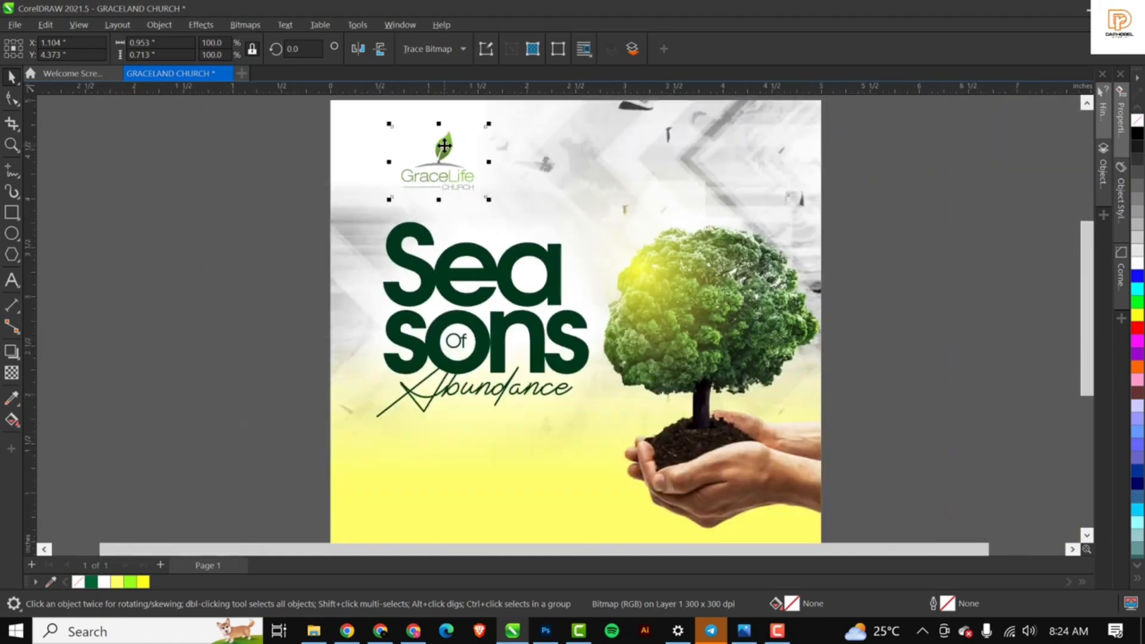
pyautogui.scroll(1, 444, 146)
pyautogui.scroll(-3, 444, 146)
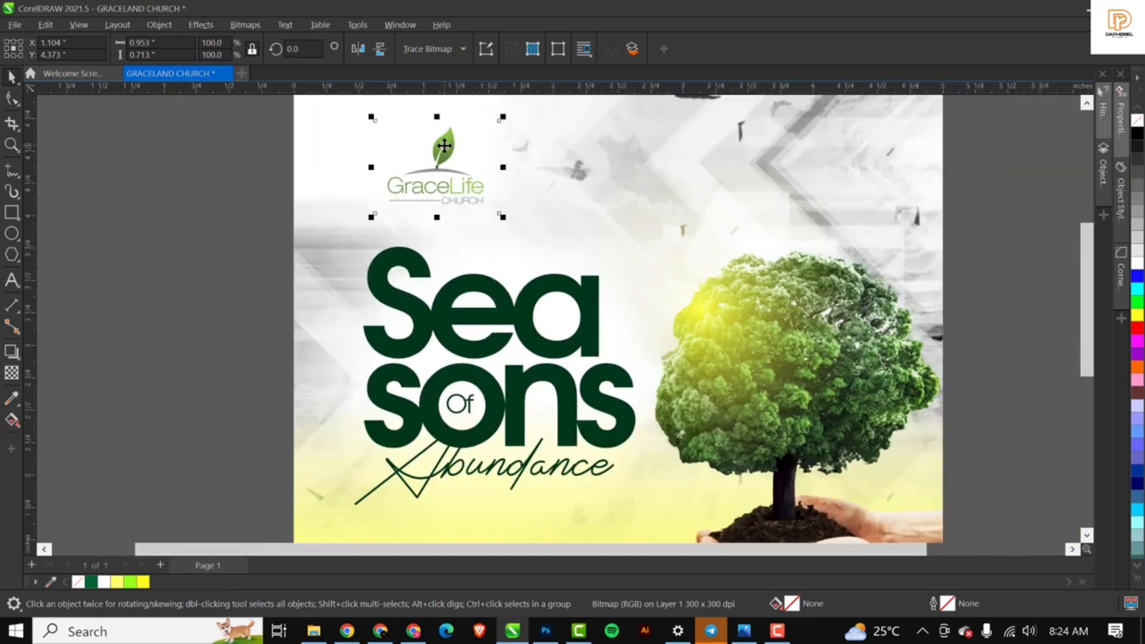
pyautogui.click(900, 206)
pyautogui.scroll(1, 377, 196)
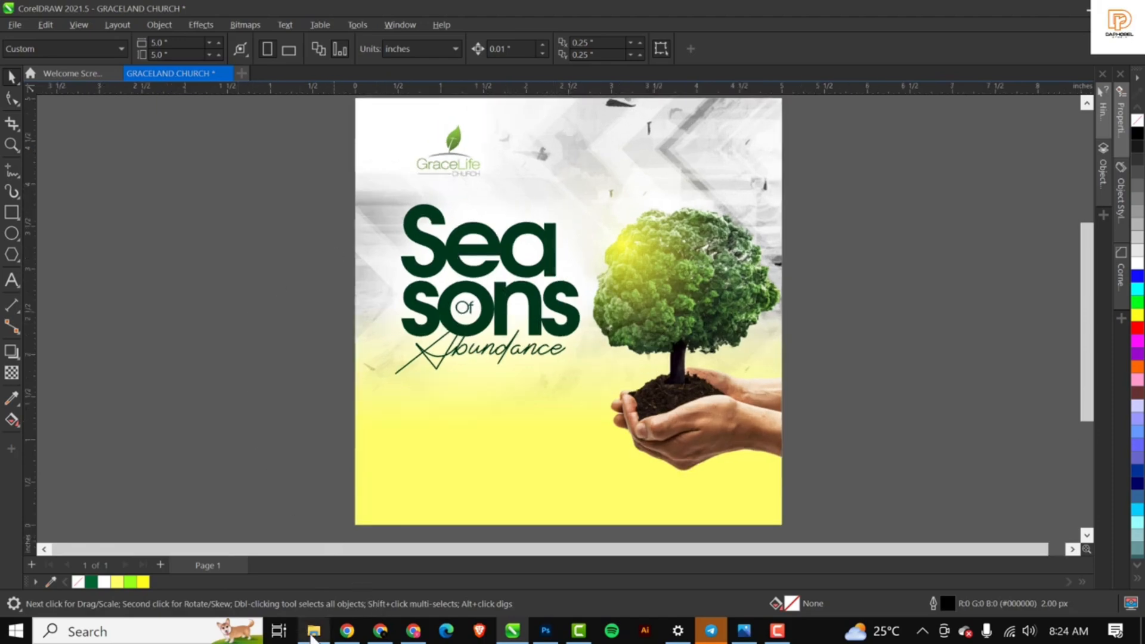
# Bring the SCHEDULE image from the RESOURCE FILE folder below "Abundance", at about X 1.49, Y 1.10 inches, and deselect it.
pyautogui.click(314, 630)
pyautogui.click(392, 140)
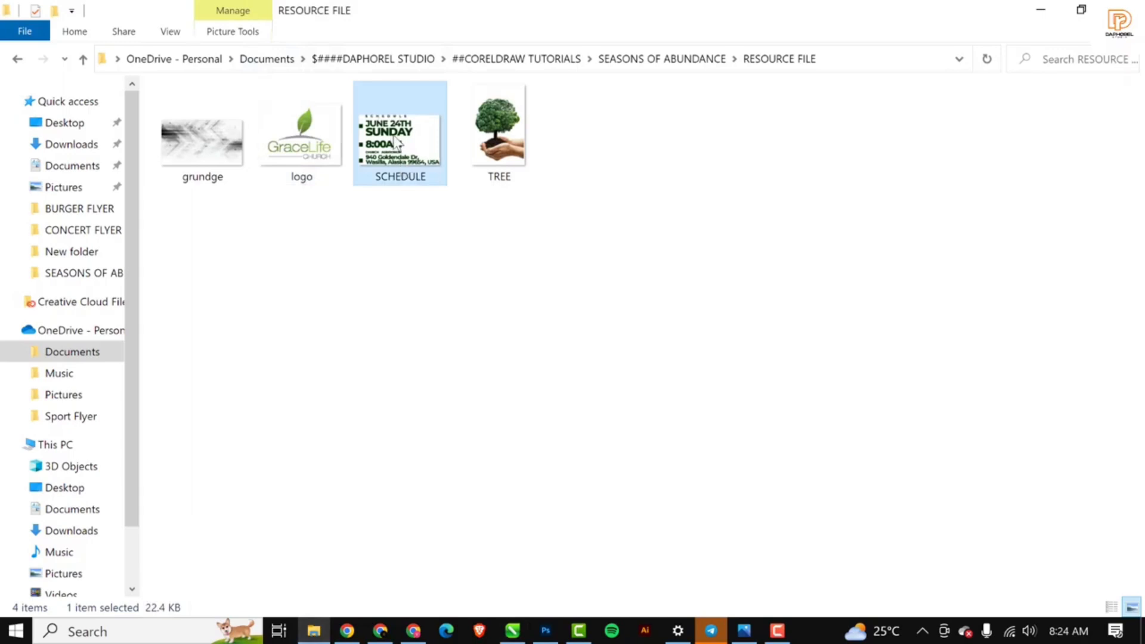
pyautogui.moveTo(396, 143); pyautogui.dragTo(455, 412)
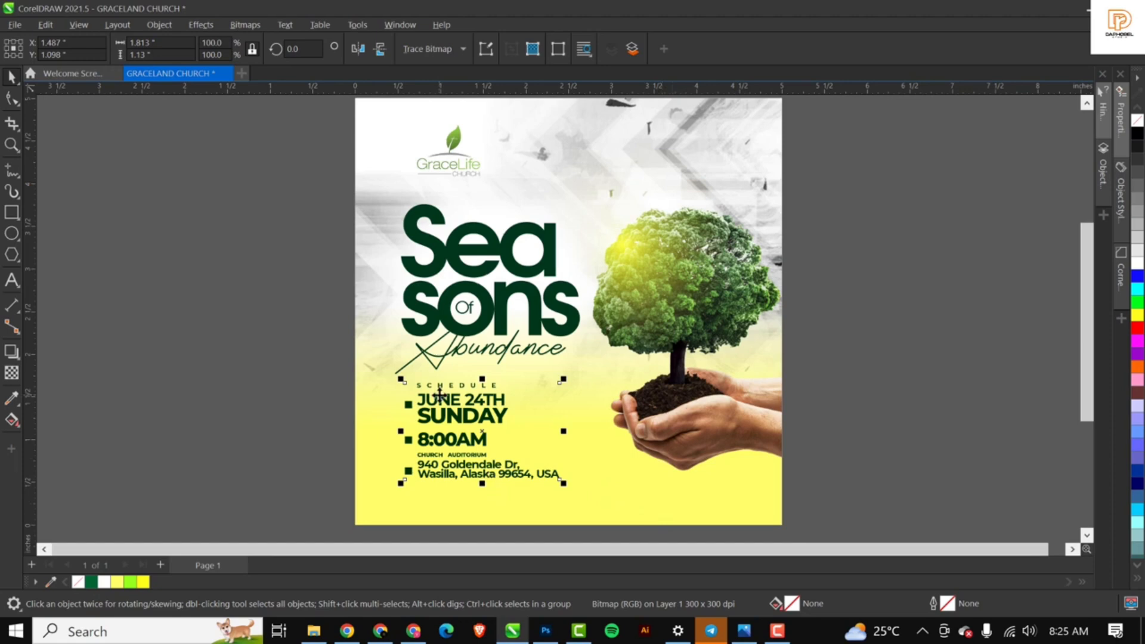
pyautogui.click(1028, 223)
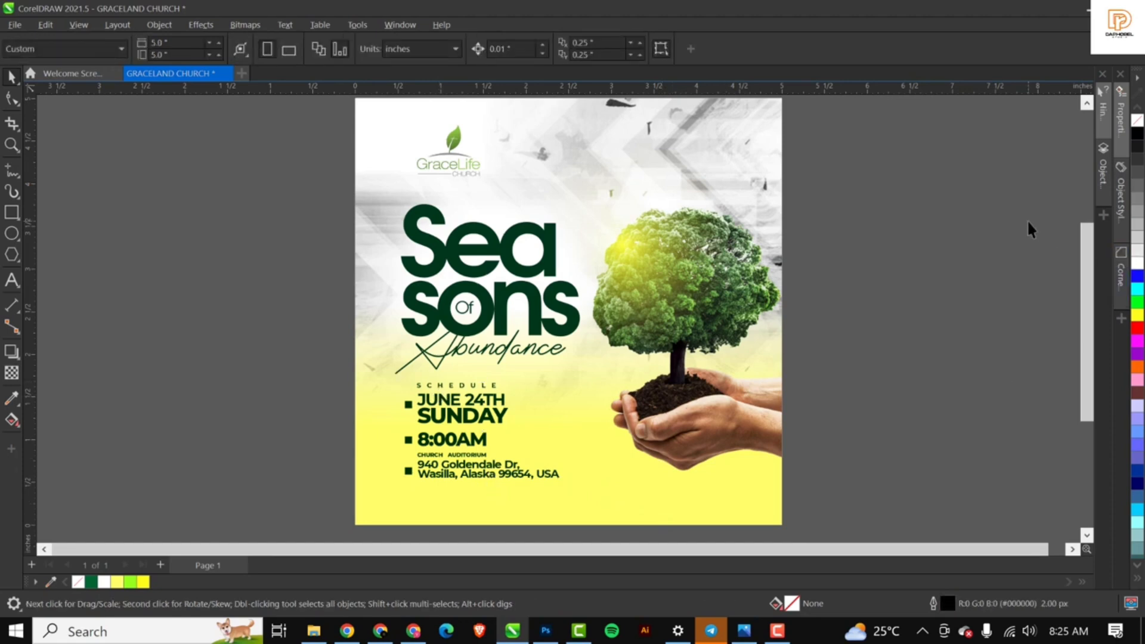
# Draw a rectangle across the page's full 5-inch width along its bottom edge, about 0.32 inches high.
pyautogui.hotkey('shift', 'F4')
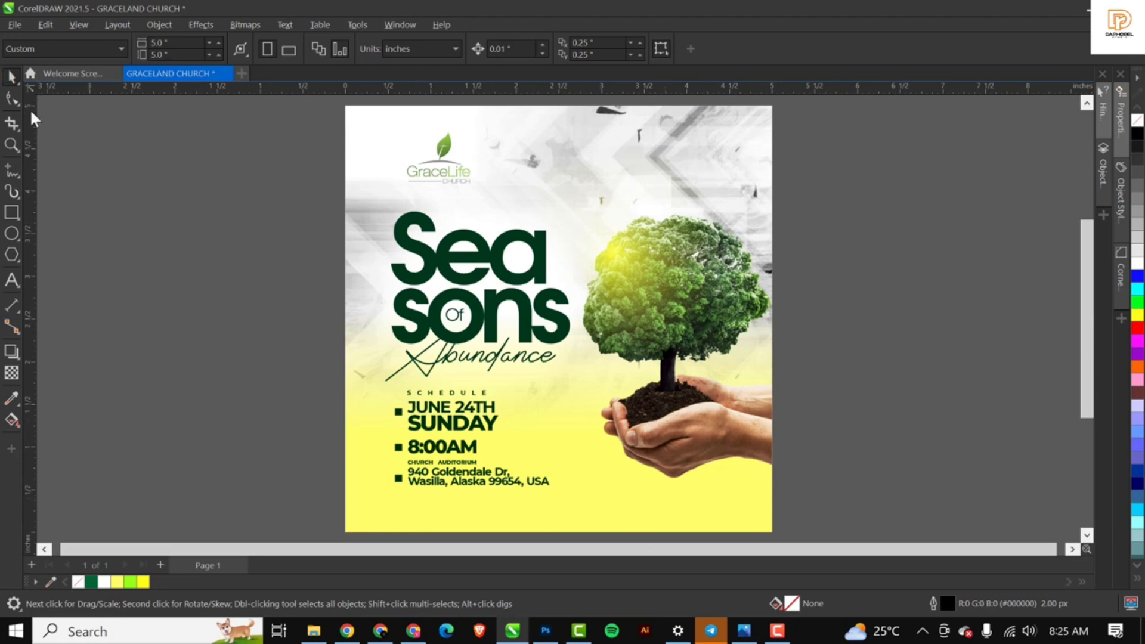
pyautogui.click(13, 212)
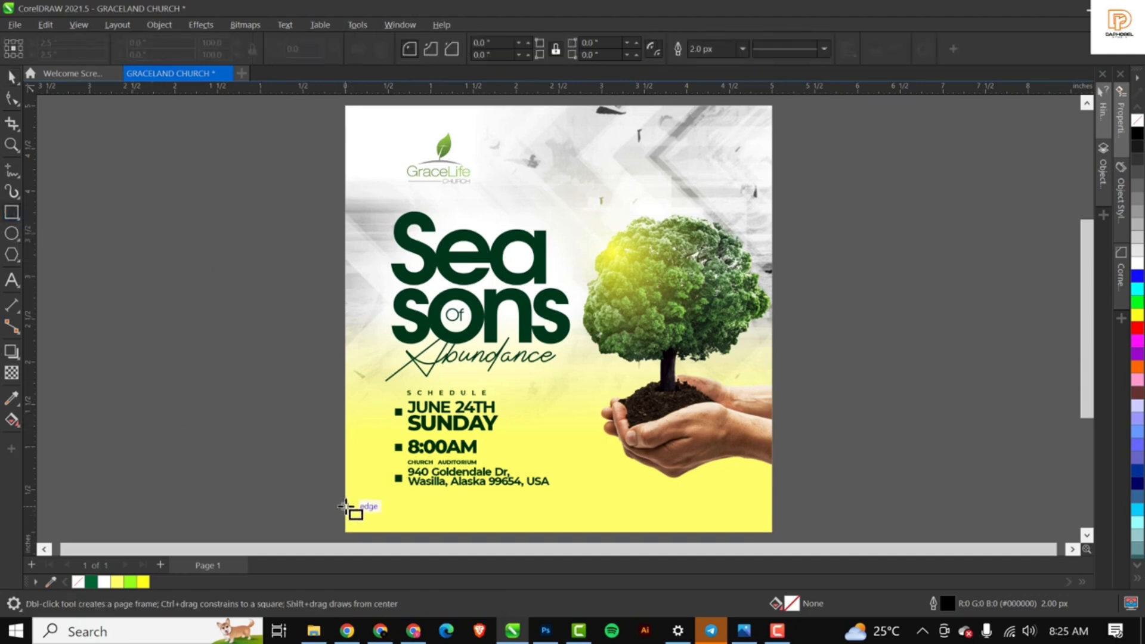
pyautogui.scroll(-1, 519, 217)
pyautogui.scroll(2, 440, 445)
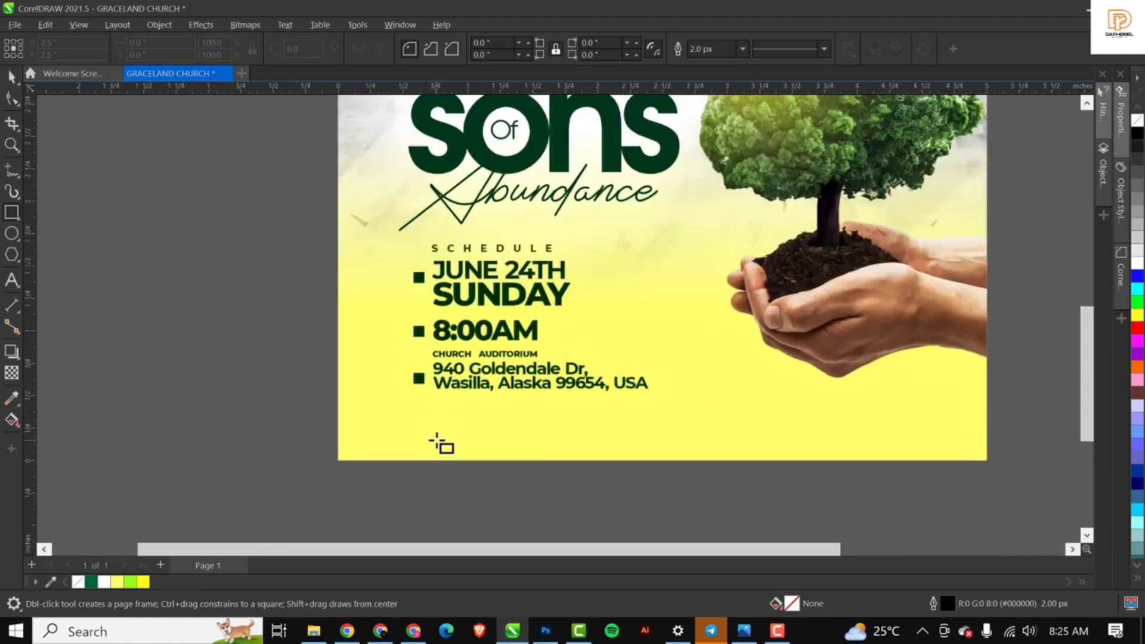
pyautogui.scroll(1, 428, 430)
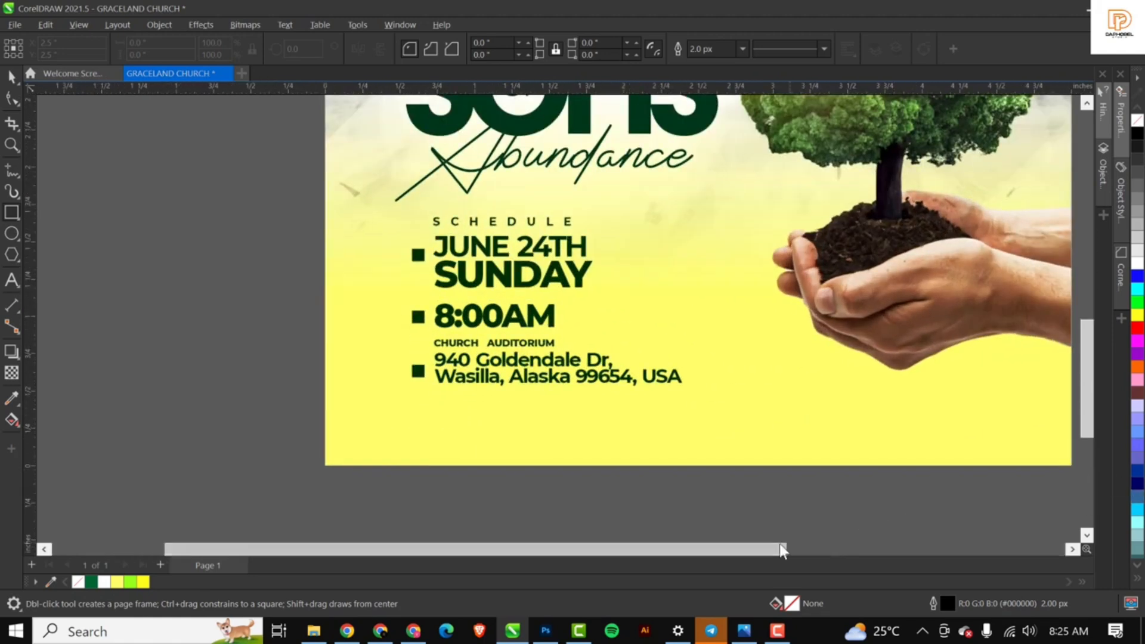
pyautogui.moveTo(752, 547); pyautogui.dragTo(770, 547)
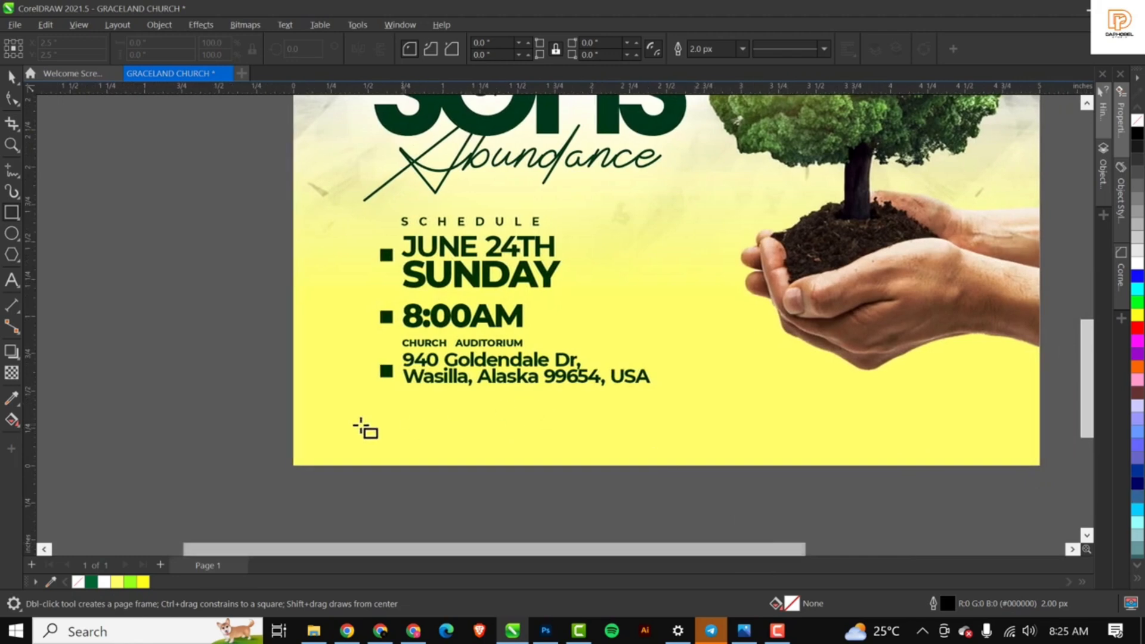
pyautogui.moveTo(292, 432); pyautogui.dragTo(1042, 466)
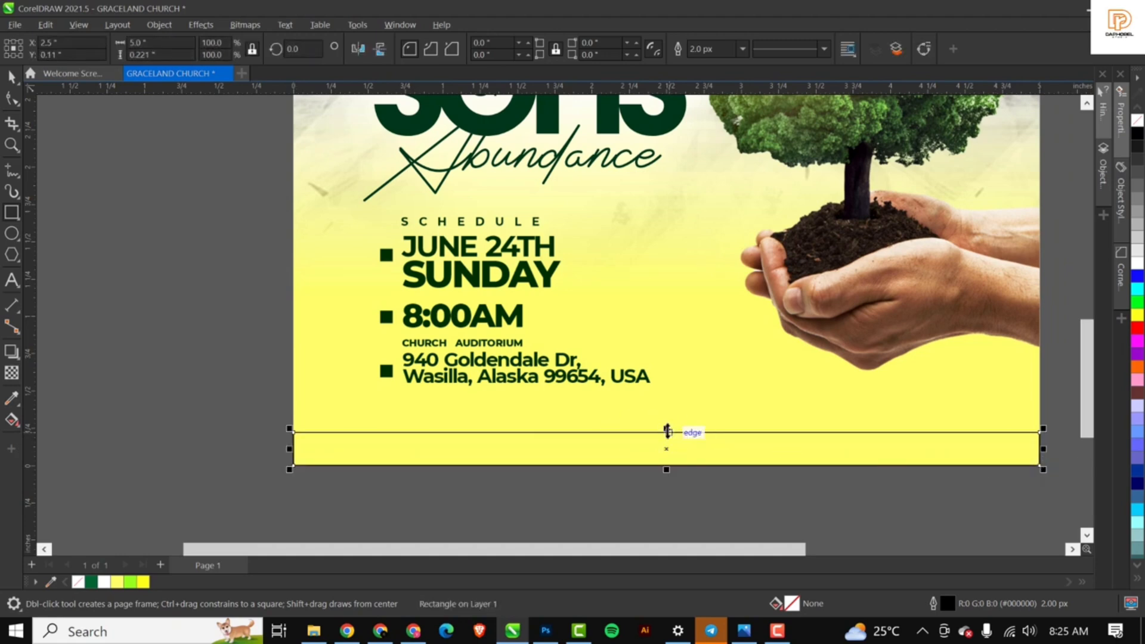
pyautogui.moveTo(666, 428); pyautogui.dragTo(665, 417)
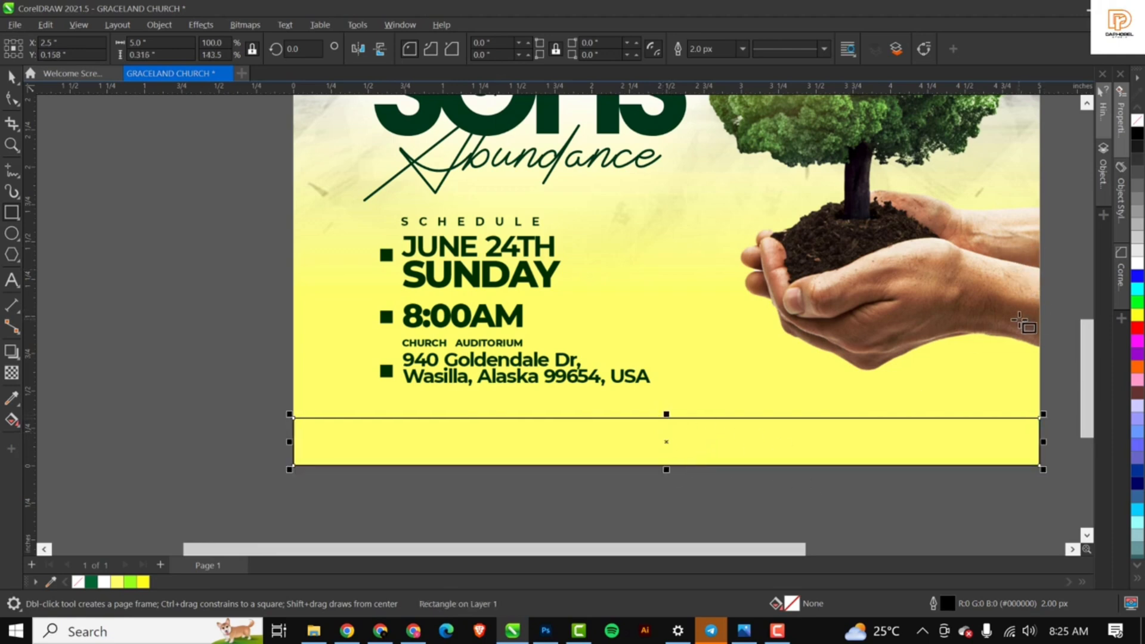
# Fill the bottom rectangle with the dark green sampled from the "Seasons" title and remove its outline.
pyautogui.scroll(-1, 603, 340)
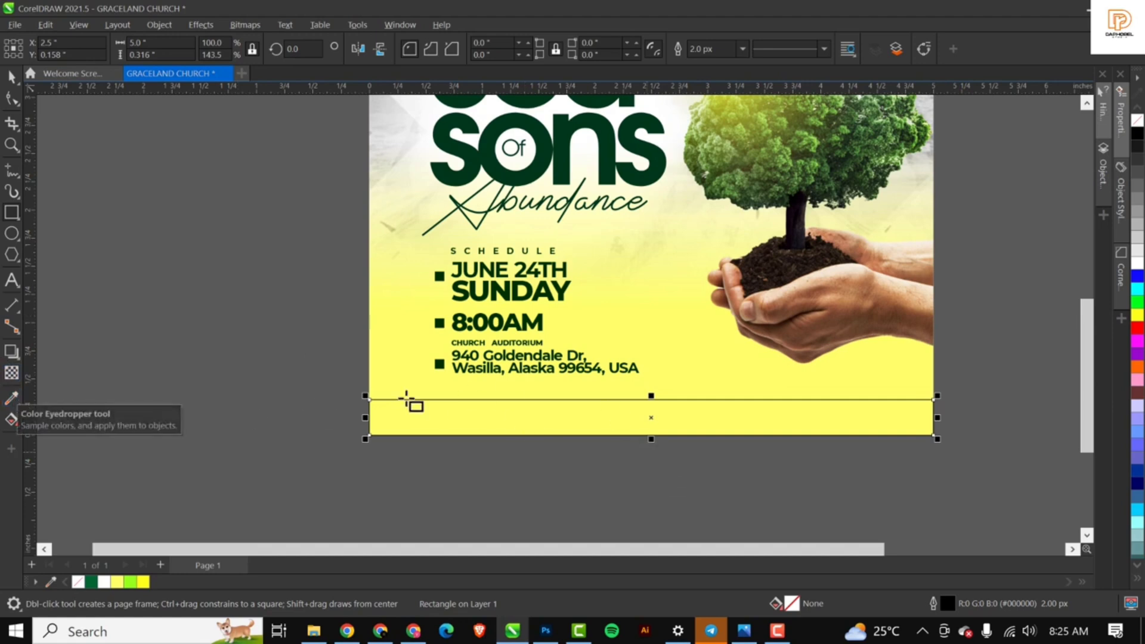
pyautogui.click(11, 398)
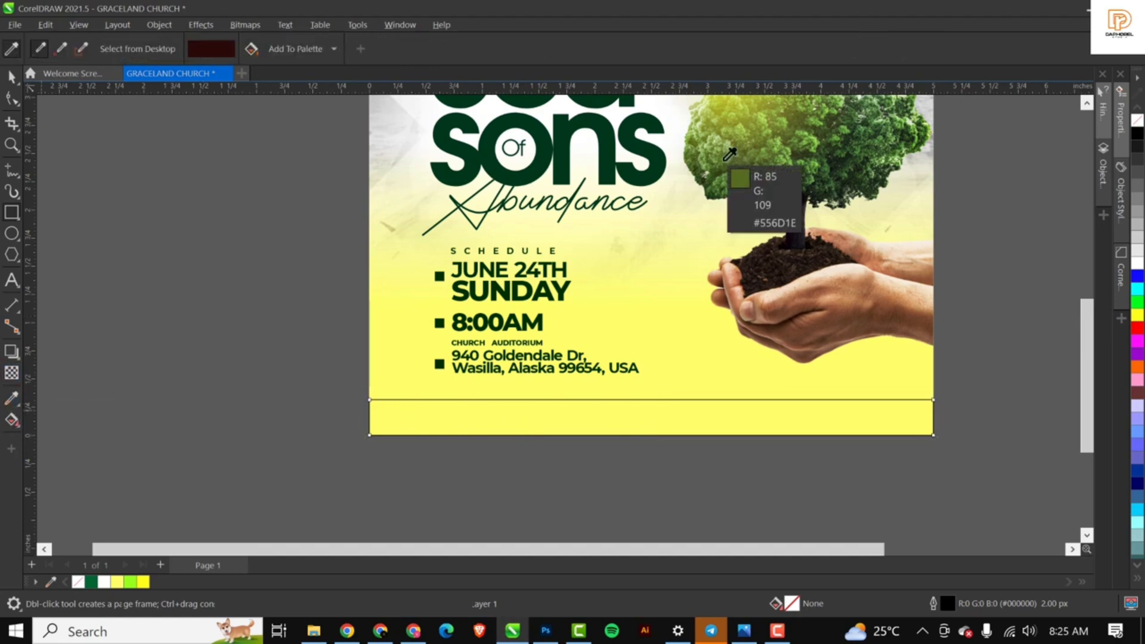
pyautogui.click(504, 172)
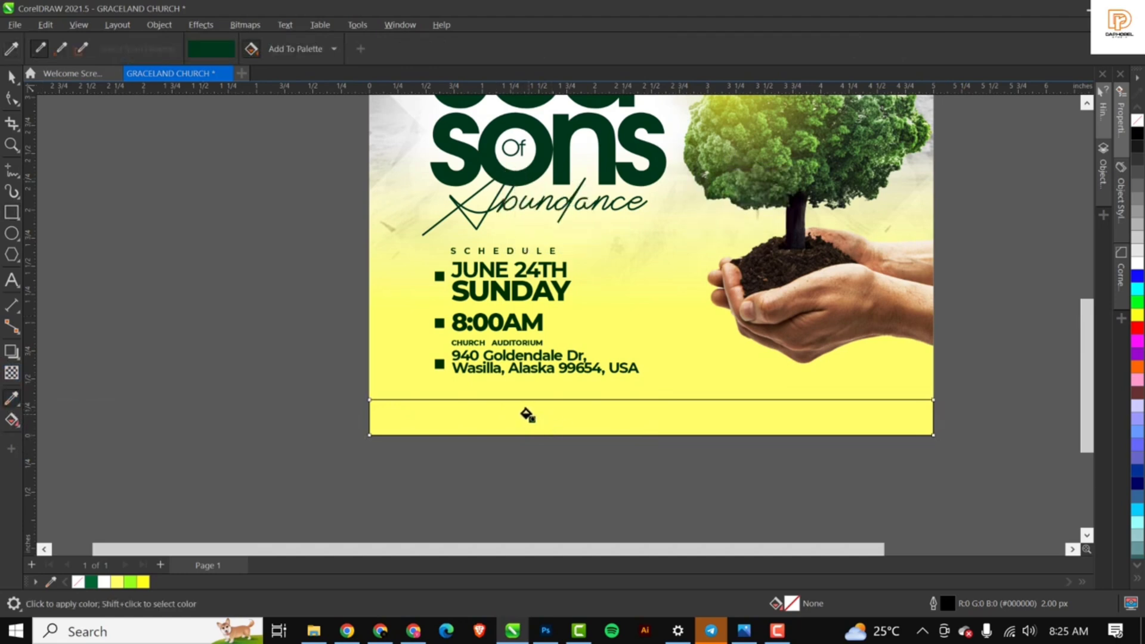
pyautogui.click(519, 413)
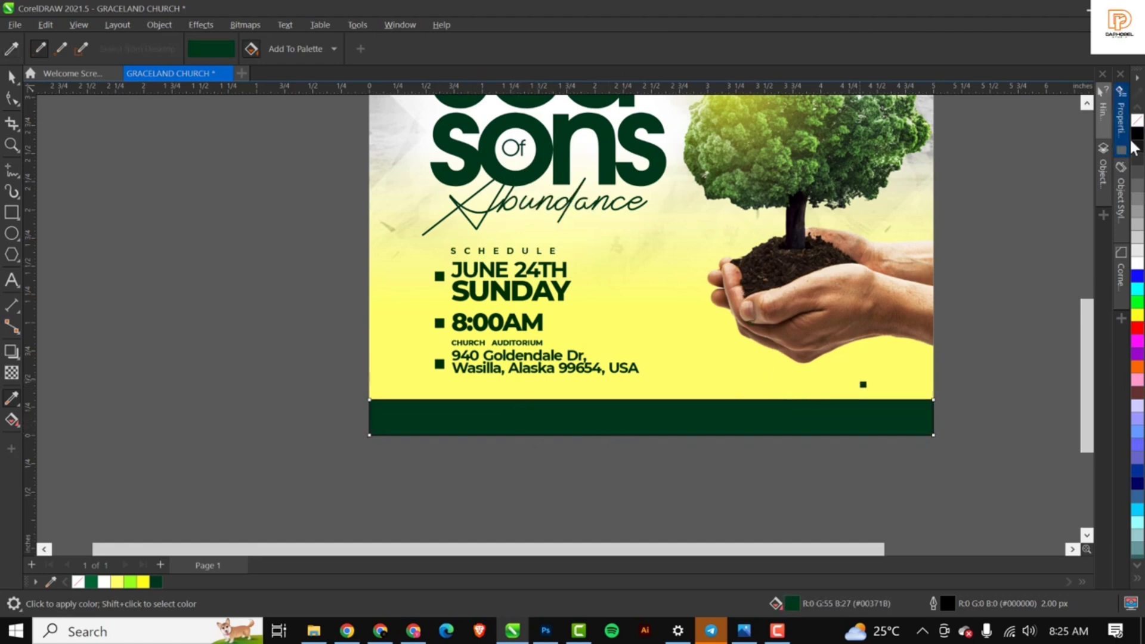
pyautogui.rightClick(1136, 122)
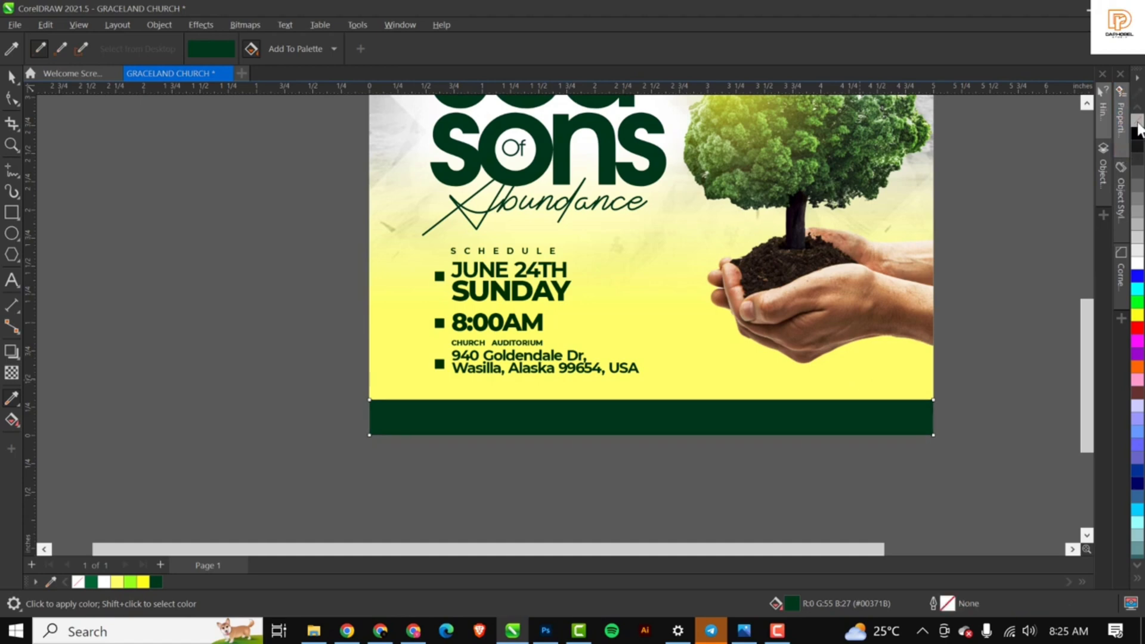
# Extend the dark green bar upward to a height of about 0.36 inches.
pyautogui.click(12, 98)
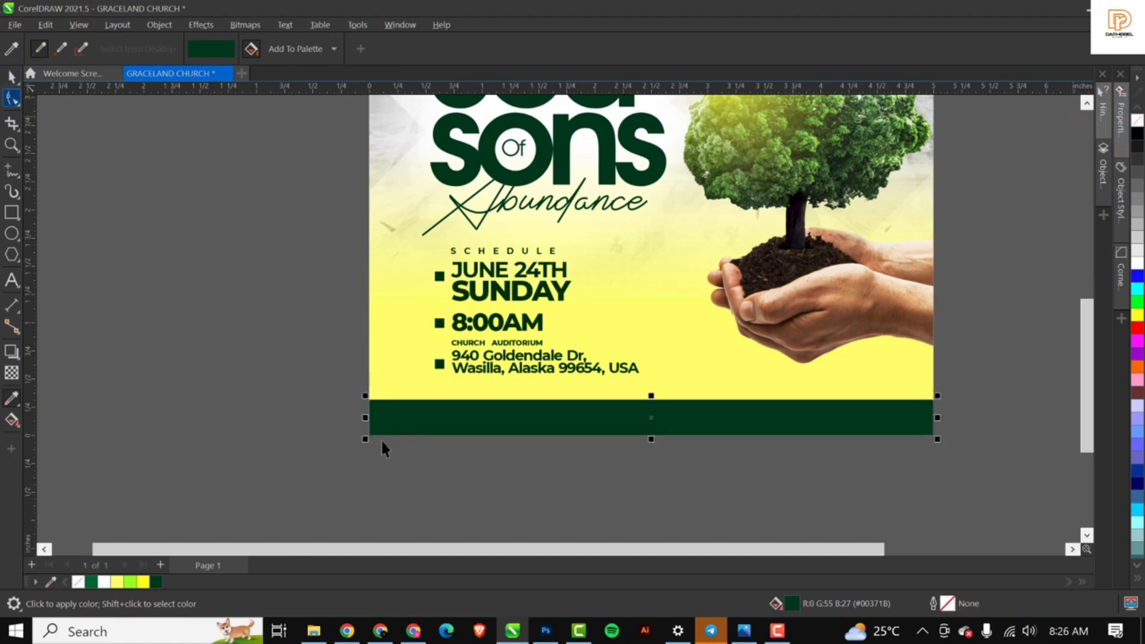
pyautogui.press('space')
pyautogui.scroll(2, 650, 416)
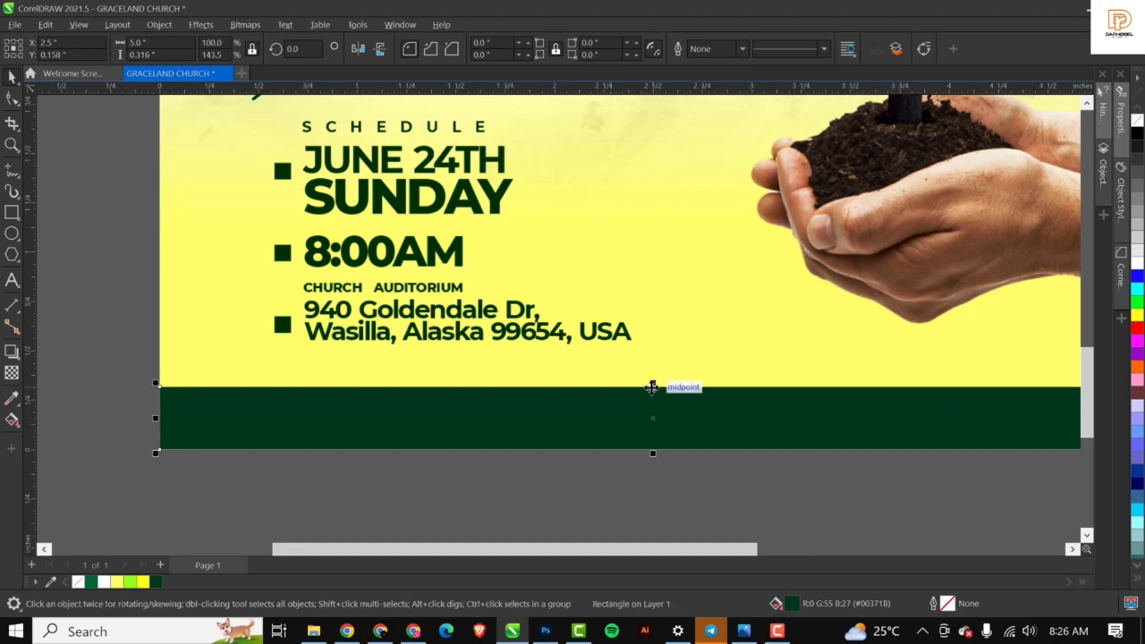
pyautogui.moveTo(652, 384); pyautogui.dragTo(652, 377)
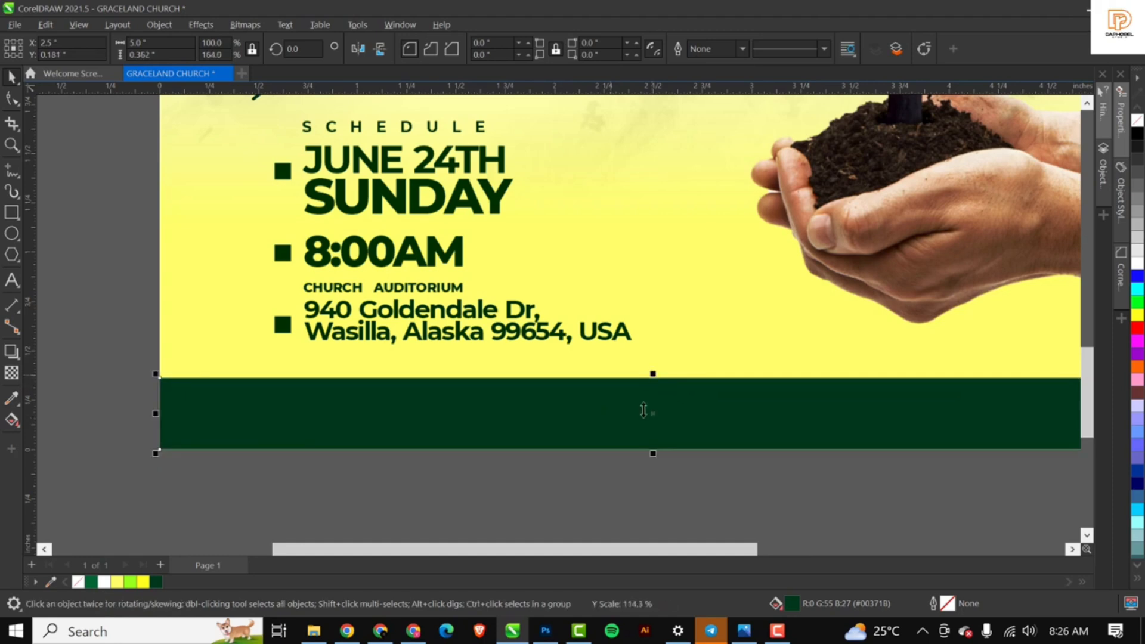
# Make a copy of the green bar covering its right half, about 2.52 inches wide, and fill the copy white.
pyautogui.scroll(-2, 580, 356)
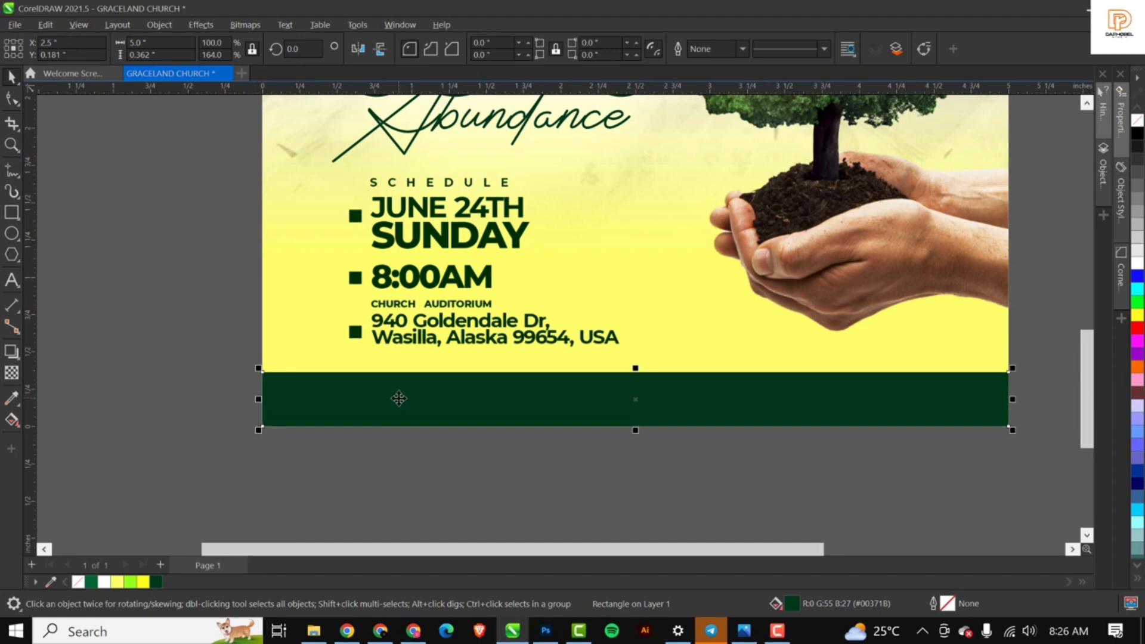
pyautogui.moveTo(255, 399); pyautogui.dragTo(630, 408)
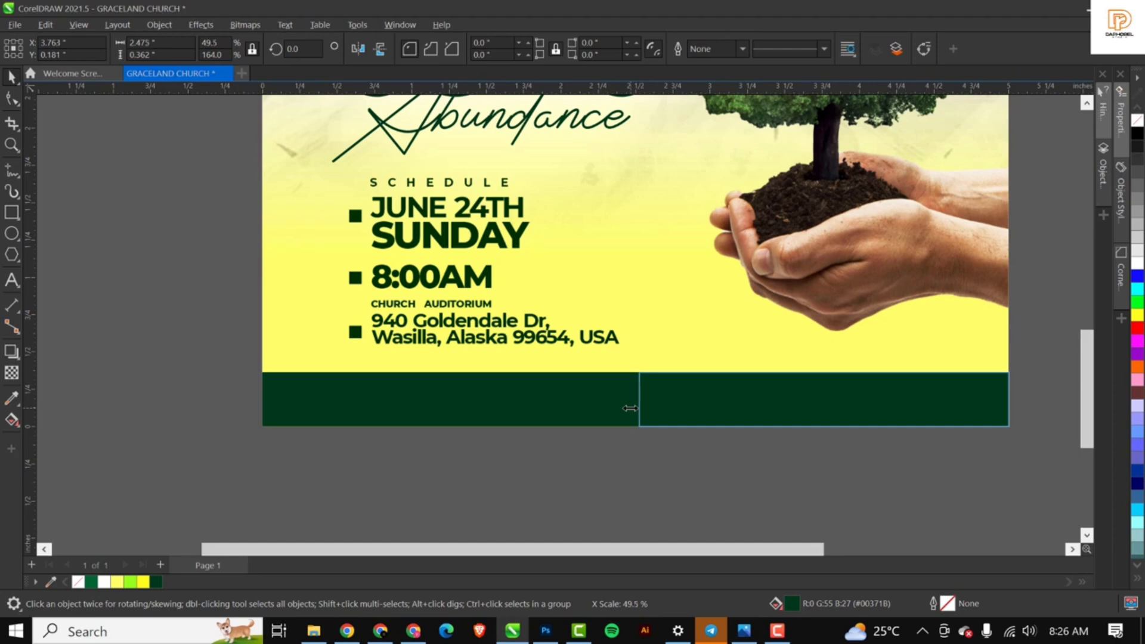
pyautogui.moveTo(631, 408); pyautogui.dragTo(623, 409)
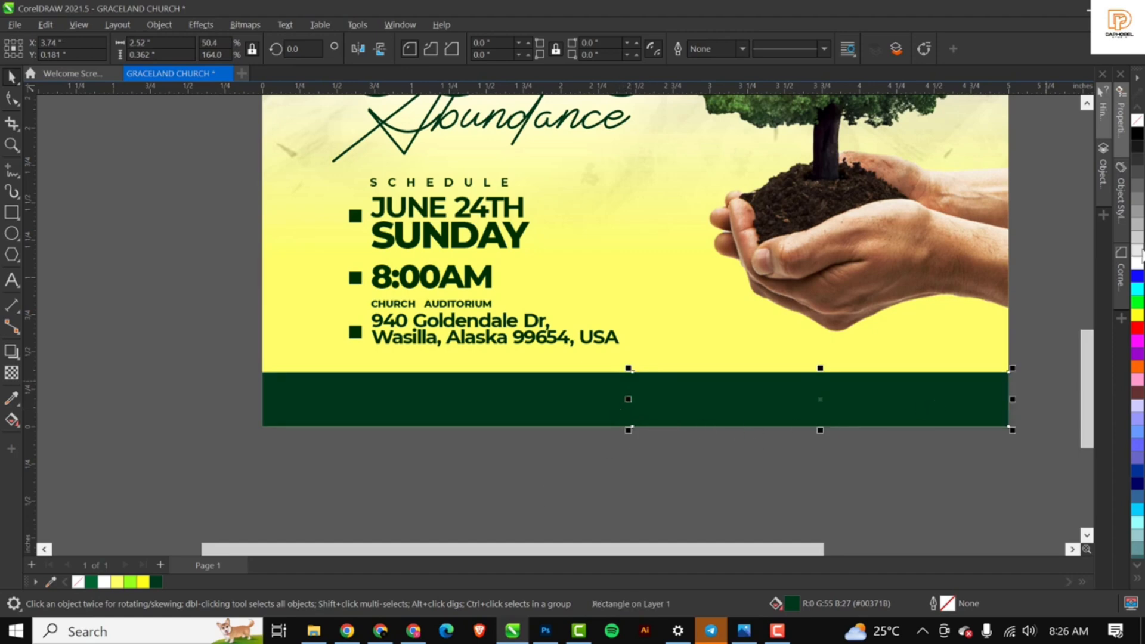
pyautogui.click(1137, 264)
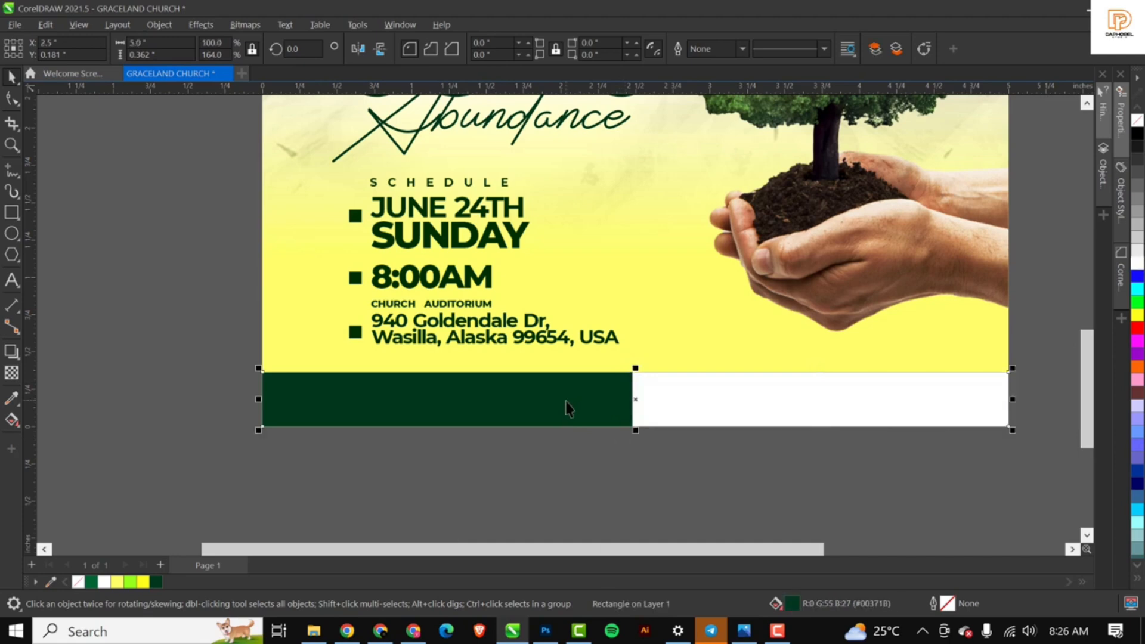
pyautogui.click(613, 491)
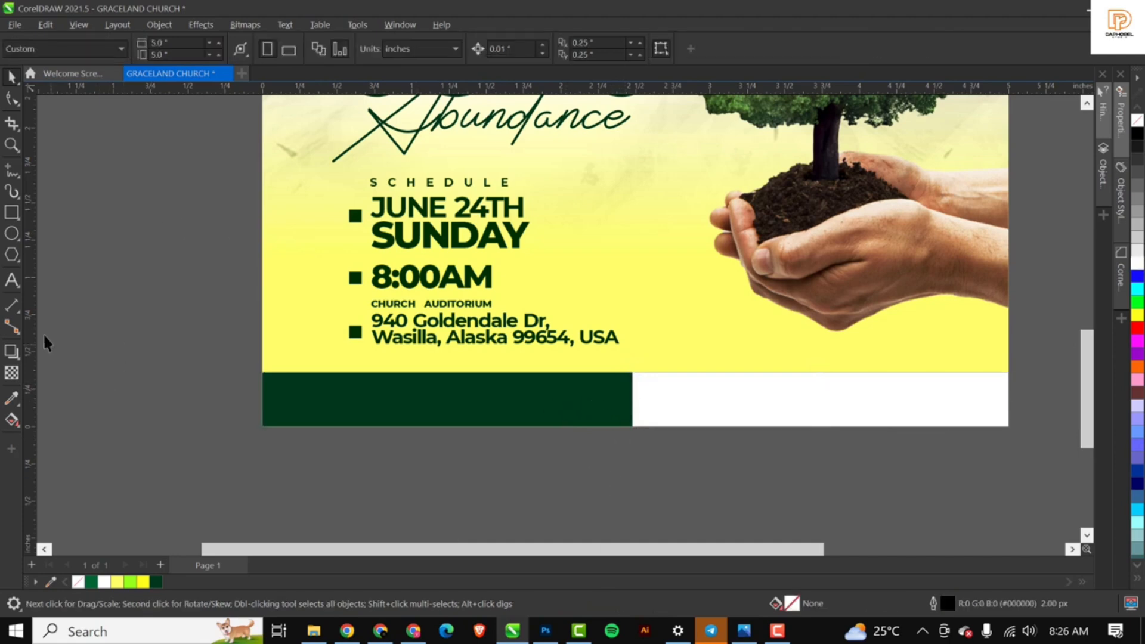
# Add the artistic text "#ABUNDANCESERVICE" starting in the empty area beside the flyer.
pyautogui.click(13, 278)
pyautogui.click(145, 275)
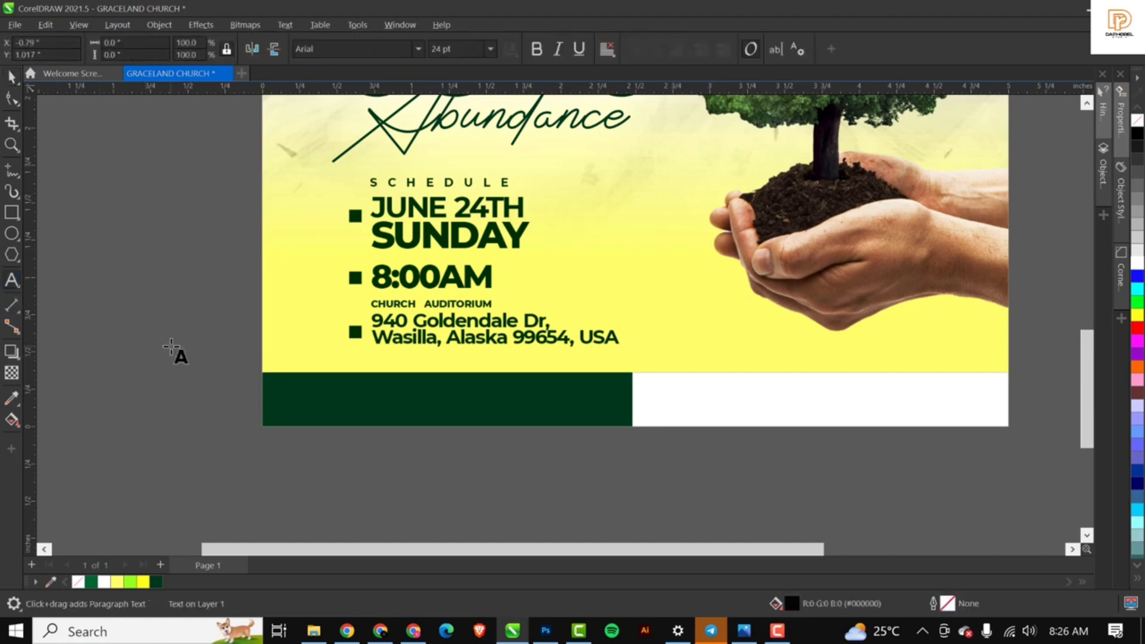
pyautogui.write('#')
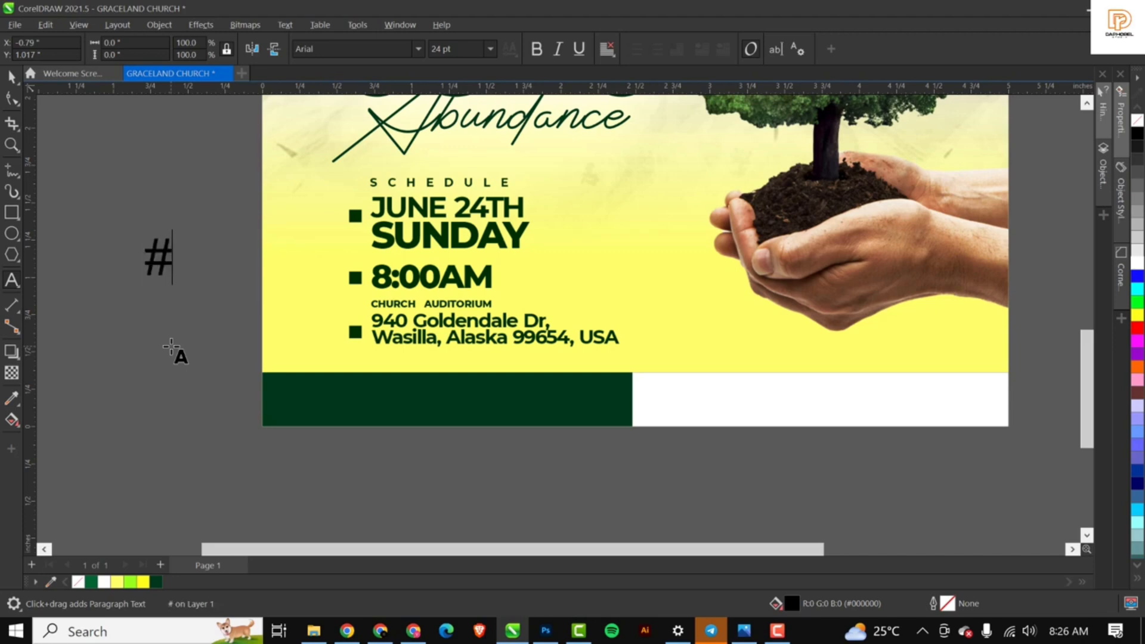
pyautogui.write('ABUN')
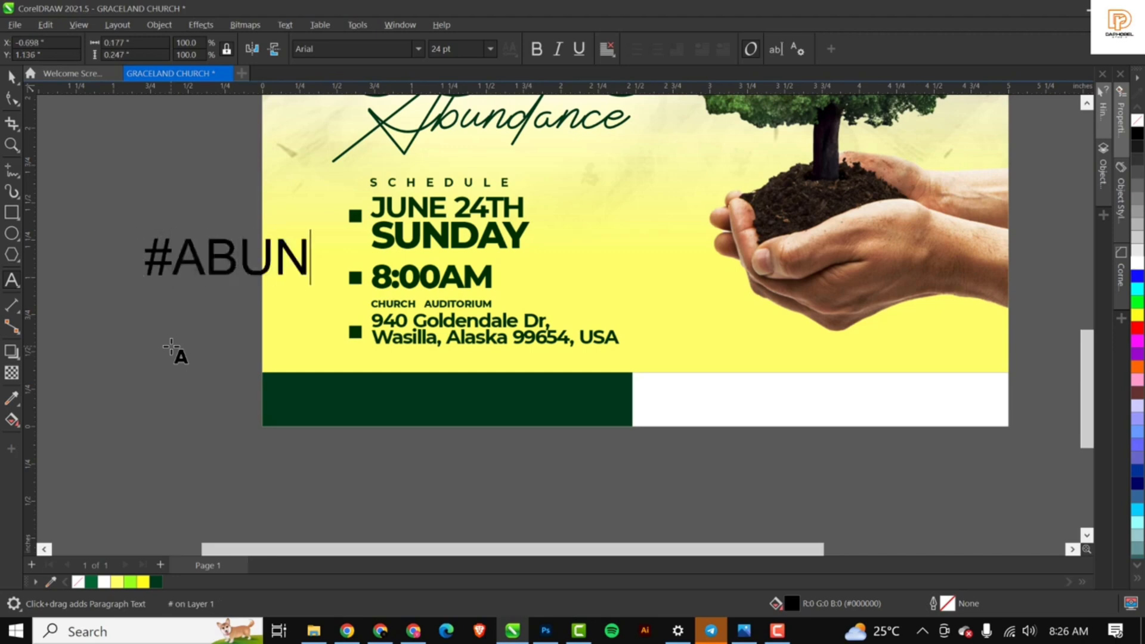
pyautogui.write('DANCE')
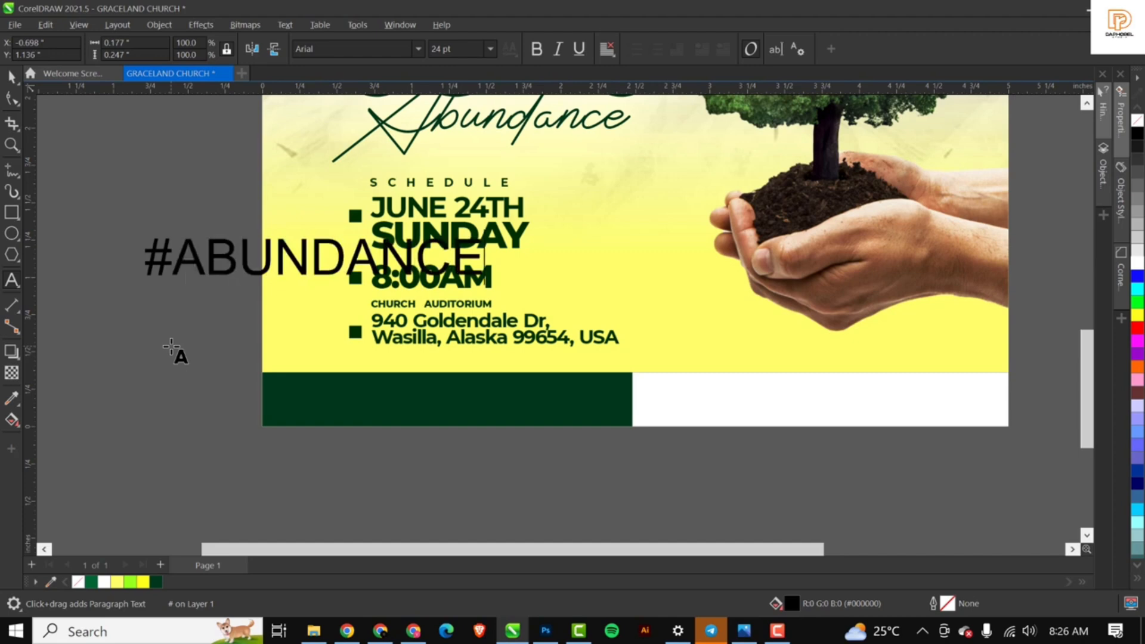
pyautogui.write('SERVICE')
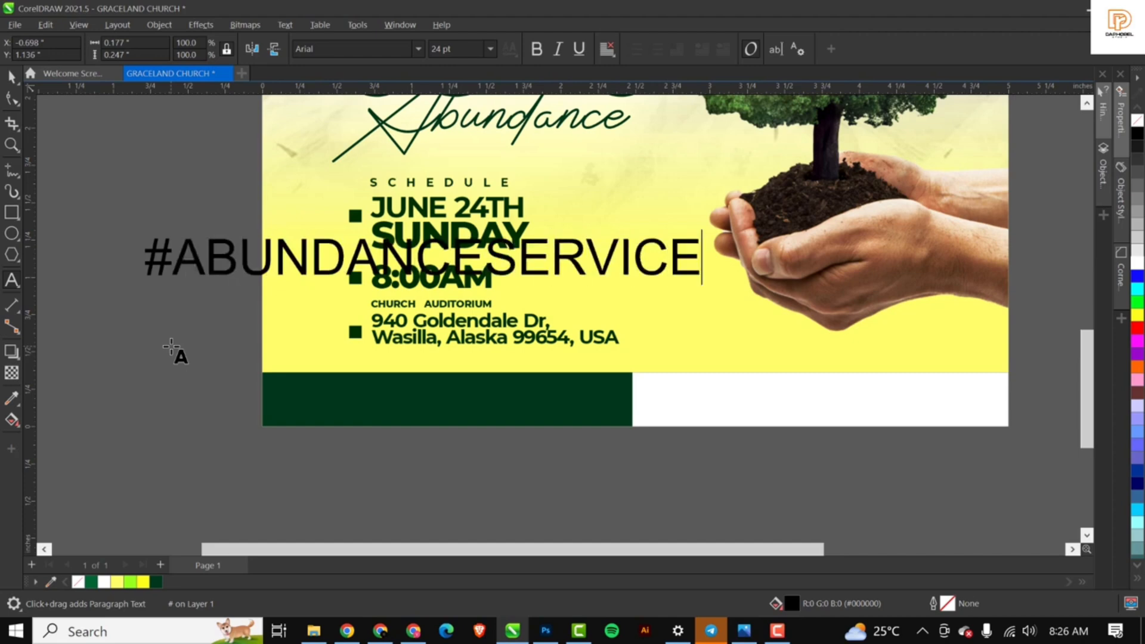
pyautogui.hotkey('ctrl', 'space')
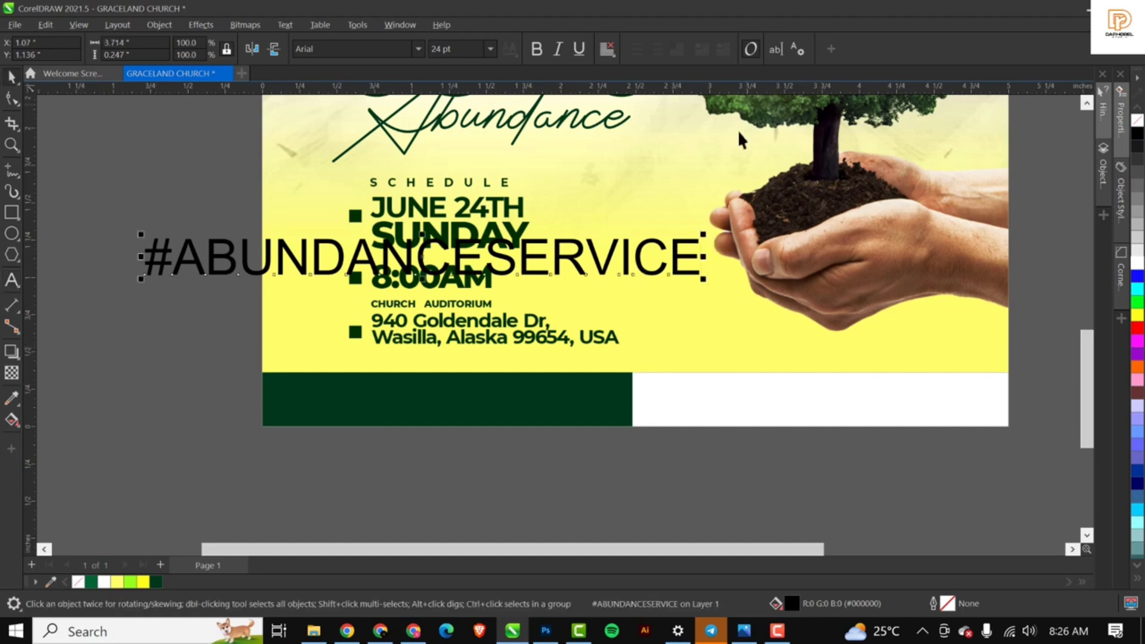
# Set the hashtag text's font to Galano Grotesque Black.
pyautogui.click(420, 48)
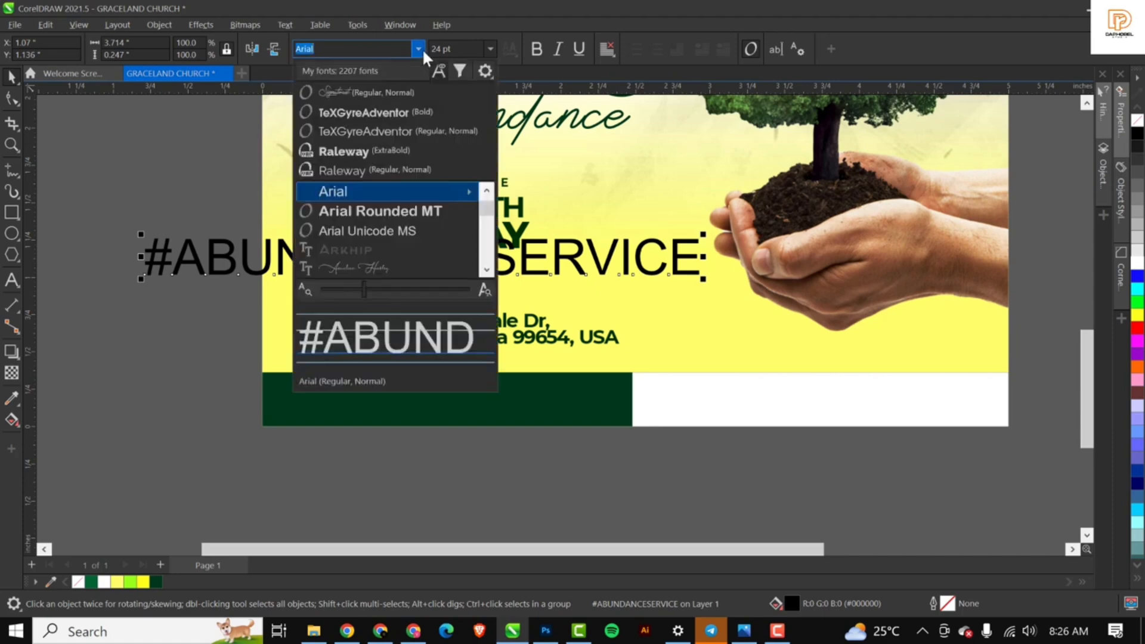
pyautogui.click(361, 49)
pyautogui.write('GA')
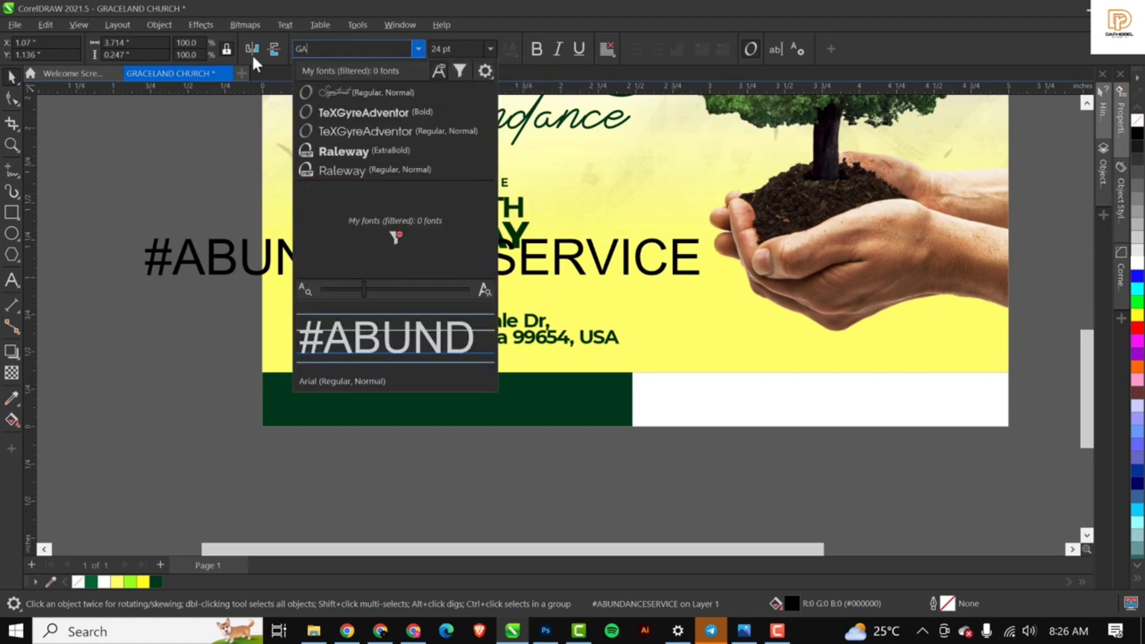
pyautogui.write('LANO')
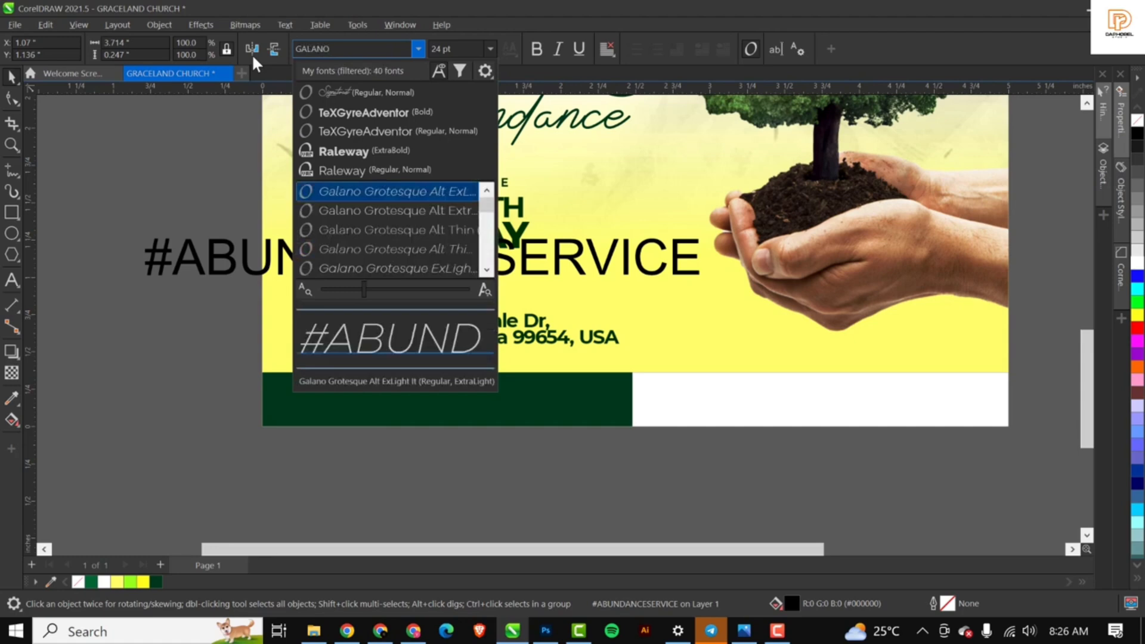
pyautogui.scroll(-10, 360, 221)
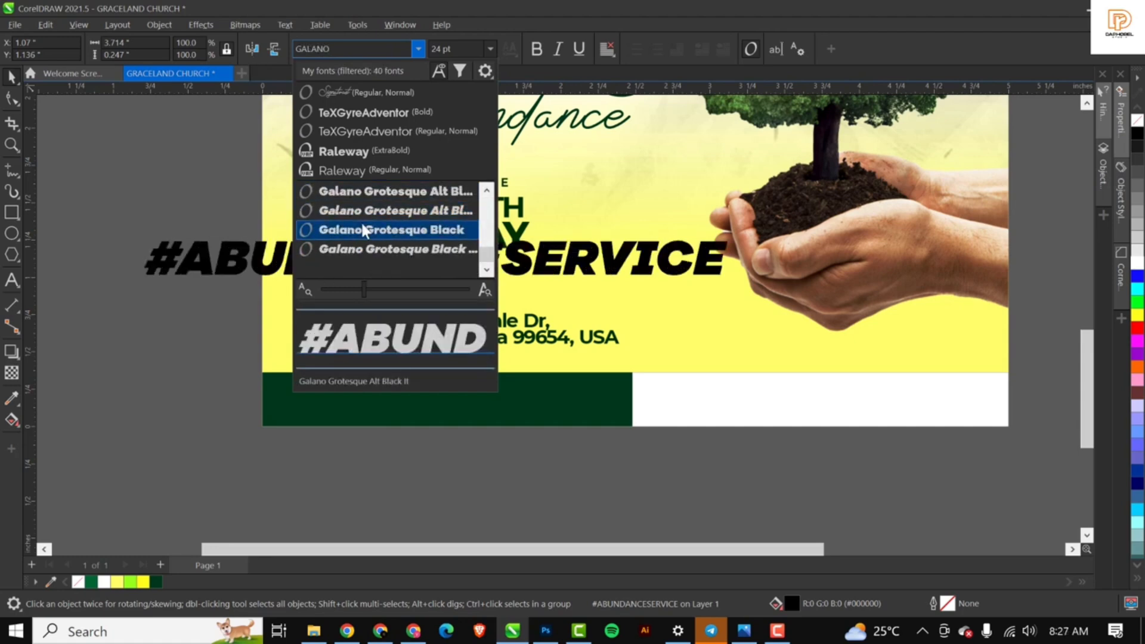
pyautogui.click(380, 229)
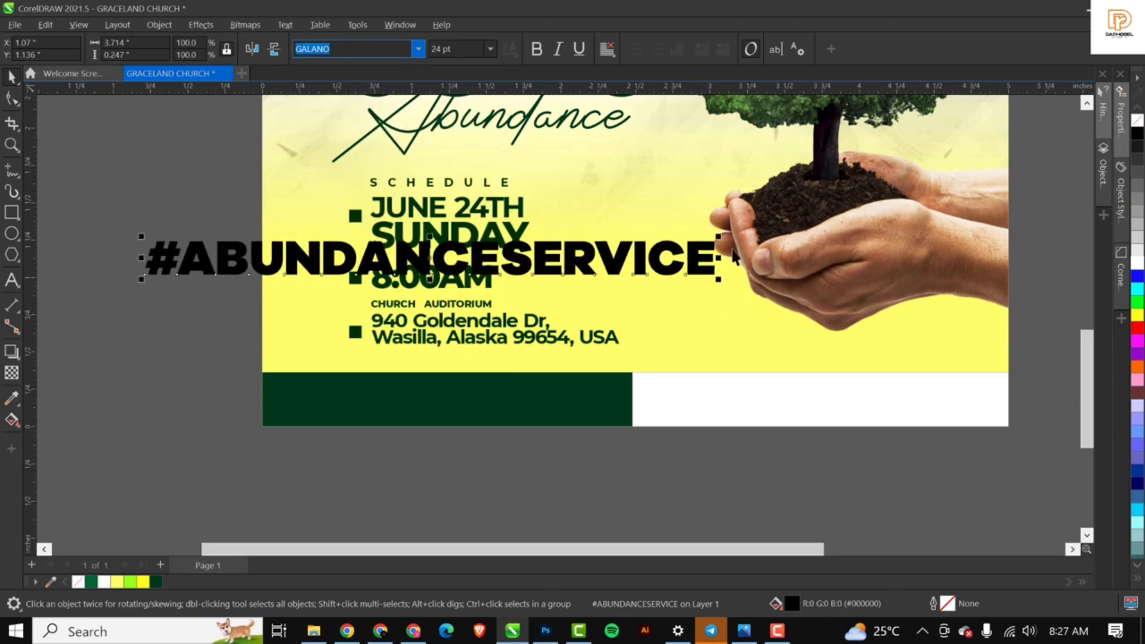
# Place the hashtag inside the dark green footer bar, colour it white and scale it to about 1.73 inches wide.
pyautogui.moveTo(719, 235); pyautogui.dragTo(564, 401)
pyautogui.moveTo(285, 415); pyautogui.dragTo(328, 413)
pyautogui.click(1137, 266)
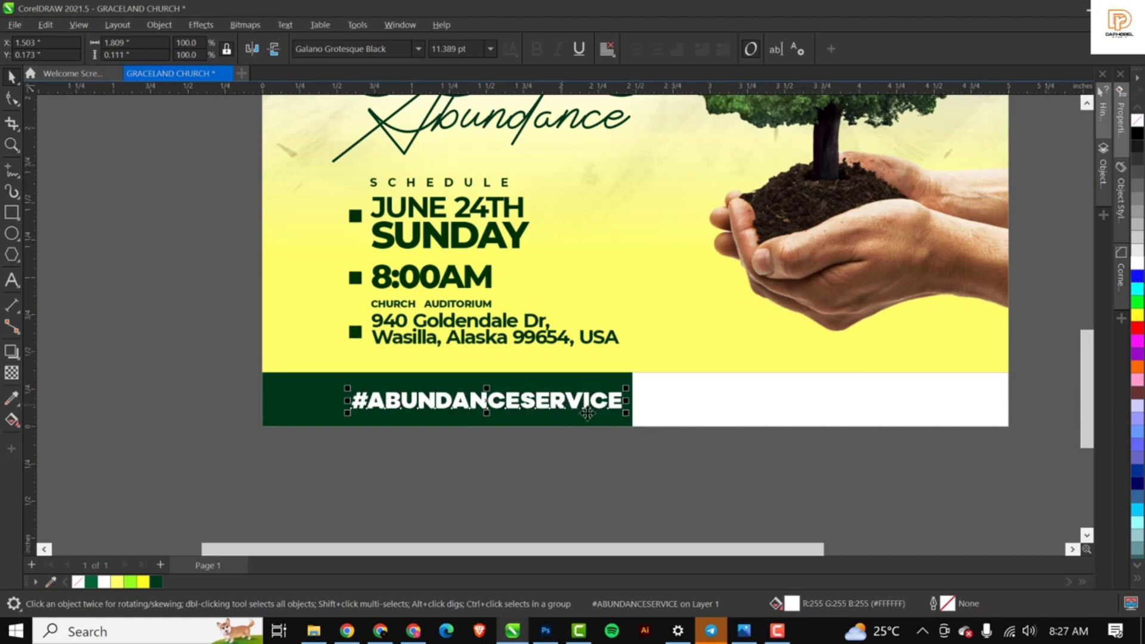
pyautogui.scroll(1, 616, 417)
pyautogui.moveTo(617, 376); pyautogui.dragTo(605, 381)
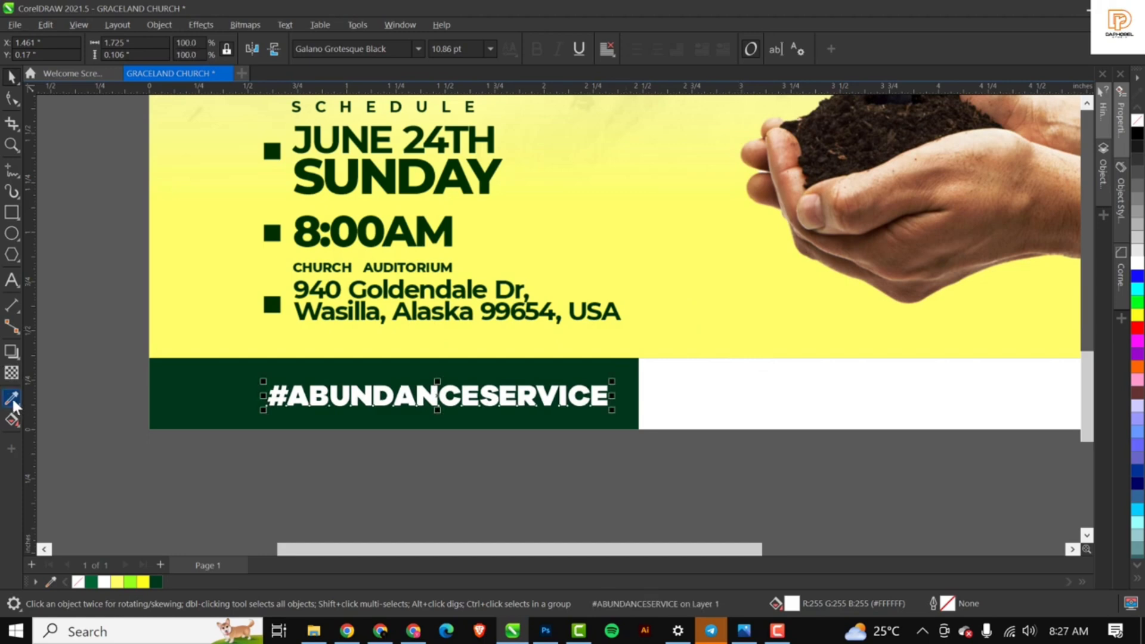
# Recolour the hashtag with the light yellow sampled from the flyer's background above the footer.
pyautogui.click(11, 398)
pyautogui.click(710, 313)
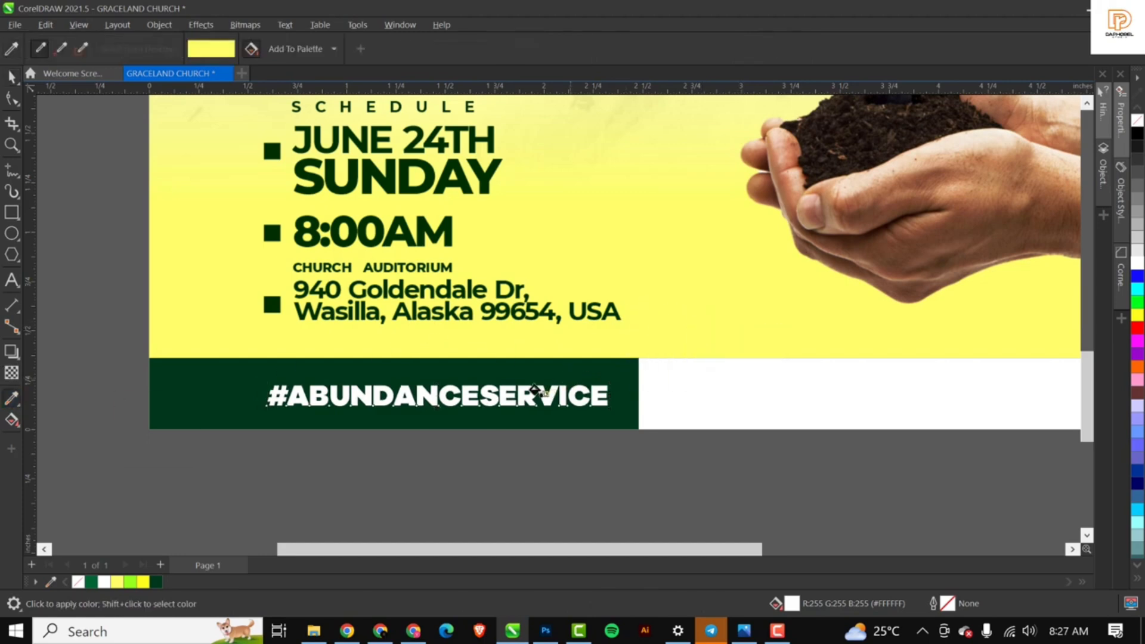
pyautogui.scroll(2, 527, 399)
pyautogui.click(527, 398)
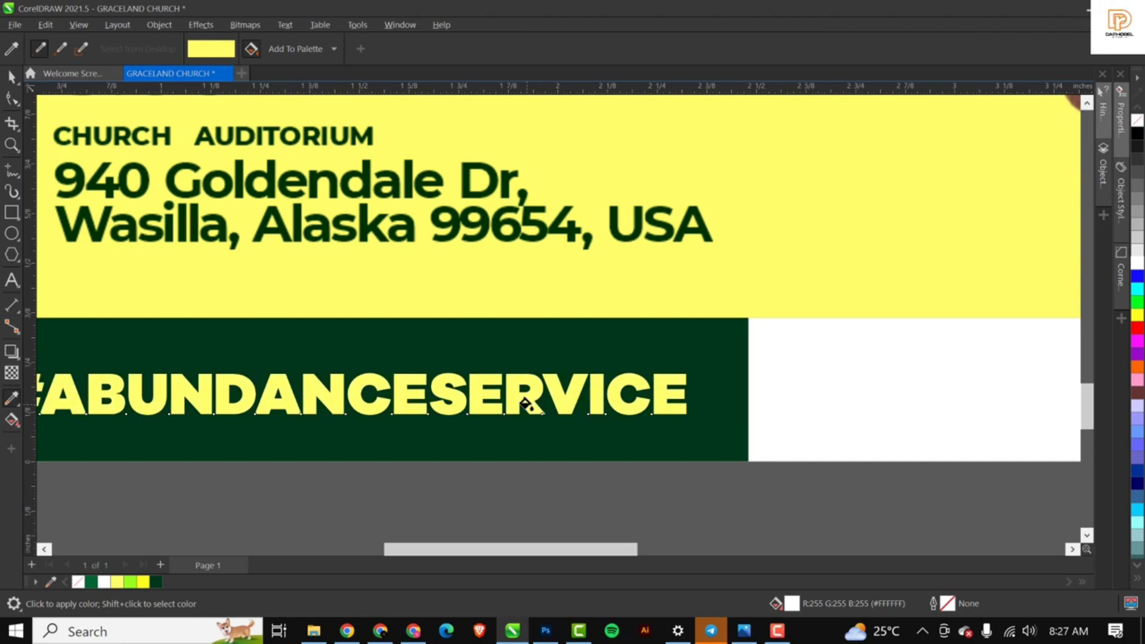
pyautogui.scroll(-1, 539, 400)
pyautogui.scroll(-1, 539, 403)
pyautogui.press('space')
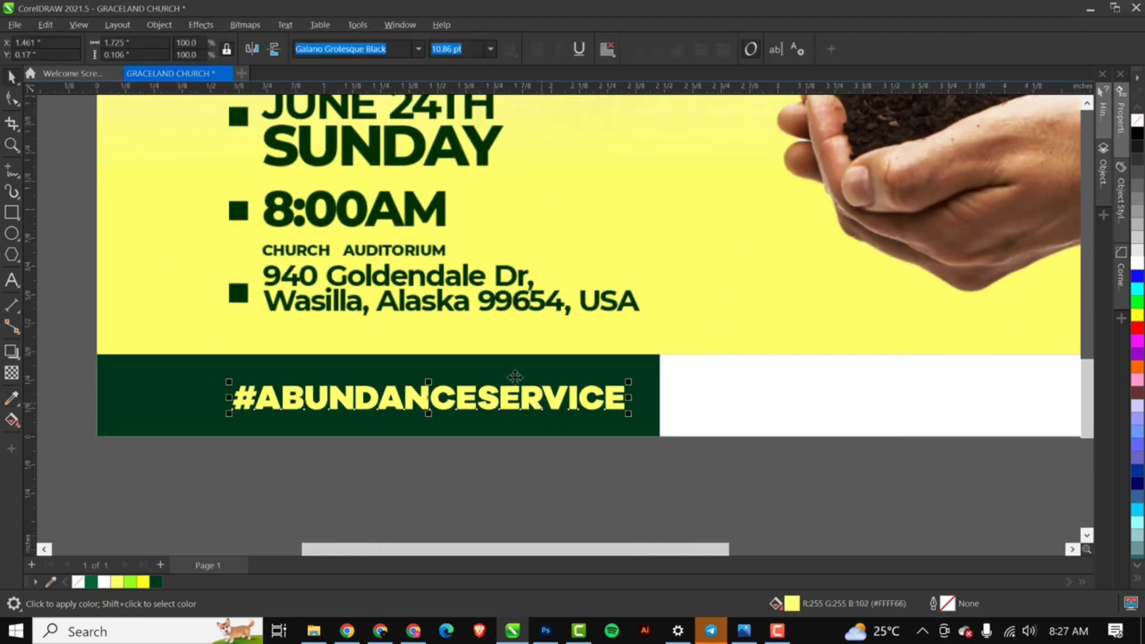
# Apply a horizontal fountain fill across the hashtag, fading from light yellow at the # to white at the final E.
pyautogui.scroll(-3, 512, 377)
pyautogui.scroll(3, 514, 377)
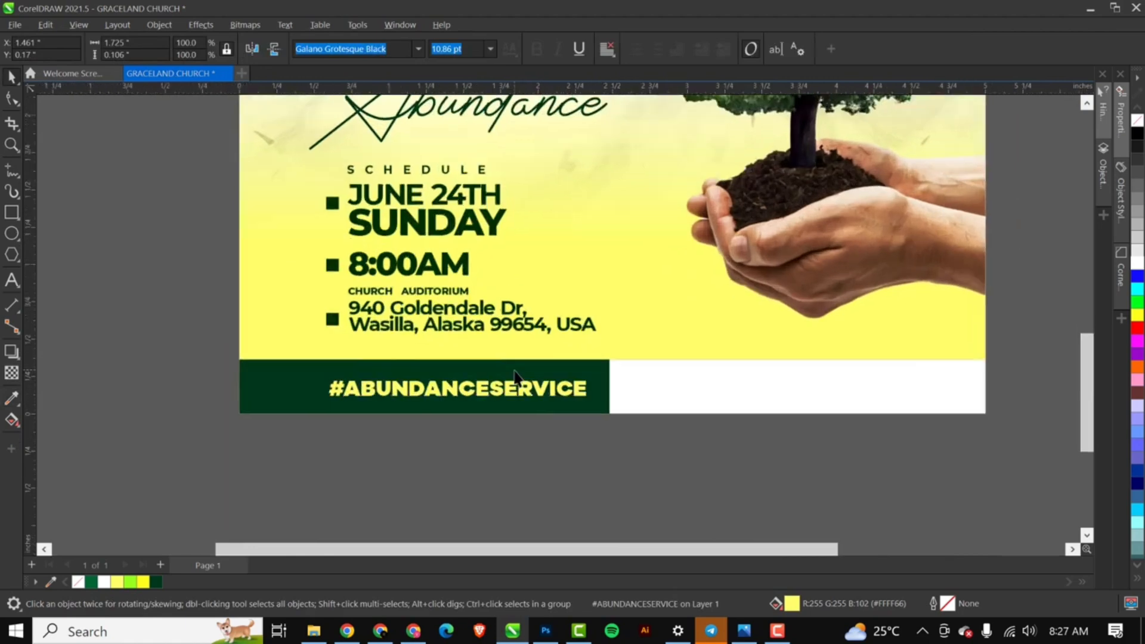
pyautogui.press('g')
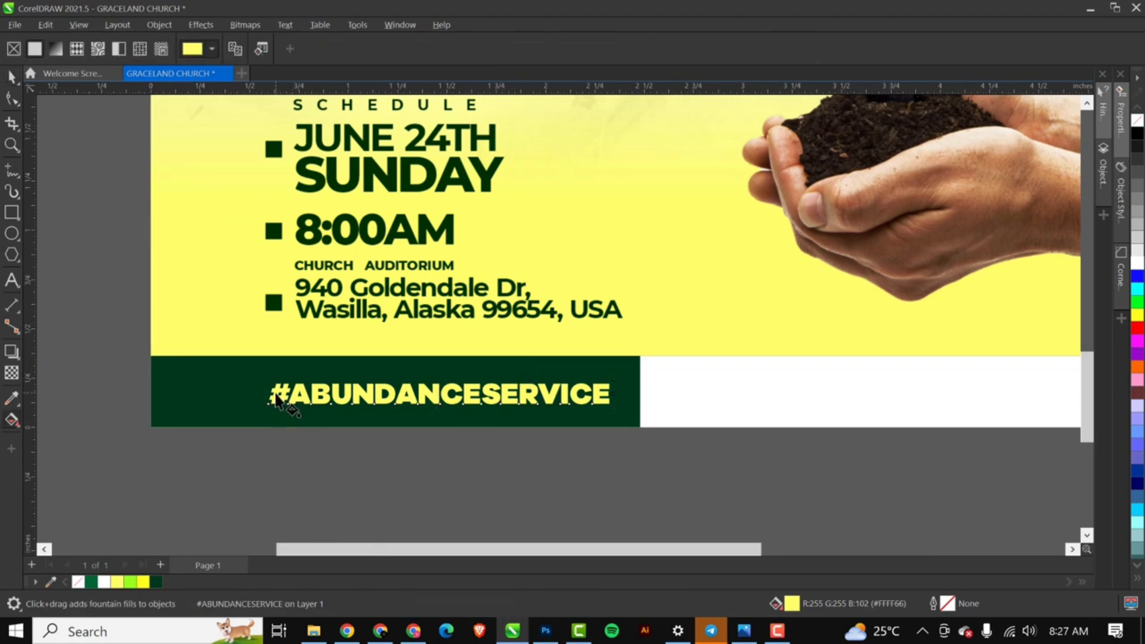
pyautogui.moveTo(275, 398); pyautogui.dragTo(600, 402)
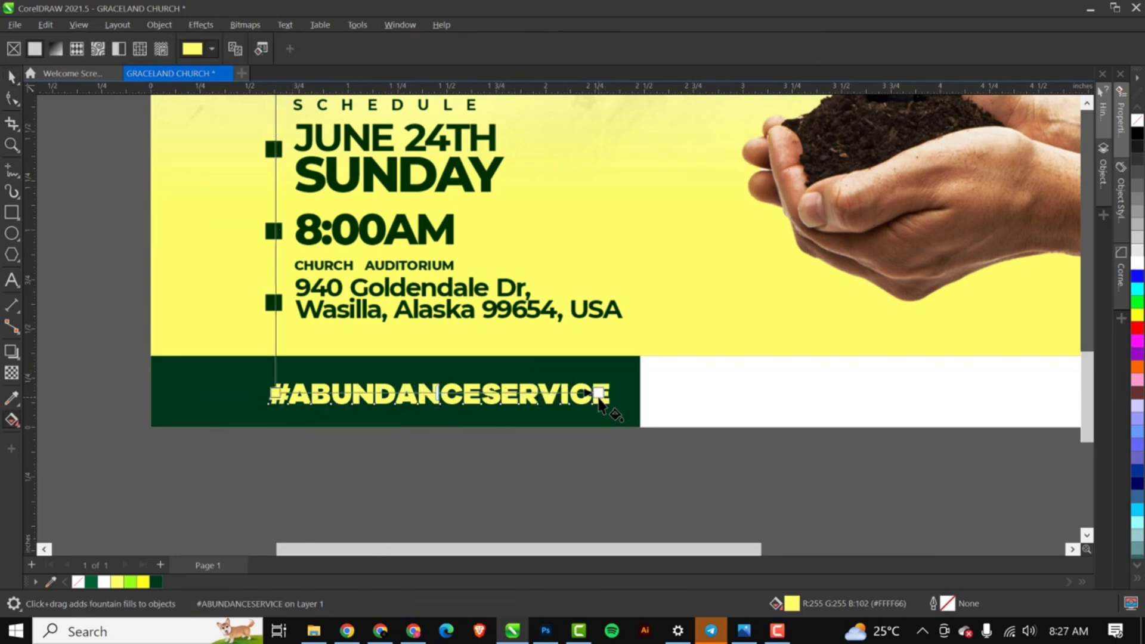
pyautogui.press('space')
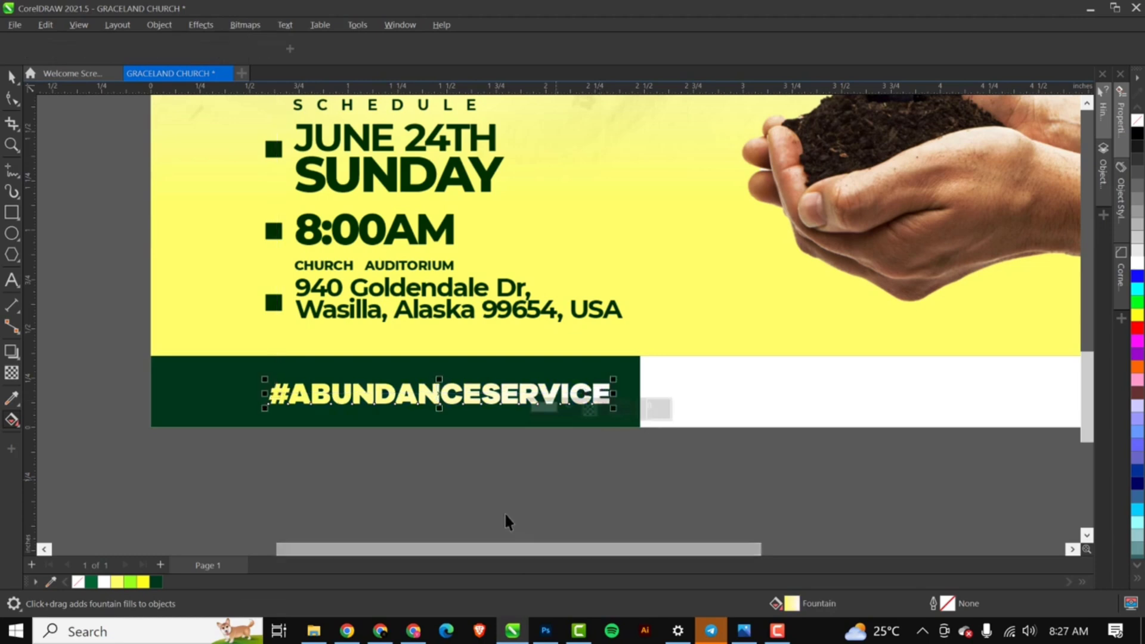
pyautogui.click(481, 481)
# Copy the hashtag into the empty area beside the flyer and set the copy's font to Galano Grotesque.
pyautogui.scroll(-3, 481, 481)
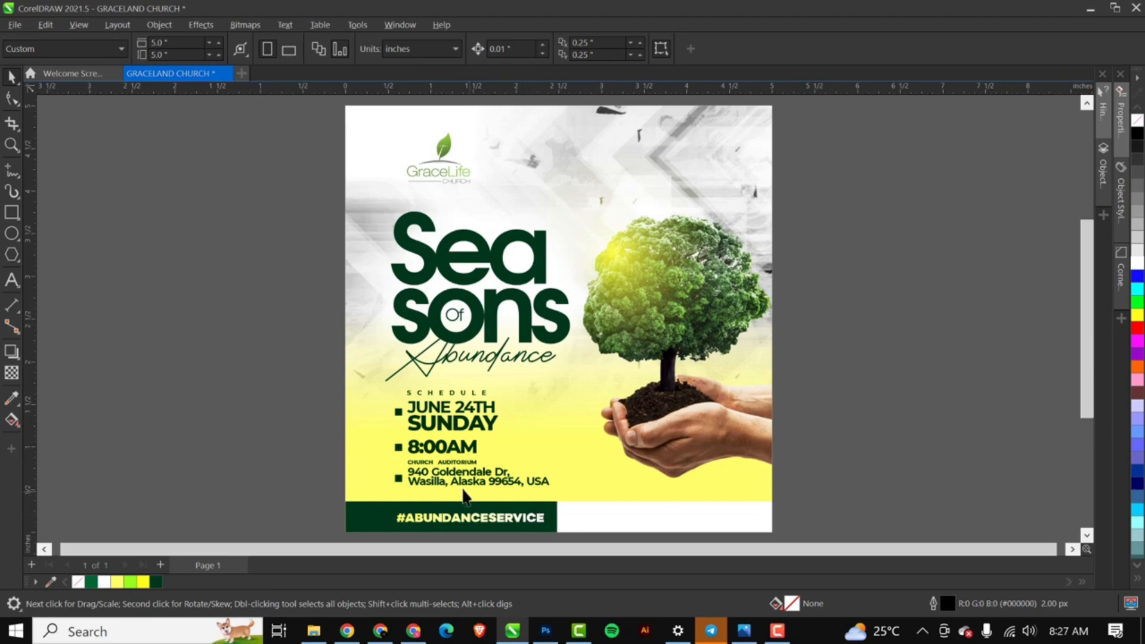
pyautogui.click(449, 519)
pyautogui.moveTo(470, 517); pyautogui.dragTo(933, 436)
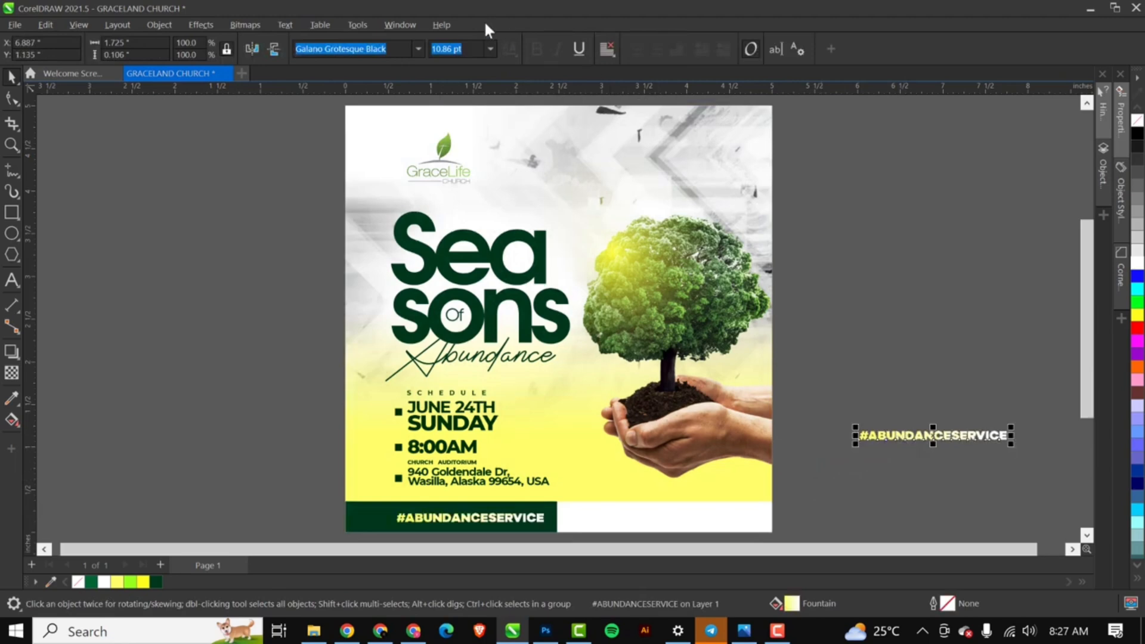
pyautogui.click(417, 48)
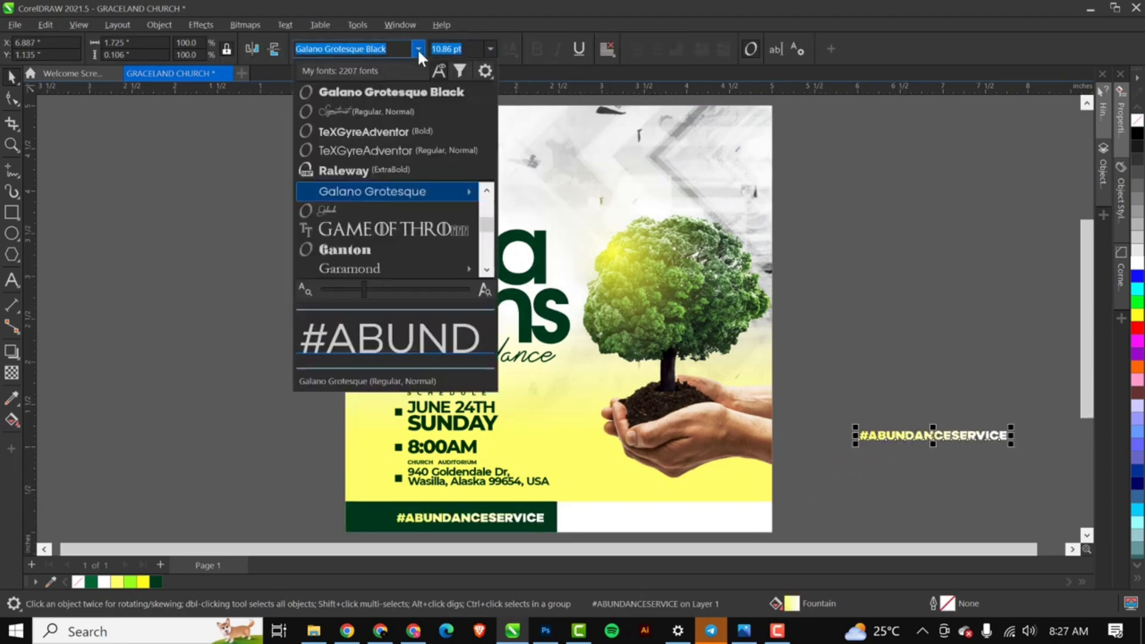
pyautogui.click(399, 190)
pyautogui.doubleClick(924, 434)
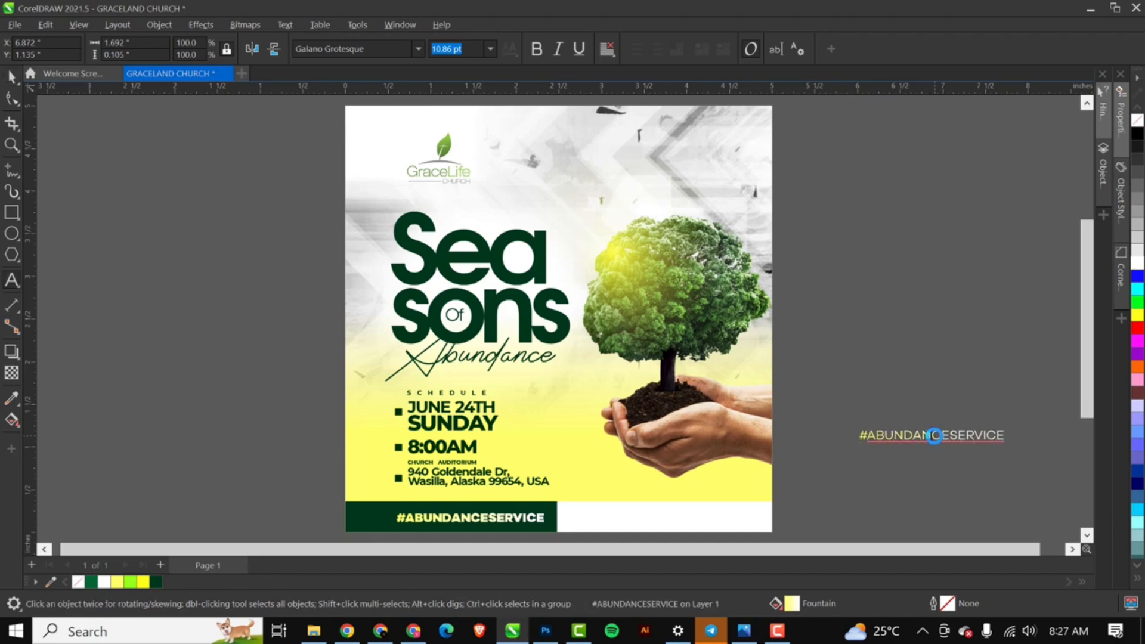
pyautogui.hotkey('ctrl', 'a')
pyautogui.write('www')
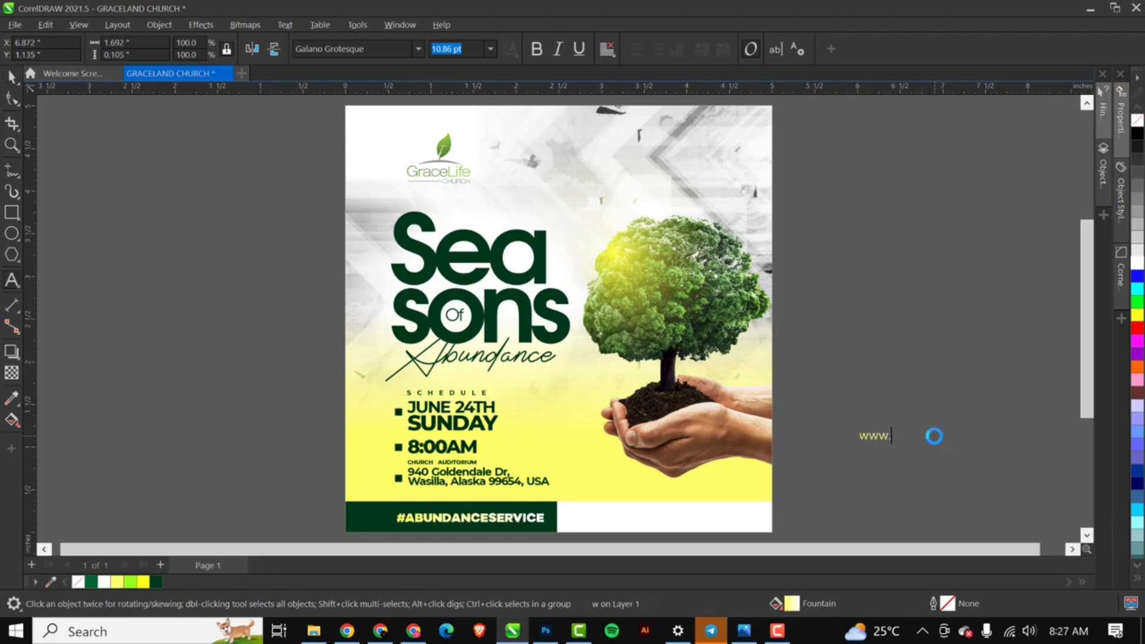
pyautogui.write('.gracelandchurch')
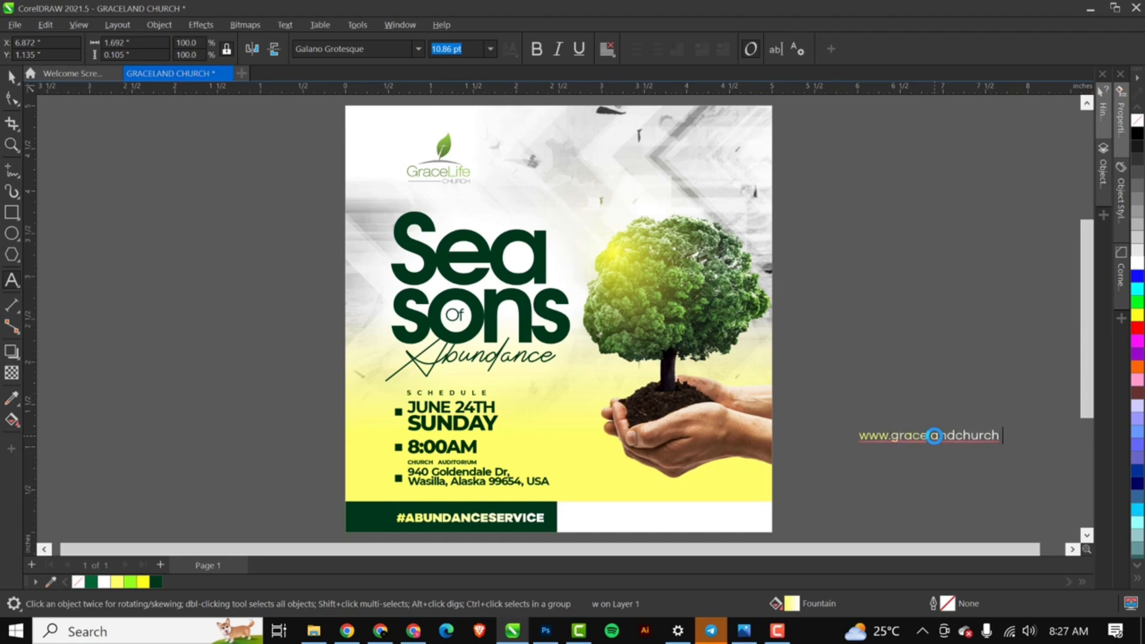
pyautogui.press('Escape')
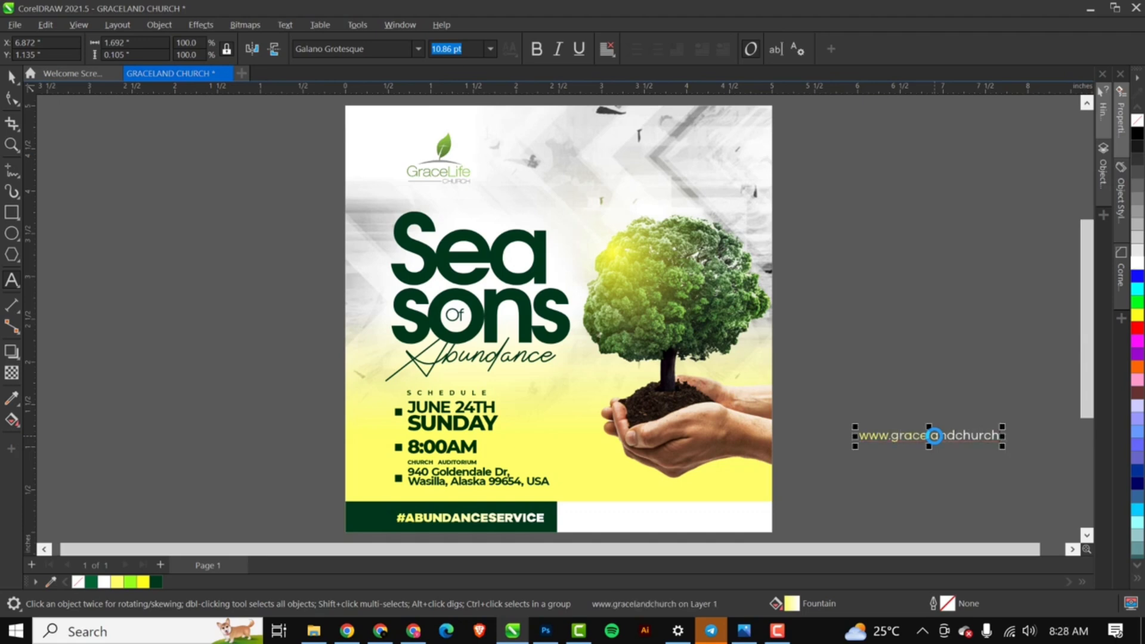
pyautogui.write('.org')
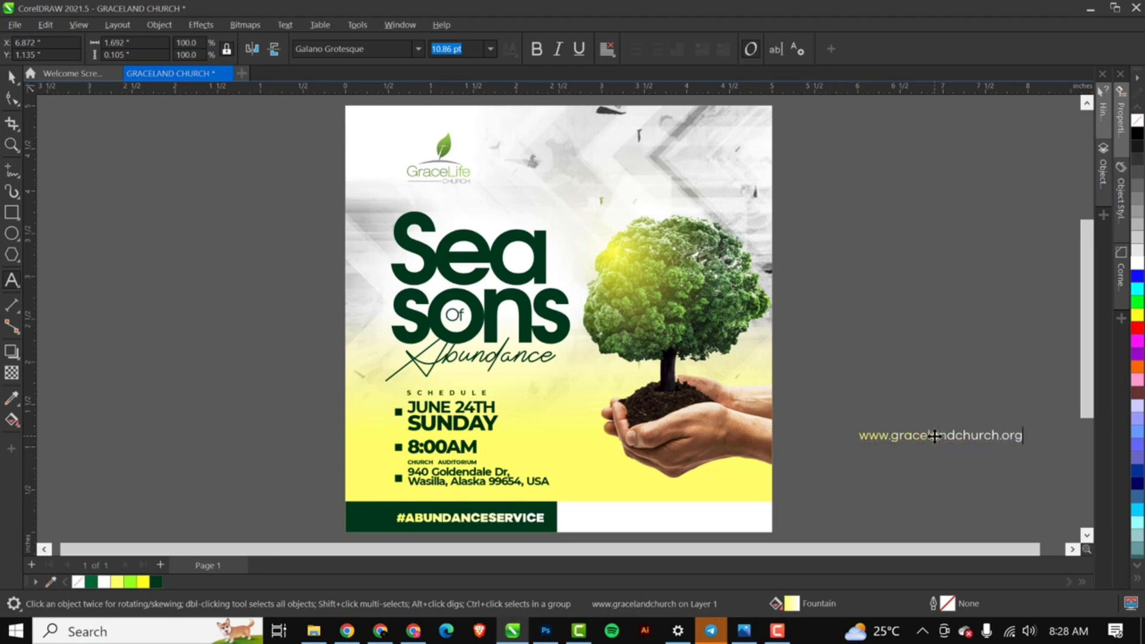
pyautogui.hotkey('ctrl', 'space')
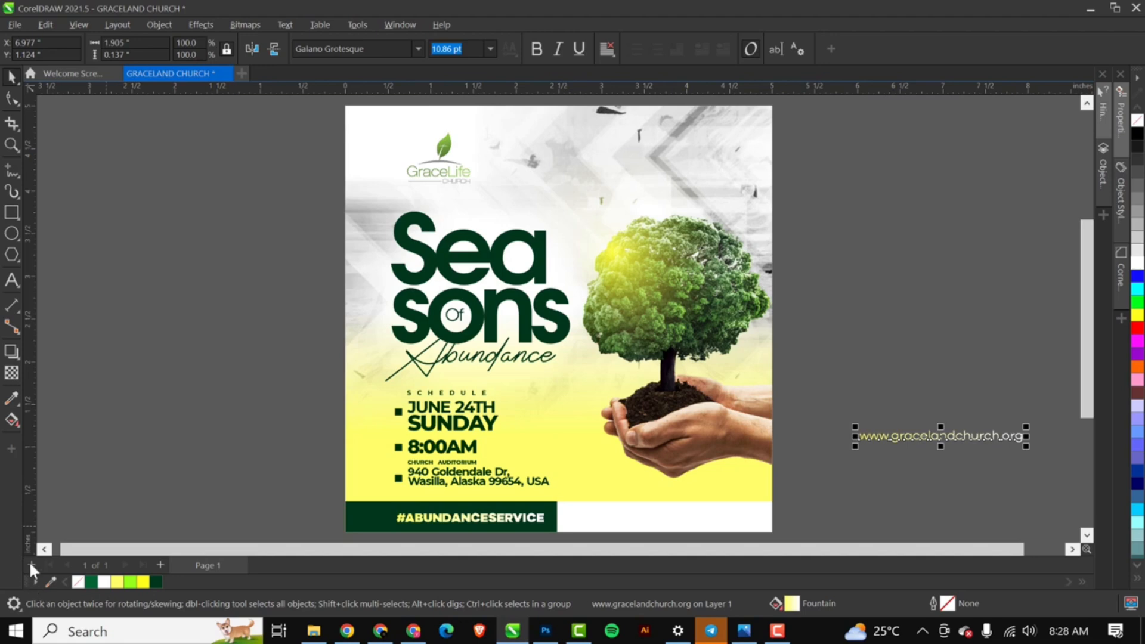
# Fill the website text with the dark green #00371B and move it into the white half of the footer.
pyautogui.click(156, 583)
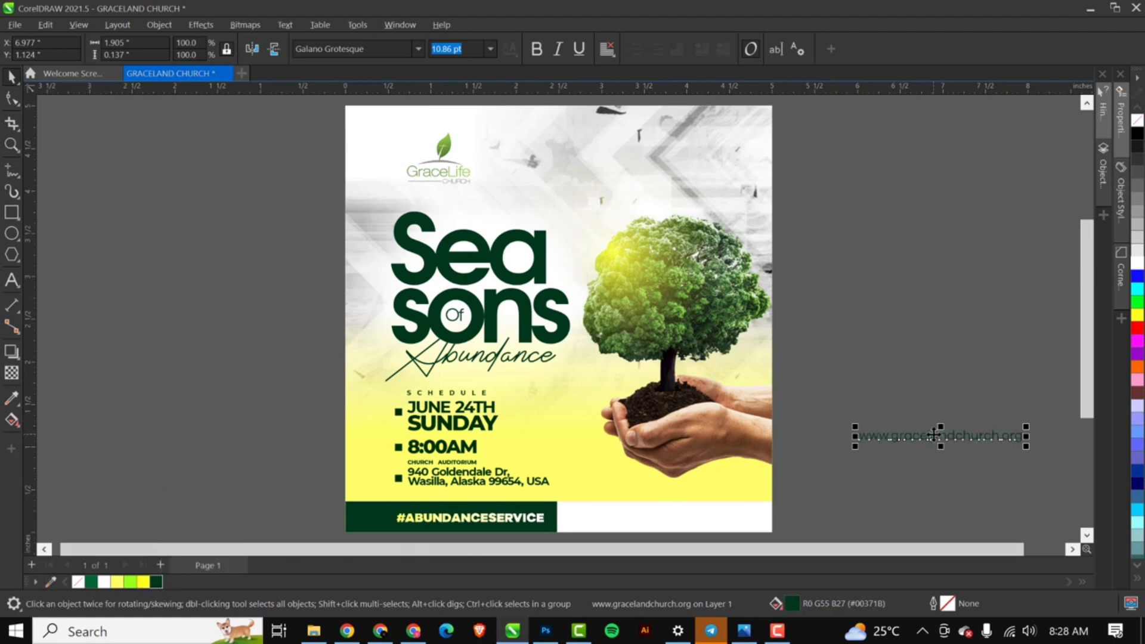
pyautogui.moveTo(936, 434); pyautogui.dragTo(659, 518)
pyautogui.click(860, 378)
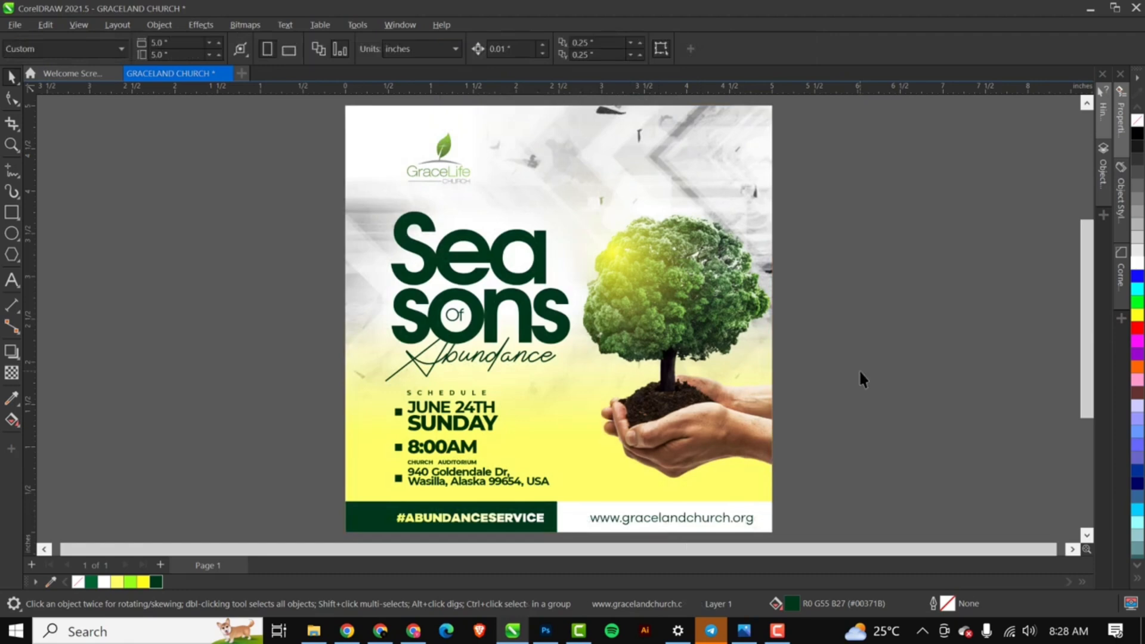
# Make the website text bold and shrink it about its centre to about 1.66 inches wide.
pyautogui.click(728, 520)
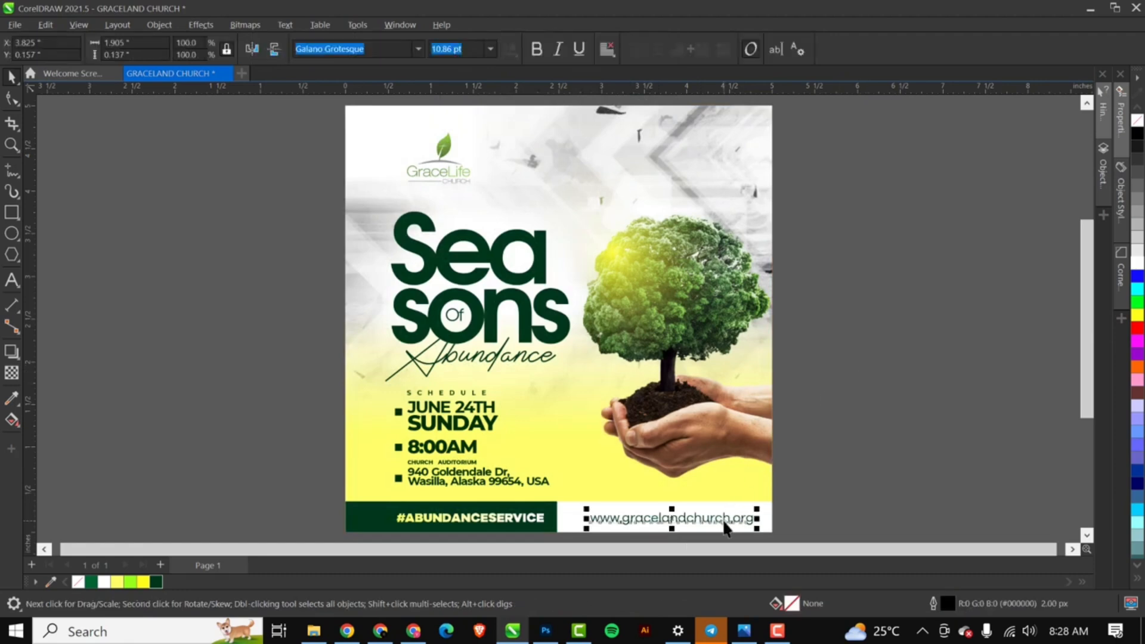
pyautogui.click(535, 49)
pyautogui.scroll(1, 724, 534)
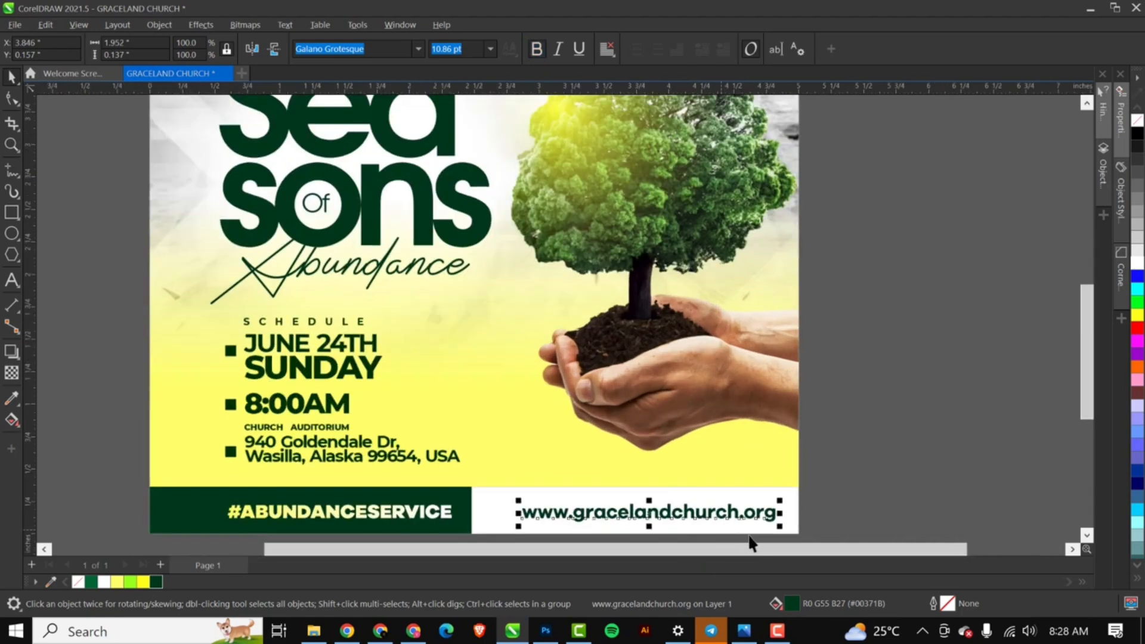
pyautogui.moveTo(779, 526); pyautogui.dragTo(757, 527)
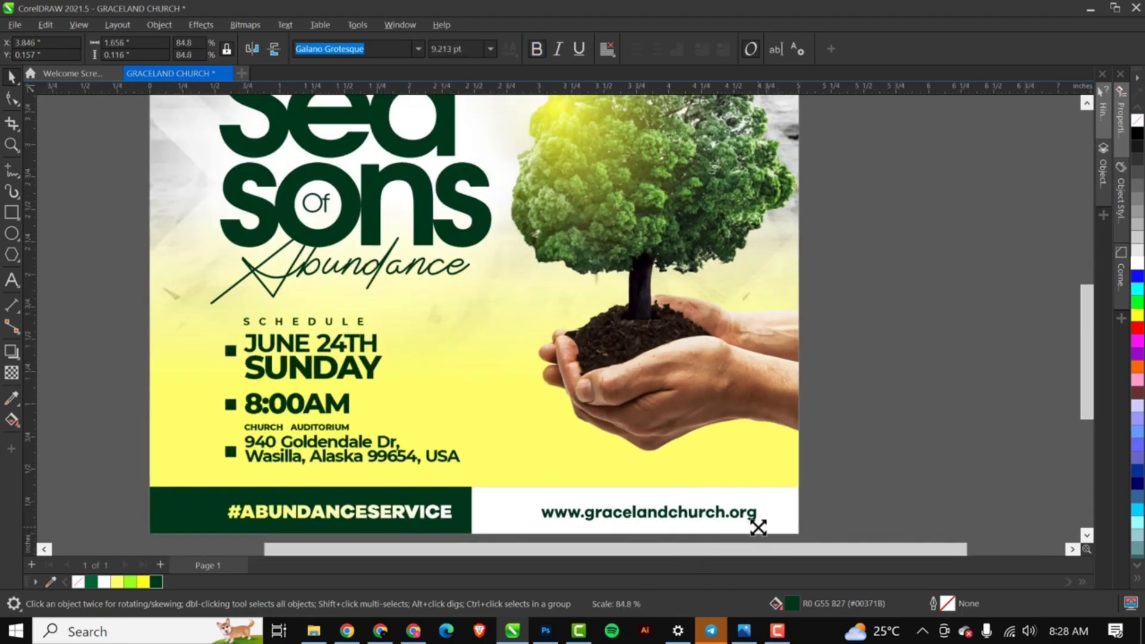
pyautogui.click(889, 447)
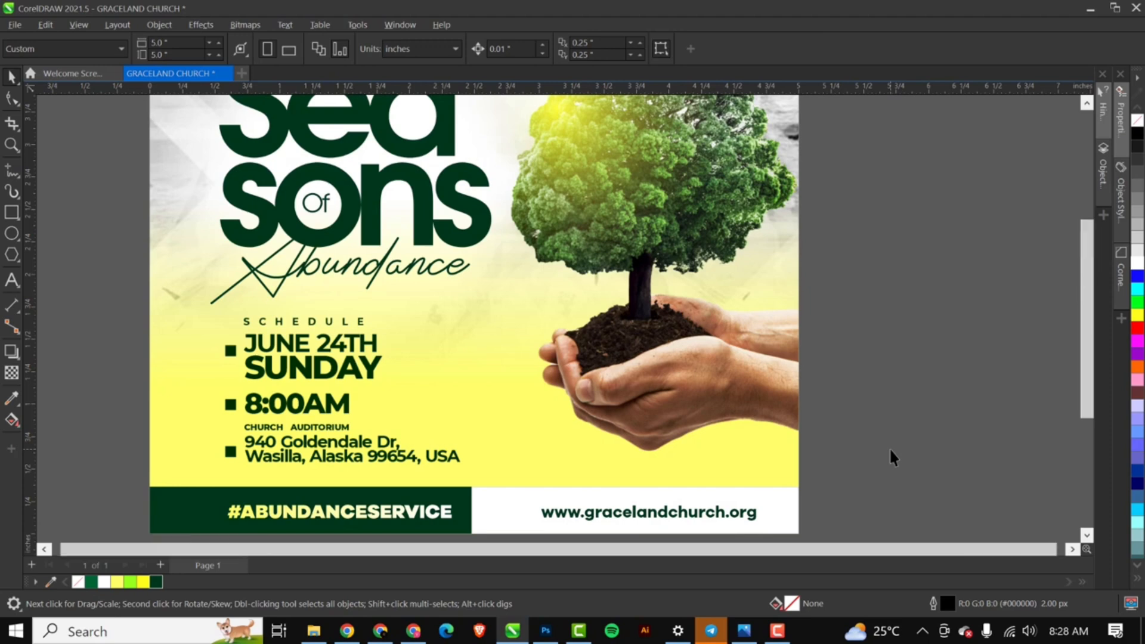
pyautogui.hotkey('shift', 'F4')
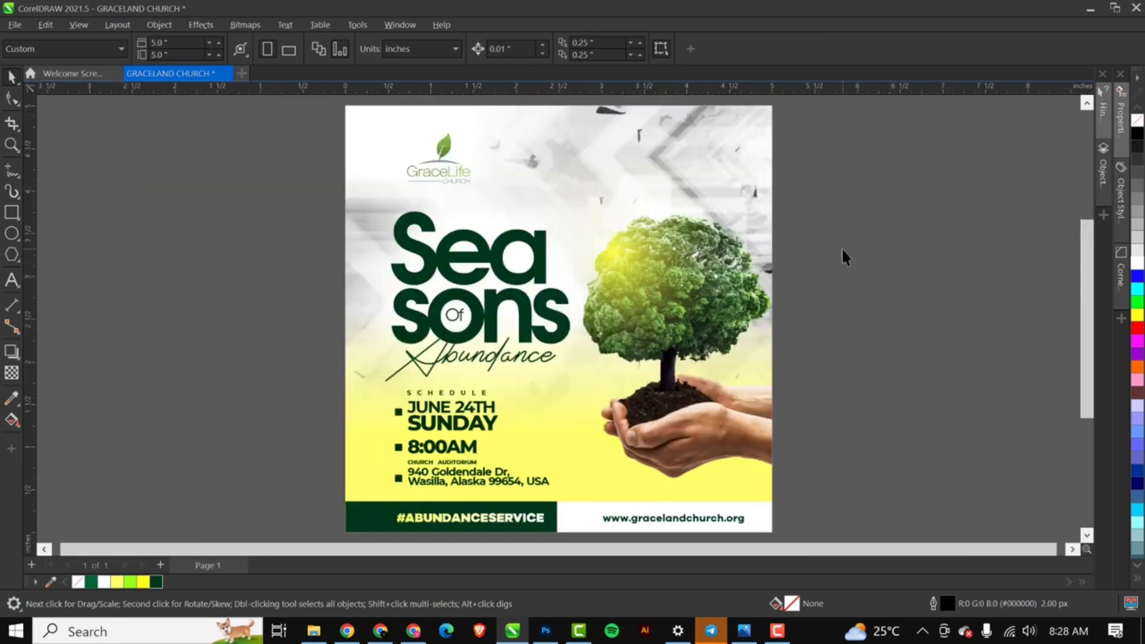